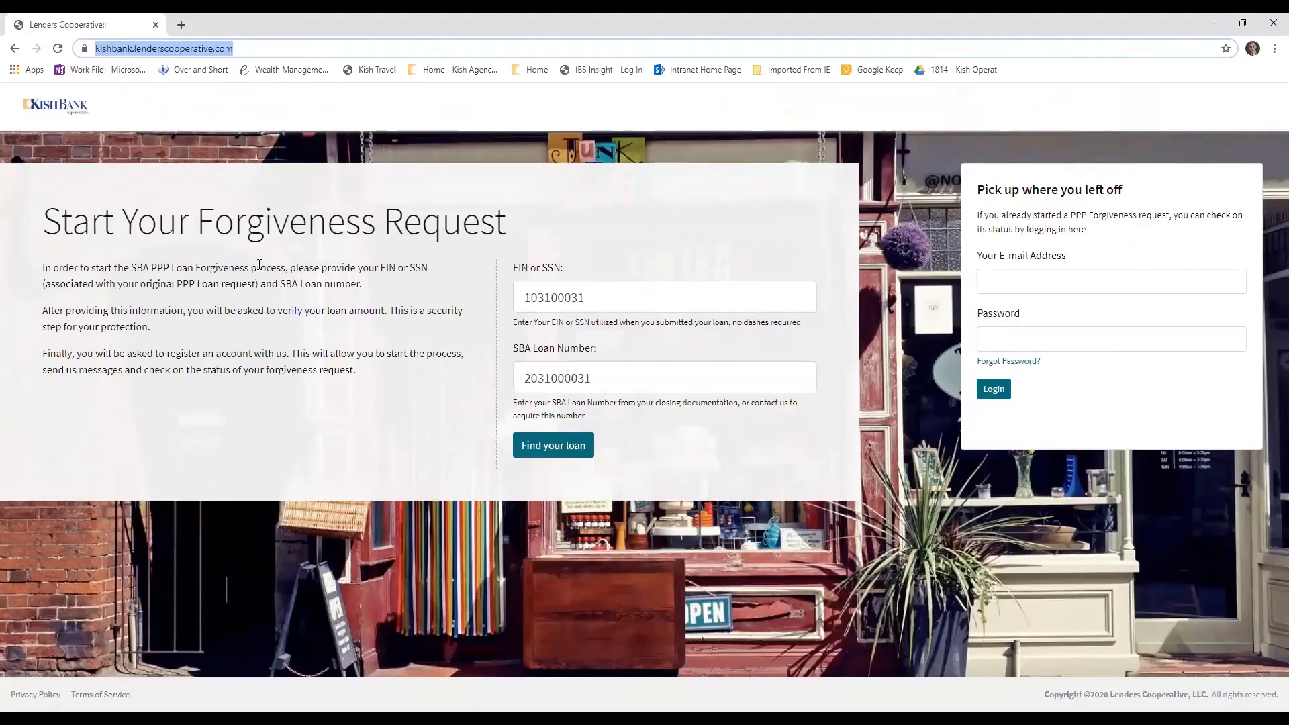
# Look up the PPP loan using the EIN or SSN and SBA loan number already filled in
pyautogui.click(618, 301)
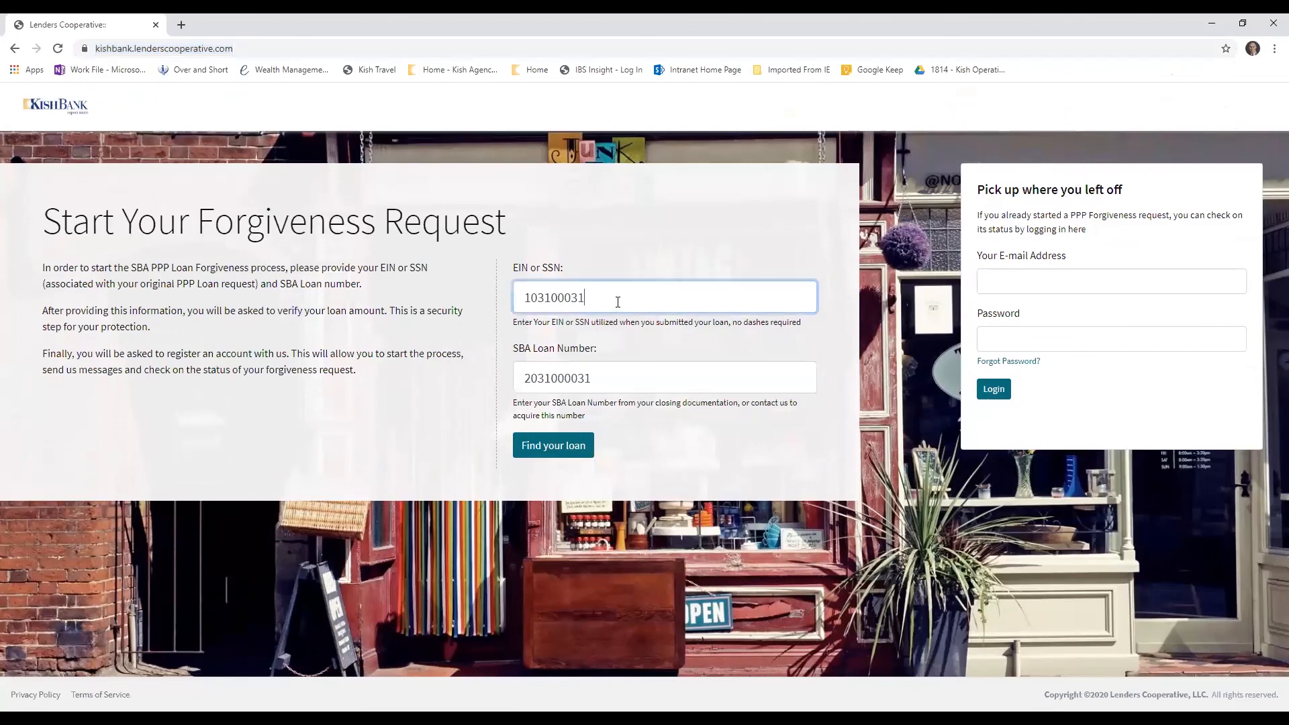
pyautogui.hotkey('shift', 'Left')
pyautogui.hotkey('shift', 'Left')
pyautogui.hotkey('shift', 'Left')
pyautogui.hotkey('shift', 'Left')
pyautogui.hotkey('shift', 'Left')
pyautogui.hotkey('shift', 'Left')
pyautogui.hotkey('shift', 'Left')
pyautogui.hotkey('shift', 'Left')
pyautogui.hotkey('shift', 'Left')
pyautogui.click(691, 294)
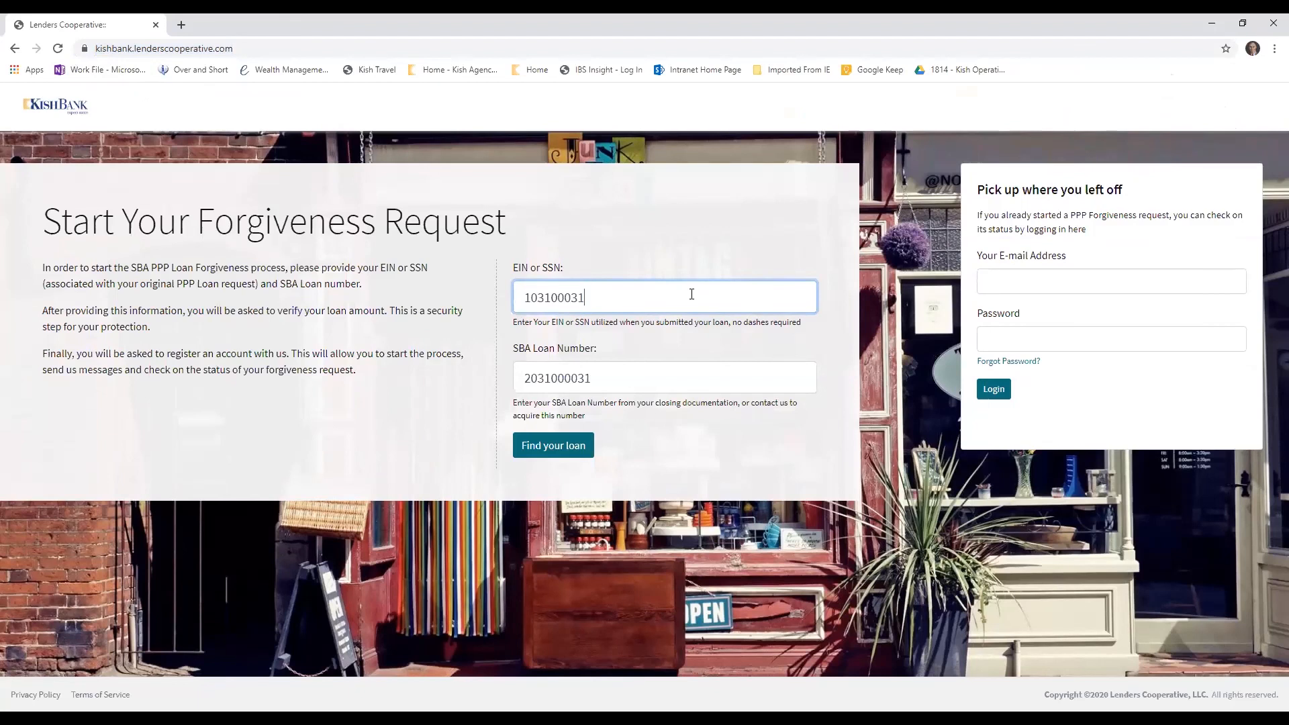
pyautogui.click(647, 392)
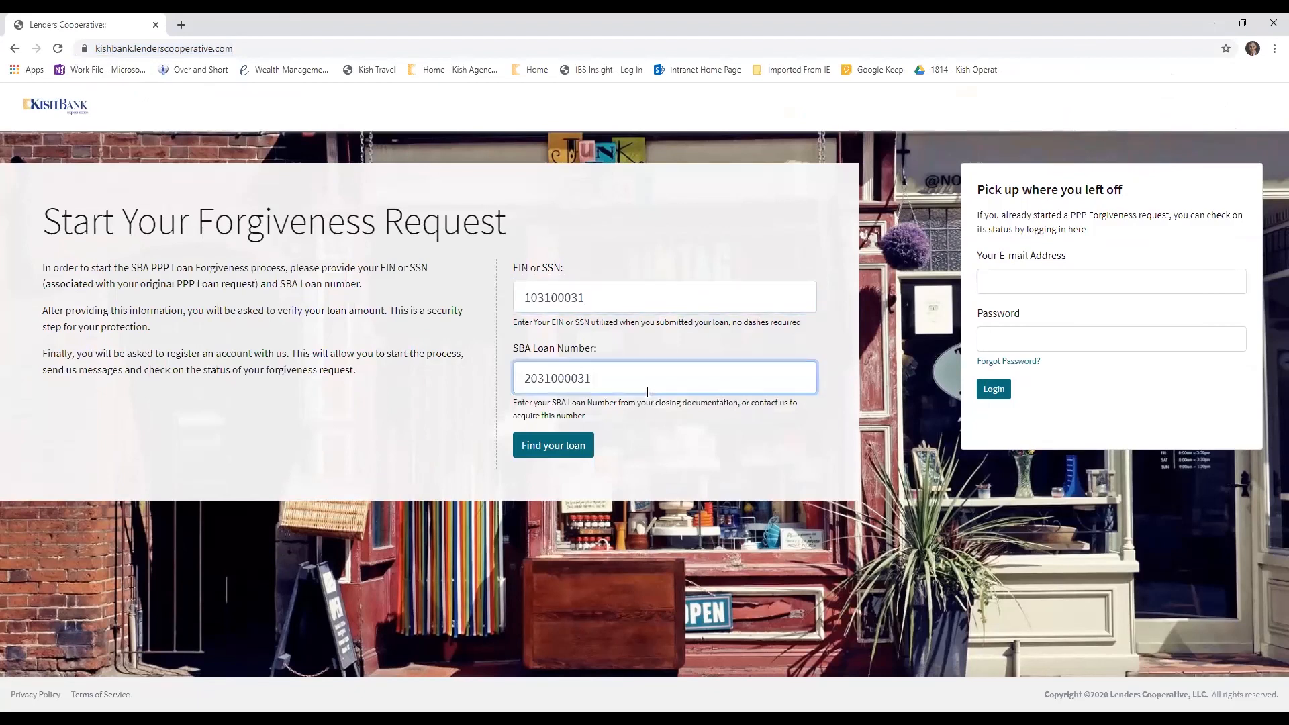
pyautogui.doubleClick(523, 377)
pyautogui.click(588, 378)
pyautogui.click(569, 449)
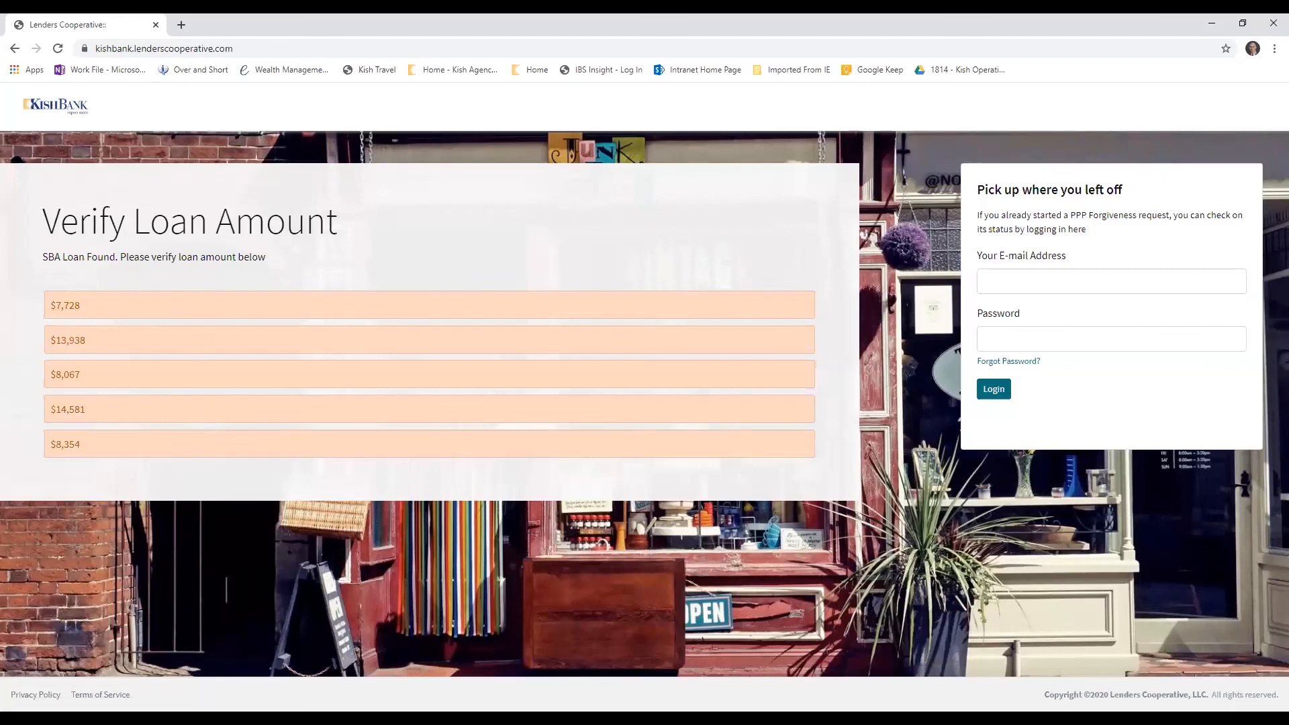
# Verify the loan by choosing $8,067 as its amount
pyautogui.click(956, 676)
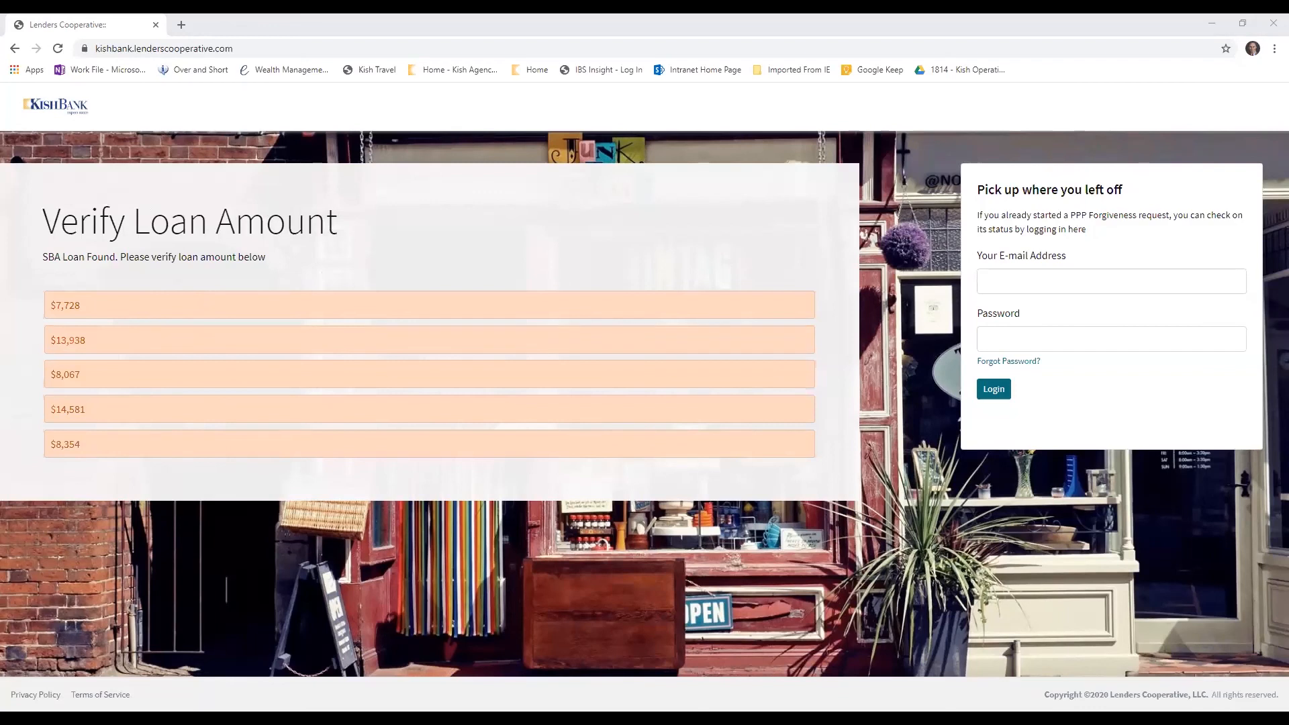
pyautogui.hotkey('alt', 'Tab')
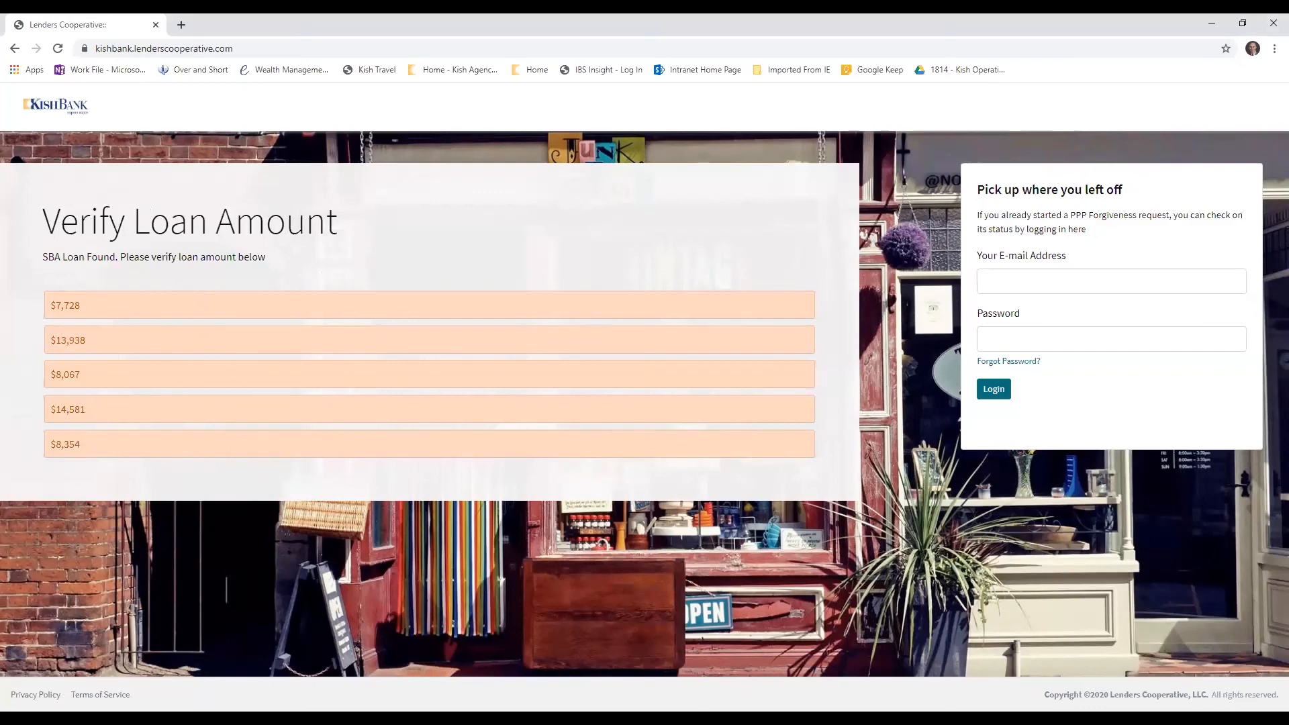
pyautogui.click(113, 381)
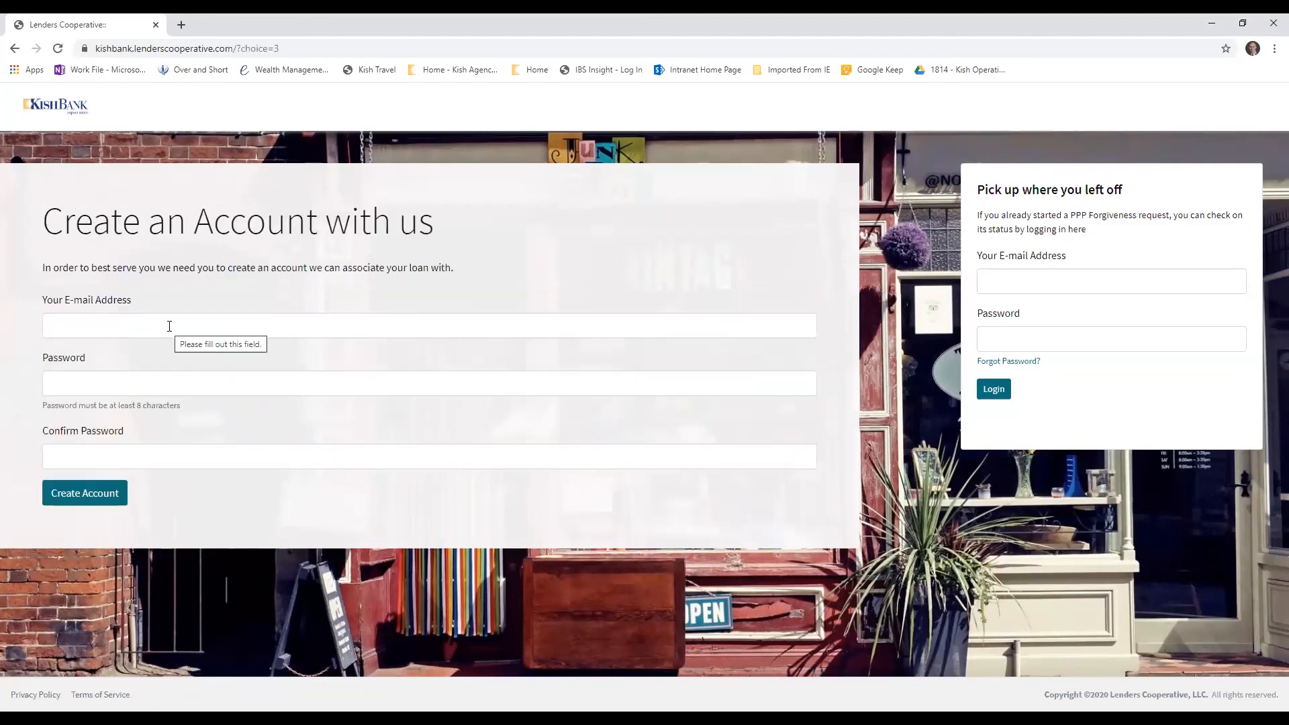
# Create an account with the borrower's e-mail address and a confirmed account password, and decline saving the password in the browser
pyautogui.click(169, 326)
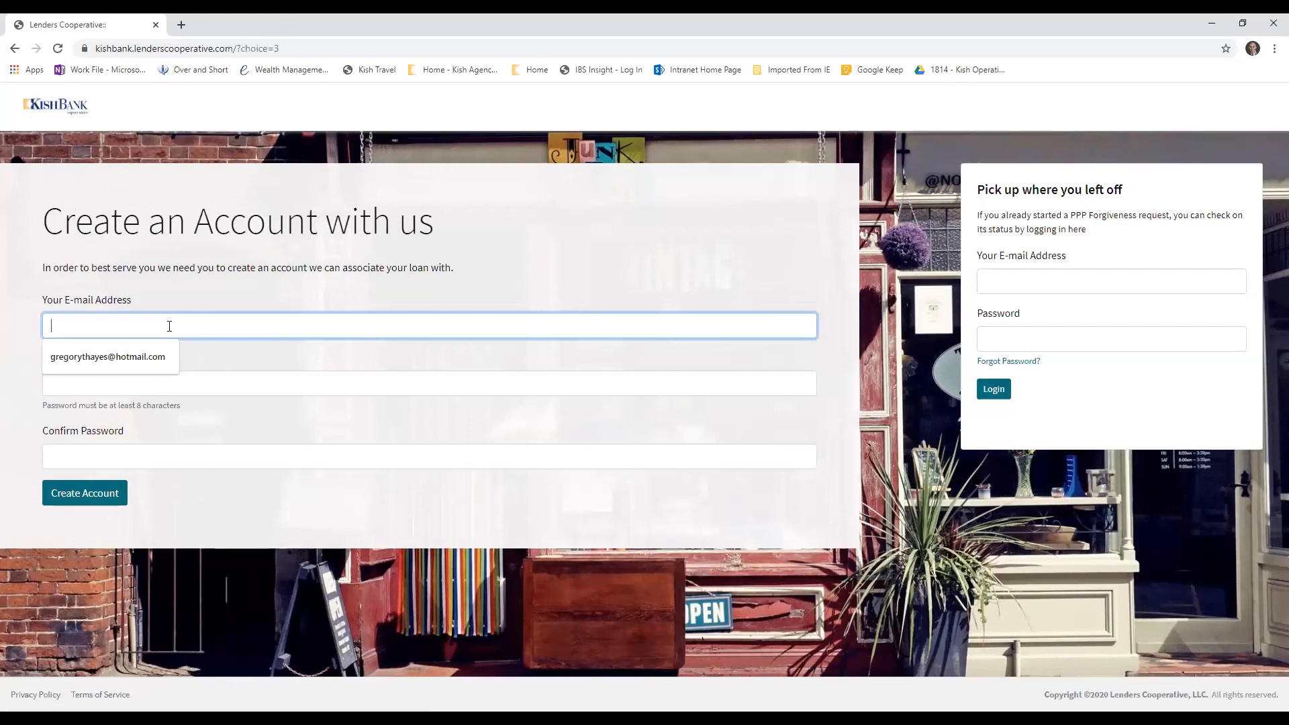
pyautogui.click(126, 356)
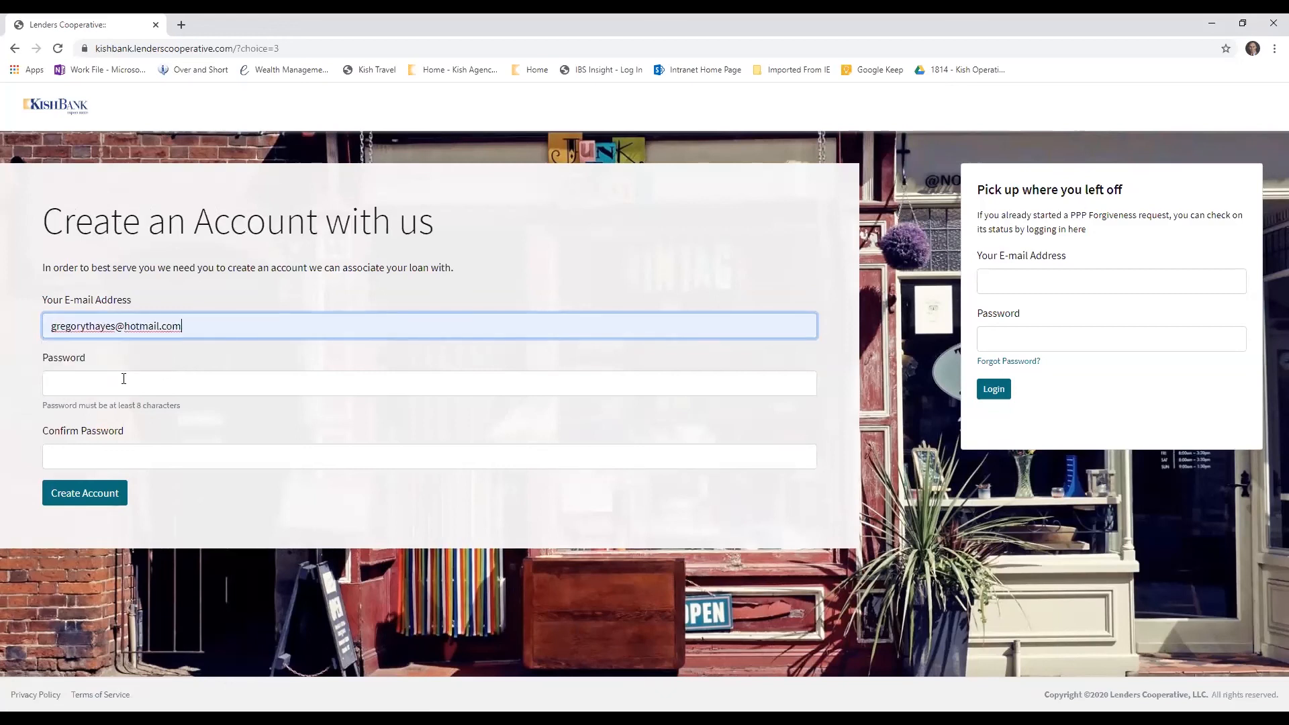
pyautogui.click(124, 383)
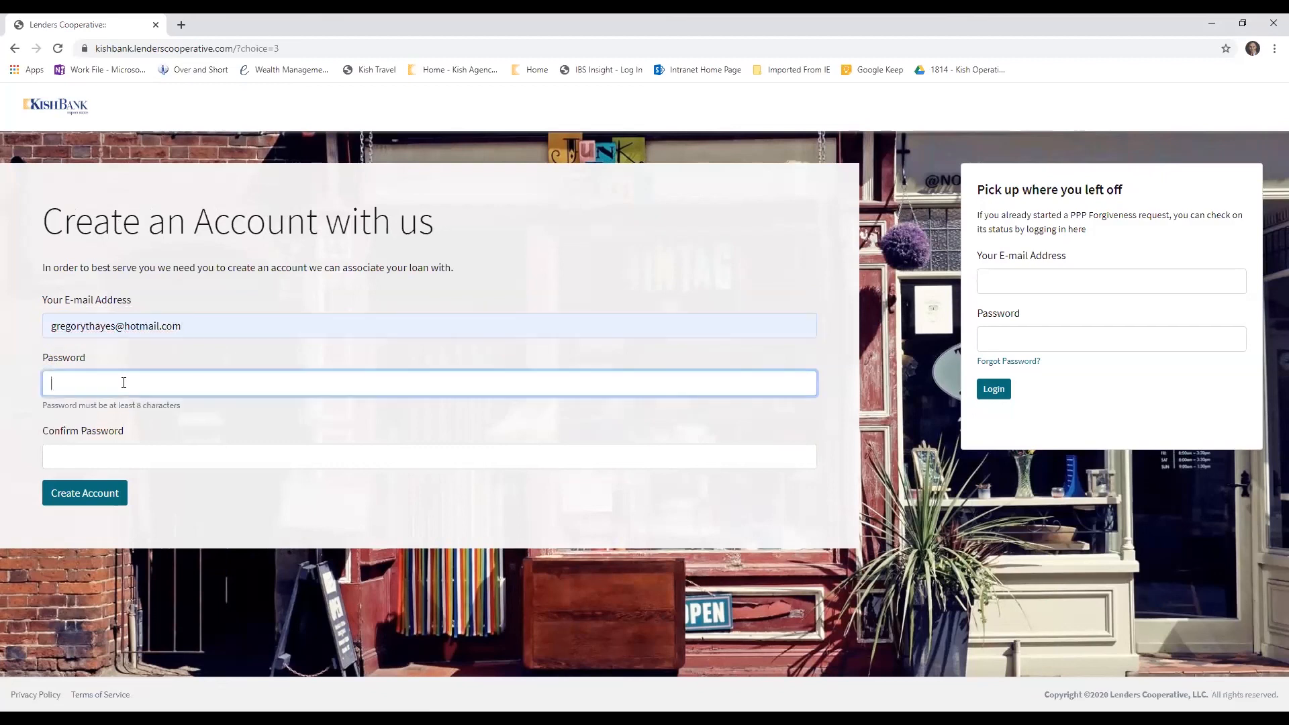
pyautogui.write('••••••••')
pyautogui.click(214, 456)
pyautogui.write('•••')
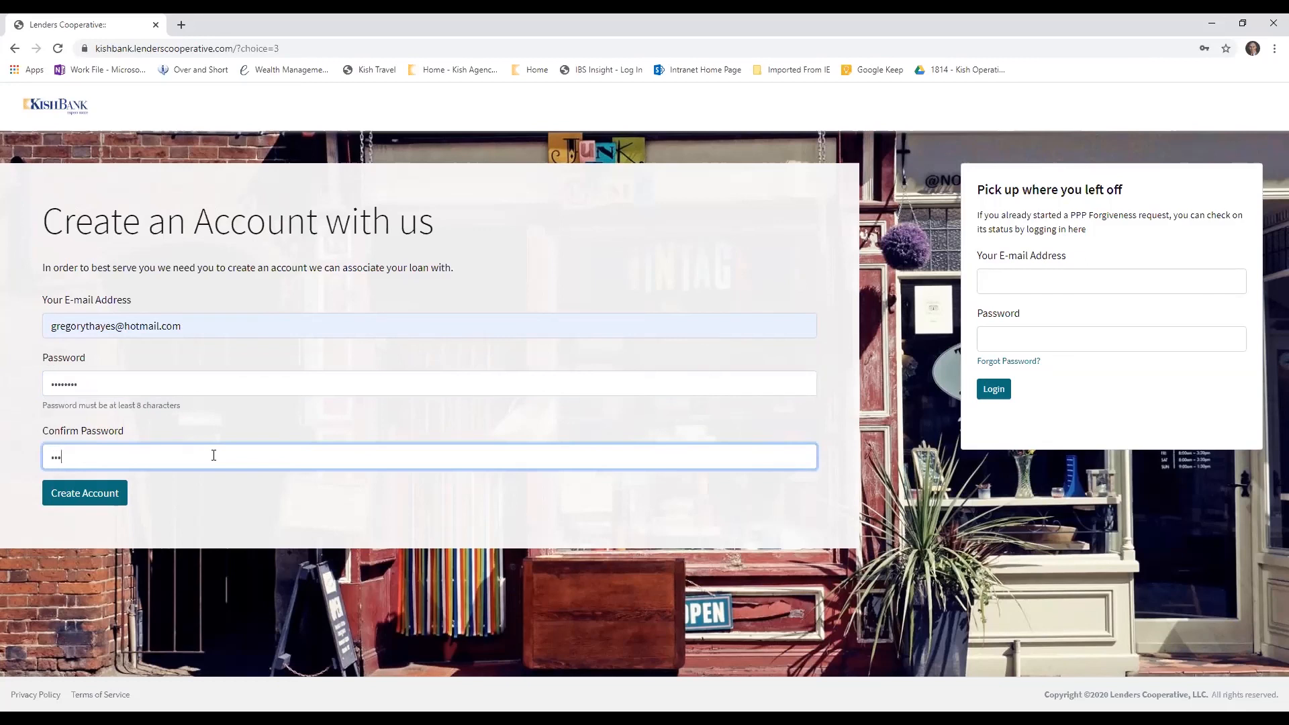
pyautogui.write('•••••')
pyautogui.click(81, 493)
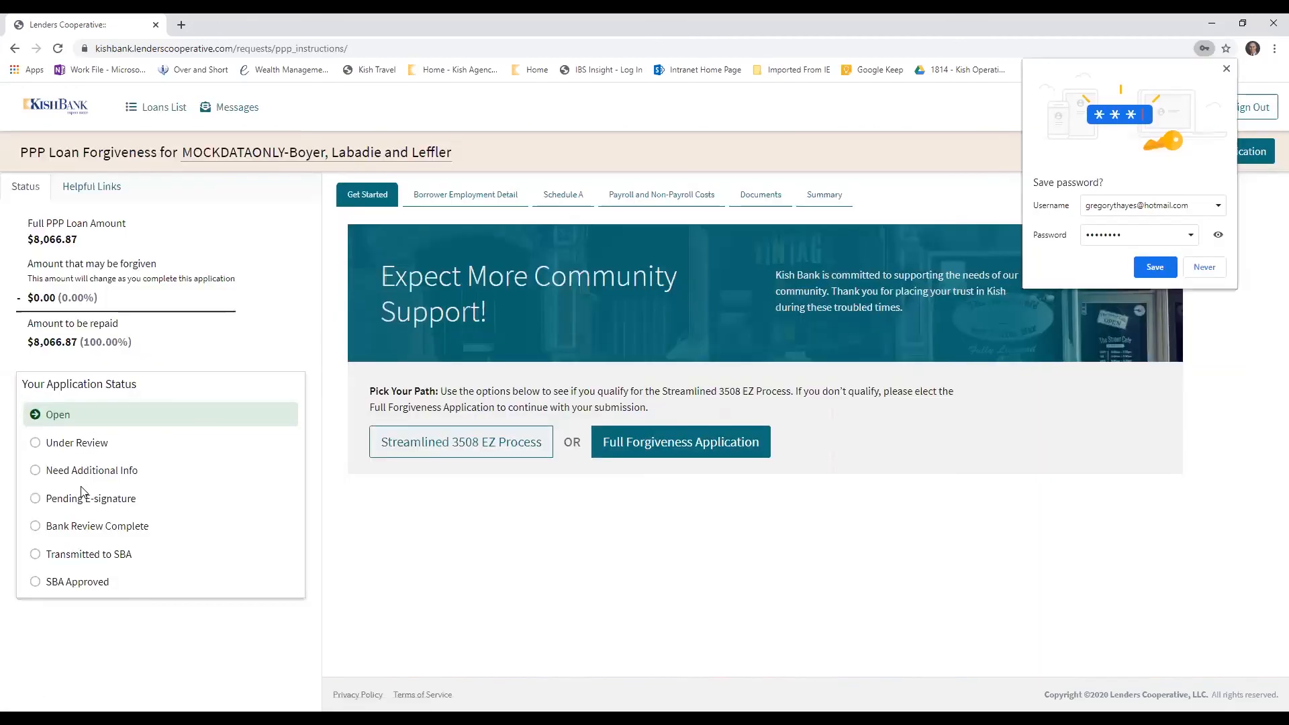
pyautogui.click(1205, 267)
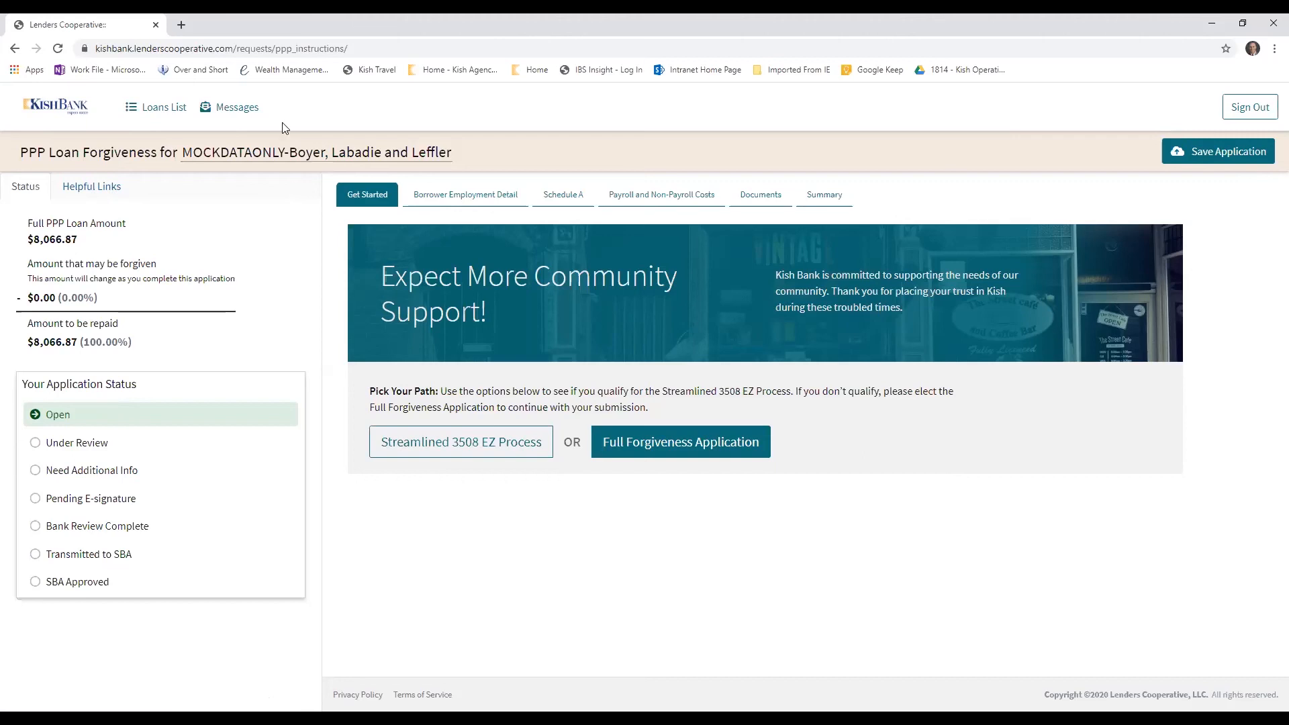
# View the messages page with its Comment / Resolution field, and return to the application's Get Started section
pyautogui.click(240, 110)
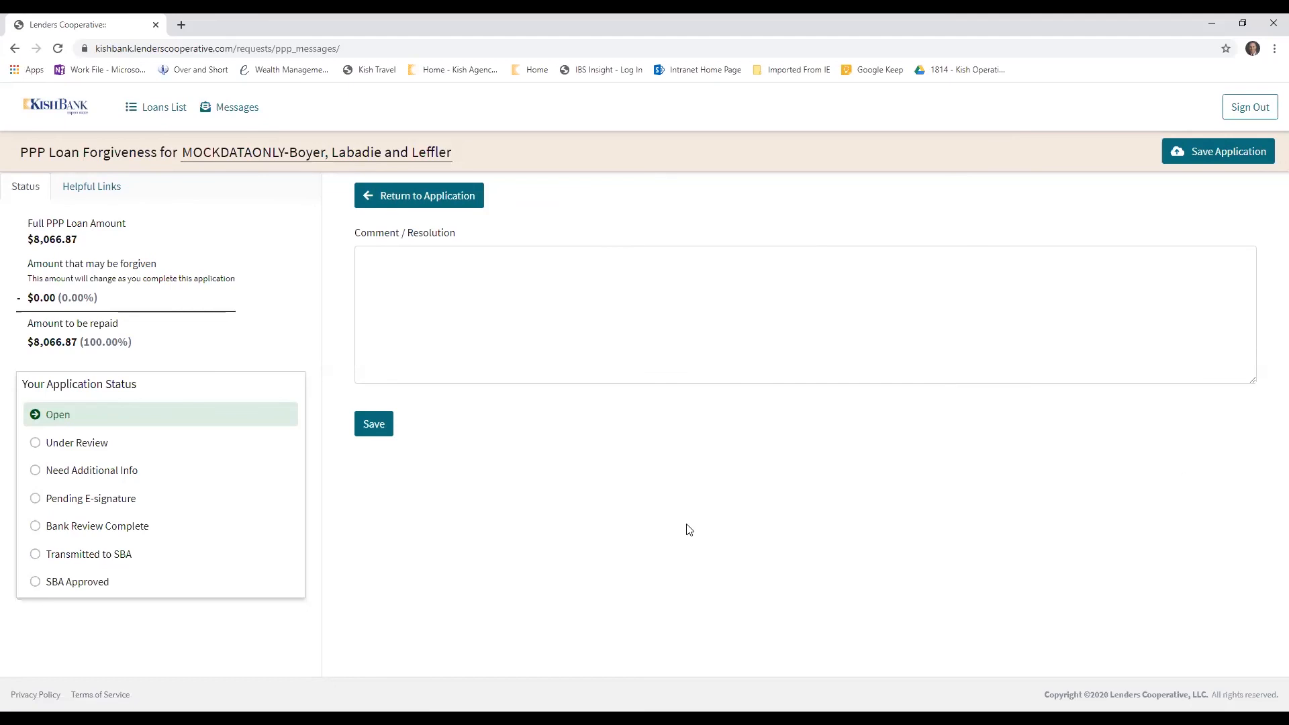
pyautogui.click(396, 282)
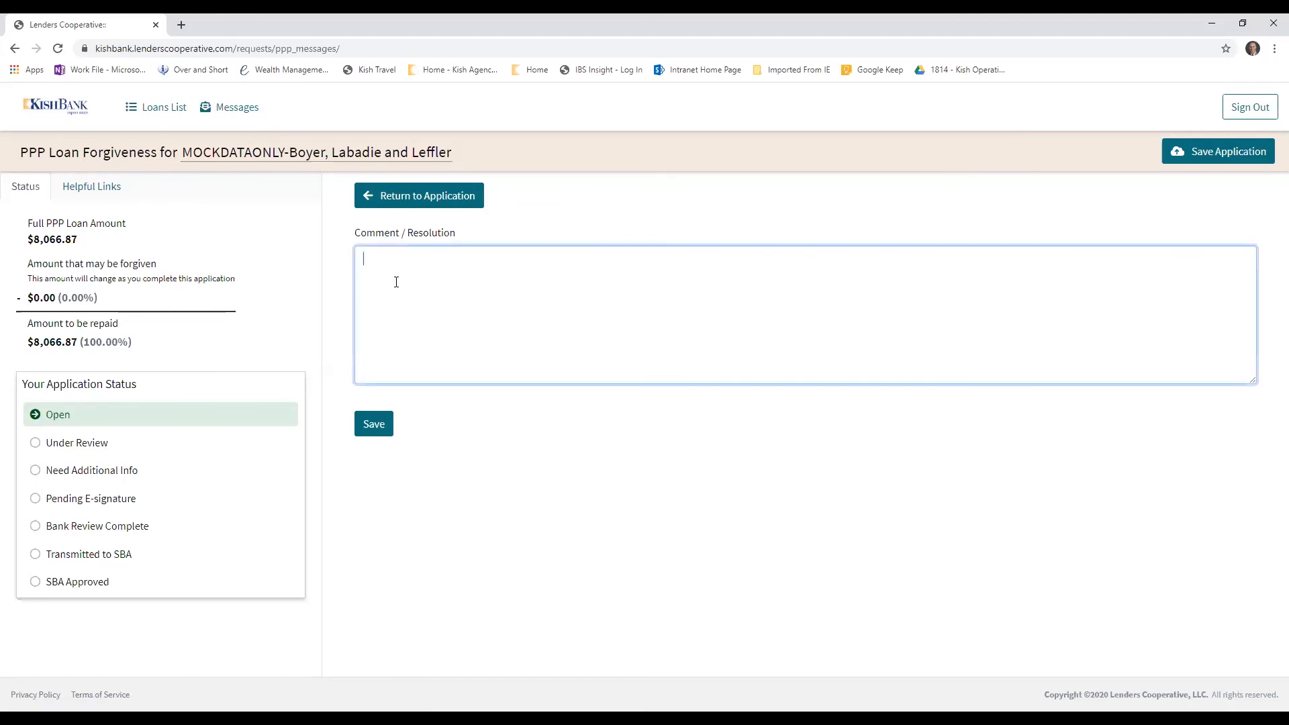
pyautogui.click(388, 206)
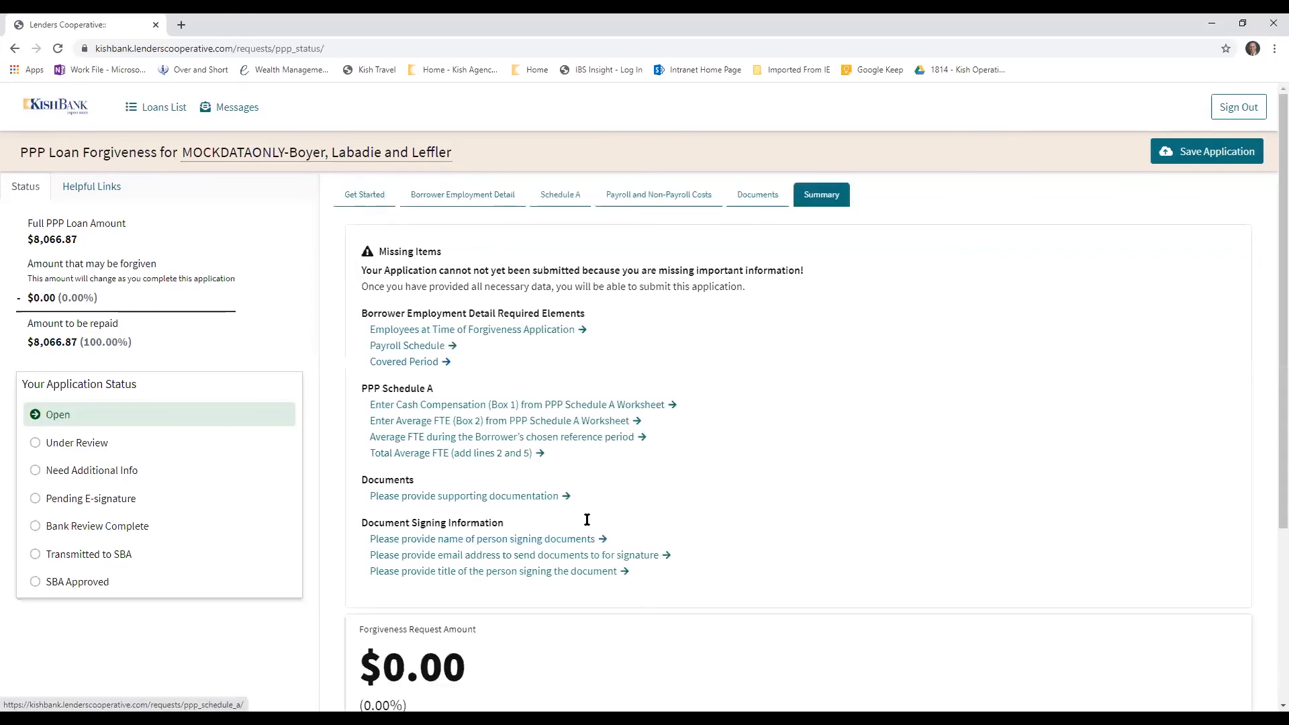
pyautogui.click(364, 194)
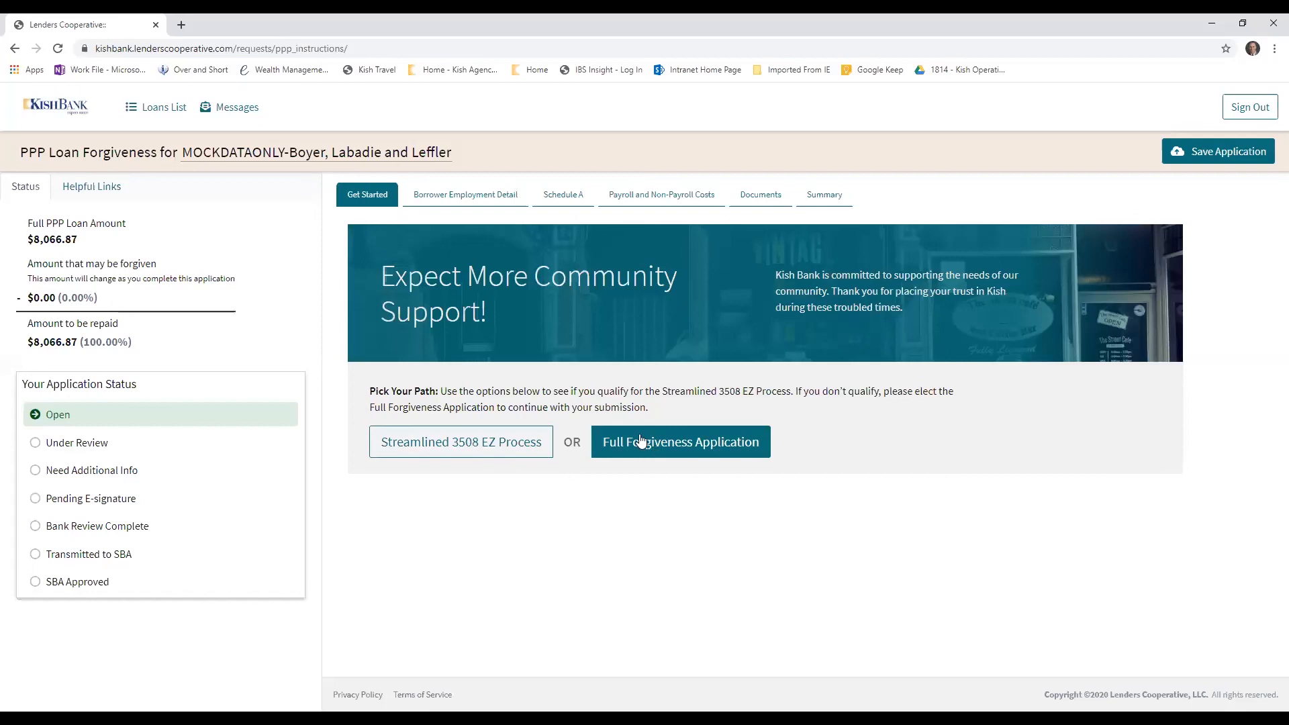
# Choose the Streamlined 3508 EZ Process and review its three qualifying options
pyautogui.click(413, 443)
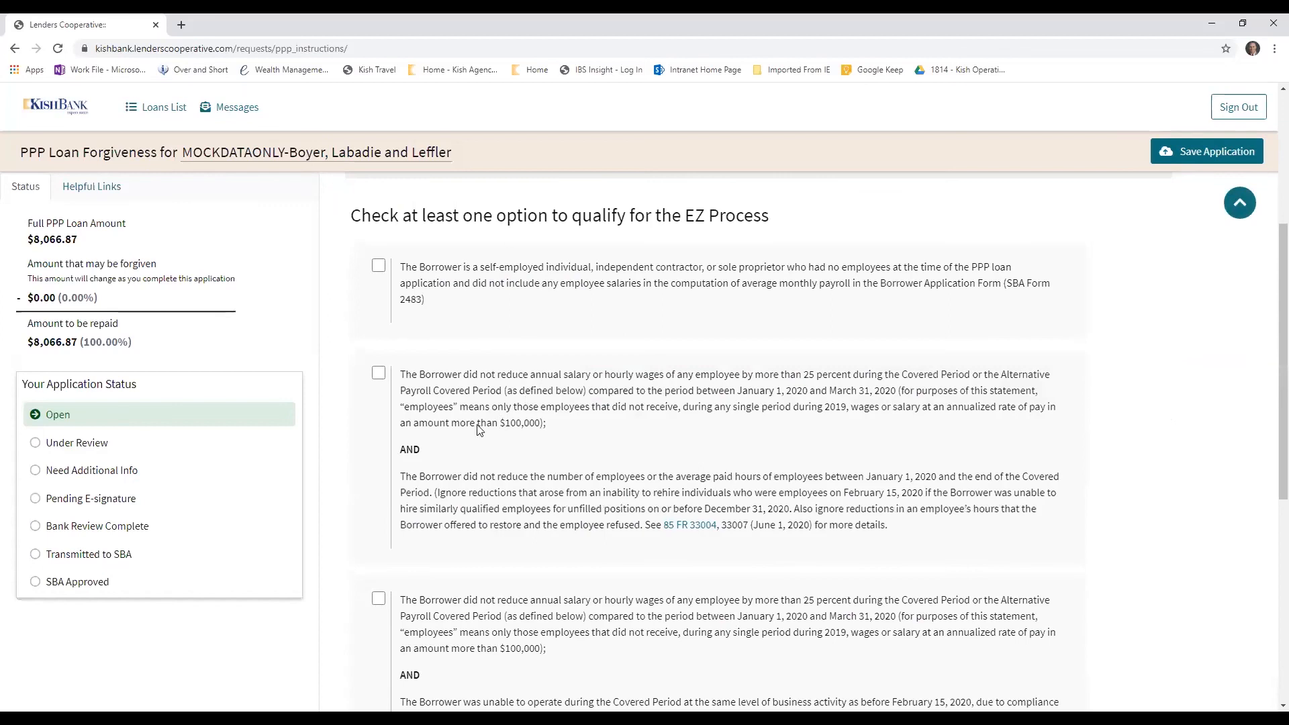
pyautogui.scroll(4, 480, 430)
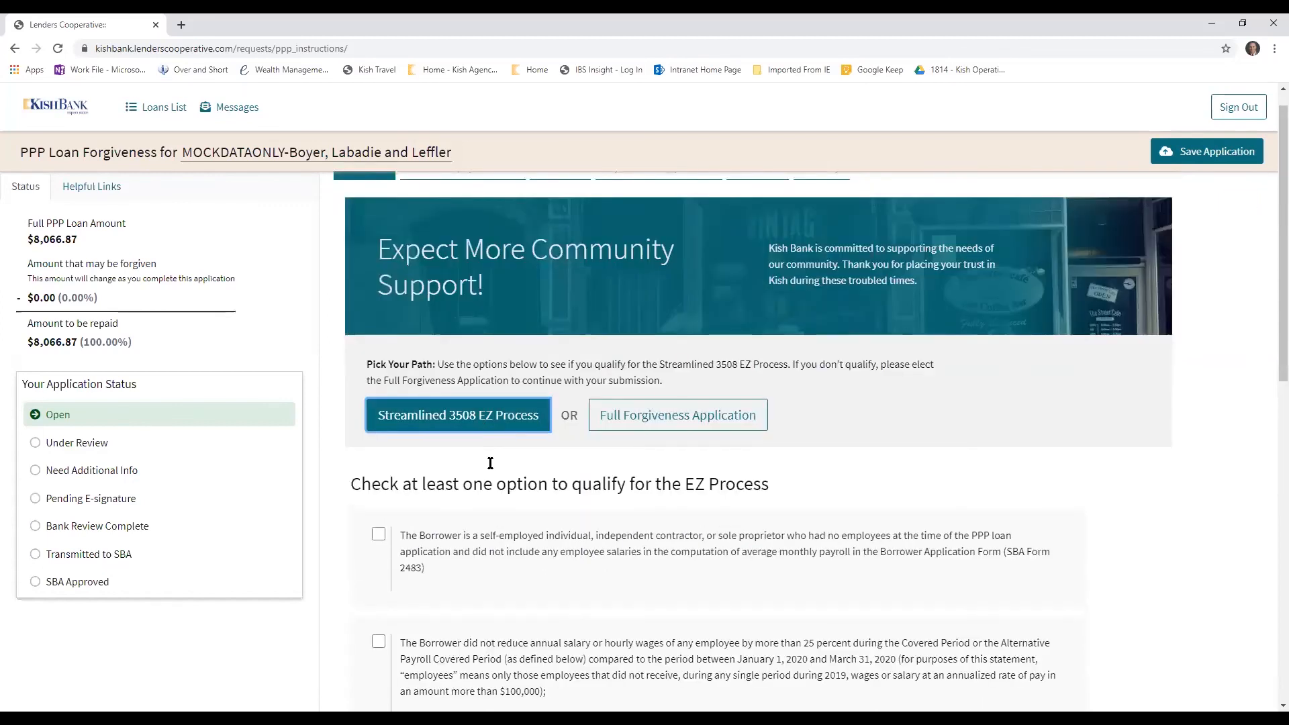
pyautogui.scroll(-3, 497, 485)
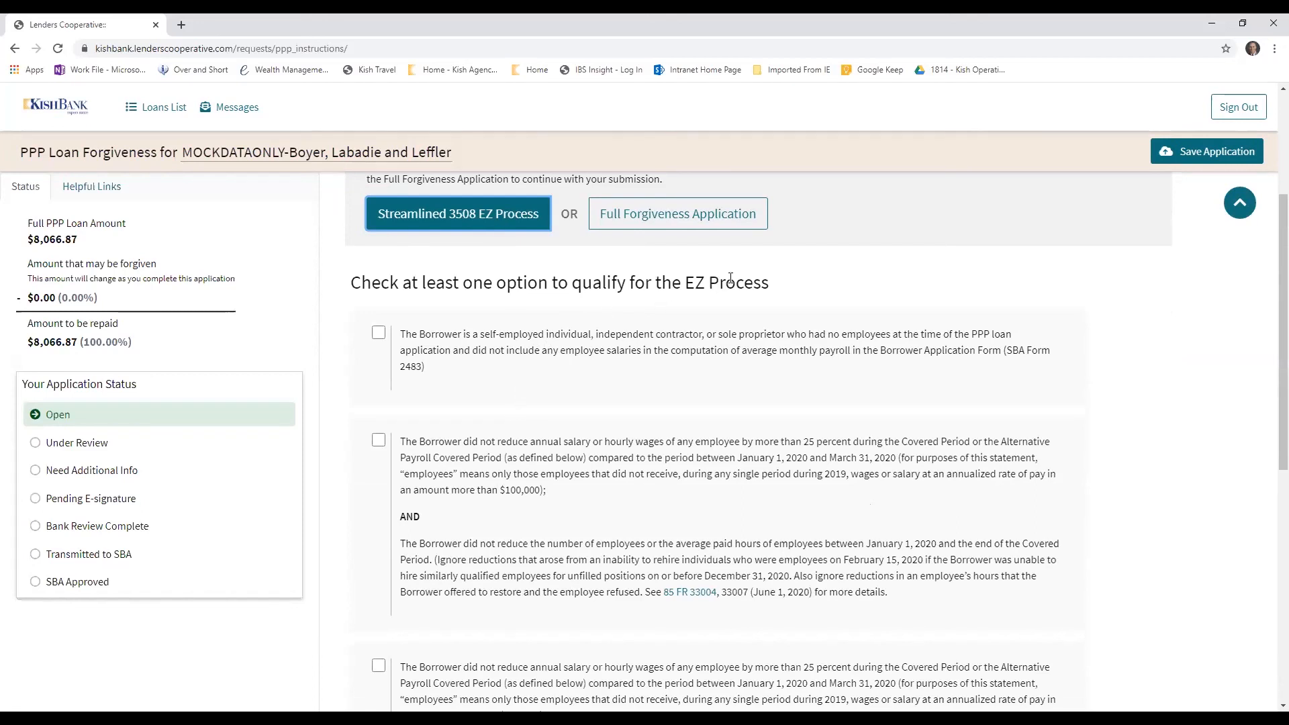
pyautogui.scroll(-2, 550, 438)
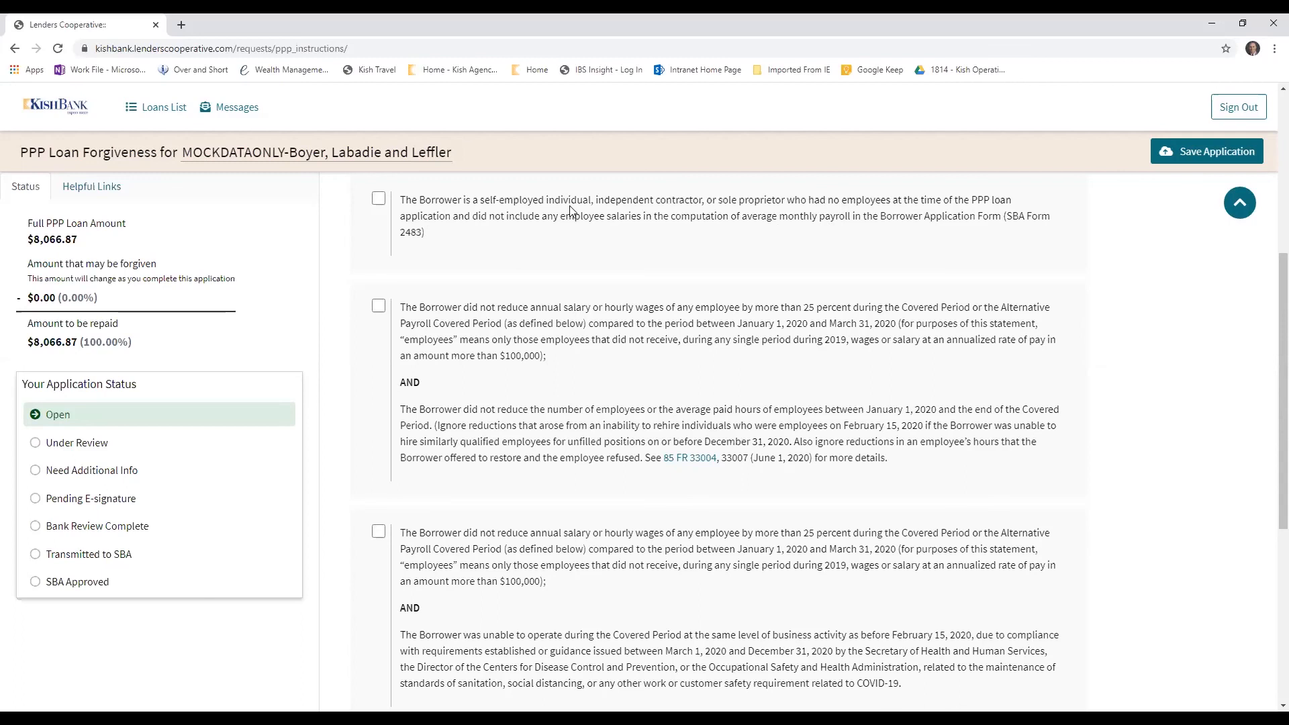
pyautogui.scroll(2, 568, 212)
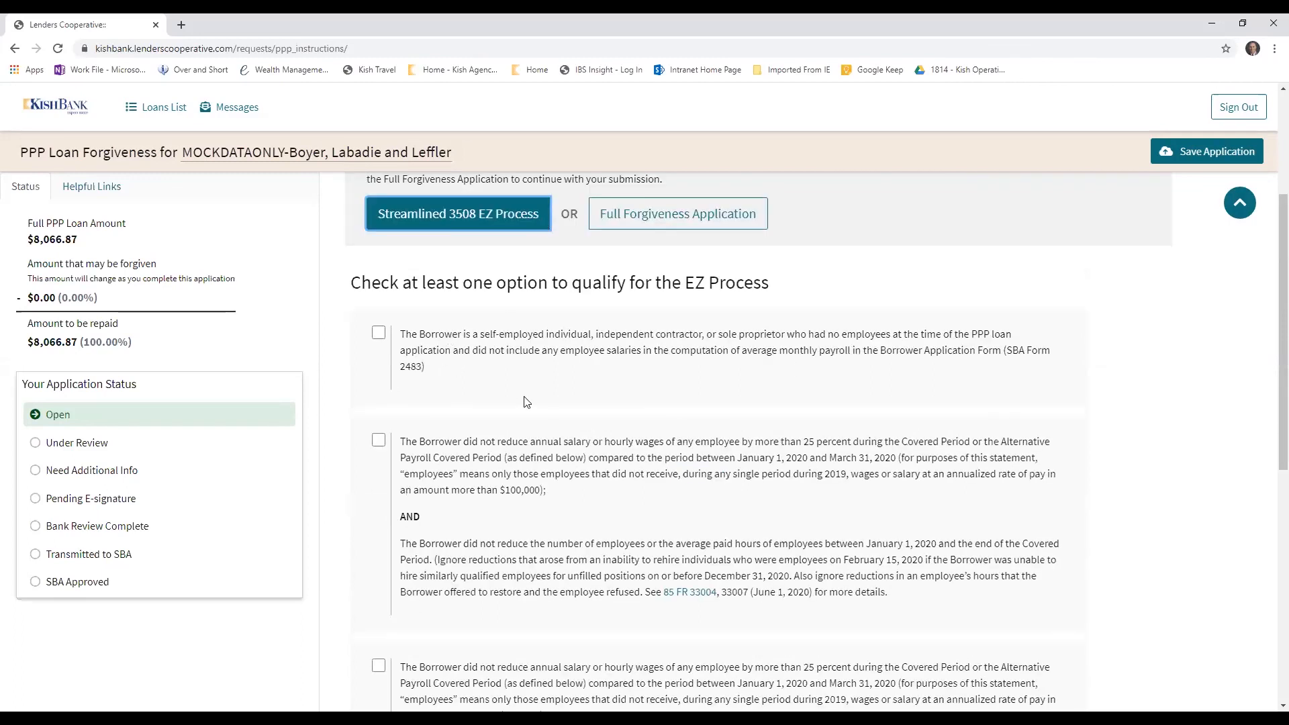
pyautogui.scroll(-2, 558, 488)
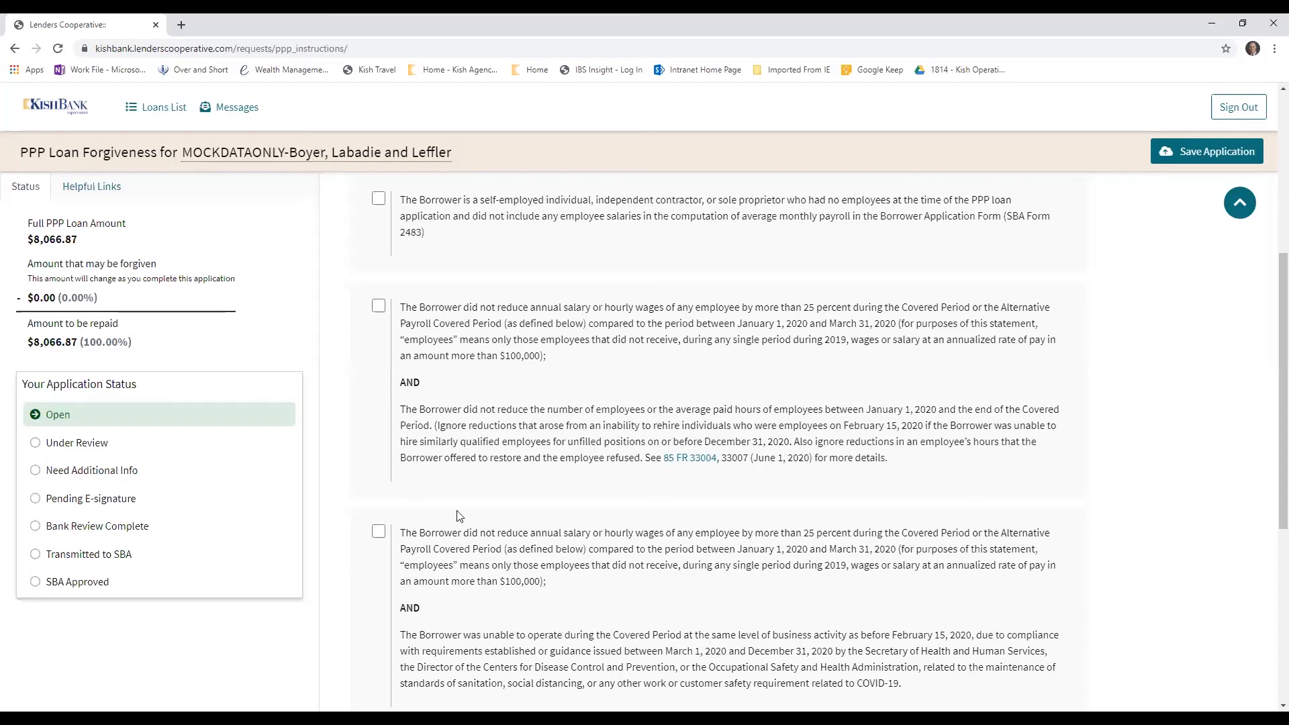
pyautogui.scroll(-2, 478, 515)
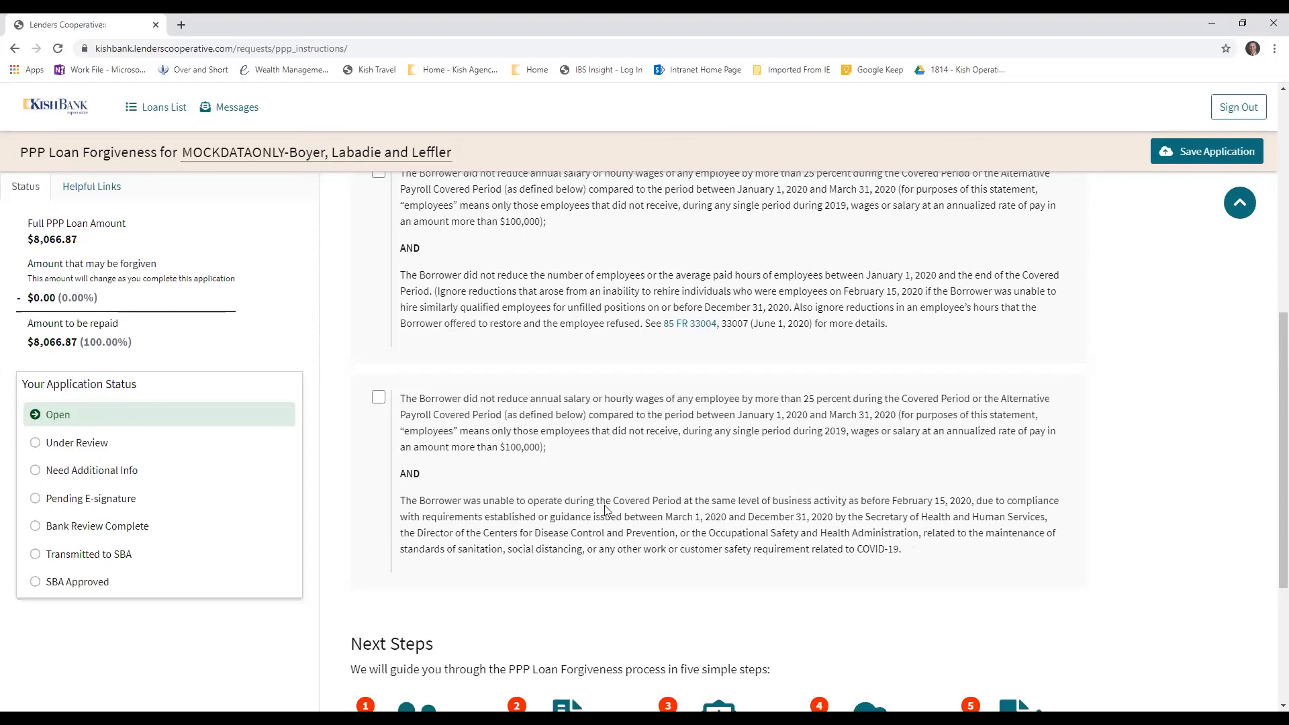
pyautogui.scroll(6, 604, 505)
pyautogui.scroll(-1, 505, 525)
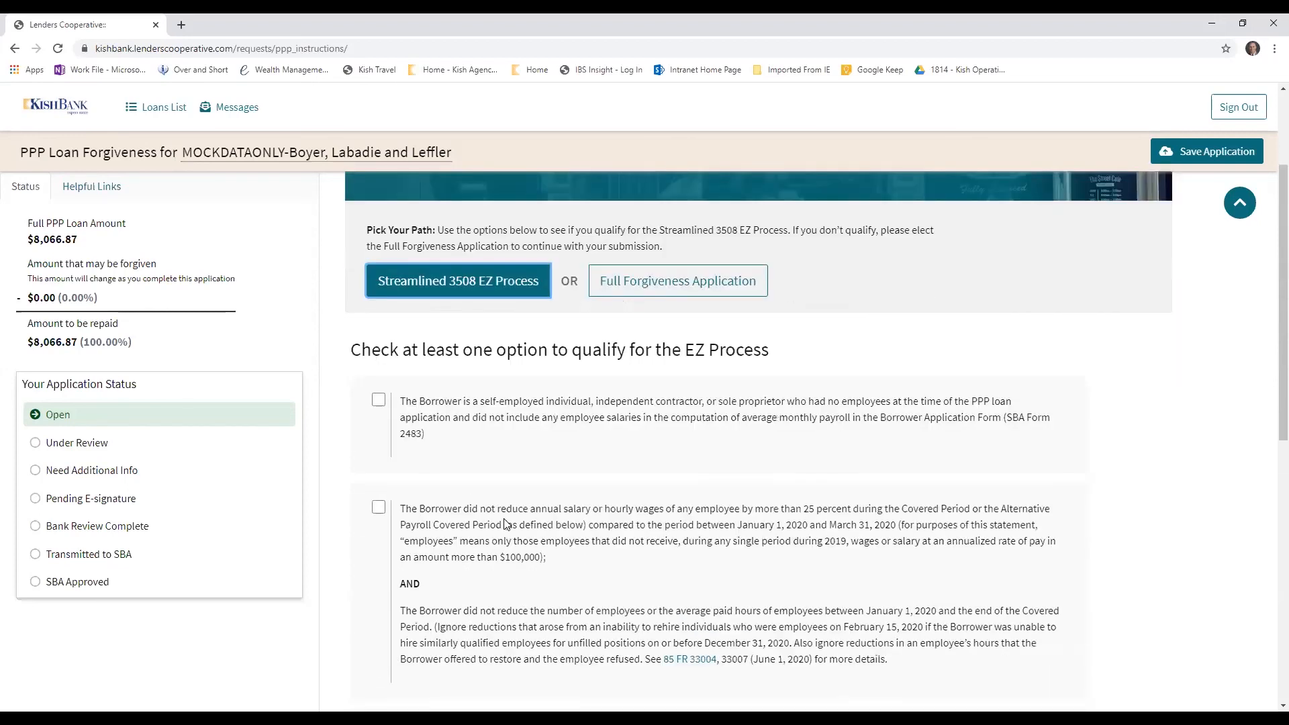
pyautogui.scroll(-2, 505, 525)
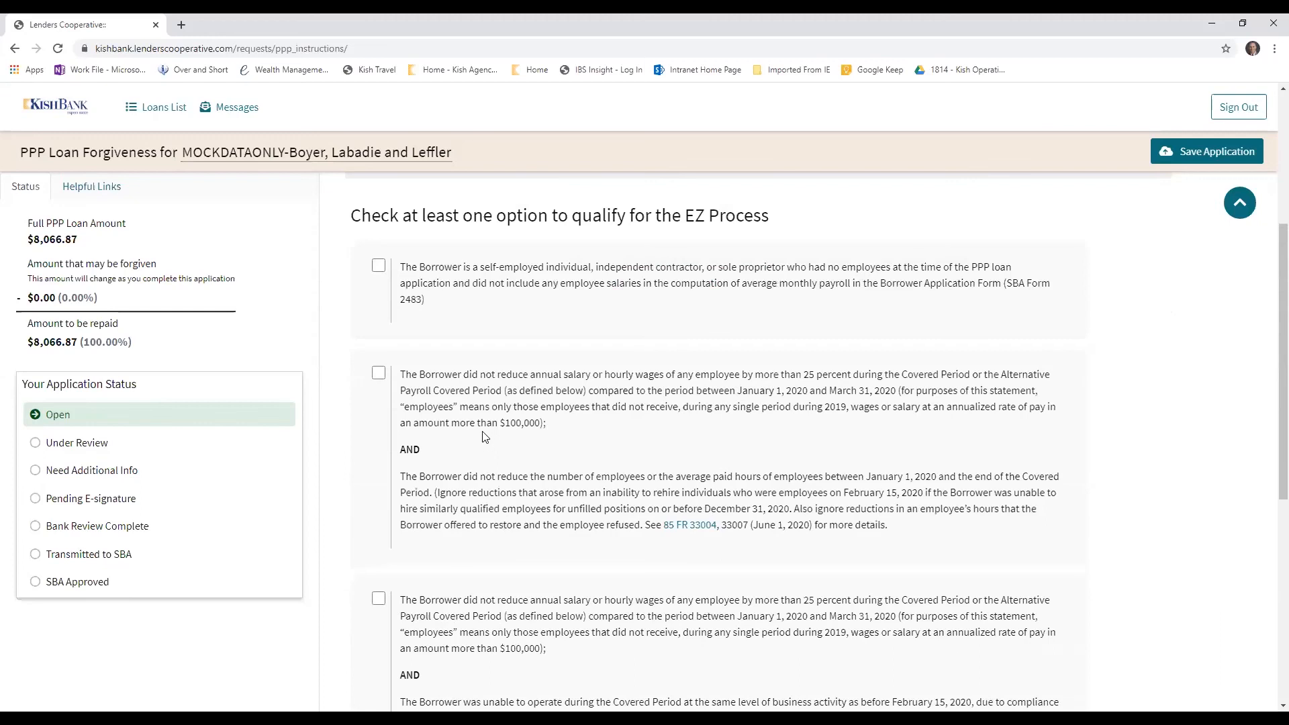
pyautogui.scroll(-2, 505, 505)
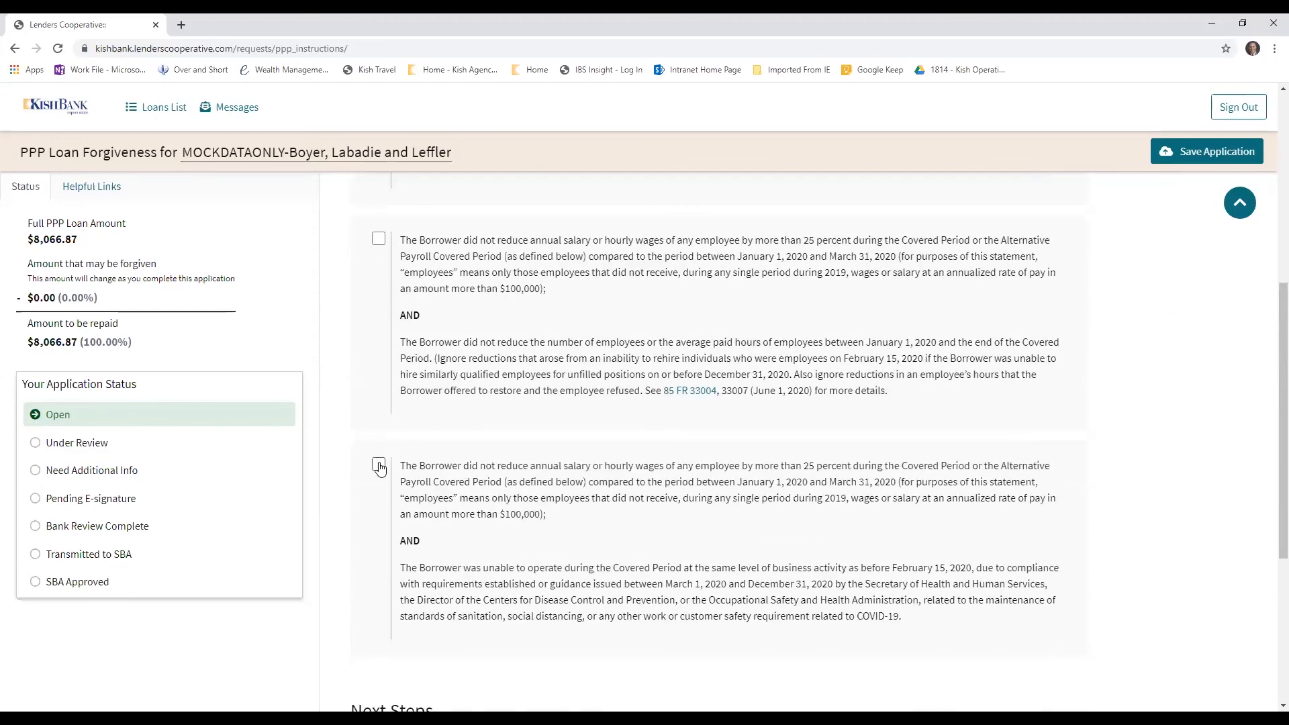
# Mark the self-employed borrower without employees as the EZ qualification and proceed to Borrower Employment Detail
pyautogui.scroll(2, 386, 252)
pyautogui.click(379, 266)
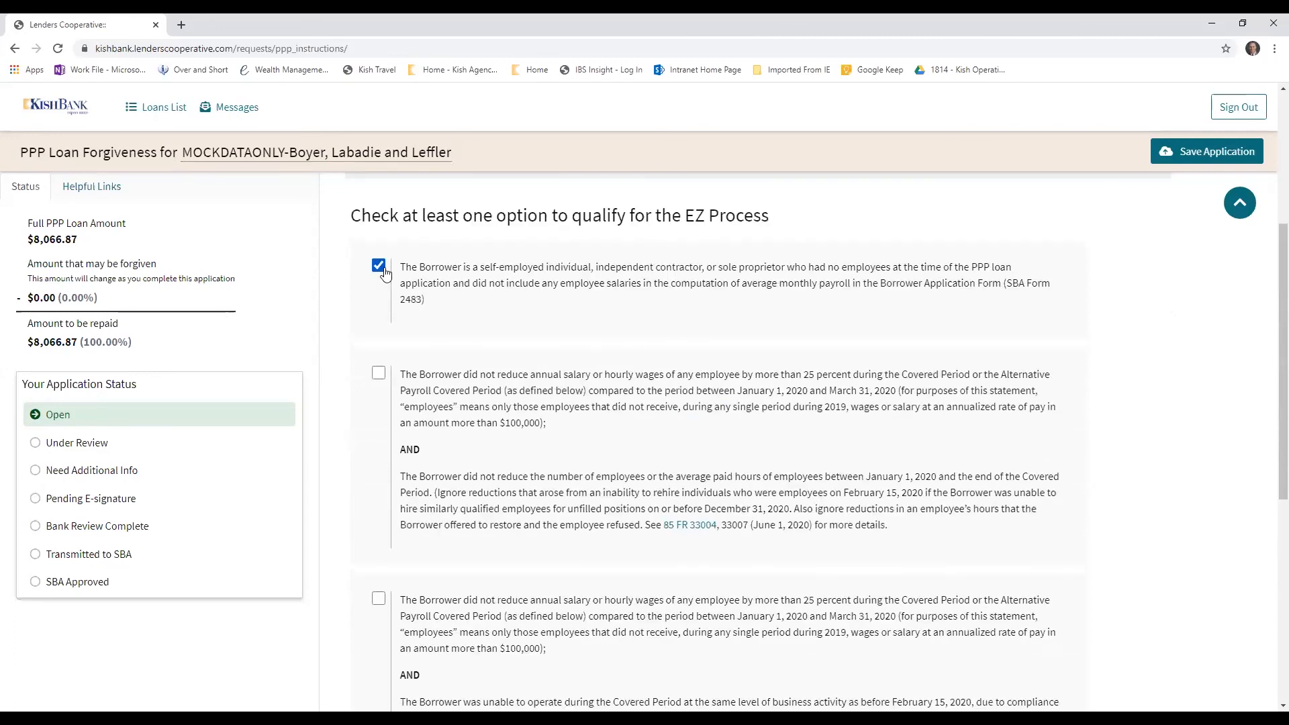
pyautogui.scroll(-4, 550, 483)
pyautogui.scroll(-3, 555, 497)
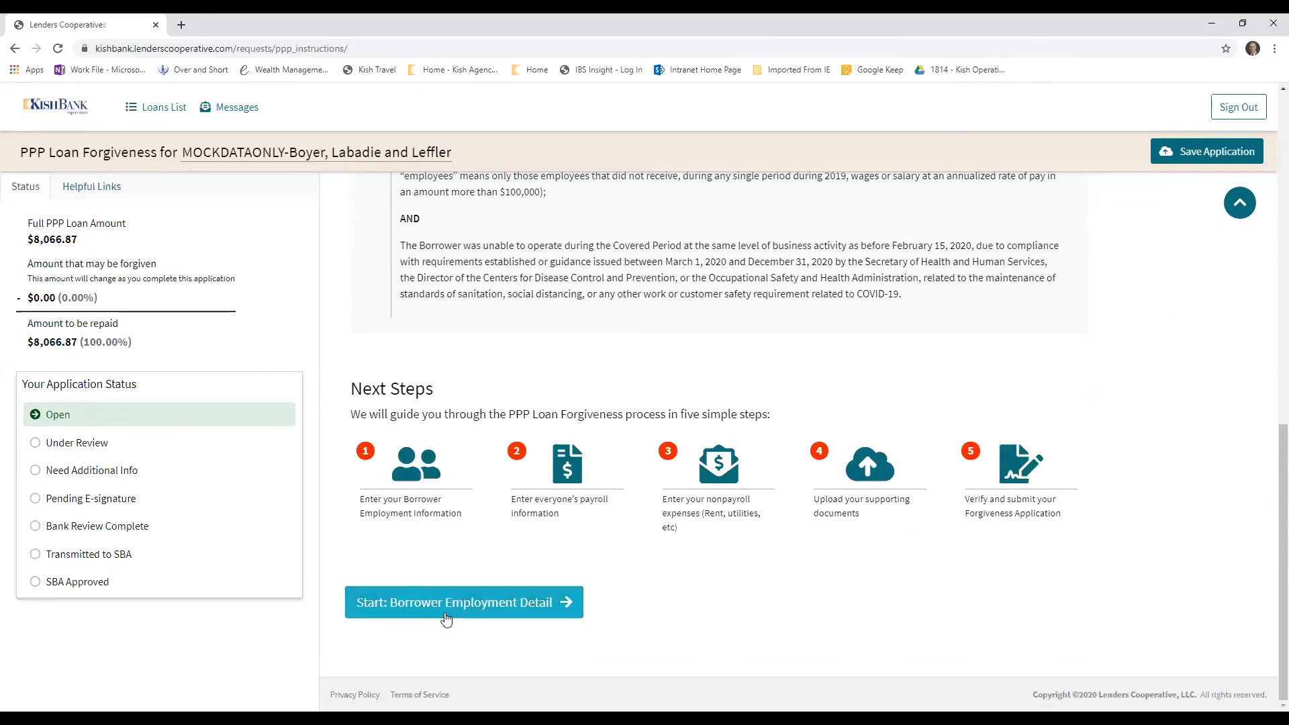
pyautogui.click(473, 609)
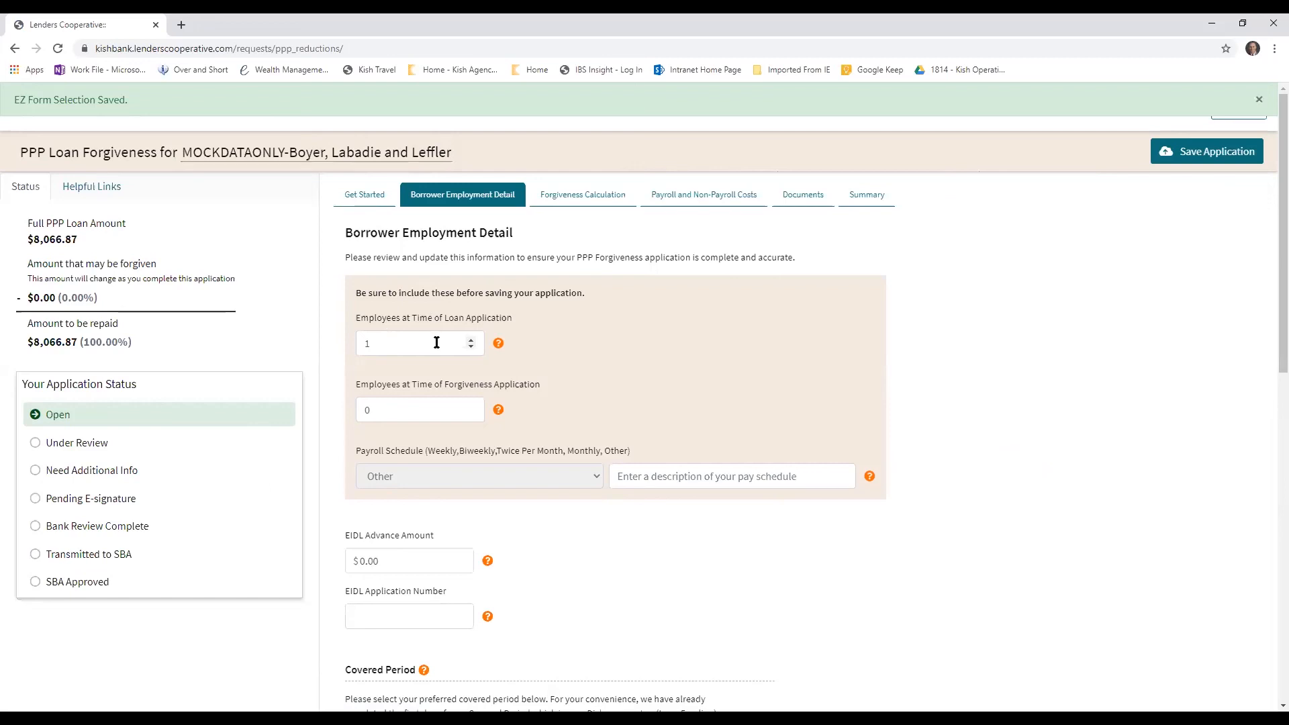
# Set the number of employees at the time of the forgiveness application to 1
pyautogui.moveTo(498, 344)
pyautogui.click(407, 418)
pyautogui.press('BackSpace')
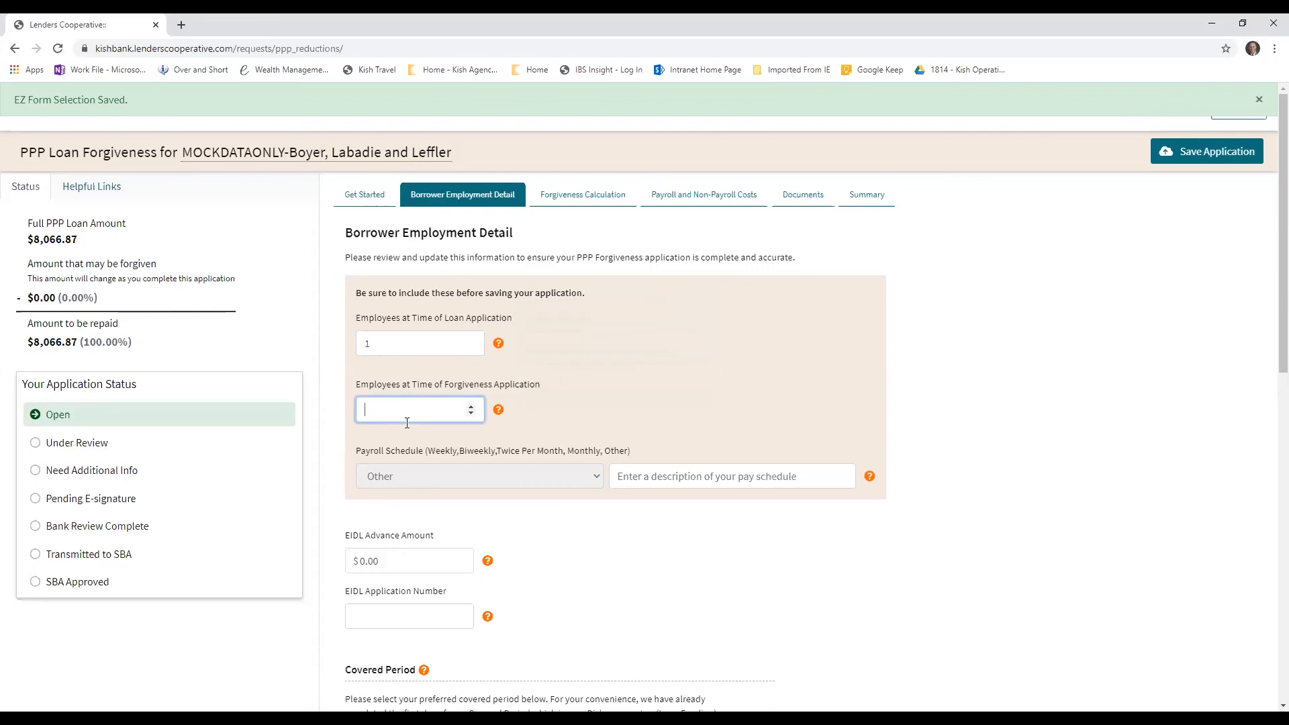
pyautogui.write('1')
pyautogui.click(413, 347)
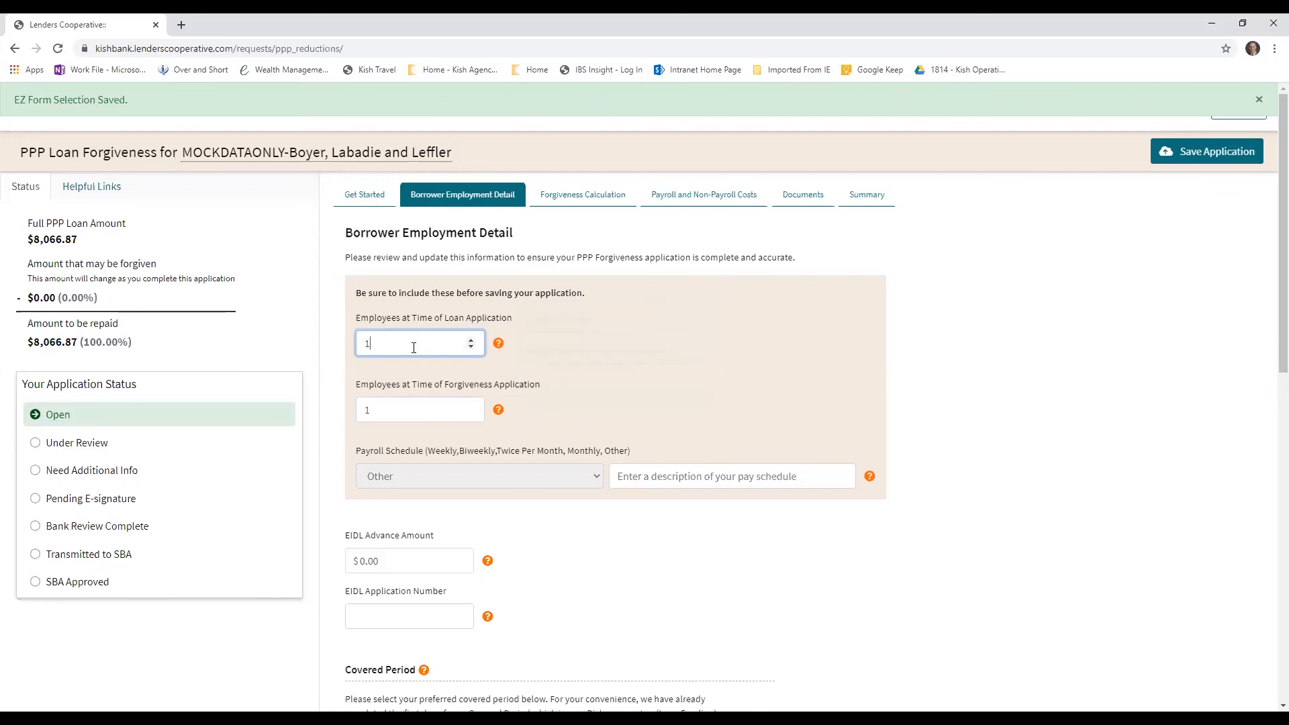
pyautogui.click(404, 409)
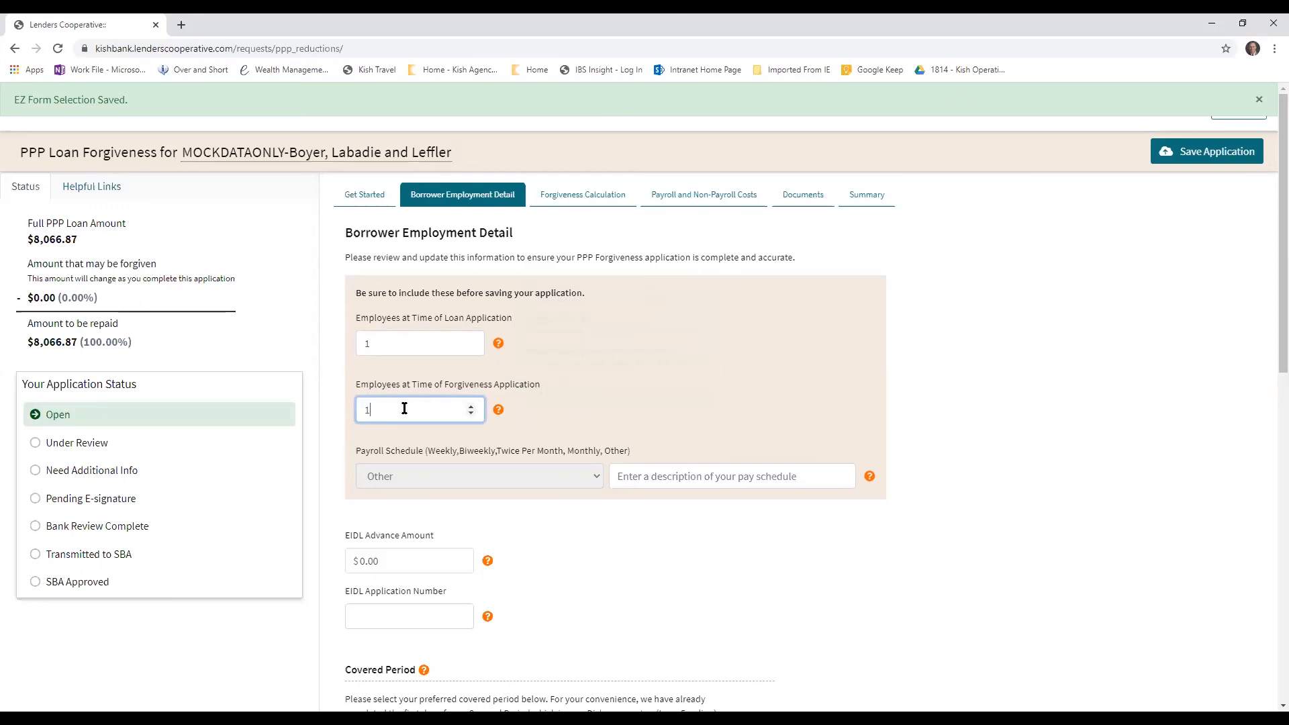
pyautogui.scroll(-1, 581, 457)
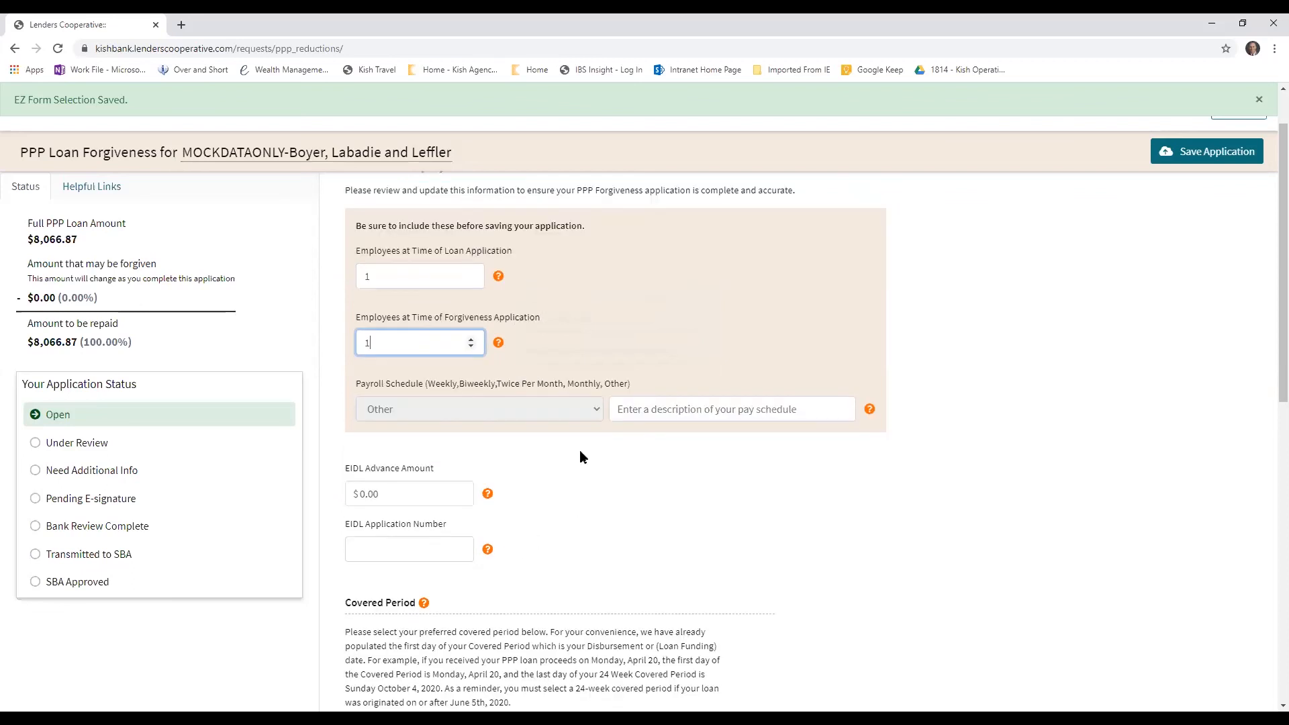
# Describe the Other payroll schedule as "owner draw, quarterly"
pyautogui.click(598, 412)
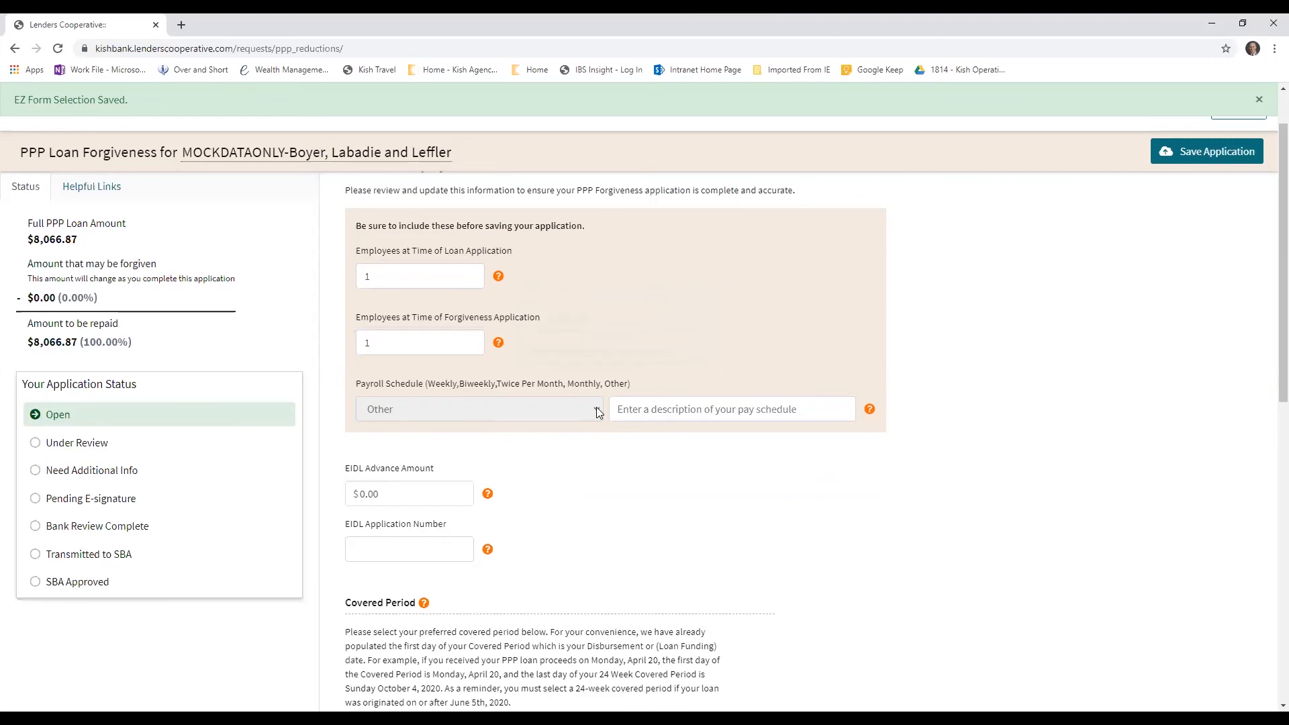
pyautogui.click(610, 407)
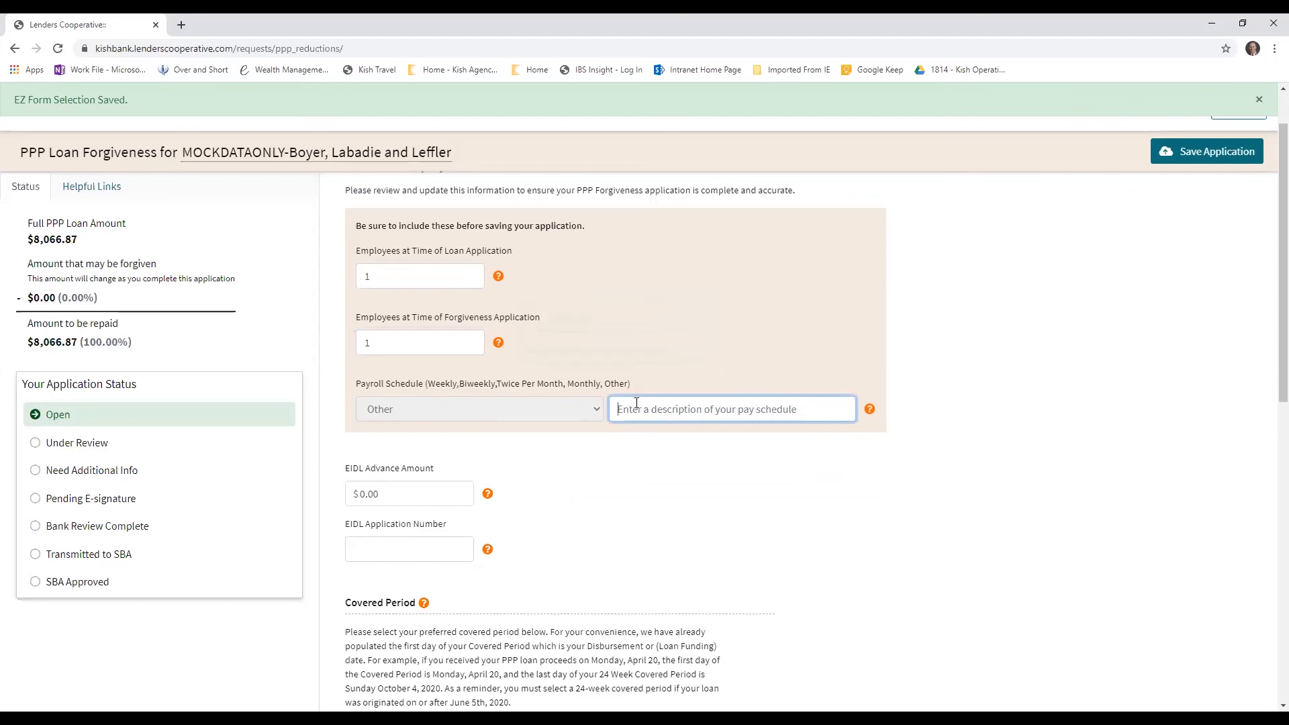
pyautogui.write('o')
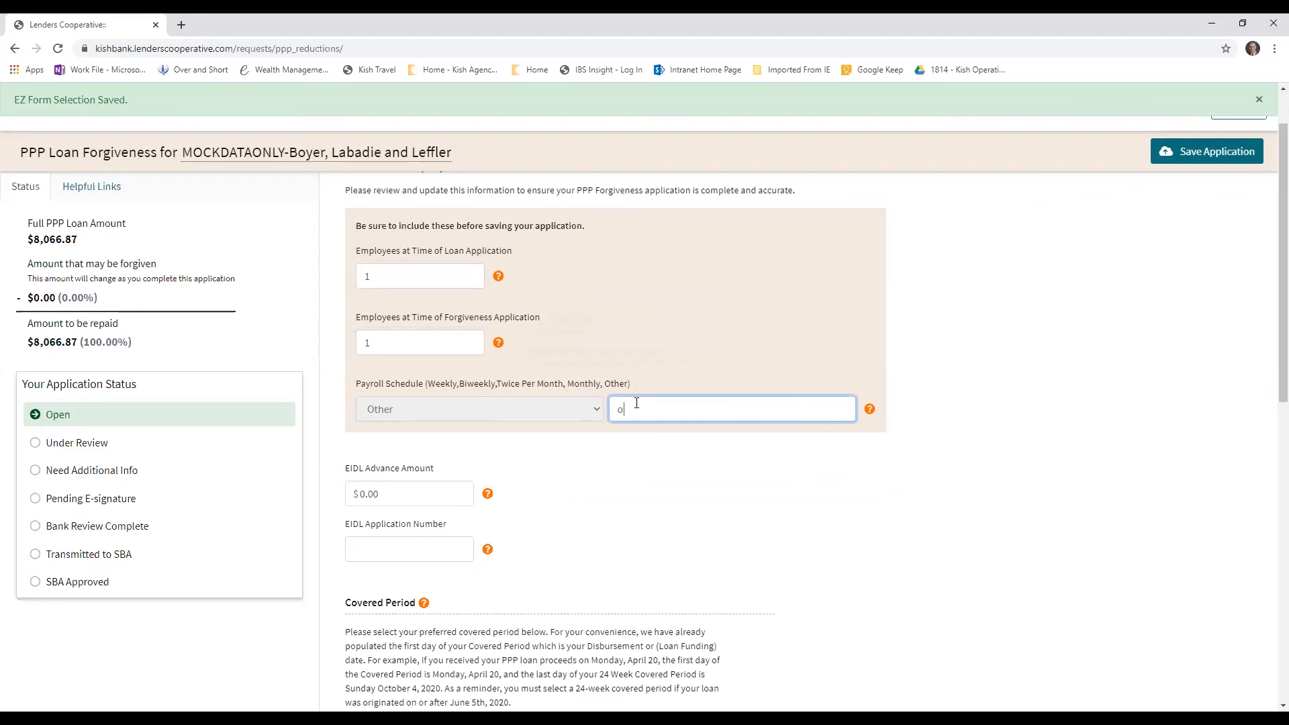
pyautogui.write('wner draw')
pyautogui.moveTo(871, 411)
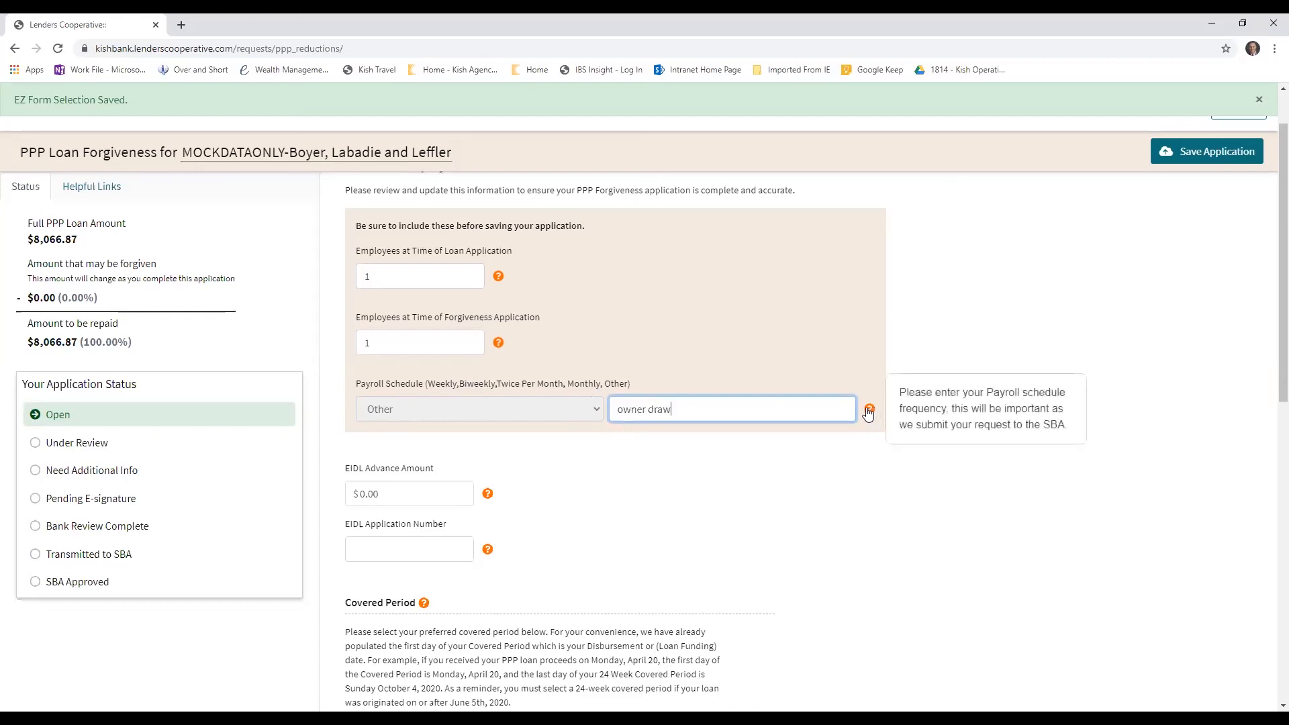
pyautogui.write(', quarterly')
pyautogui.click(658, 517)
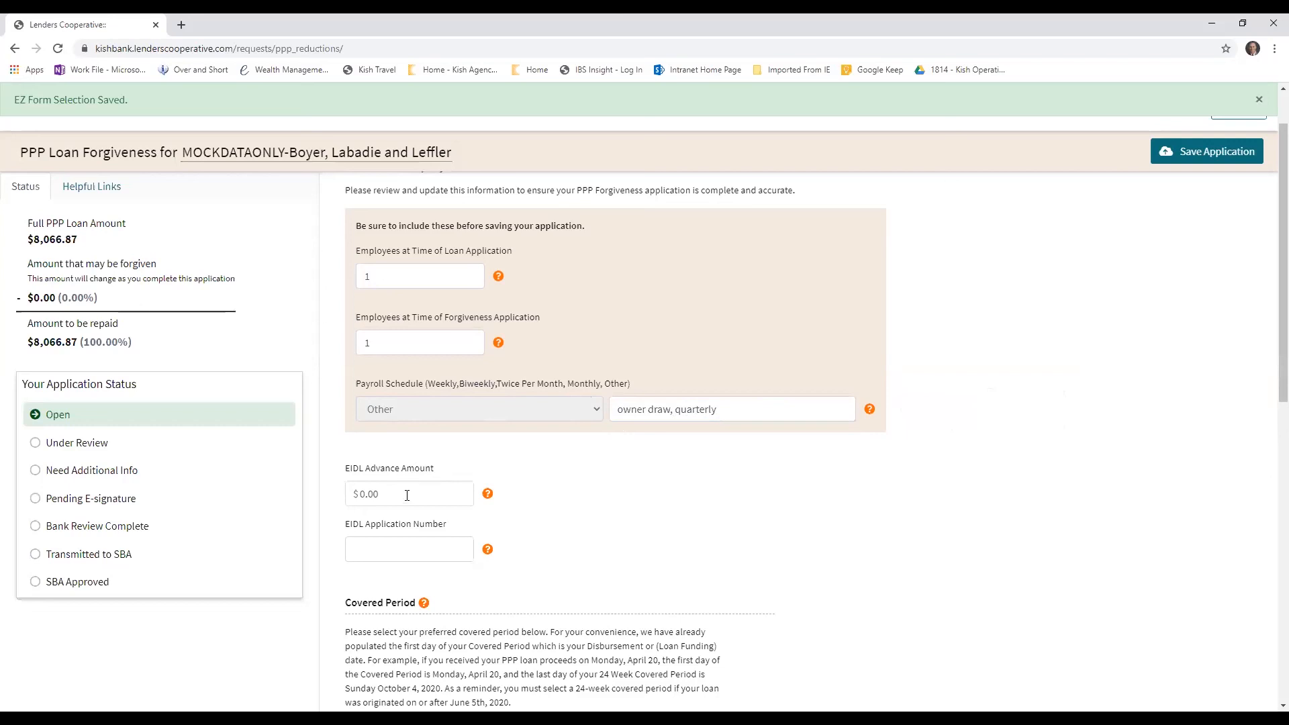
# Review the EIDL Advance Amount and EIDL Application Number fields together with their help notes
pyautogui.moveTo(406, 496); pyautogui.dragTo(357, 497)
pyautogui.click(399, 547)
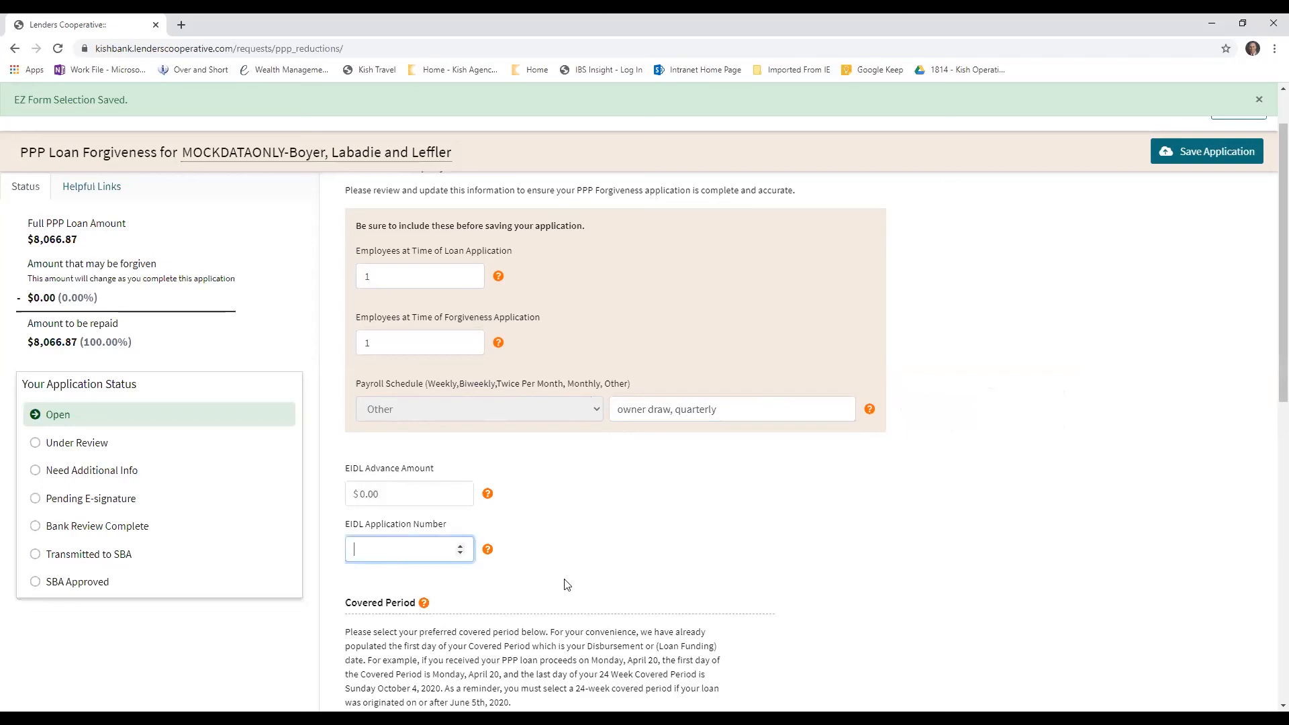
pyautogui.scroll(-4, 564, 584)
pyautogui.moveTo(489, 230)
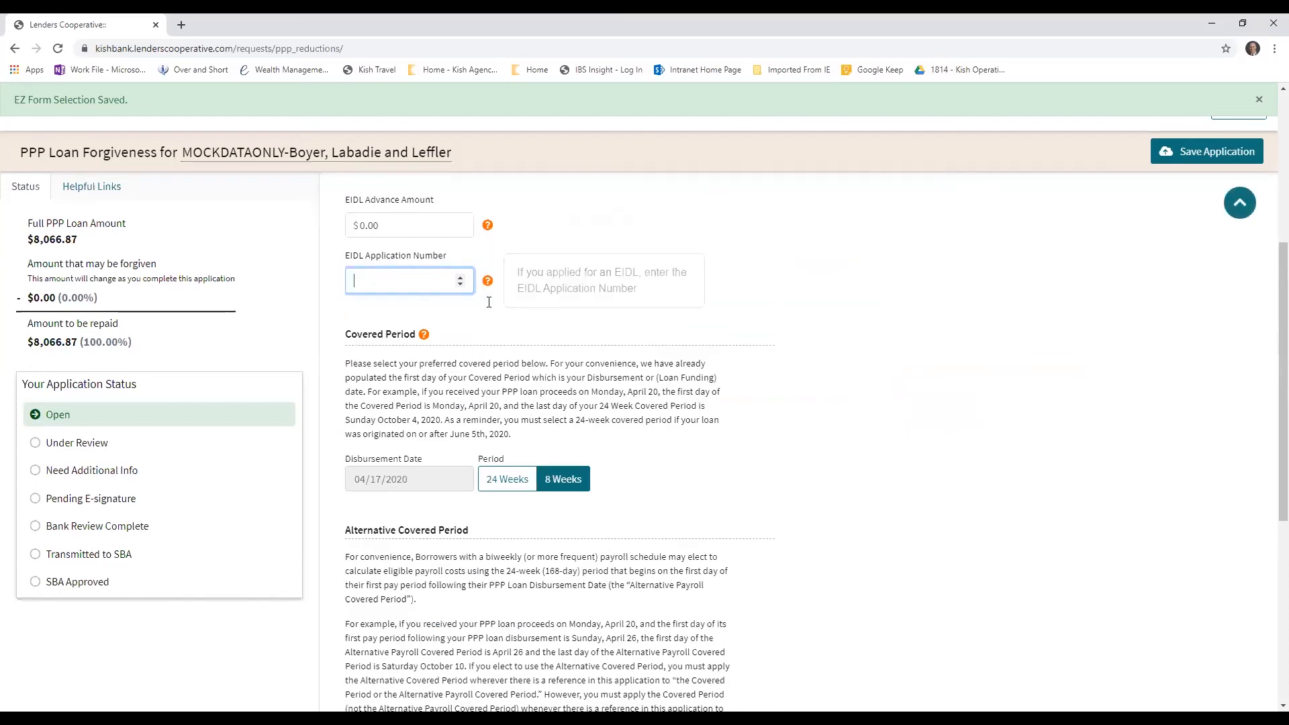
pyautogui.scroll(5, 457, 393)
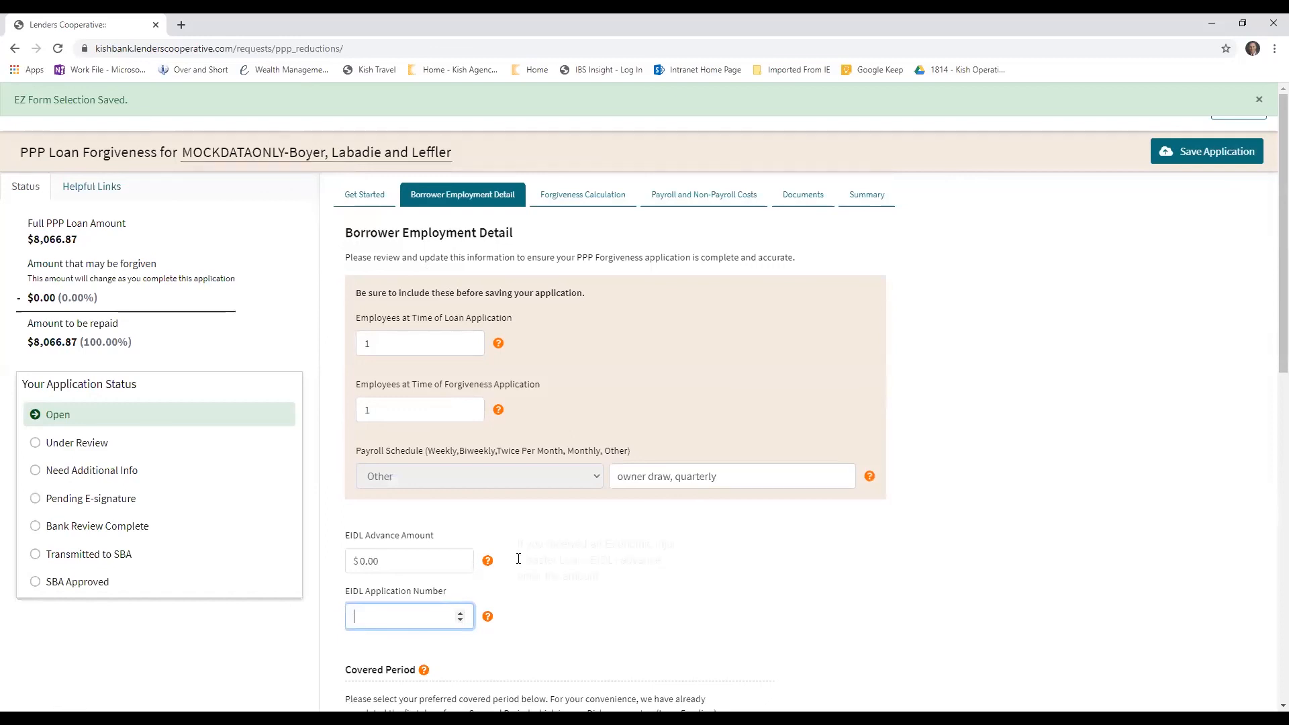
pyautogui.scroll(-4, 519, 559)
# Read the Covered Period guidance and choose 24 Weeks as the covered period
pyautogui.click(392, 463)
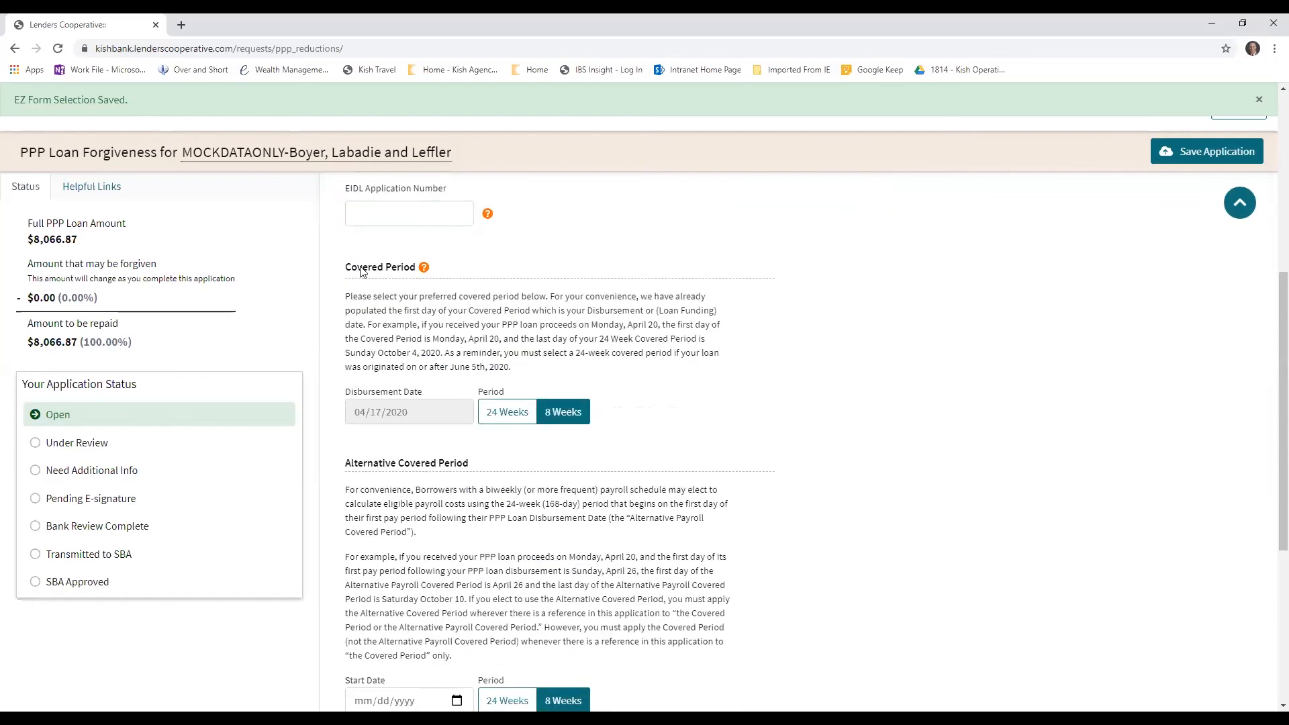
pyautogui.moveTo(395, 274)
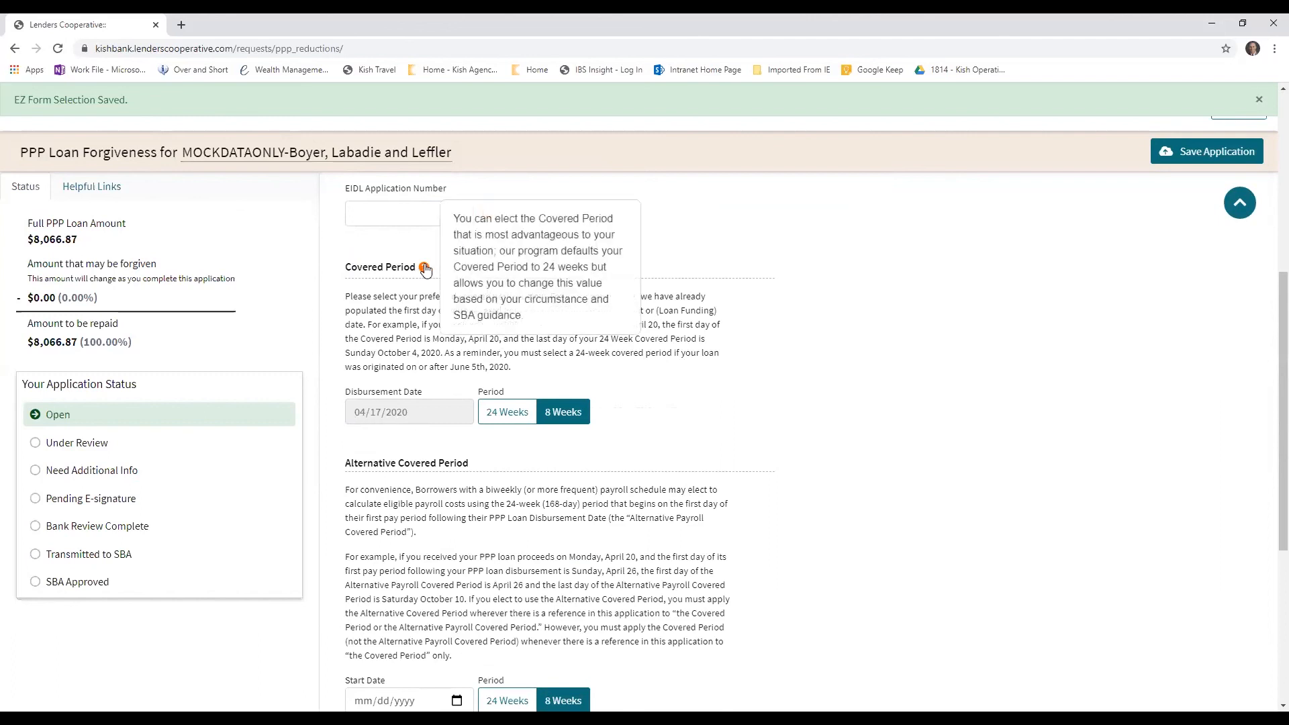
pyautogui.click(549, 412)
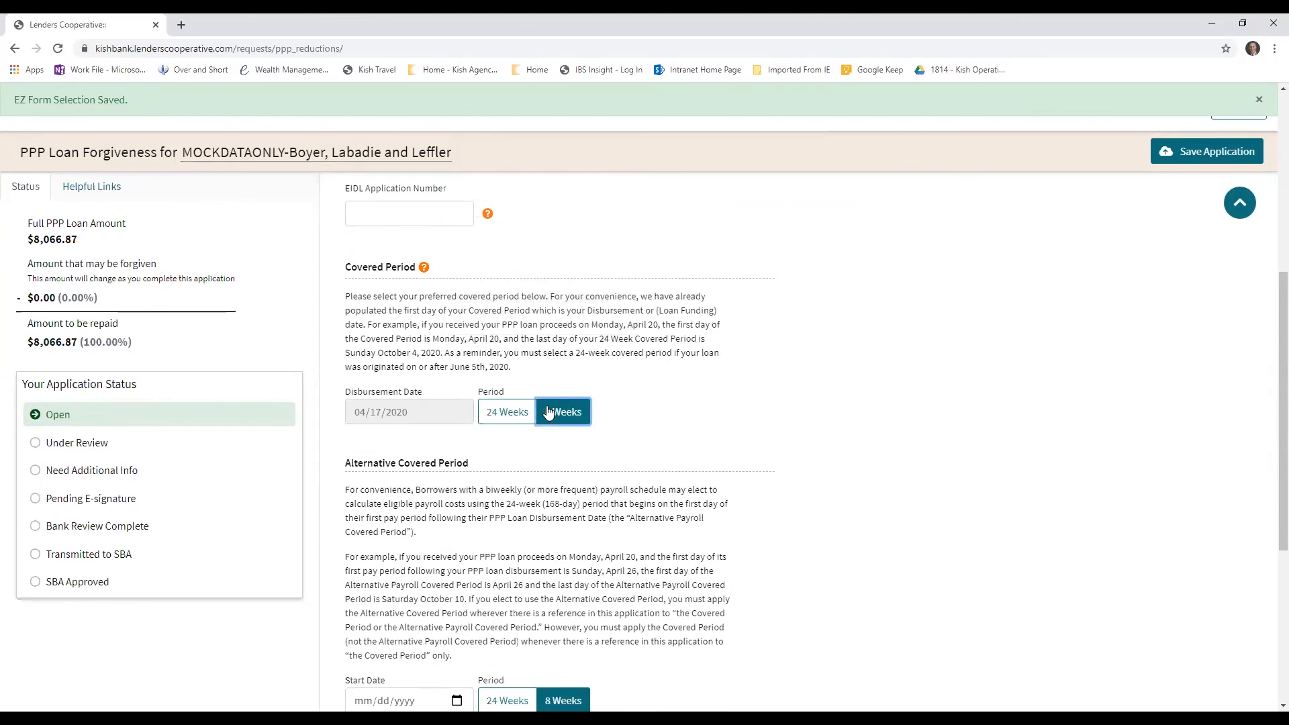
pyautogui.click(501, 414)
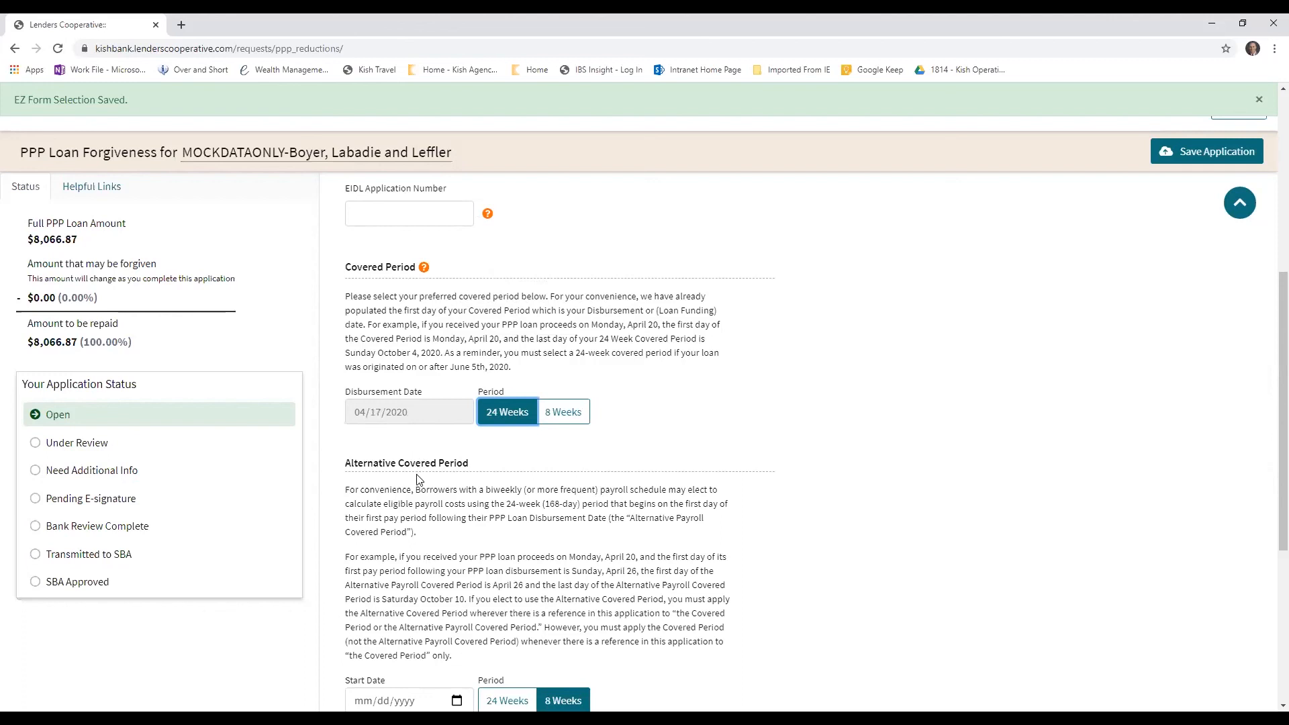
# Set the Alternative Covered Period to start on 04/24/2020 and run for 24 Weeks
pyautogui.scroll(-2, 417, 474)
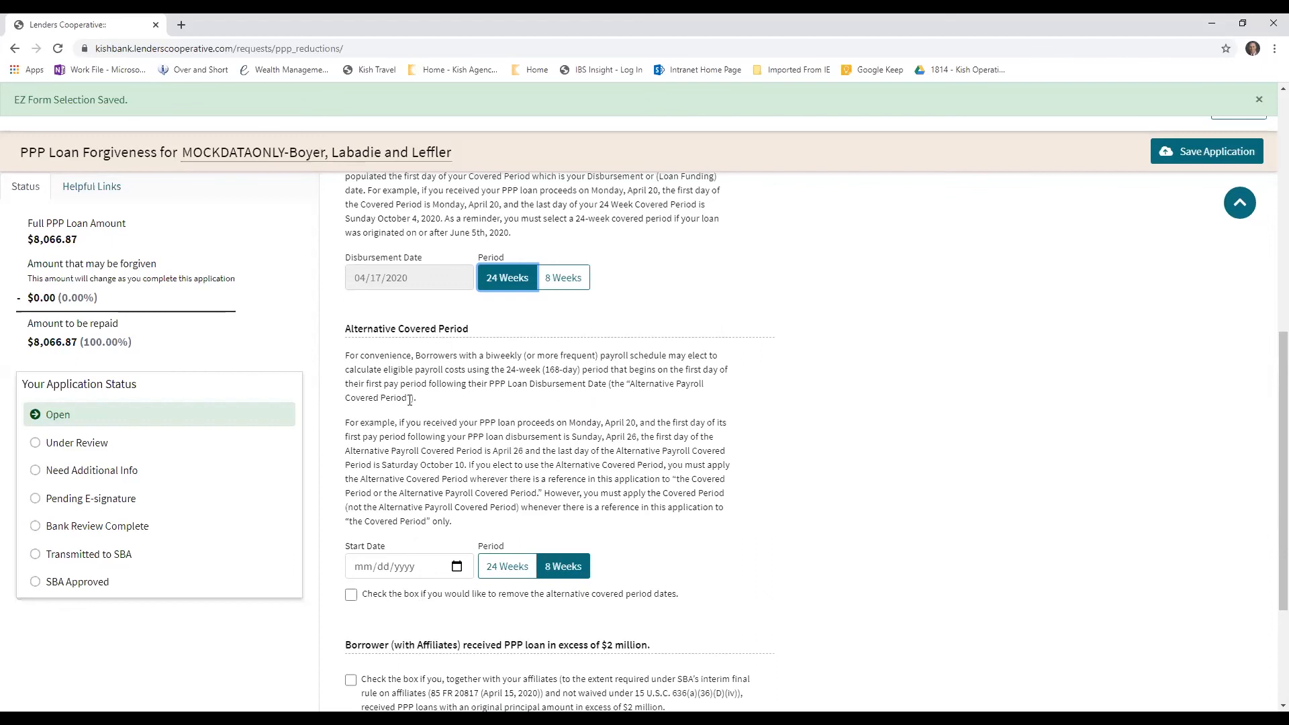
pyautogui.click(483, 568)
pyautogui.click(457, 566)
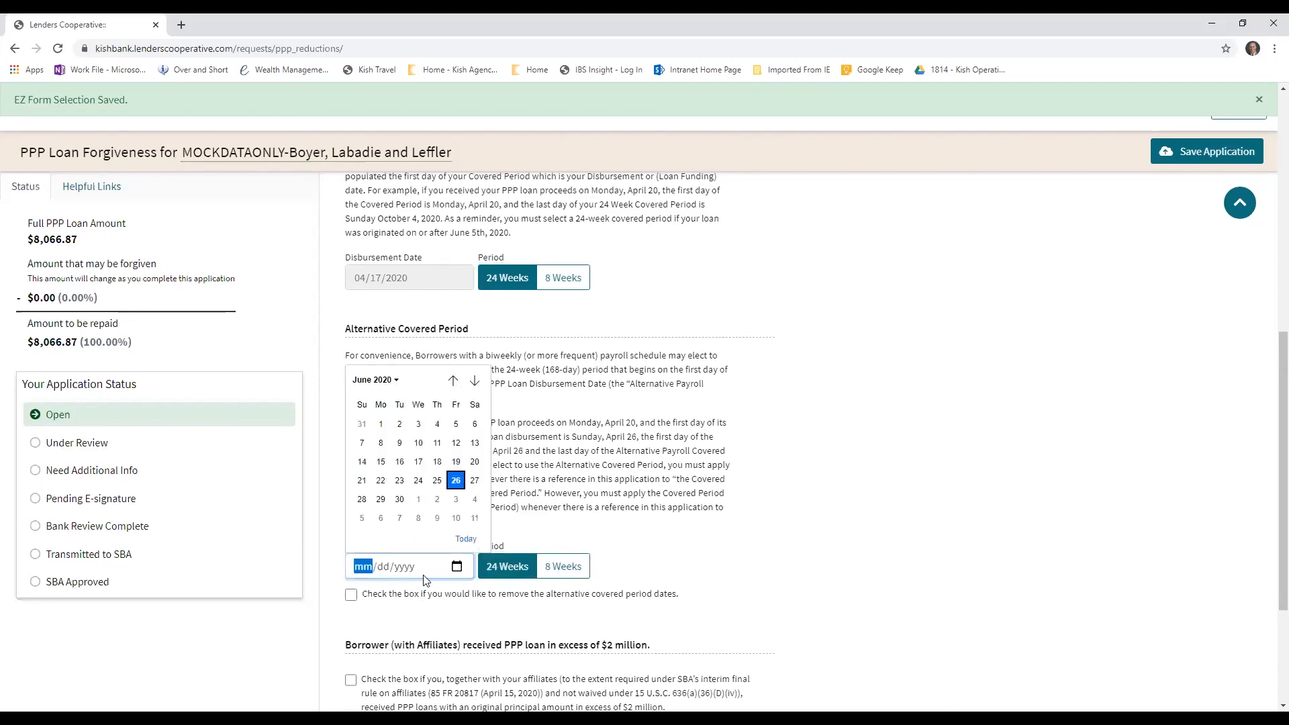
pyautogui.click(452, 380)
pyautogui.click(452, 381)
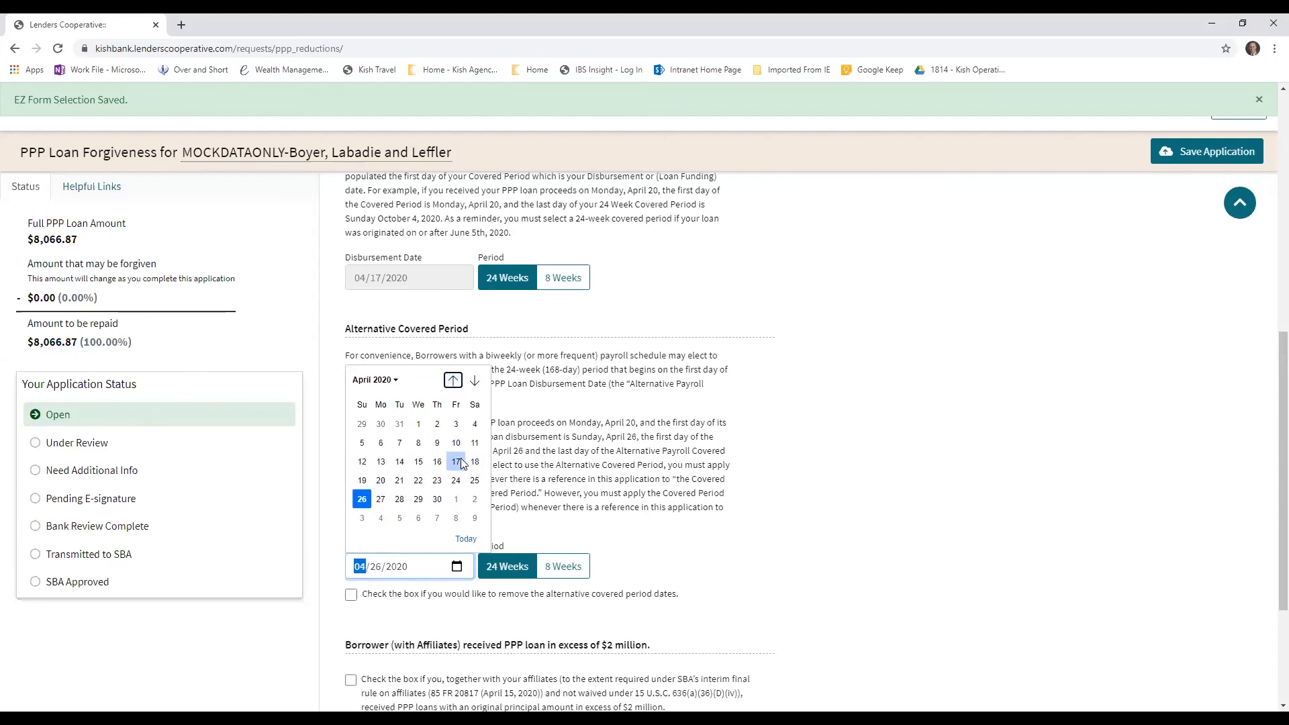
pyautogui.click(456, 480)
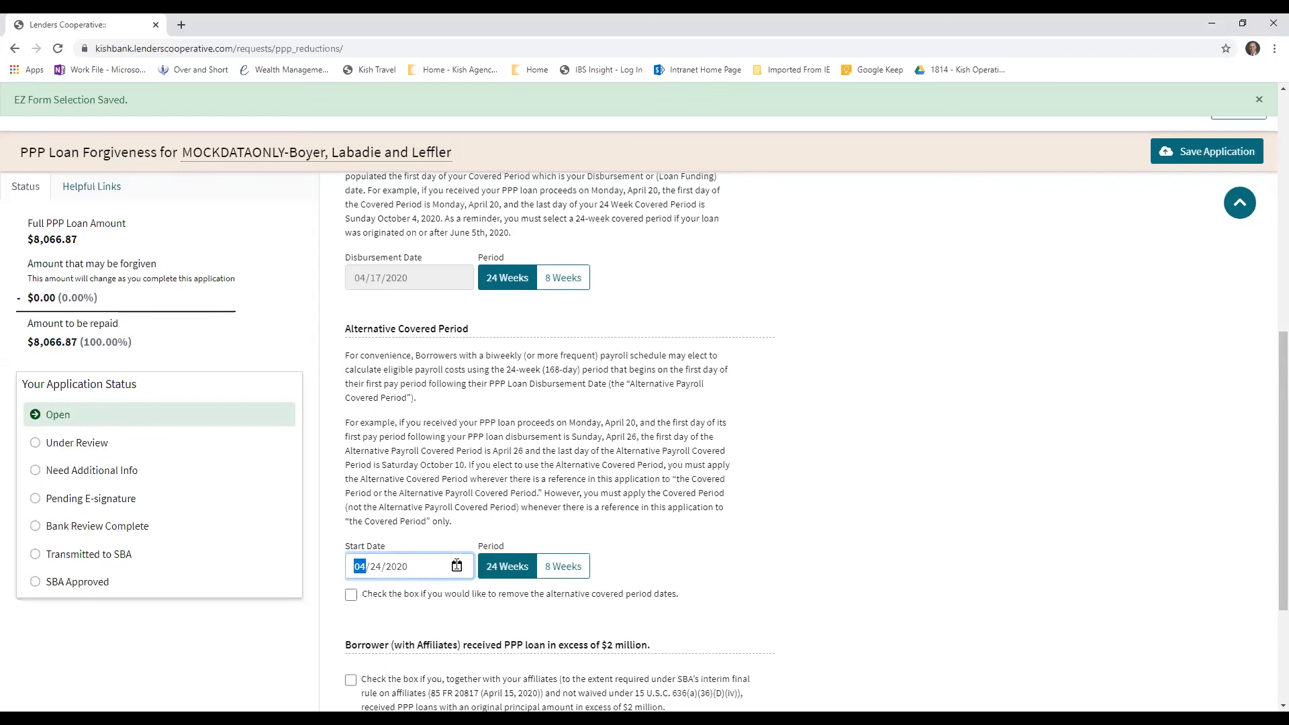
pyautogui.scroll(-2, 468, 462)
pyautogui.click(519, 434)
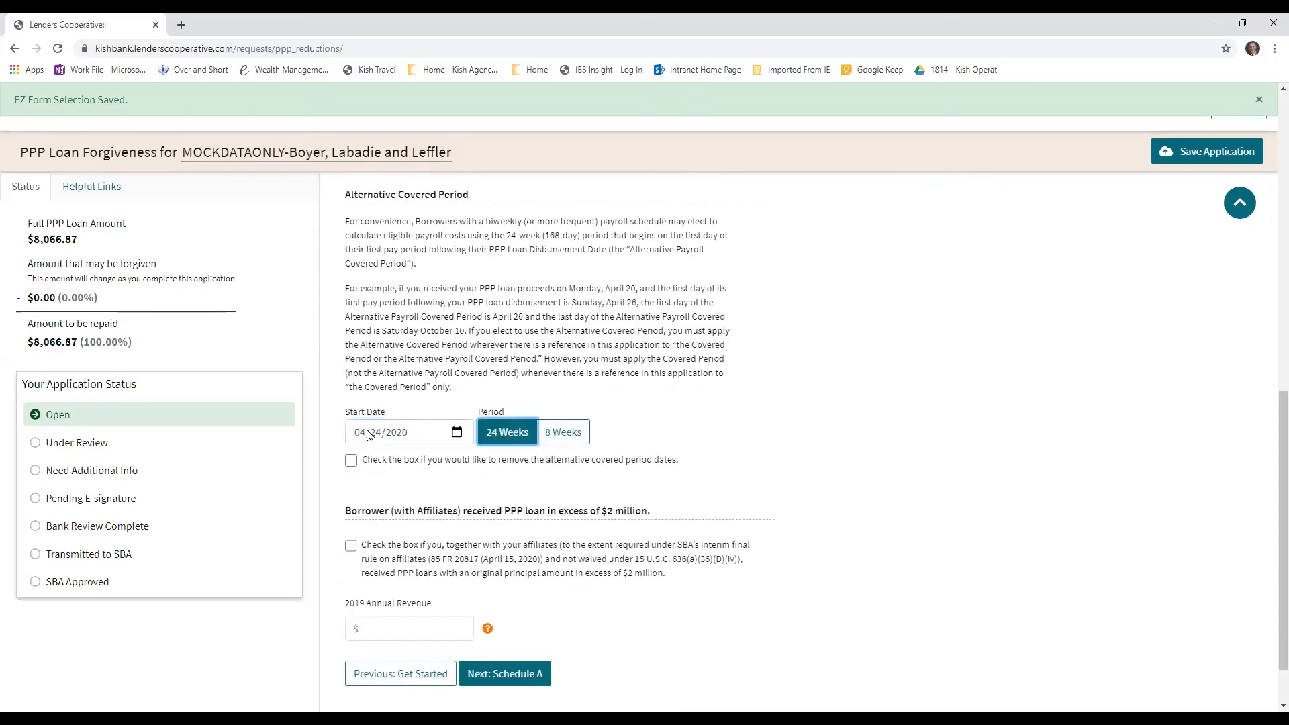
# Recheck the covered period choices, enter 2500000 as the 2019 annual revenue, and continue to Schedule A
pyautogui.scroll(2, 440, 333)
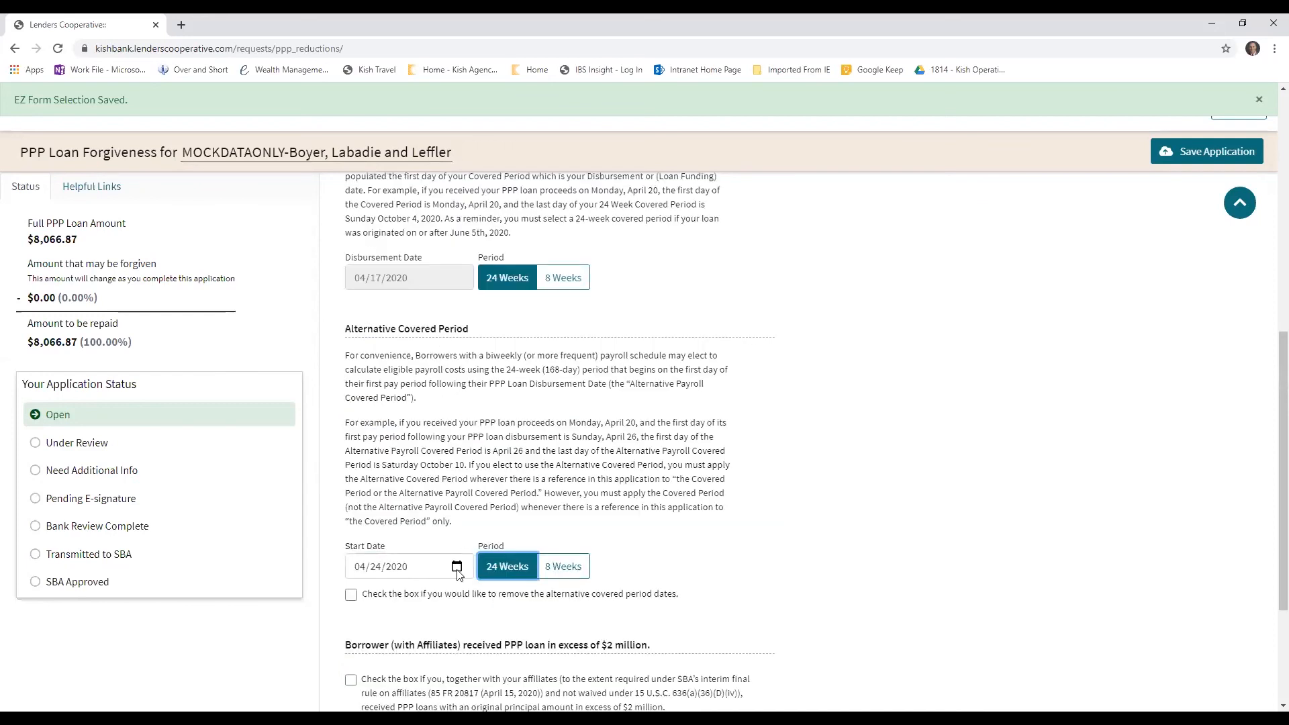
pyautogui.scroll(6, 596, 335)
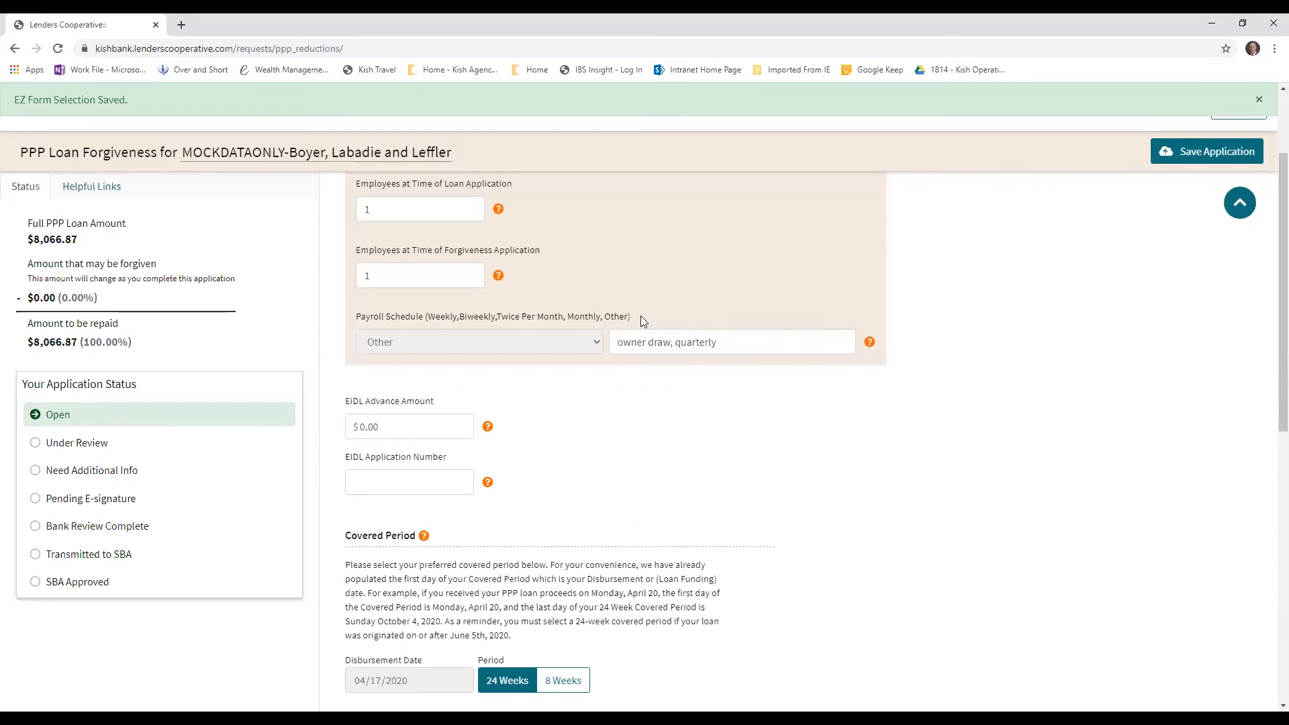
pyautogui.scroll(-5, 632, 557)
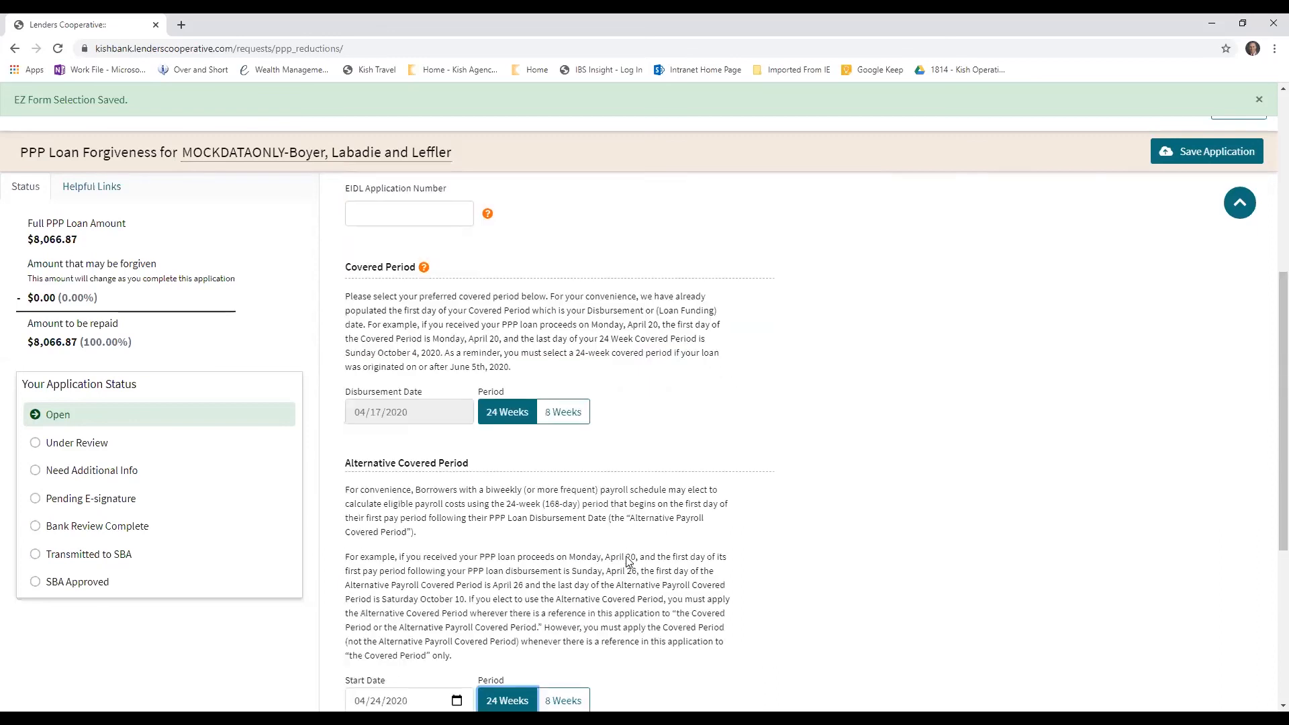
pyautogui.scroll(-4, 492, 570)
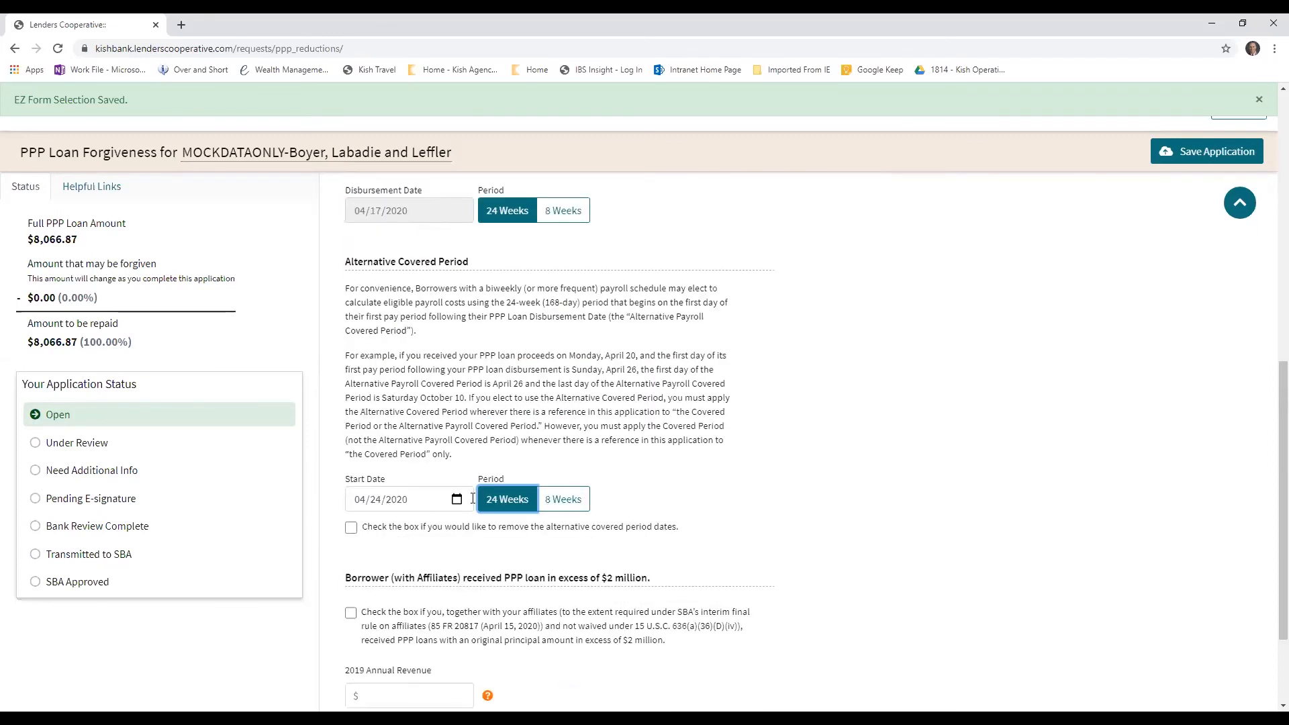
pyautogui.scroll(-2, 470, 470)
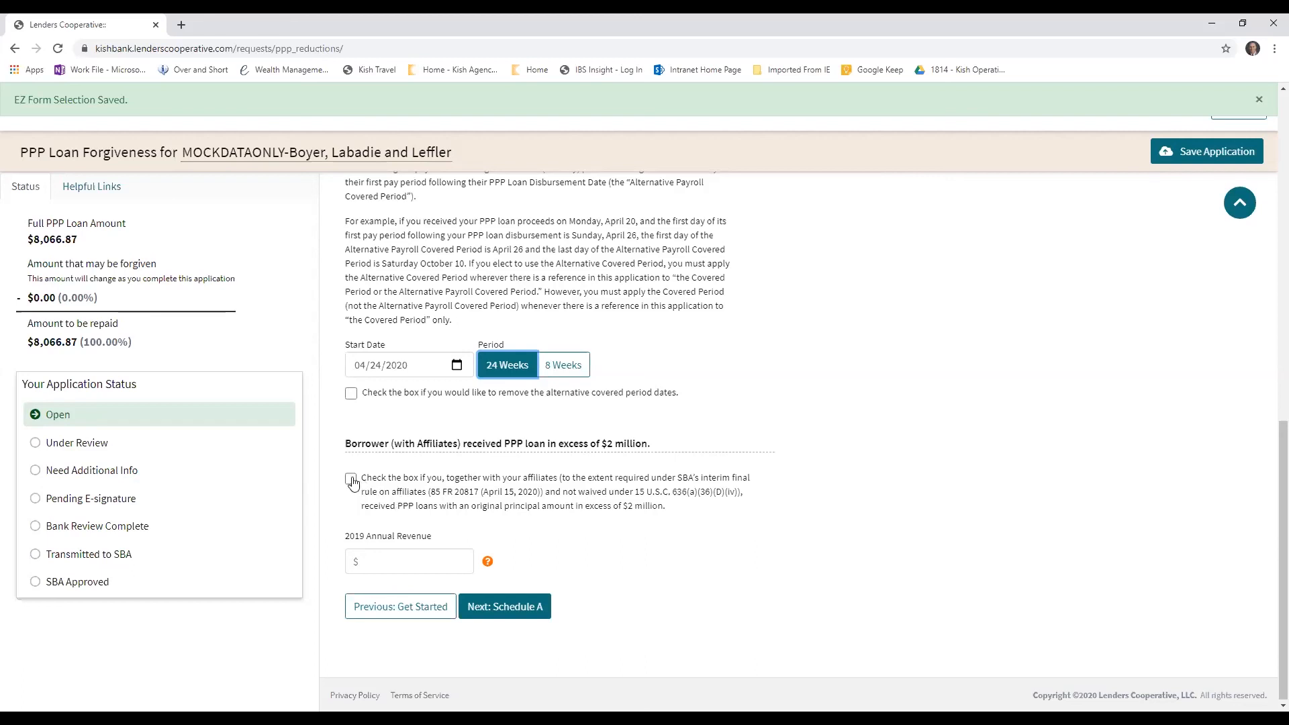
pyautogui.click(424, 561)
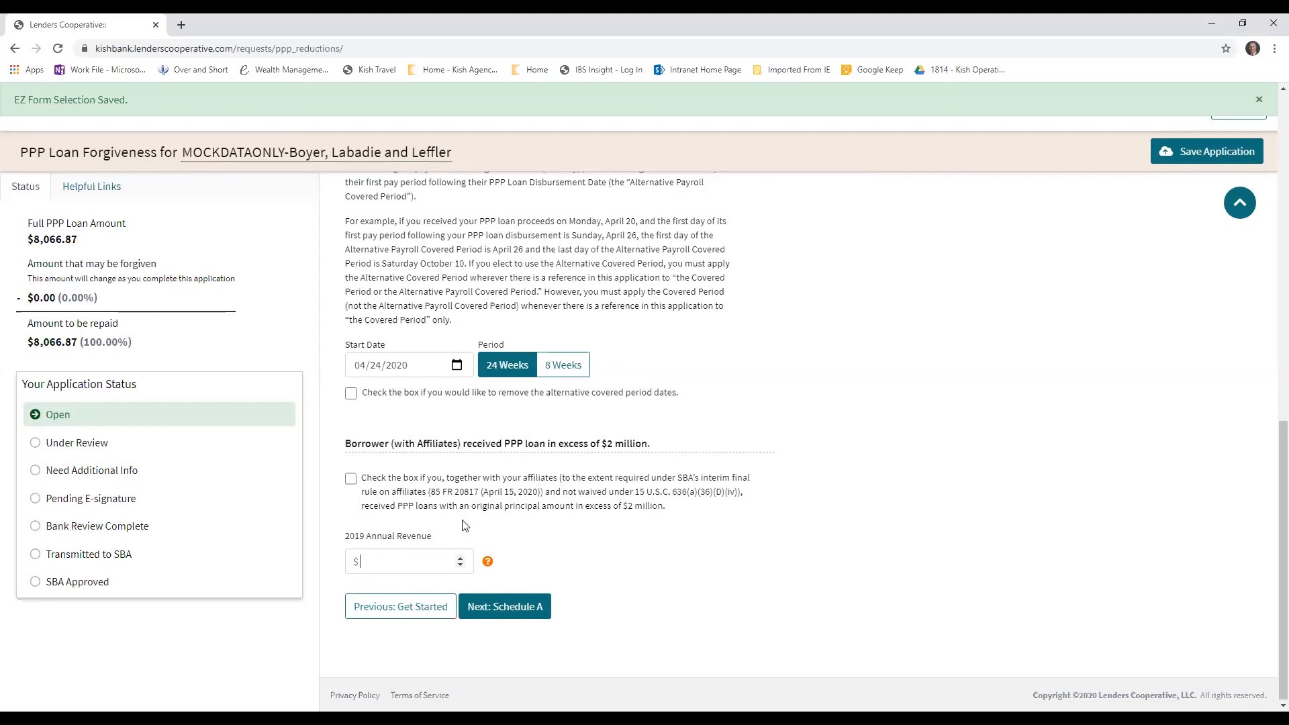
pyautogui.scroll(7, 504, 426)
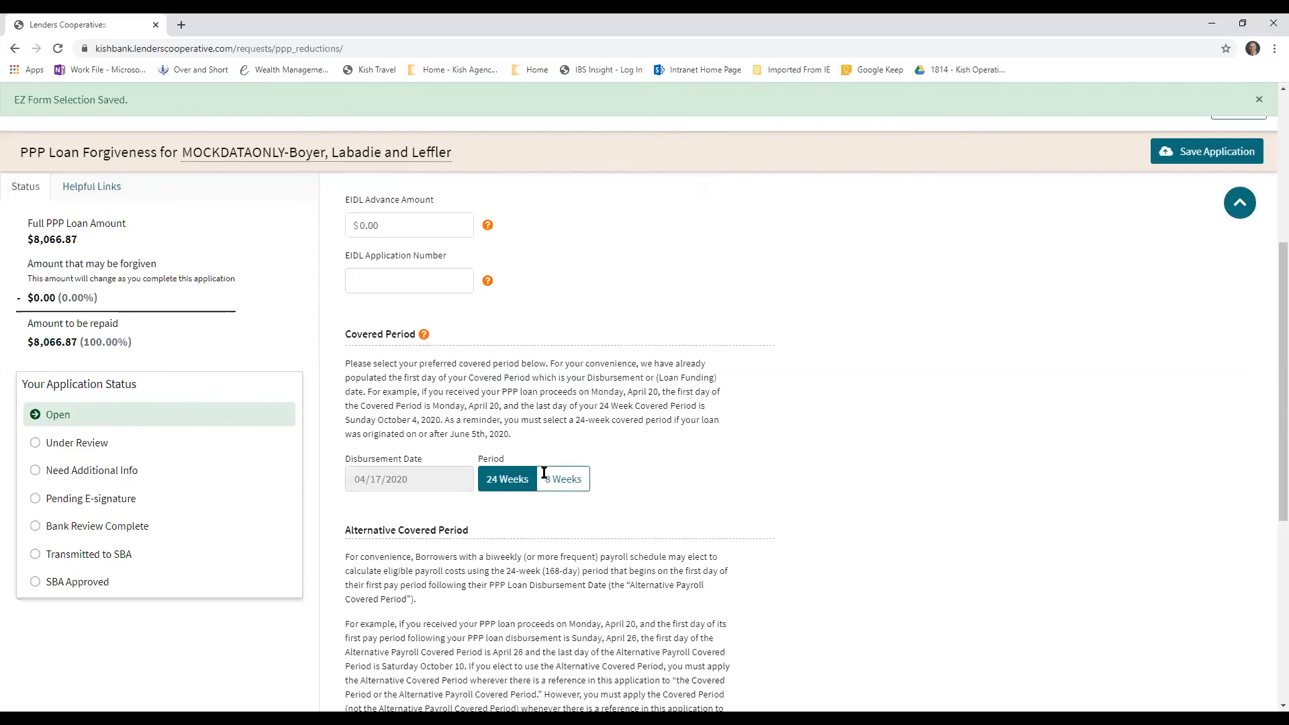
pyautogui.scroll(-3, 546, 475)
pyautogui.scroll(-4, 322, 434)
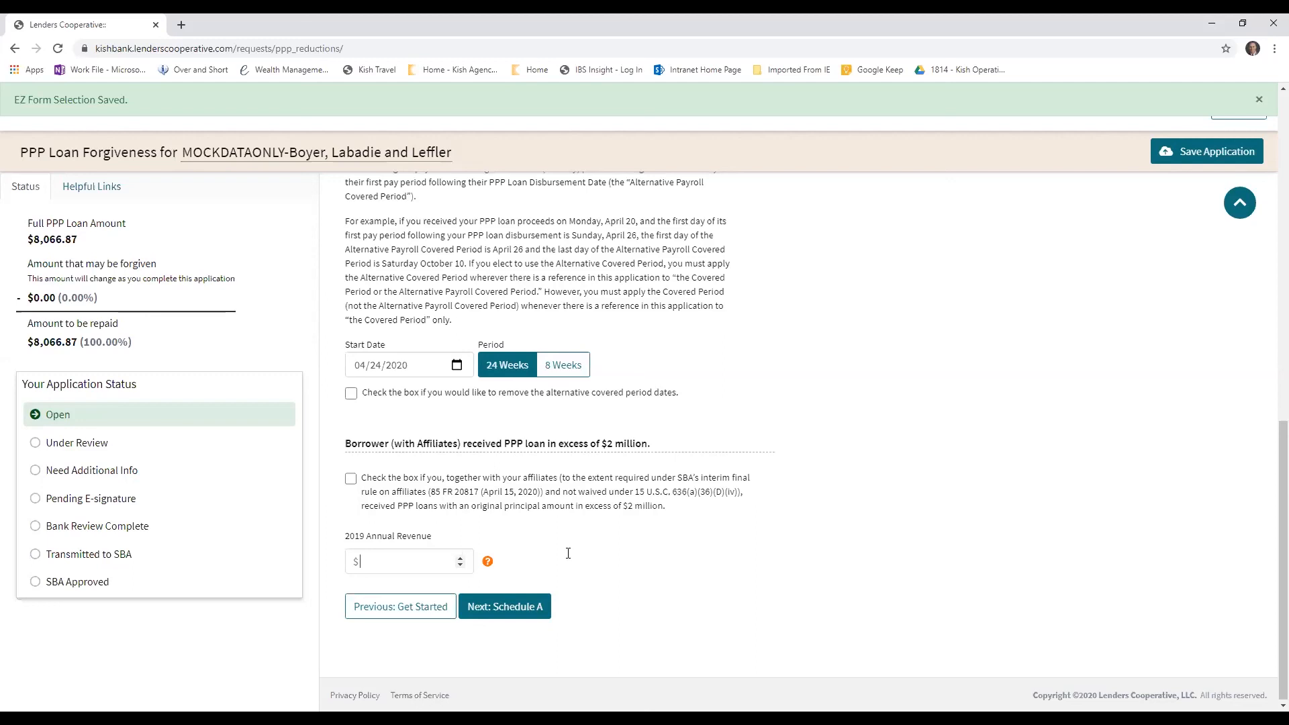
pyautogui.write('2500000')
pyautogui.click(498, 614)
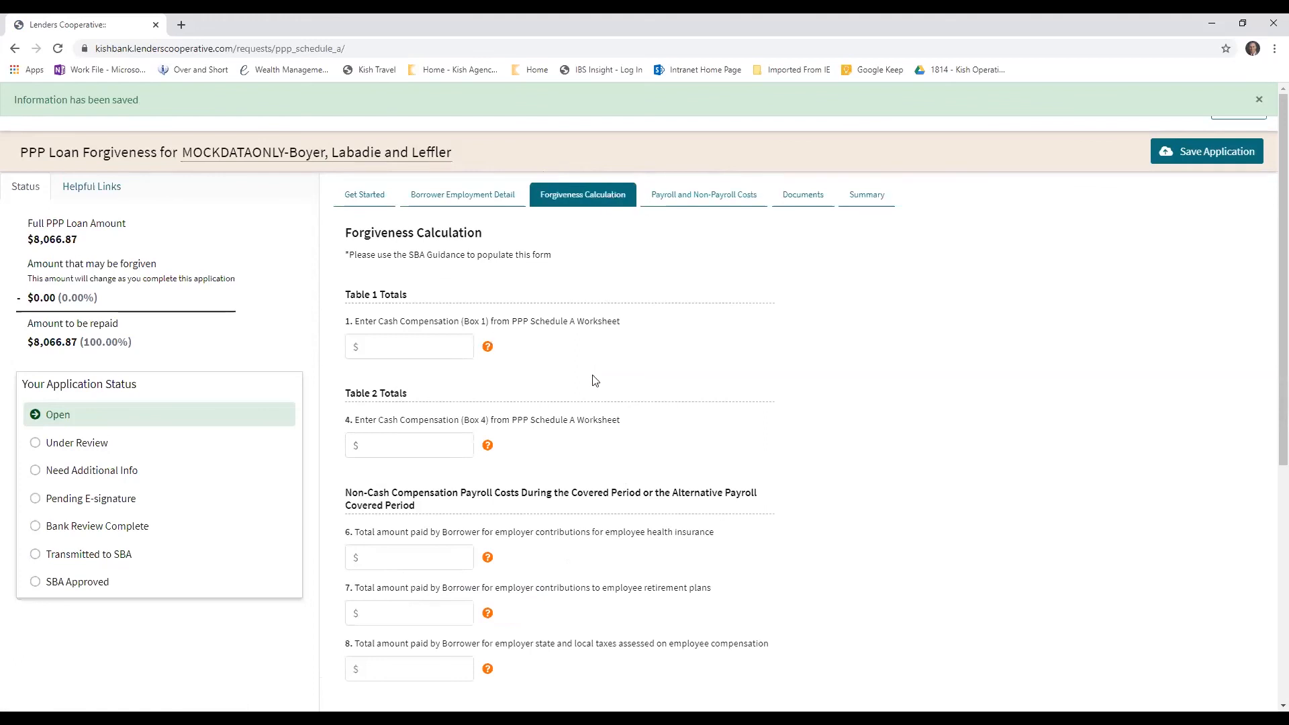
# Enter the Schedule A Worksheet cash compensation totals: 8066.87 for Box 1 and 0 for Box 4
pyautogui.scroll(-2, 597, 372)
pyautogui.moveTo(489, 213)
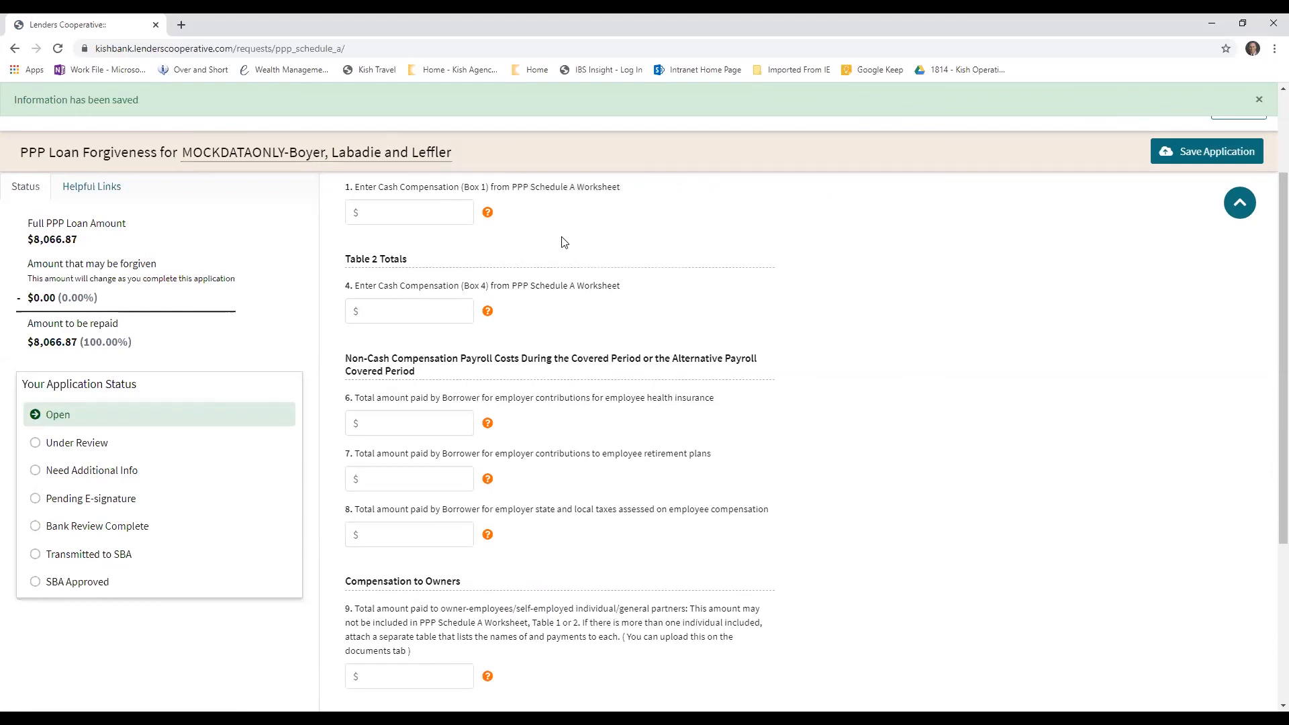
pyautogui.scroll(2, 563, 242)
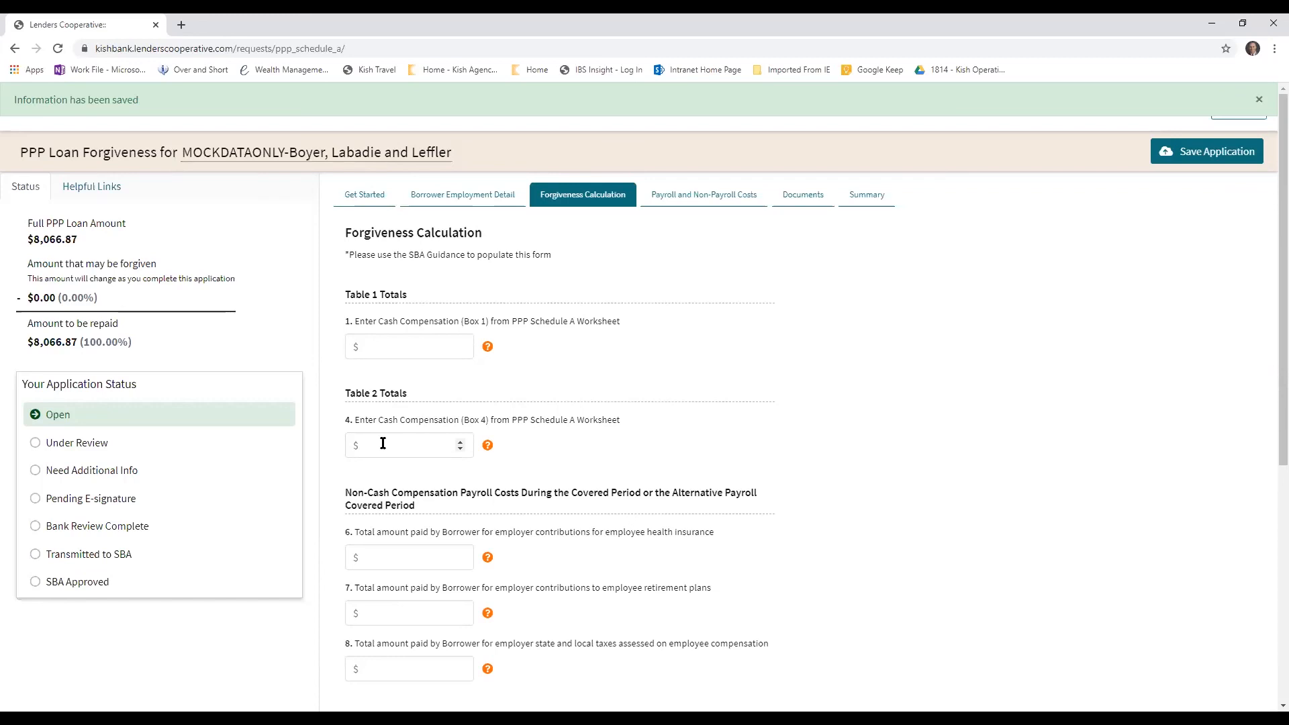
pyautogui.moveTo(492, 450)
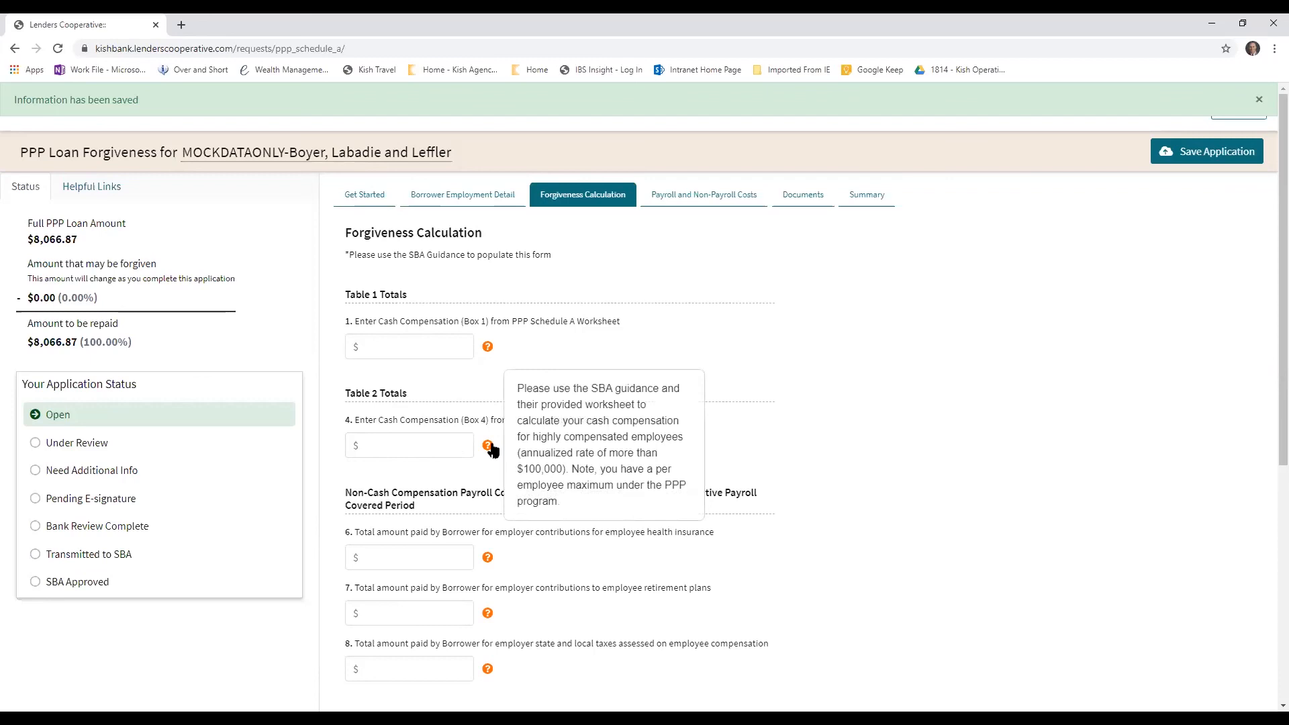
pyautogui.moveTo(490, 347)
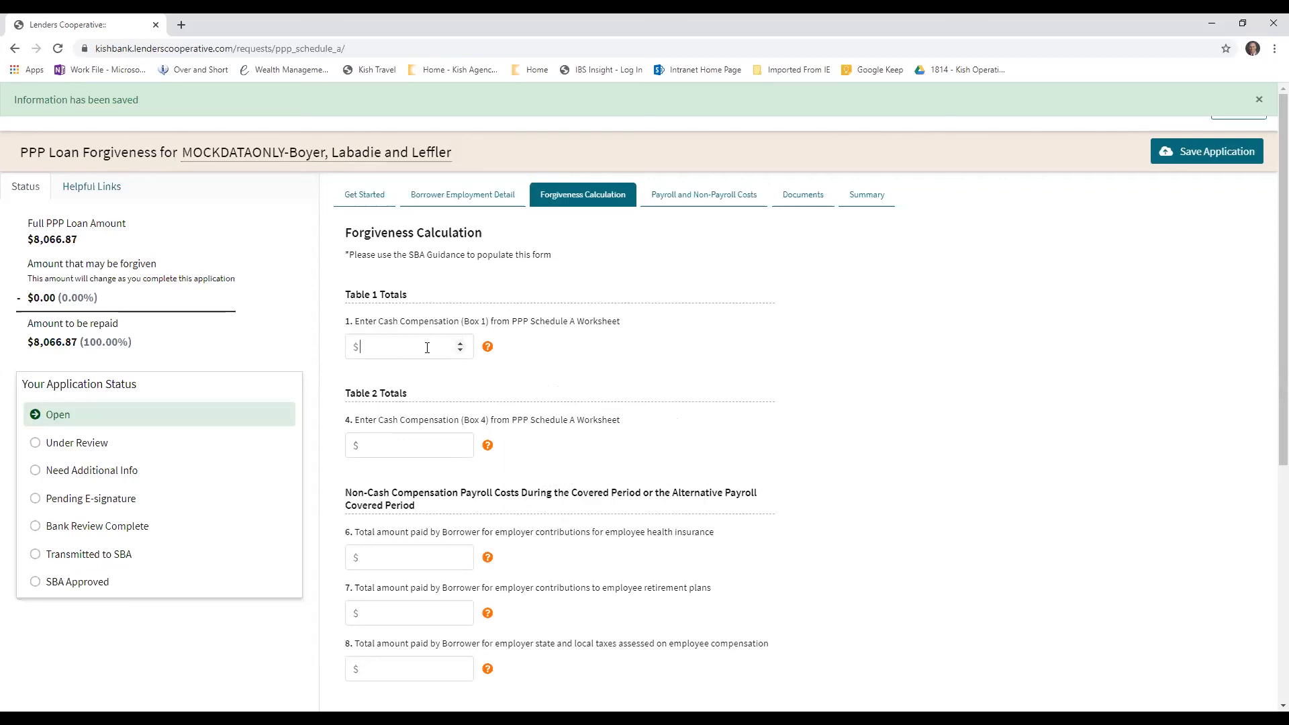
pyautogui.write('8066.87')
pyautogui.click(431, 438)
pyautogui.scroll(-2, 573, 500)
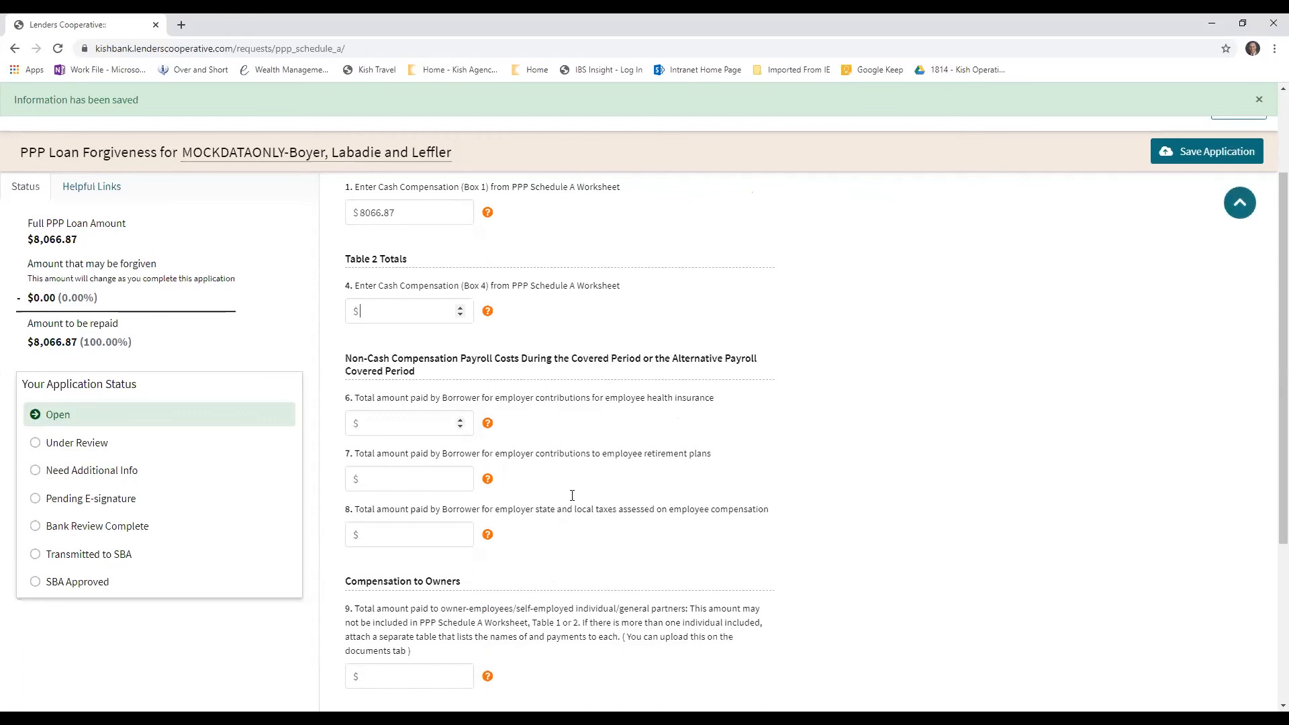
pyautogui.write('0')
# Set the employer contributions for employee health insurance on line 6 to 0.0
pyautogui.click(557, 437)
pyautogui.scroll(-2, 557, 437)
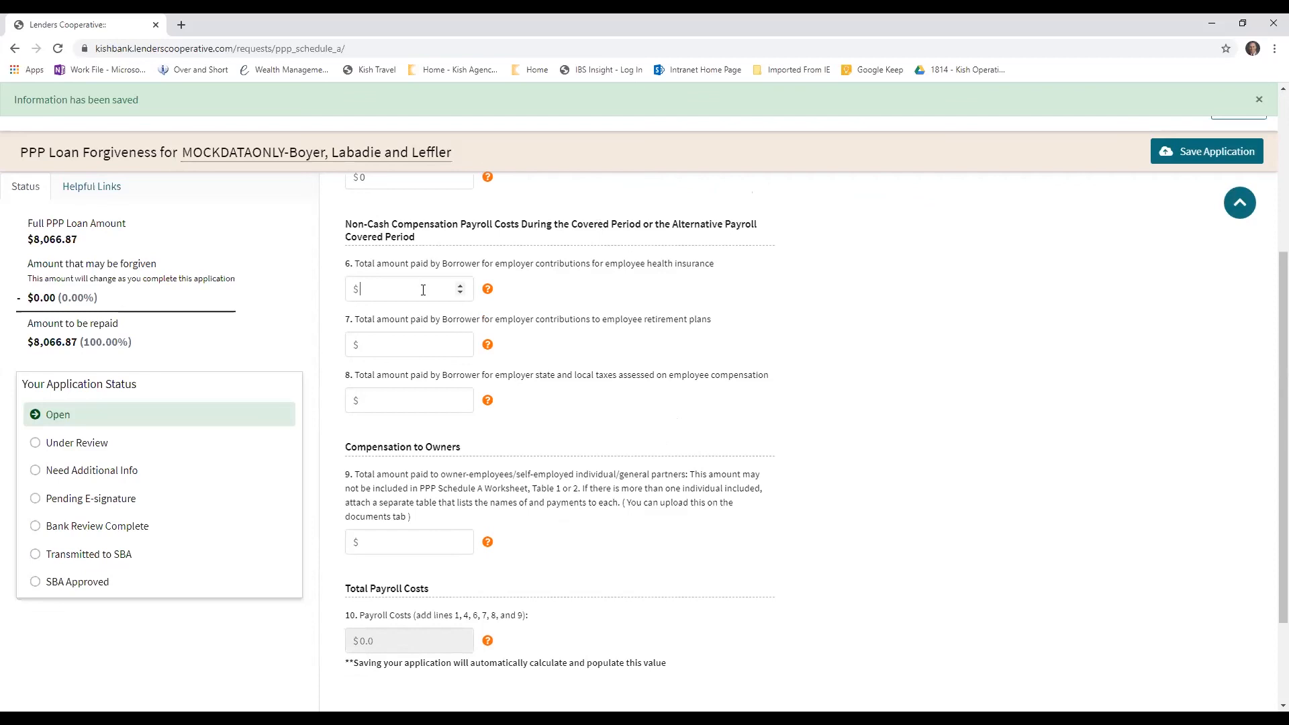
pyautogui.scroll(4, 598, 345)
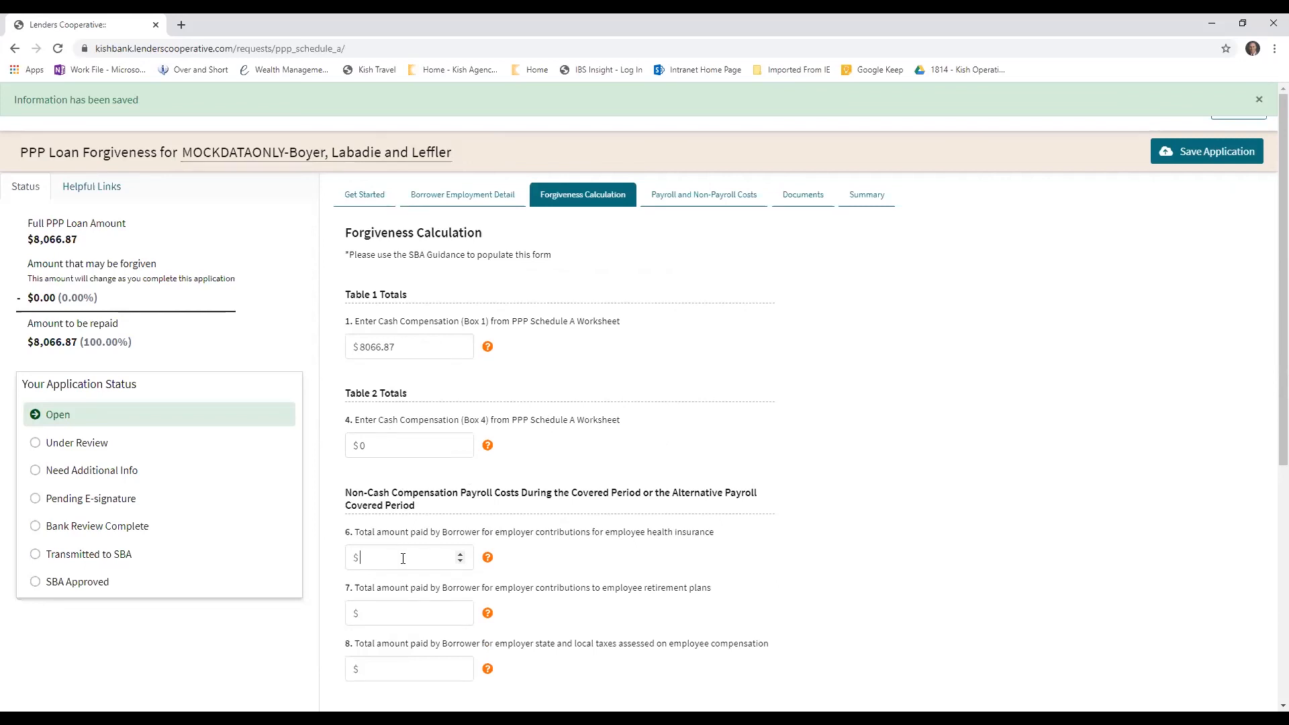
pyautogui.write('0.0')
pyautogui.scroll(-2, 655, 534)
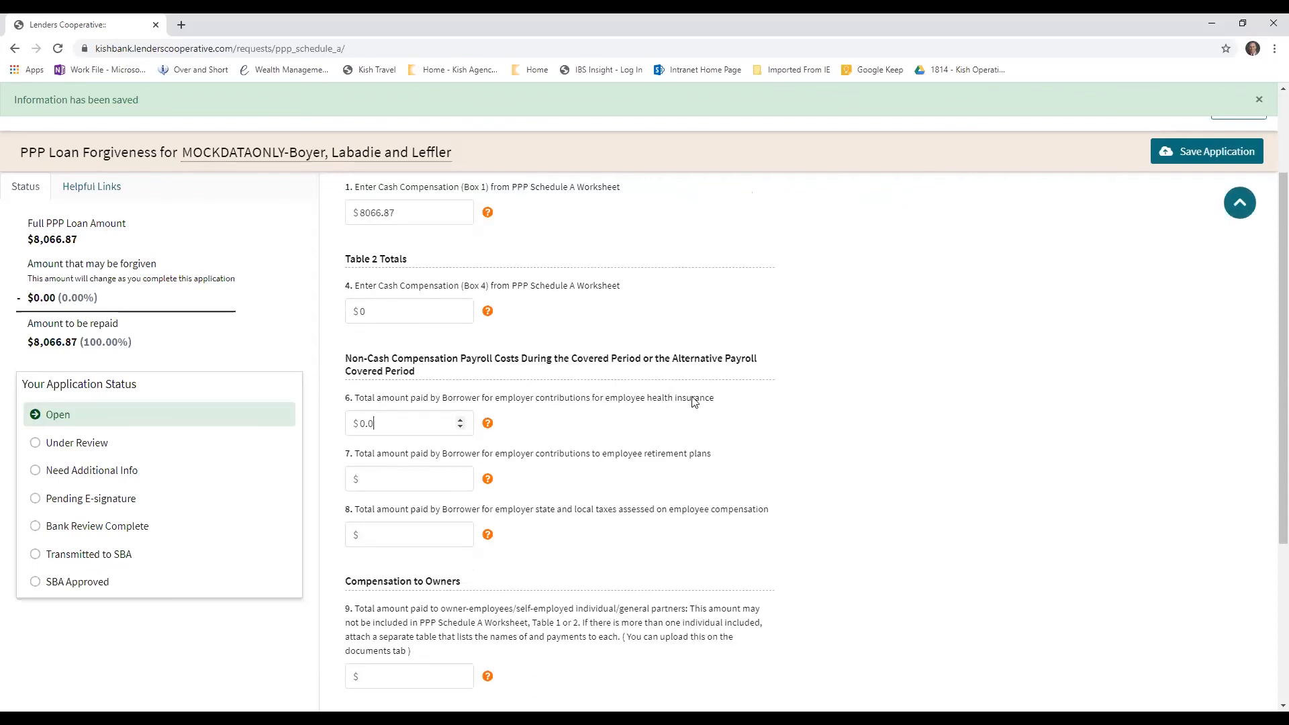
# Set the employer retirement plan contributions on line 7 and the state and local taxes on line 8 to 0.0
pyautogui.click(403, 478)
pyautogui.write('0.0')
pyautogui.click(406, 528)
pyautogui.write('0.0')
pyautogui.moveTo(488, 538)
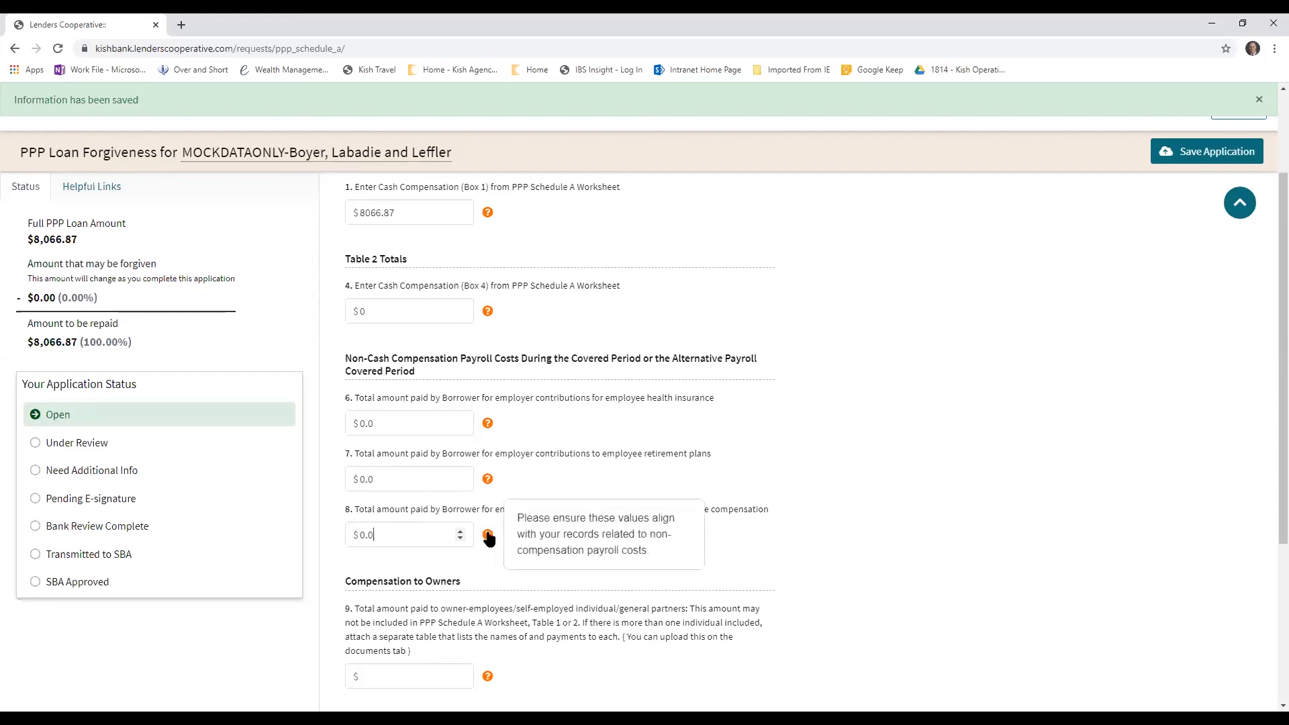
# Set the compensation to owners on line 9 to 0.0
pyautogui.scroll(-2, 483, 551)
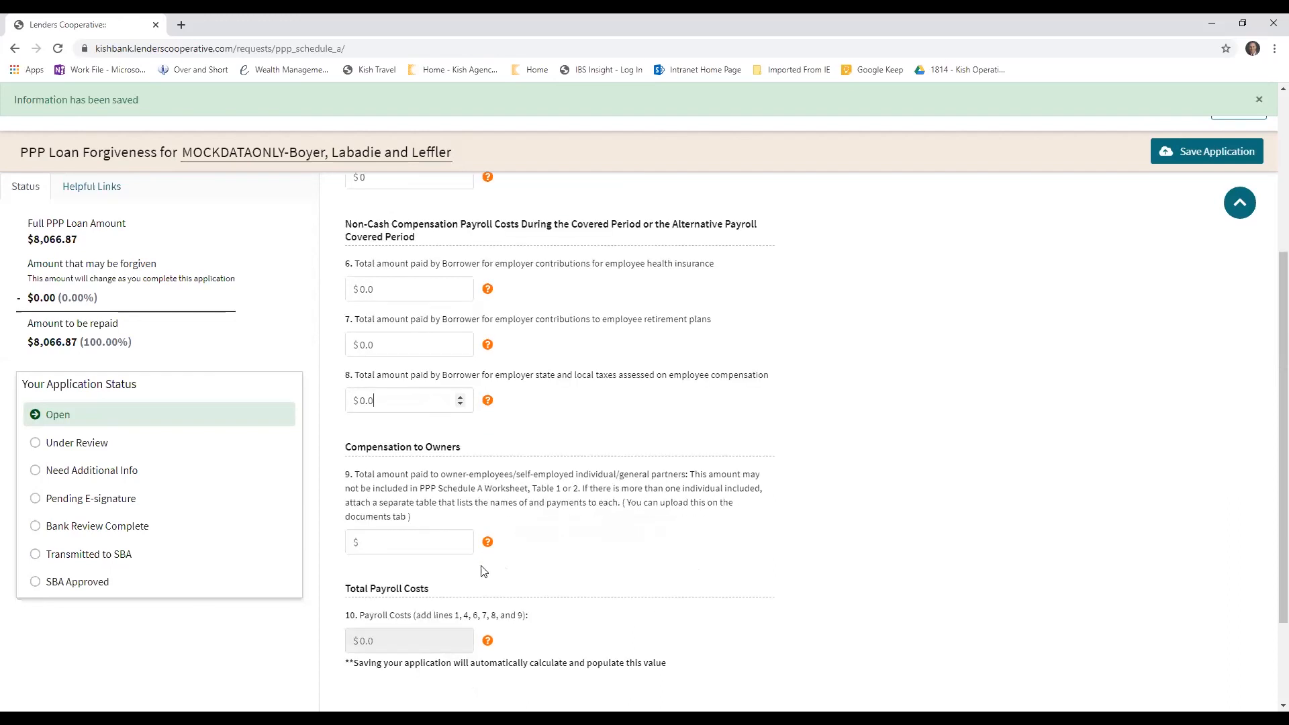
pyautogui.click(404, 542)
pyautogui.scroll(-2, 574, 563)
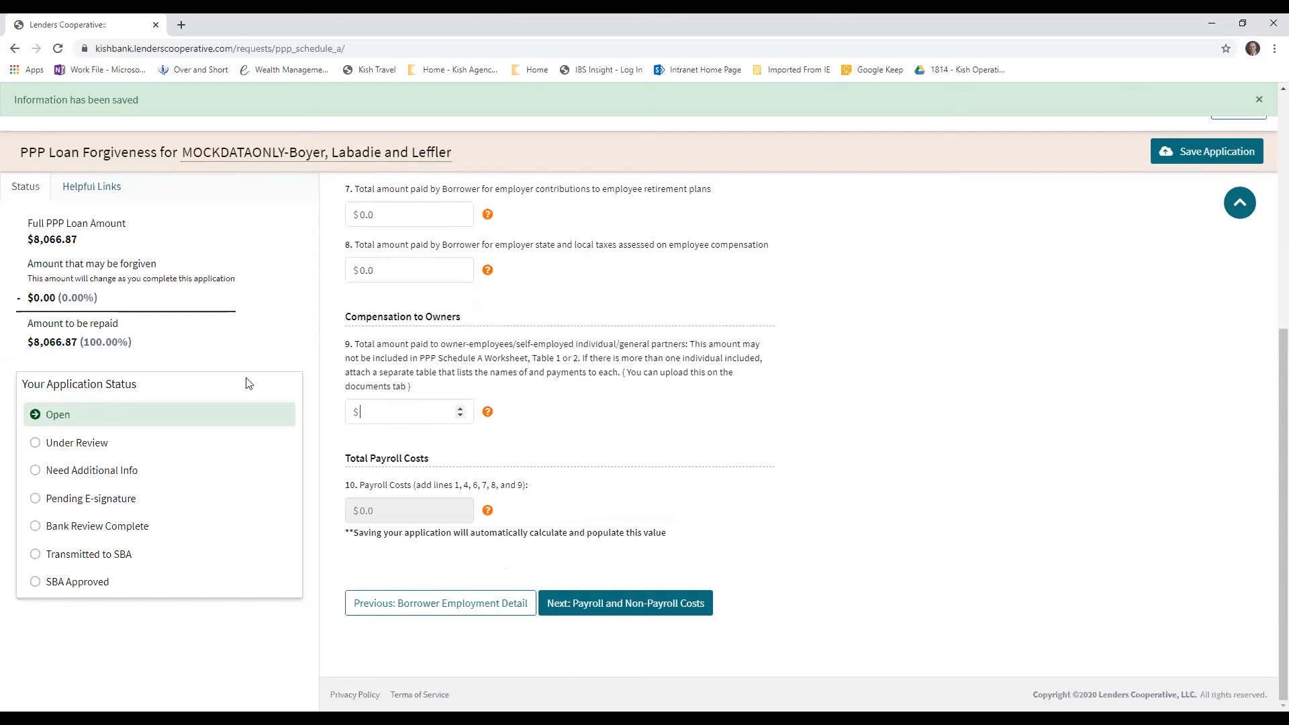
pyautogui.scroll(1, 300, 352)
pyautogui.scroll(2, 305, 339)
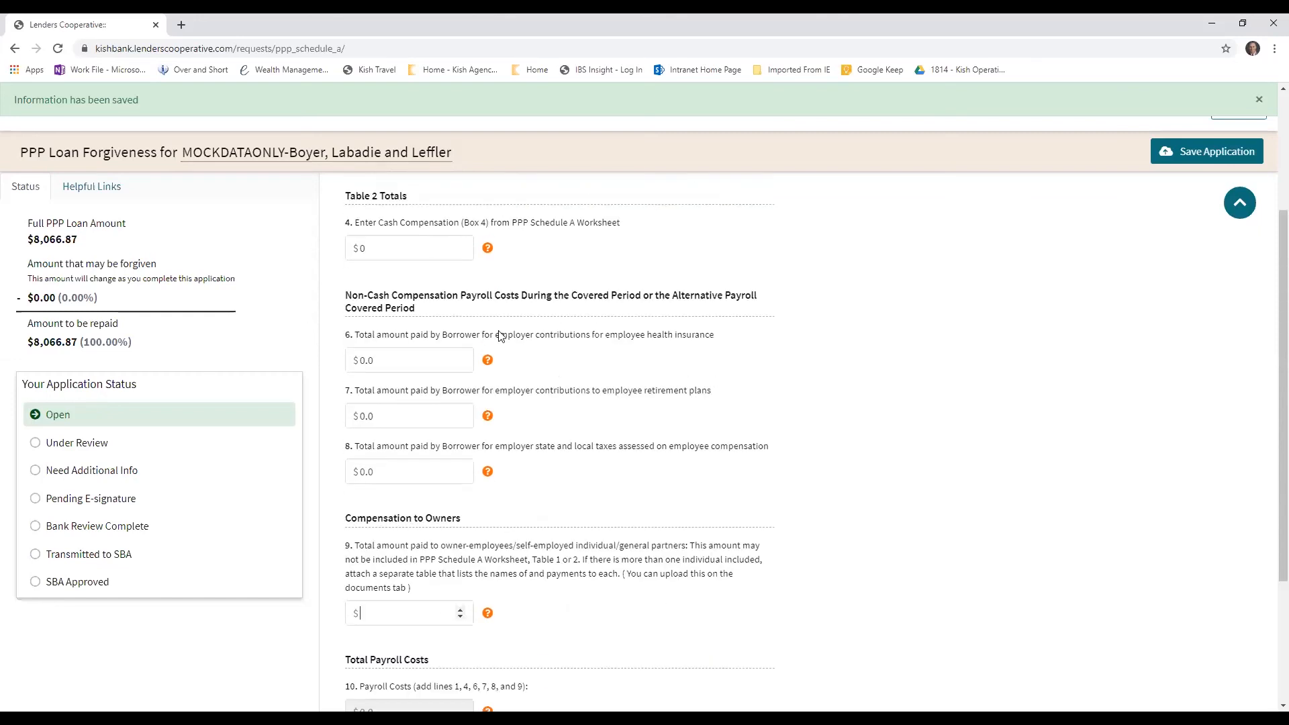
pyautogui.scroll(1, 497, 337)
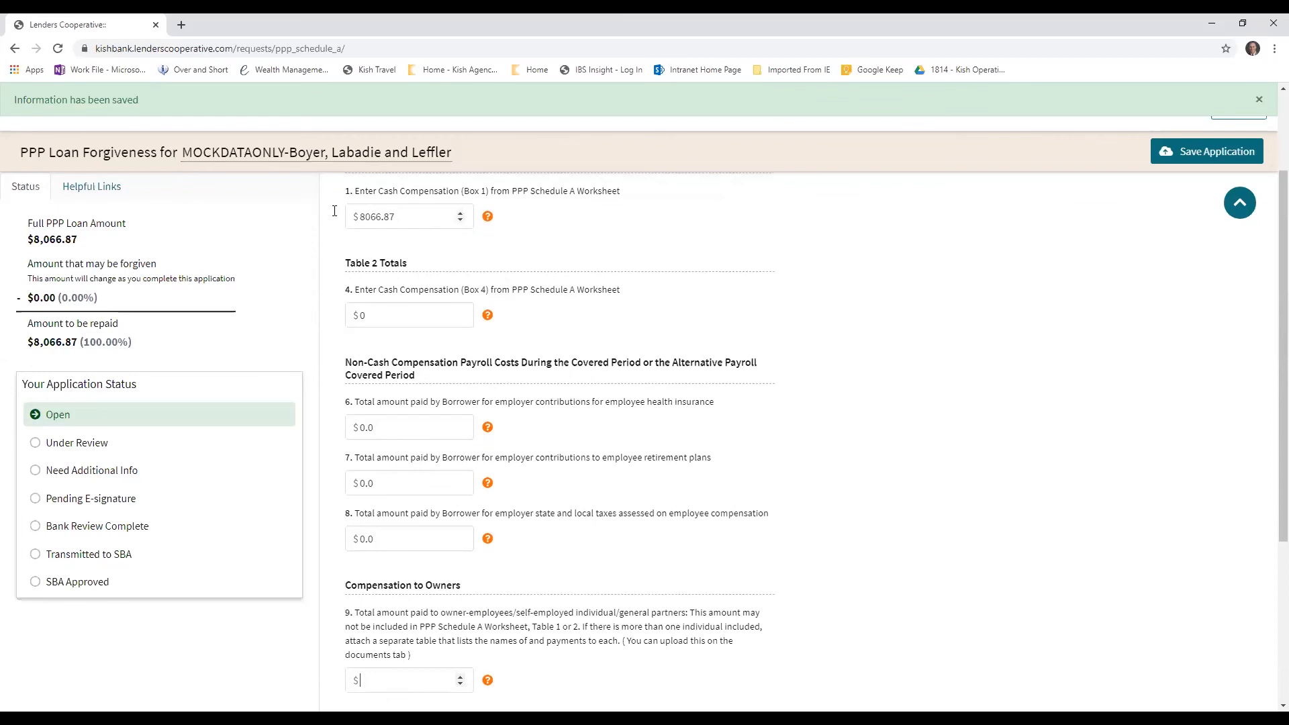
pyautogui.moveTo(393, 216); pyautogui.dragTo(351, 216)
pyautogui.scroll(-2, 430, 332)
pyautogui.scroll(-2, 424, 325)
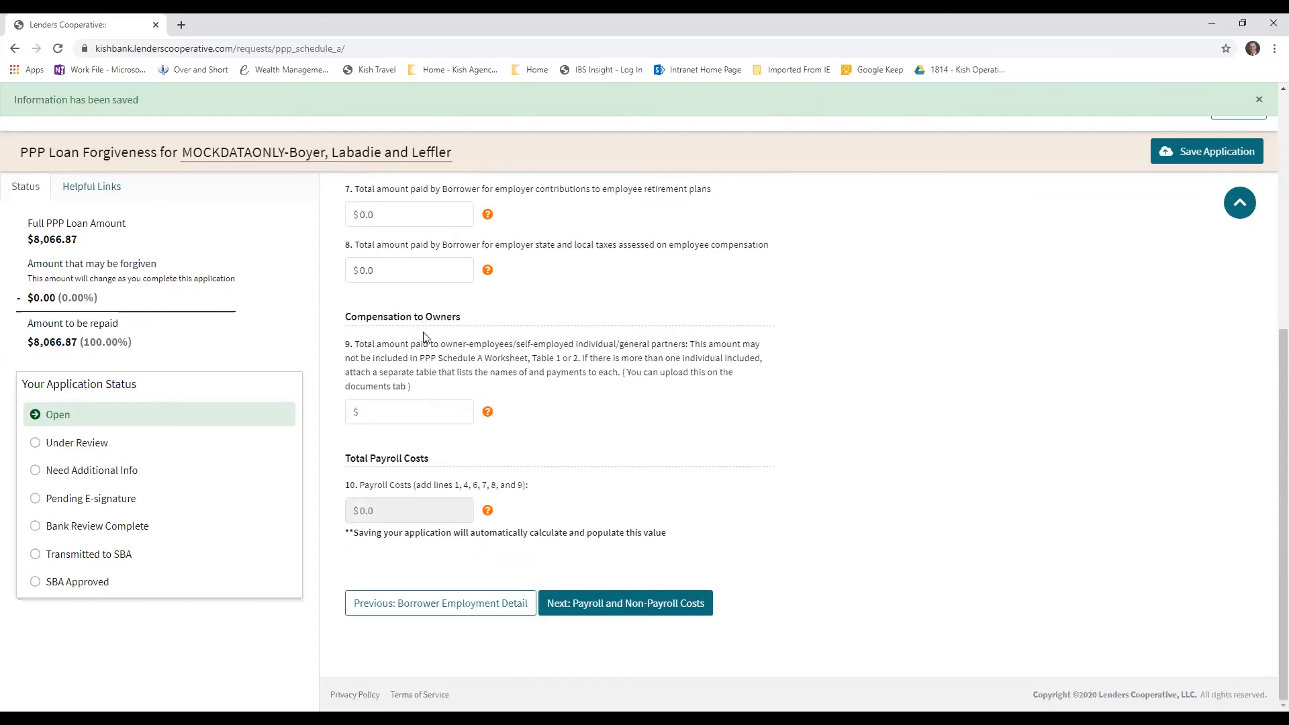
pyautogui.write('0.0')
# Set the Box 1 cash compensation on line 1 to 0.0 and the owner compensation on line 9 to 8066.87
pyautogui.scroll(6, 548, 415)
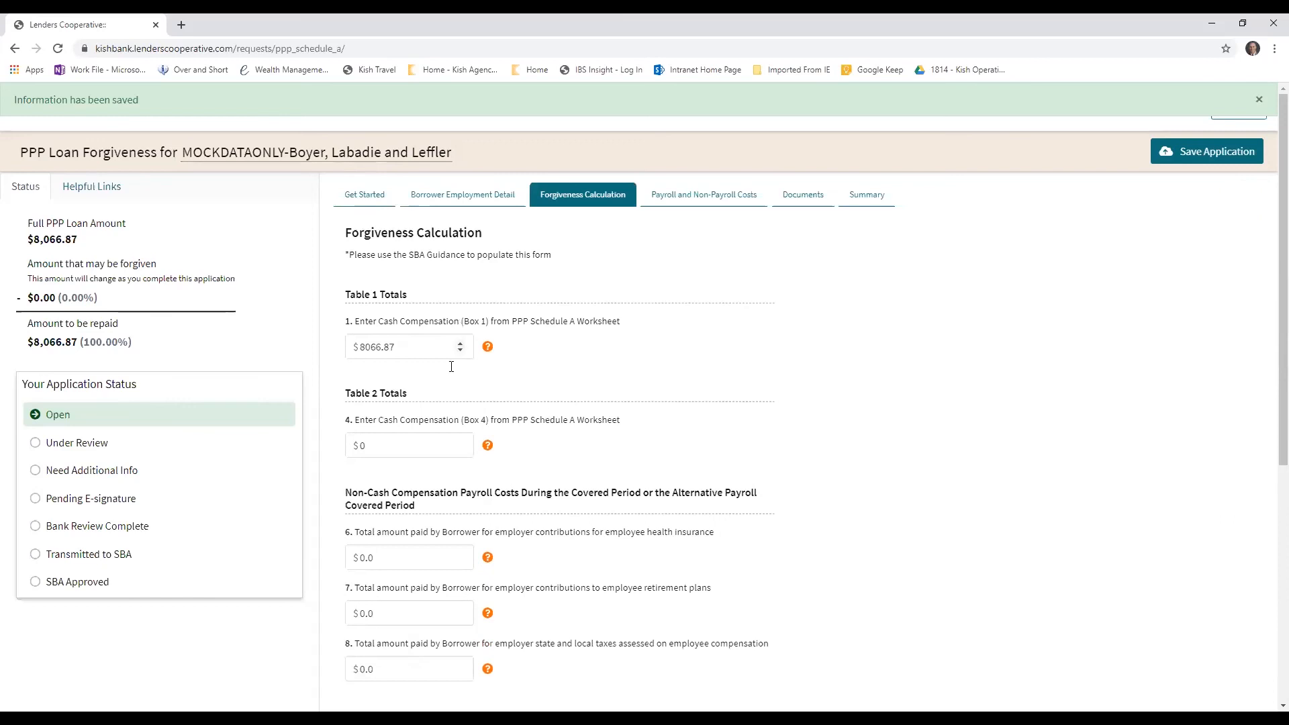
pyautogui.moveTo(397, 345); pyautogui.dragTo(362, 346)
pyautogui.write('0.0')
pyautogui.scroll(-3, 395, 512)
pyautogui.moveTo(397, 609); pyautogui.dragTo(341, 611)
pyautogui.write('8066.87')
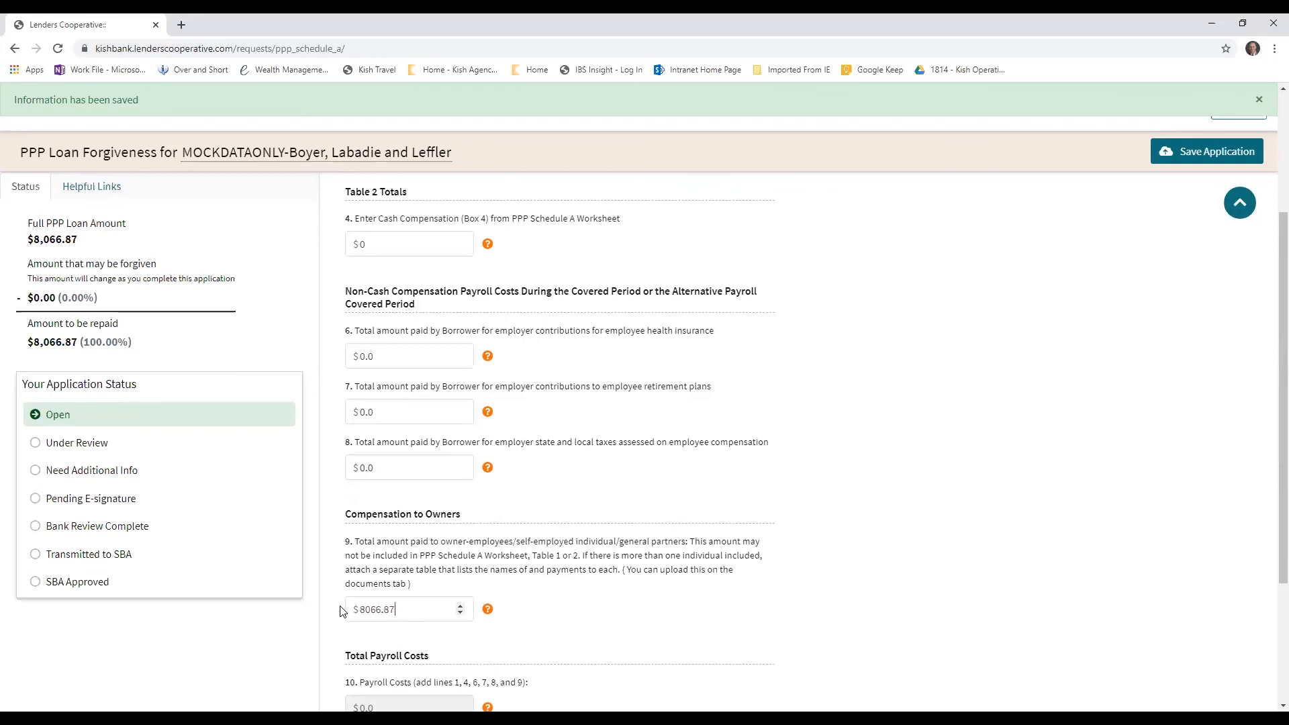
# Review the Forgiveness Calculation entries and try to continue to Payroll and Non-Payroll Costs
pyautogui.scroll(-2, 616, 571)
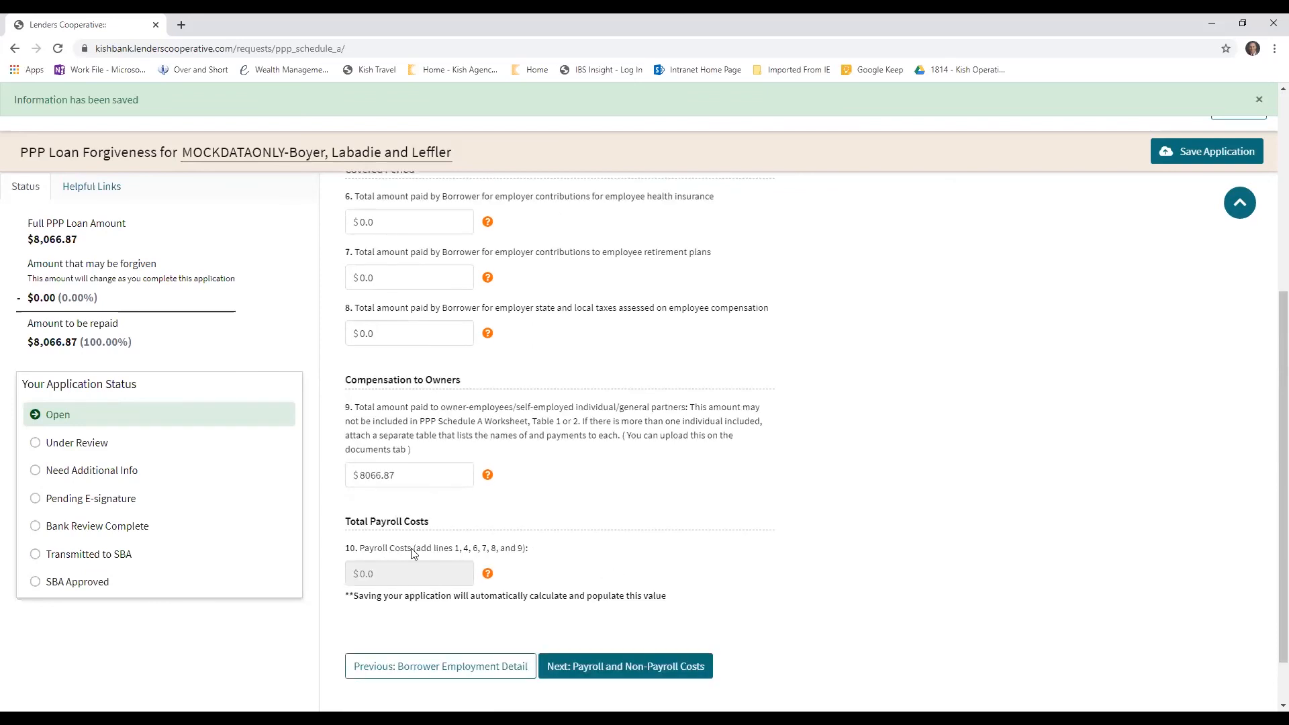
pyautogui.scroll(5, 411, 306)
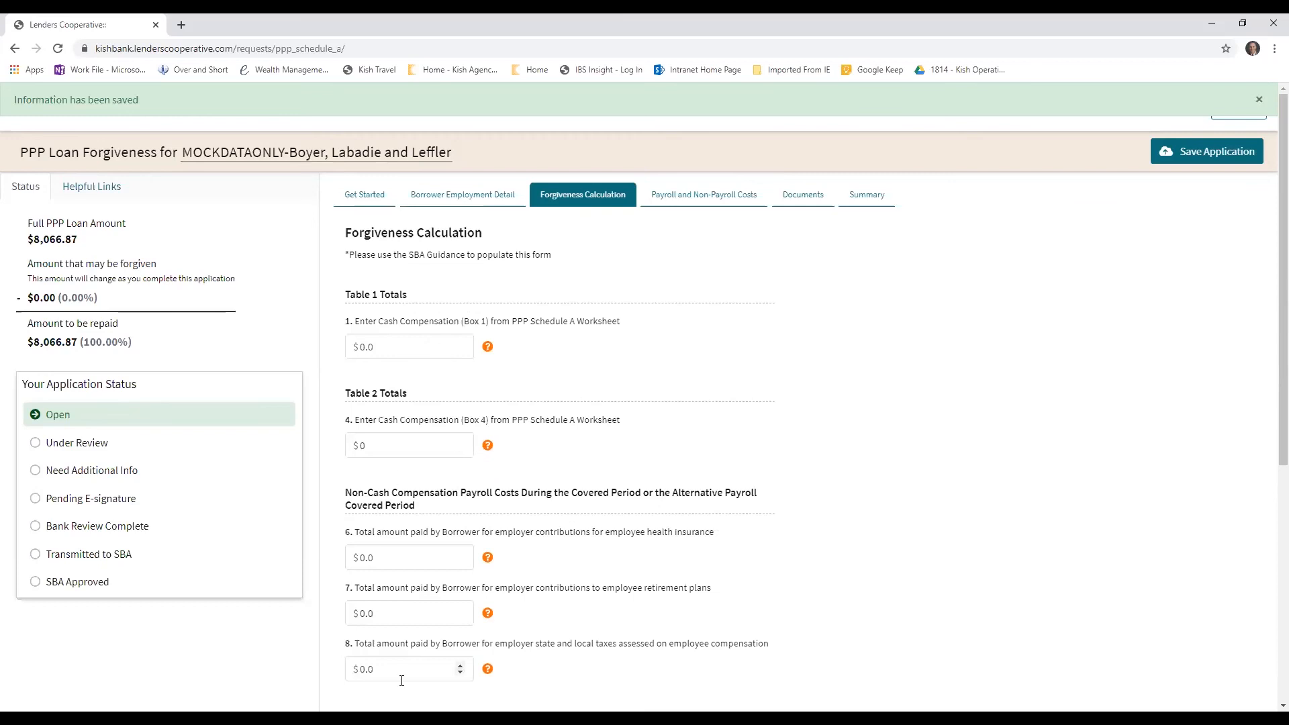
pyautogui.scroll(-6, 403, 673)
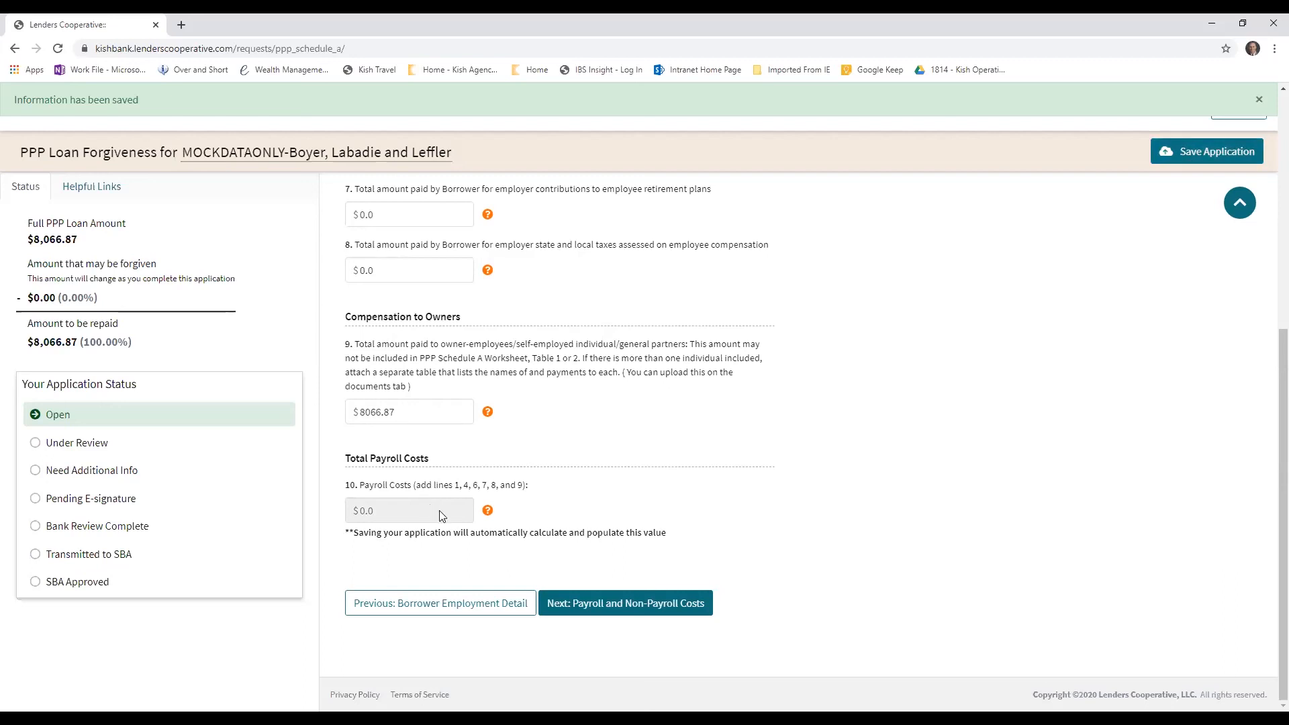
pyautogui.click(664, 611)
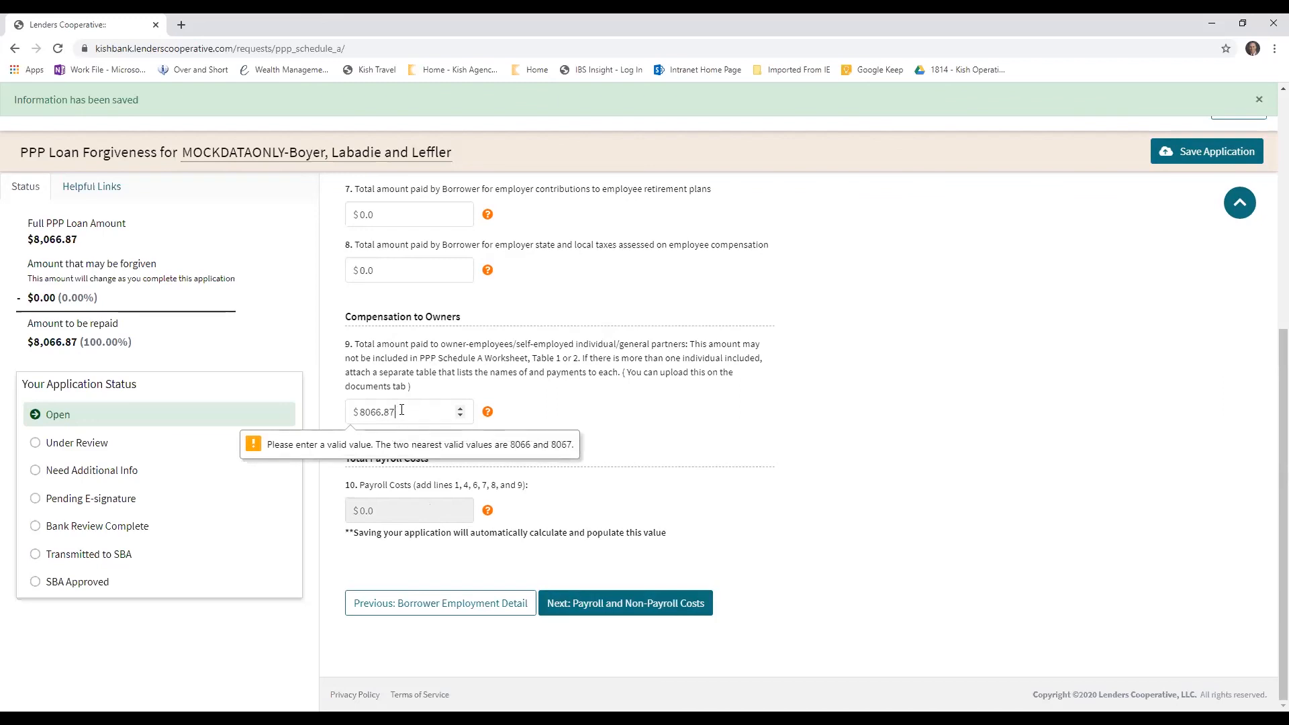
# Set the owner compensation on line 9 to 8067 and continue to Payroll and Non-Payroll Costs
pyautogui.press('BackSpace')
pyautogui.press('BackSpace')
pyautogui.press('BackSpace')
pyautogui.press('BackSpace')
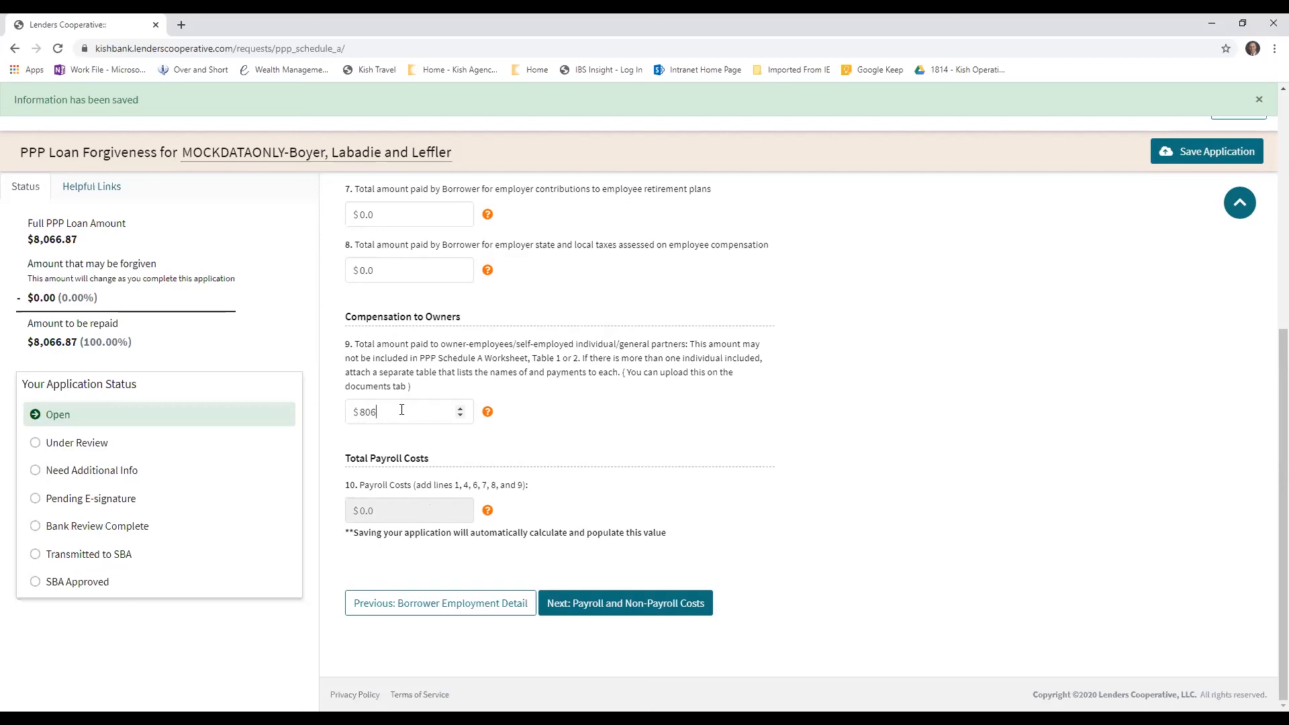
pyautogui.write('7')
pyautogui.click(598, 603)
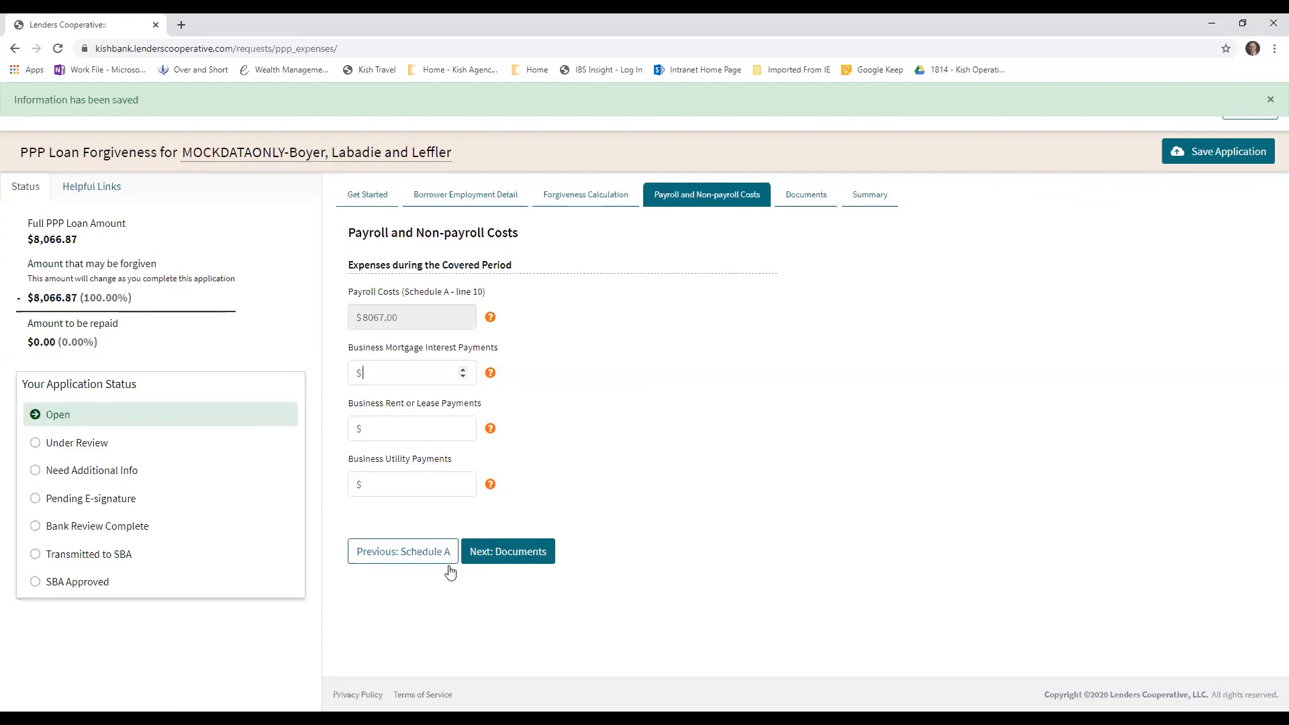
# Go back to the Forgiveness Calculation, review its saved lines and total payroll costs, and return to Payroll and Non-Payroll Costs
pyautogui.click(601, 202)
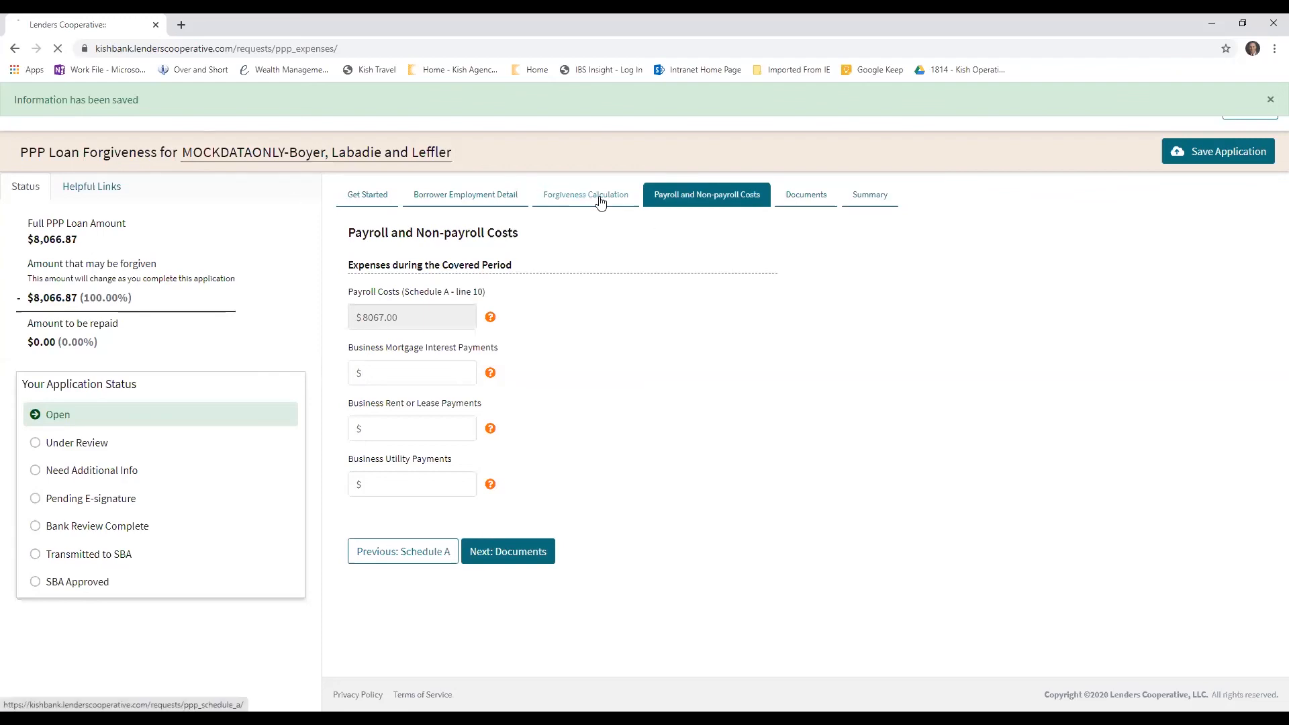
pyautogui.scroll(-8, 503, 564)
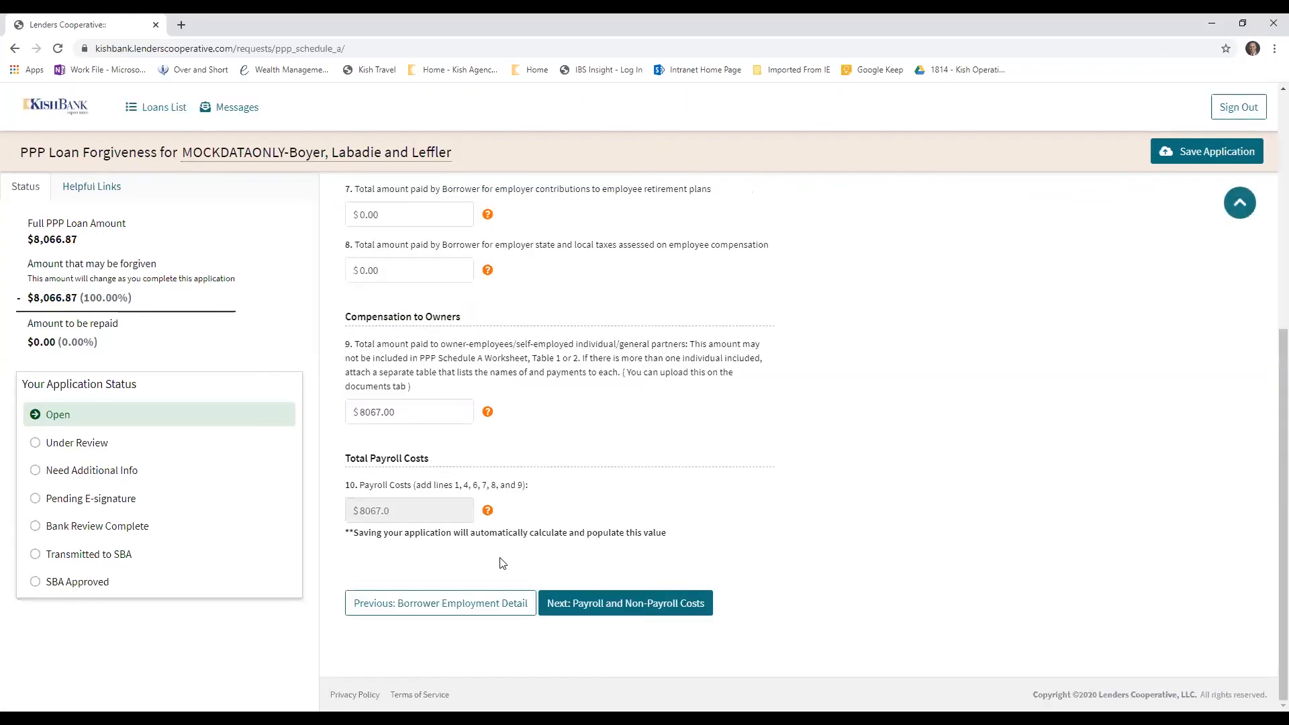
pyautogui.scroll(4, 405, 510)
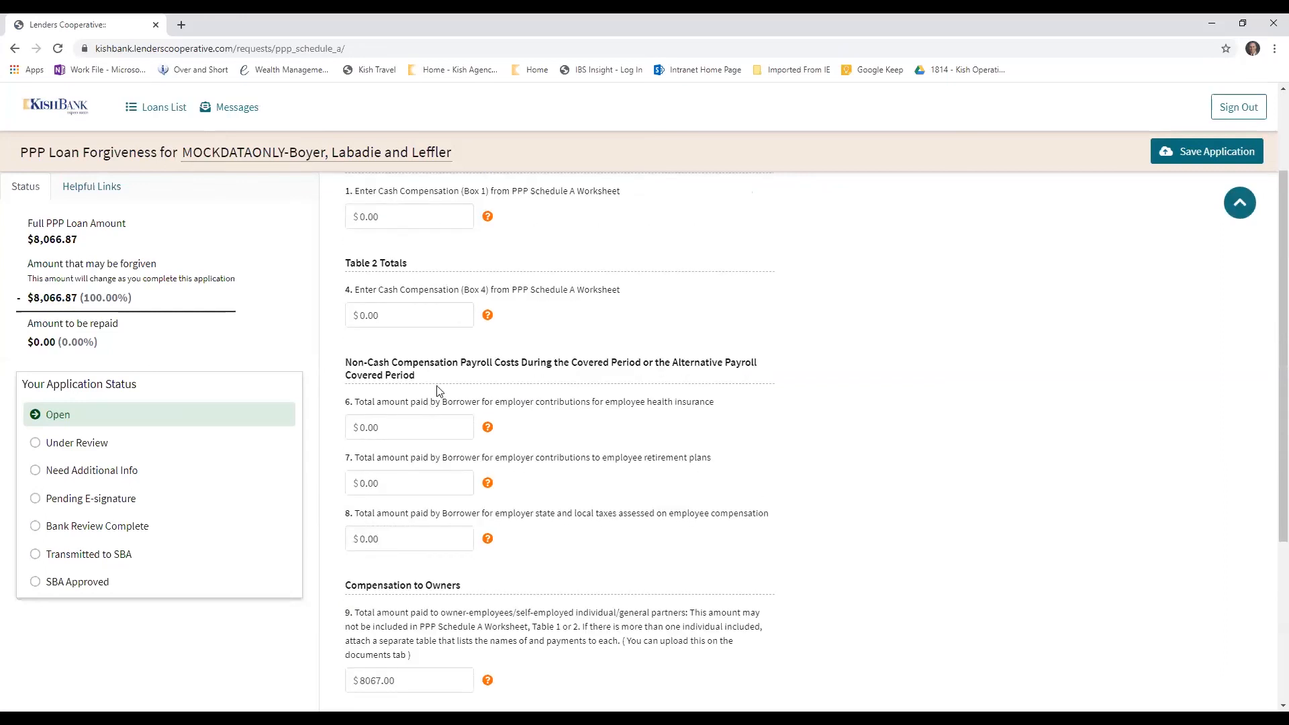
pyautogui.scroll(2, 438, 391)
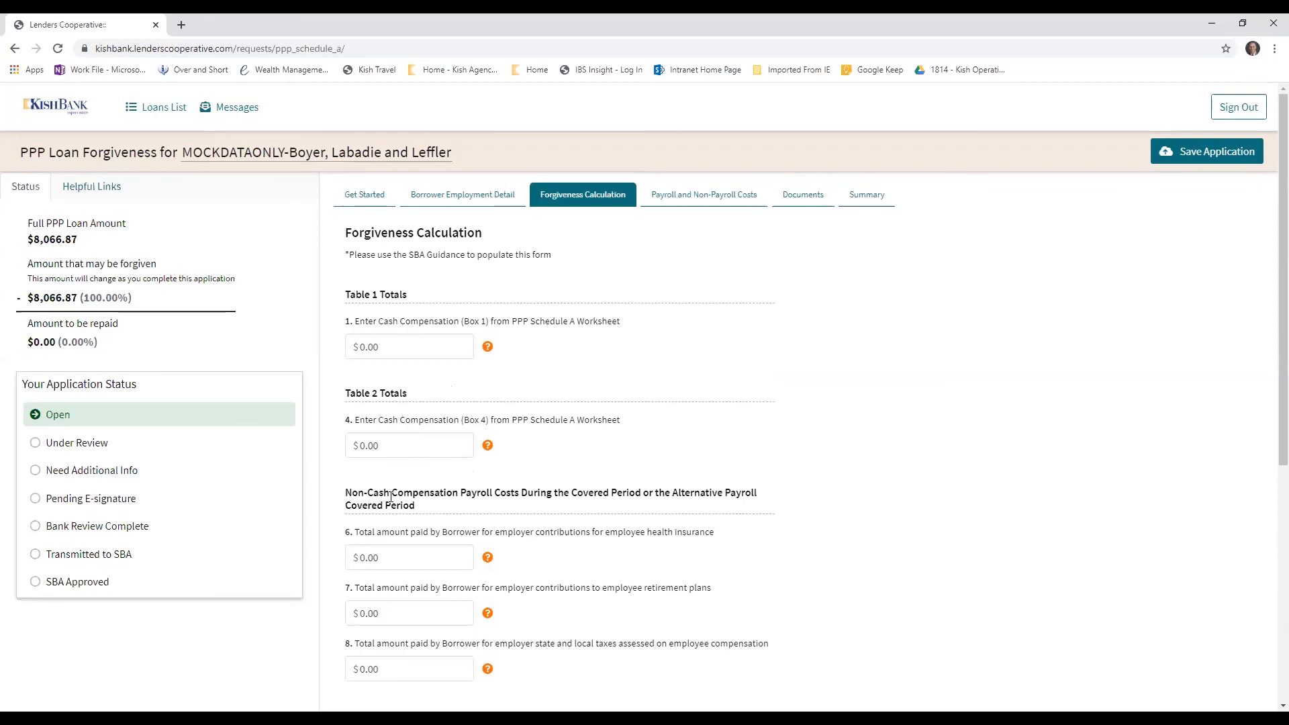
pyautogui.scroll(-2, 461, 479)
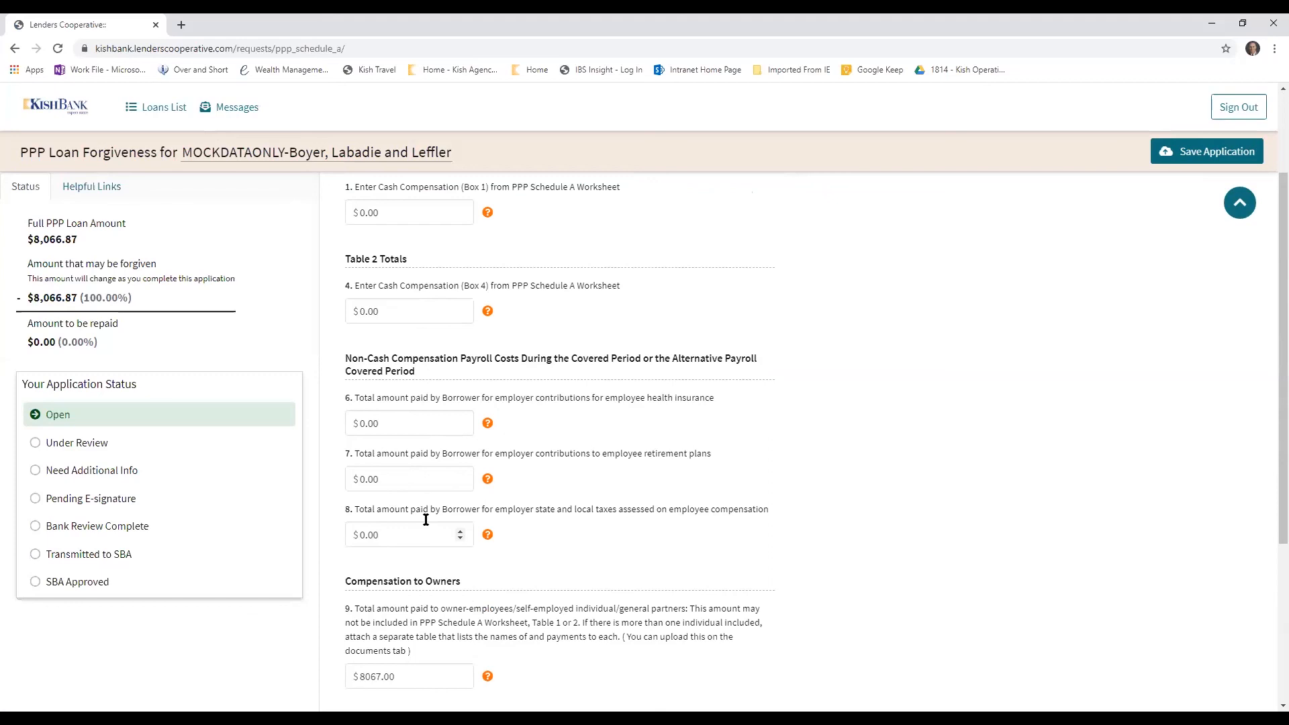
pyautogui.scroll(-2, 419, 534)
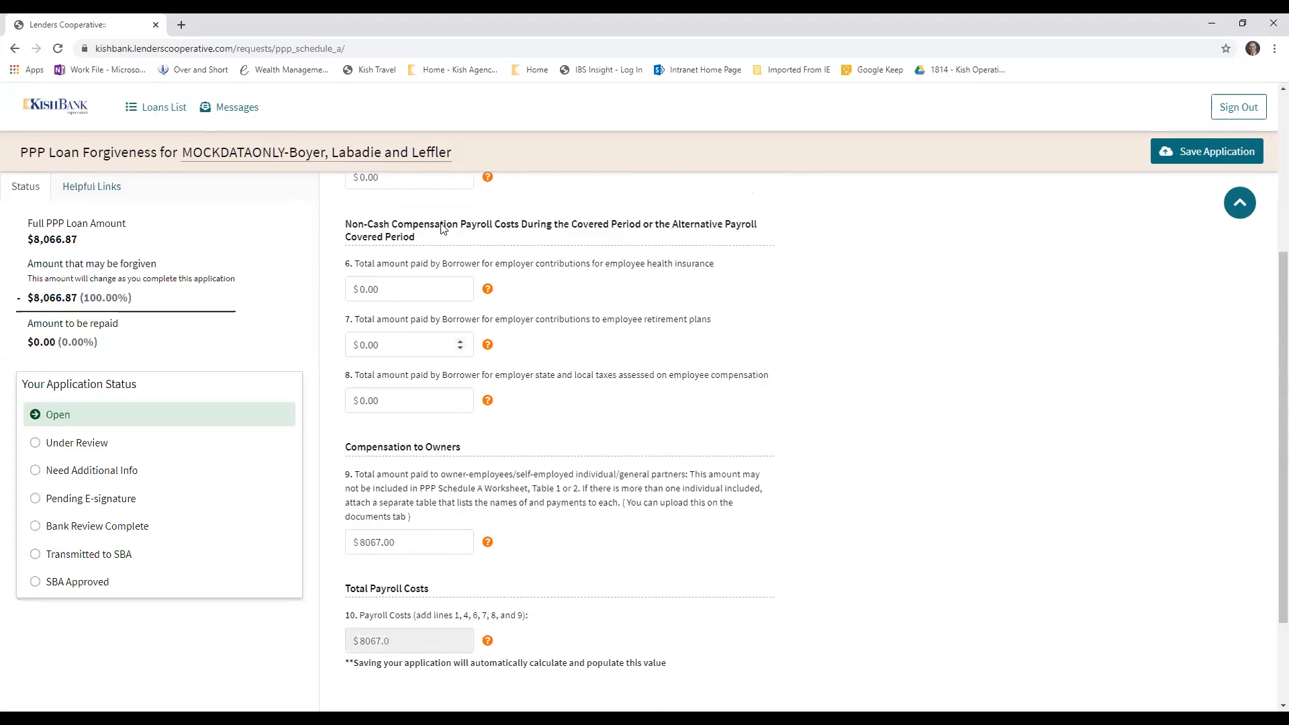
pyautogui.scroll(-2, 422, 564)
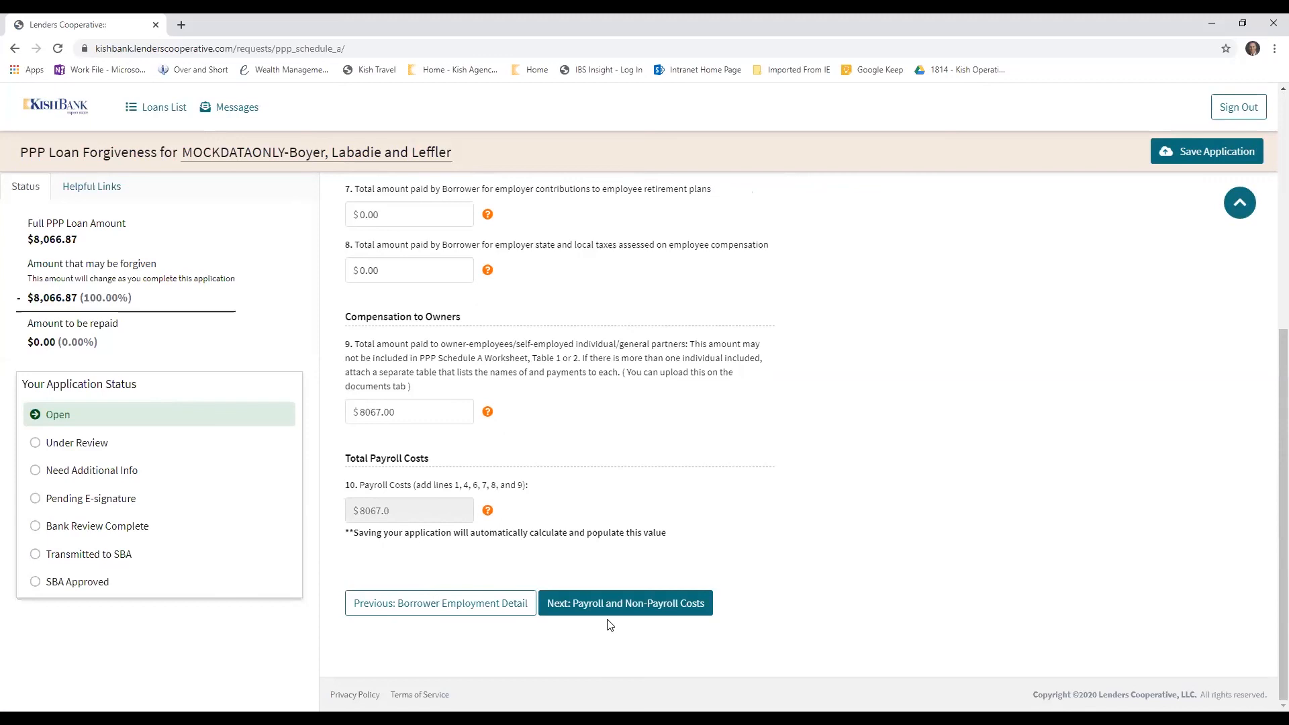
pyautogui.click(635, 605)
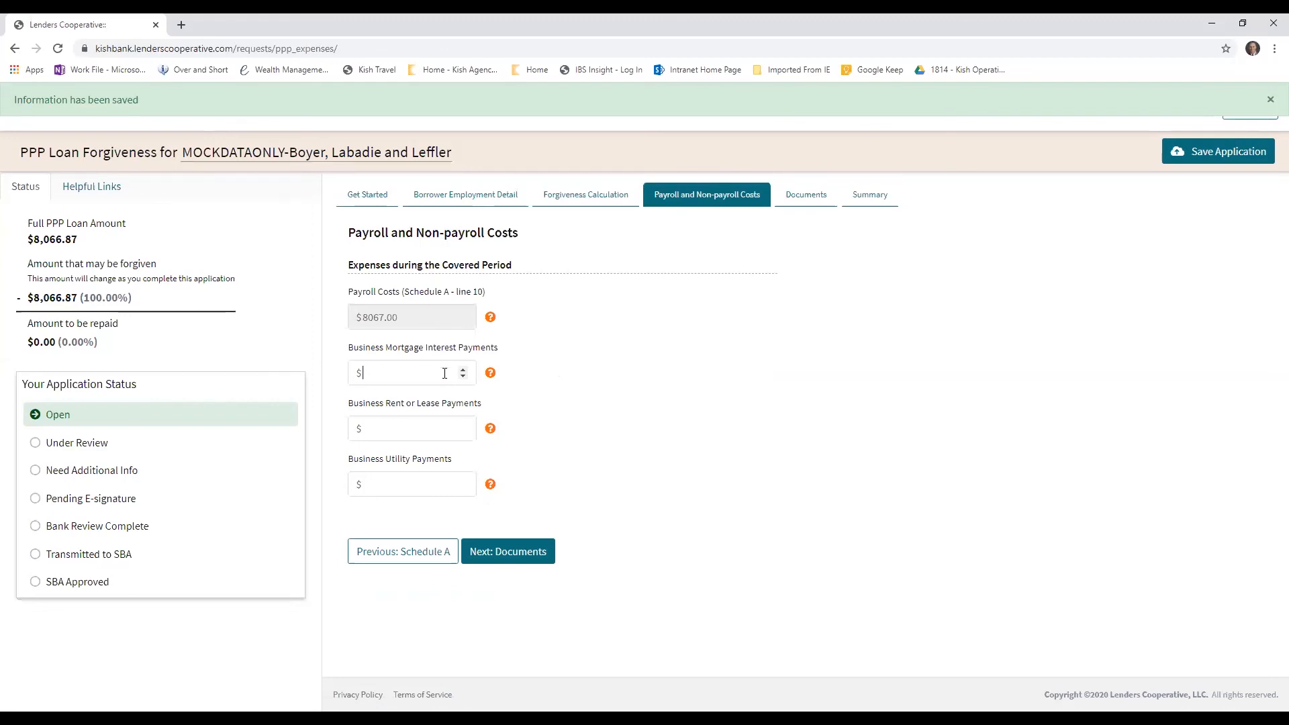
# Set the business mortgage interest, rent or lease, and utility payments to 0.0 each, and continue to Documents
pyautogui.write('0.0')
pyautogui.click(415, 430)
pyautogui.write('0.0')
pyautogui.click(396, 482)
pyautogui.write('0.0')
pyautogui.moveTo(490, 490)
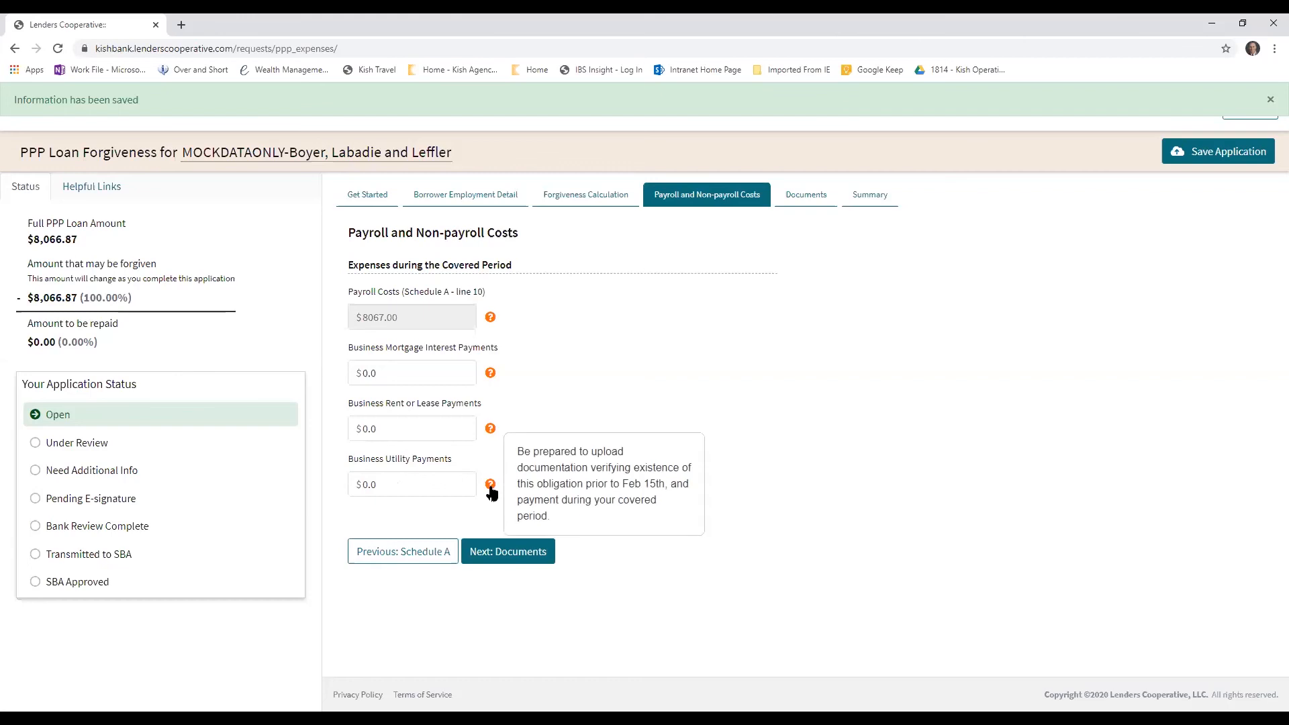
pyautogui.moveTo(491, 430)
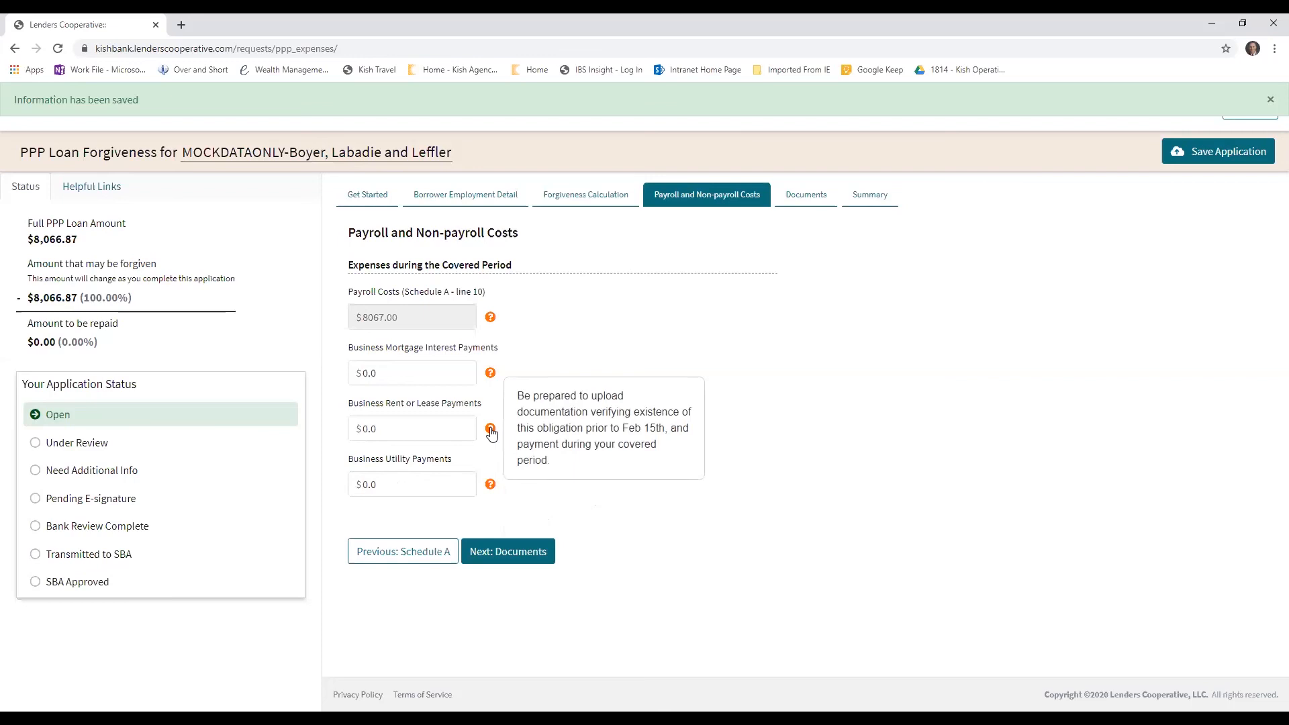
pyautogui.moveTo(492, 378)
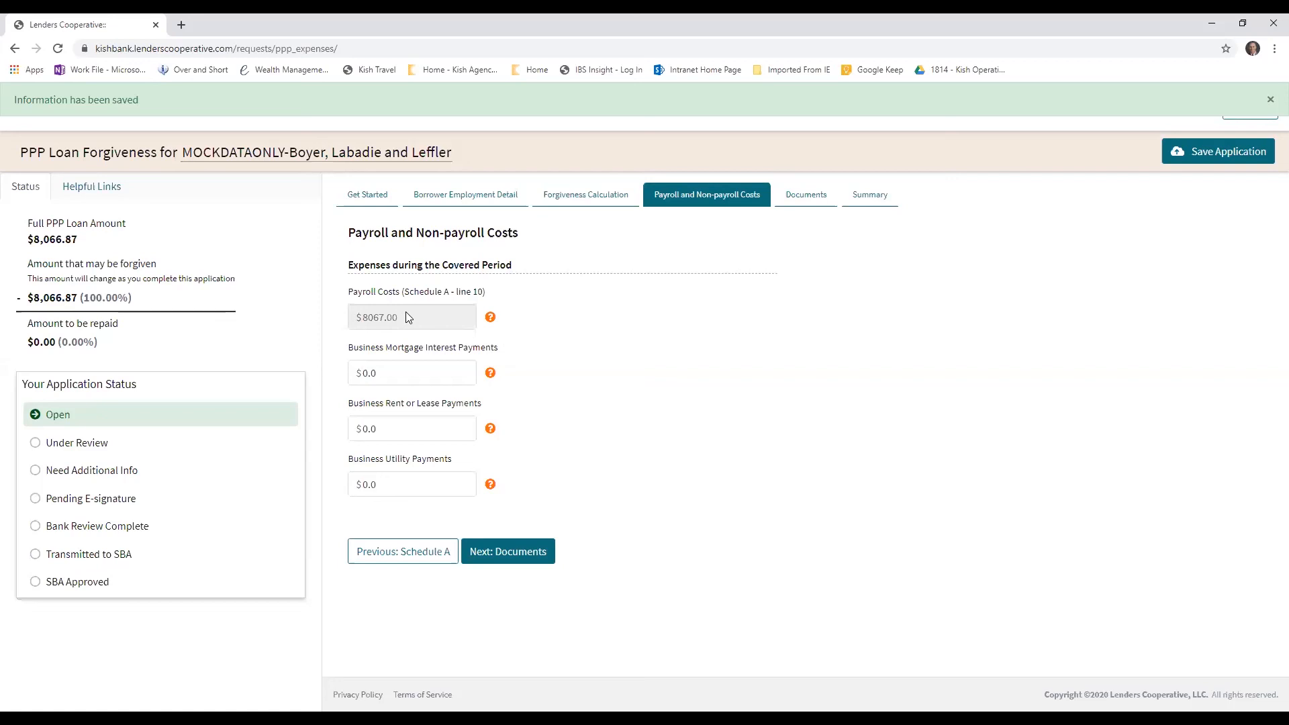
pyautogui.press('Tab')
pyautogui.press('Tab')
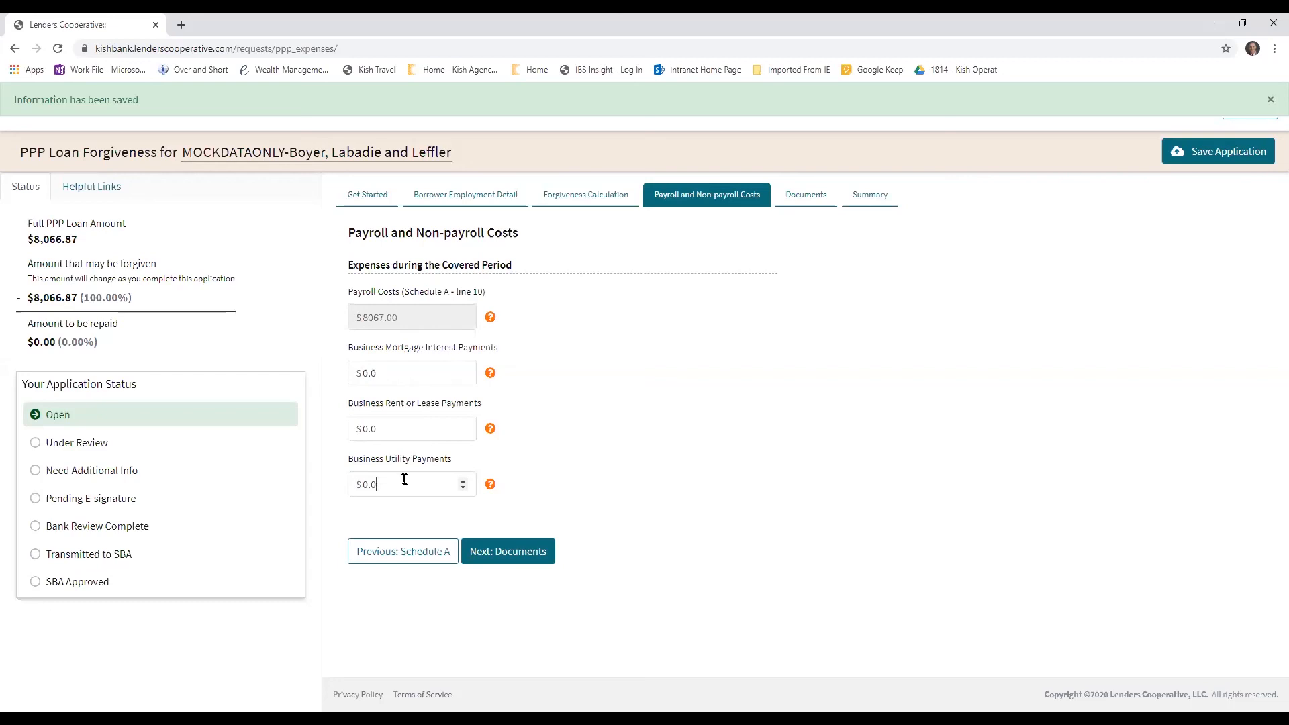
pyautogui.click(523, 551)
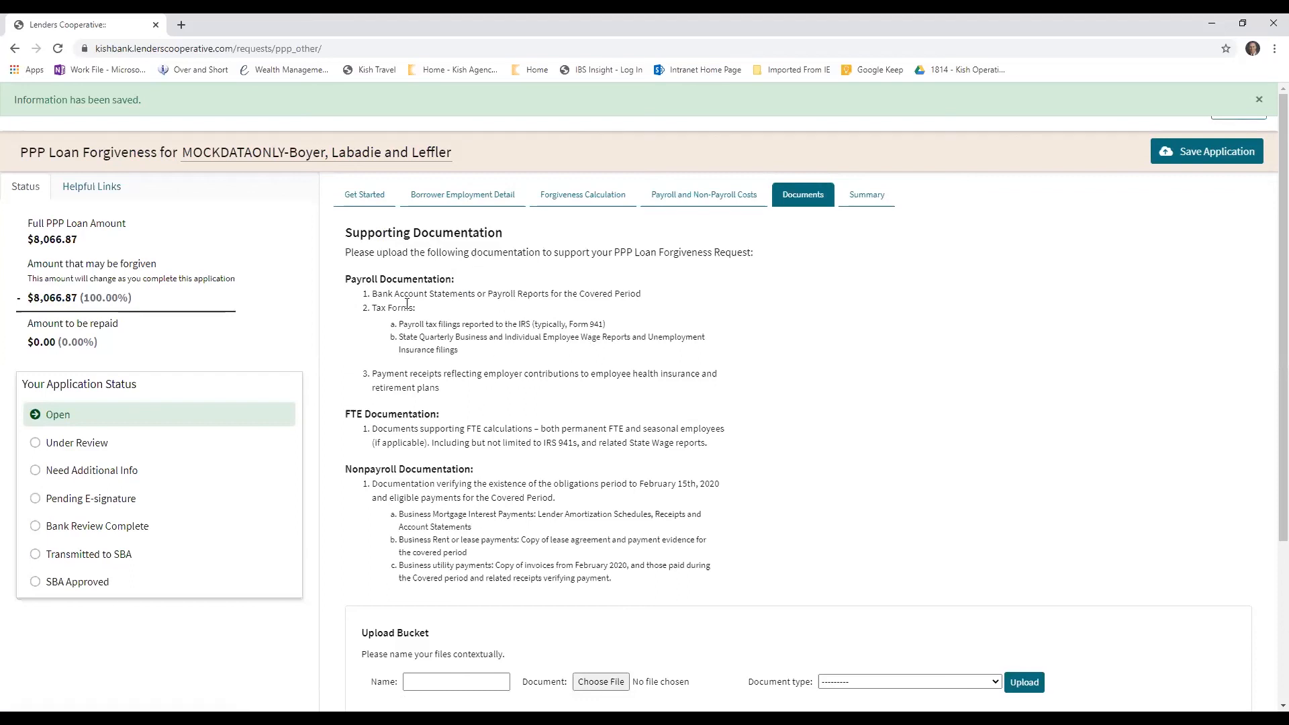
# Examine the payroll and FTE documentation requirements for the forgiveness request
pyautogui.moveTo(355, 279); pyautogui.dragTo(469, 294)
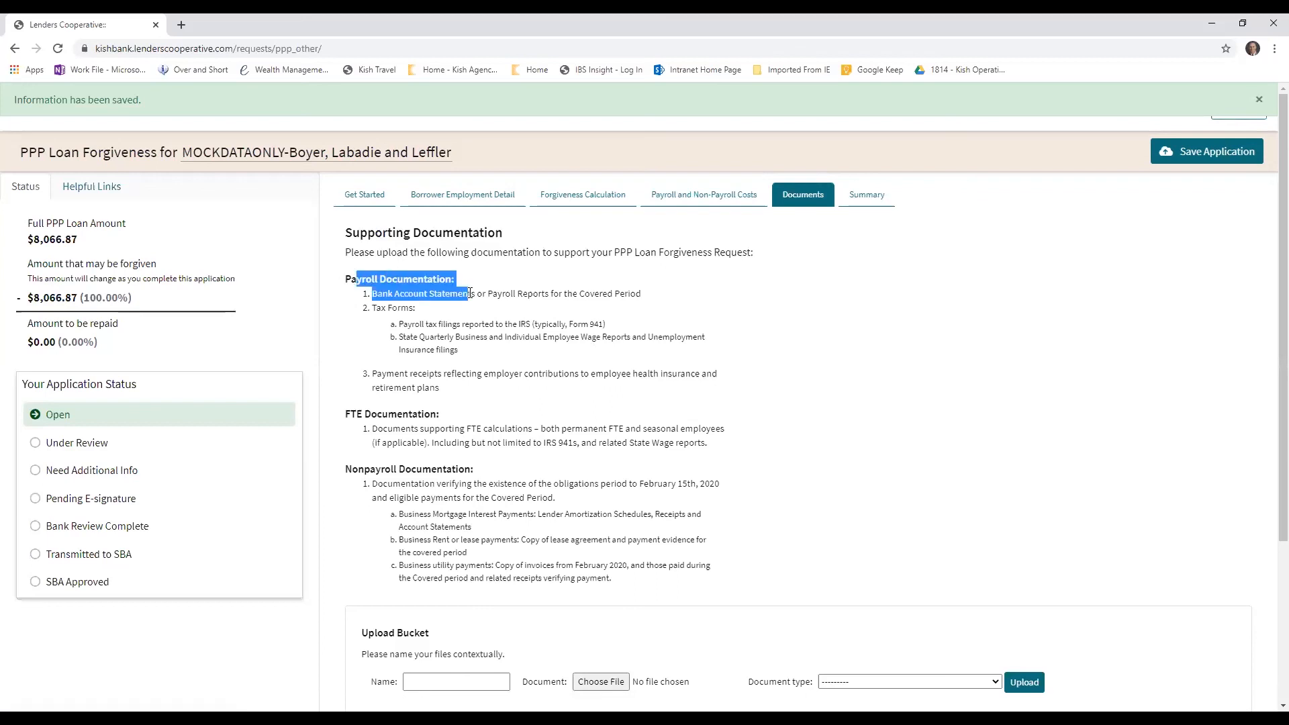
pyautogui.click(466, 294)
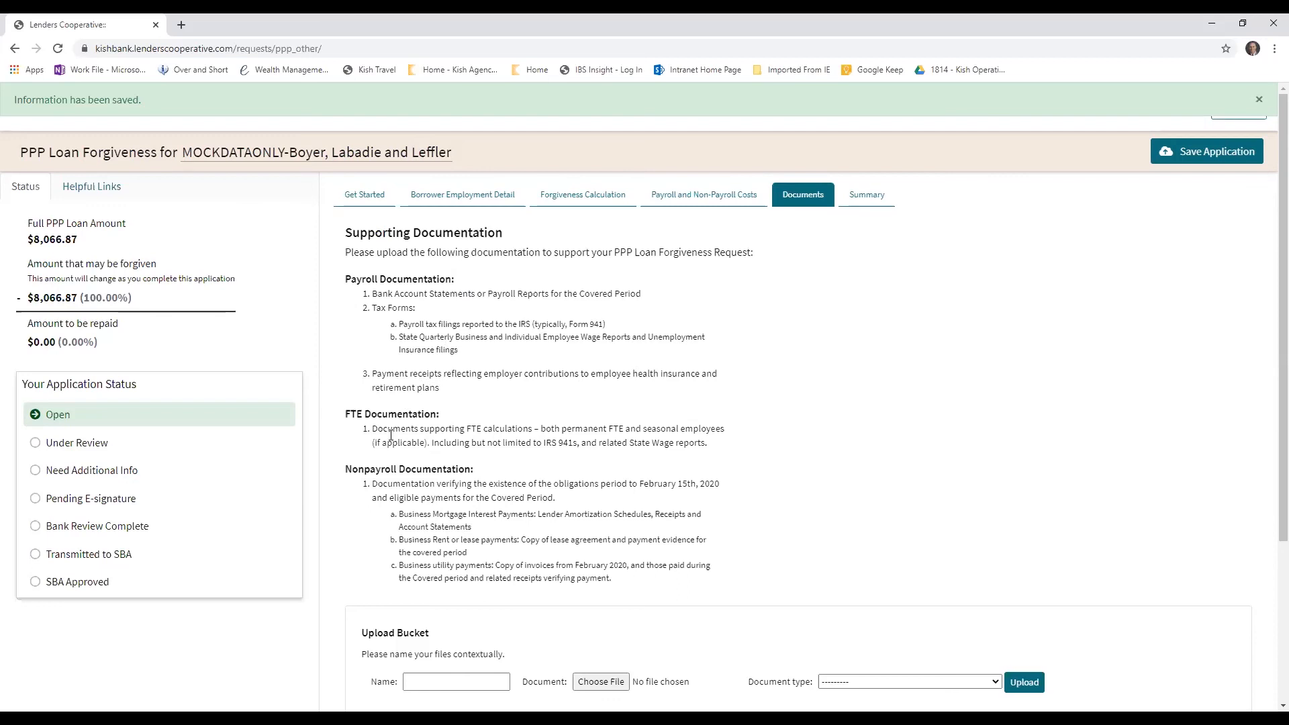
pyautogui.moveTo(345, 415); pyautogui.dragTo(455, 428)
pyautogui.click(492, 423)
# Choose the file 42bfbcda-02f9-4857-8a91-0cbe07998bd9 from the Downloads folder as the document for the Upload Bucket
pyautogui.scroll(-3, 558, 537)
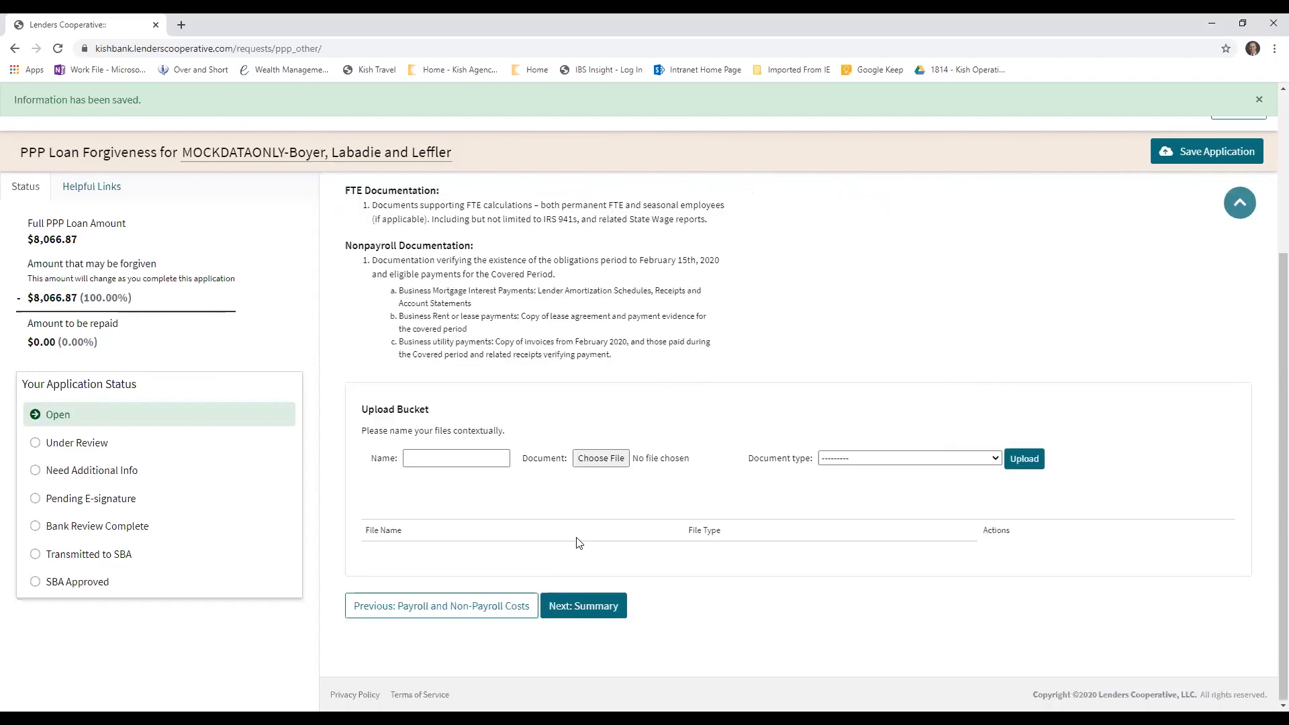
pyautogui.click(440, 456)
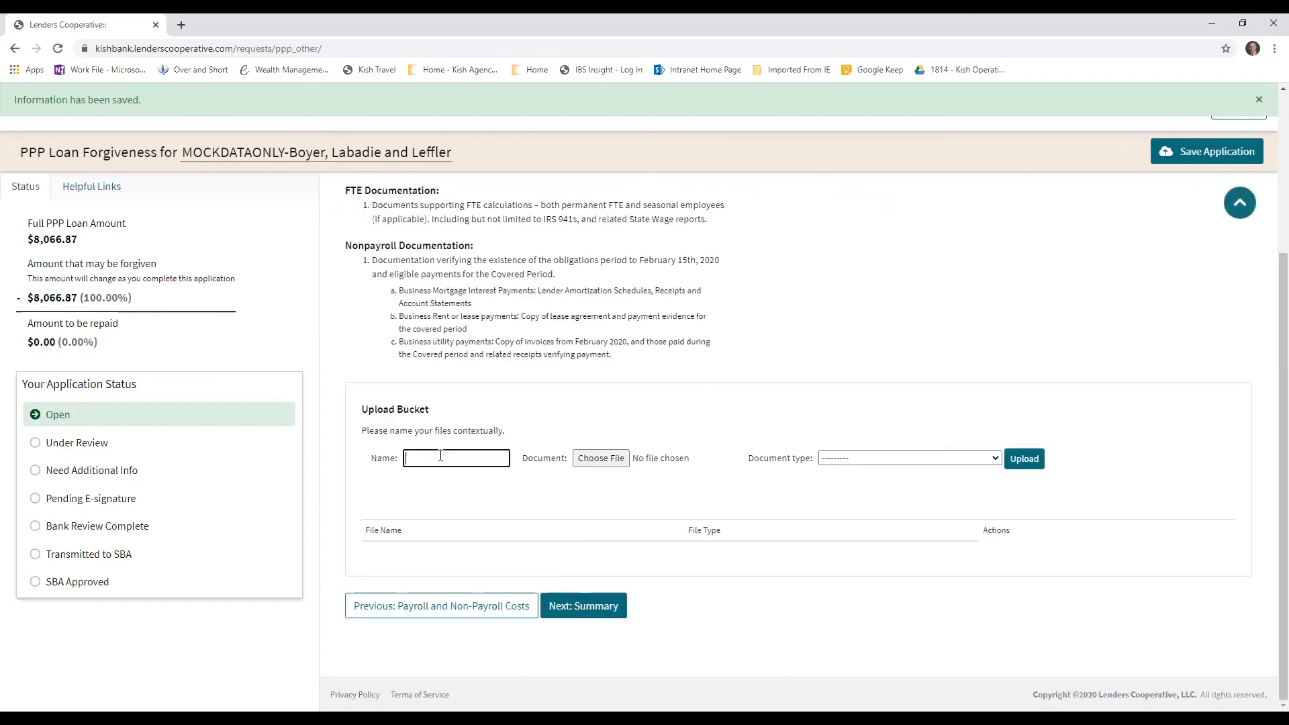
pyautogui.click(597, 462)
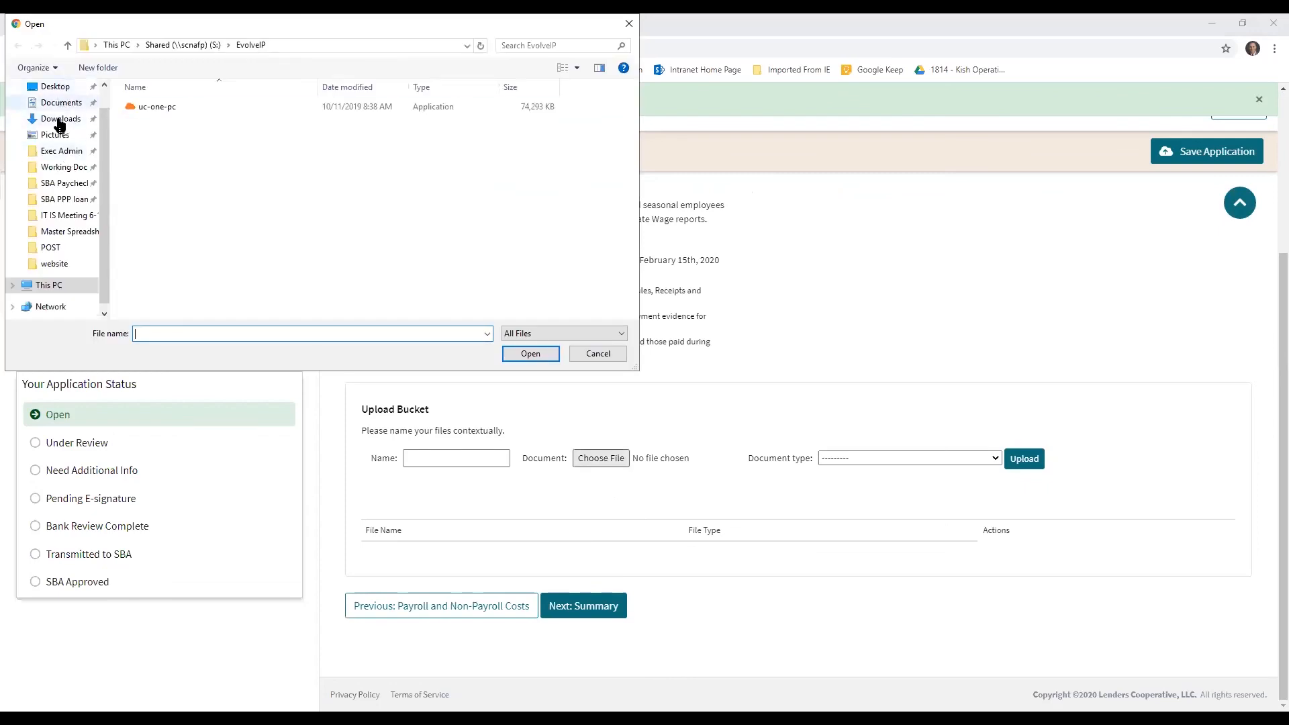
pyautogui.click(59, 121)
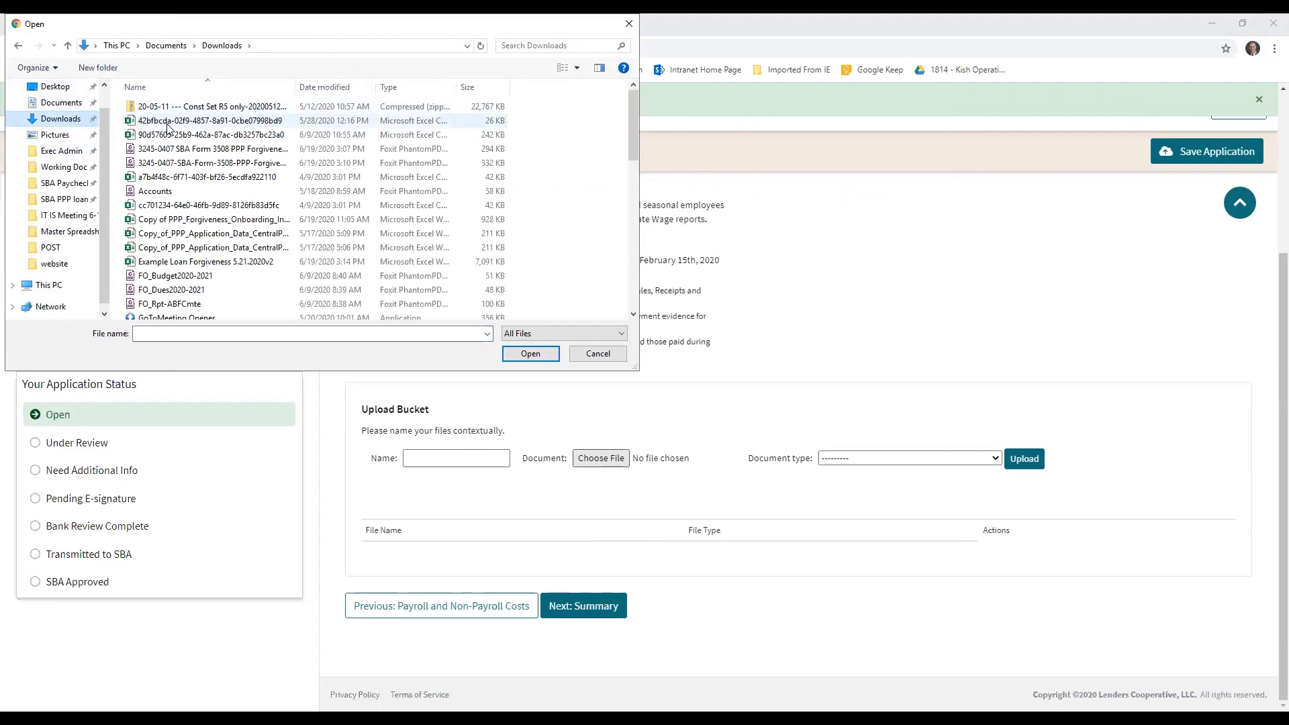
pyautogui.click(180, 123)
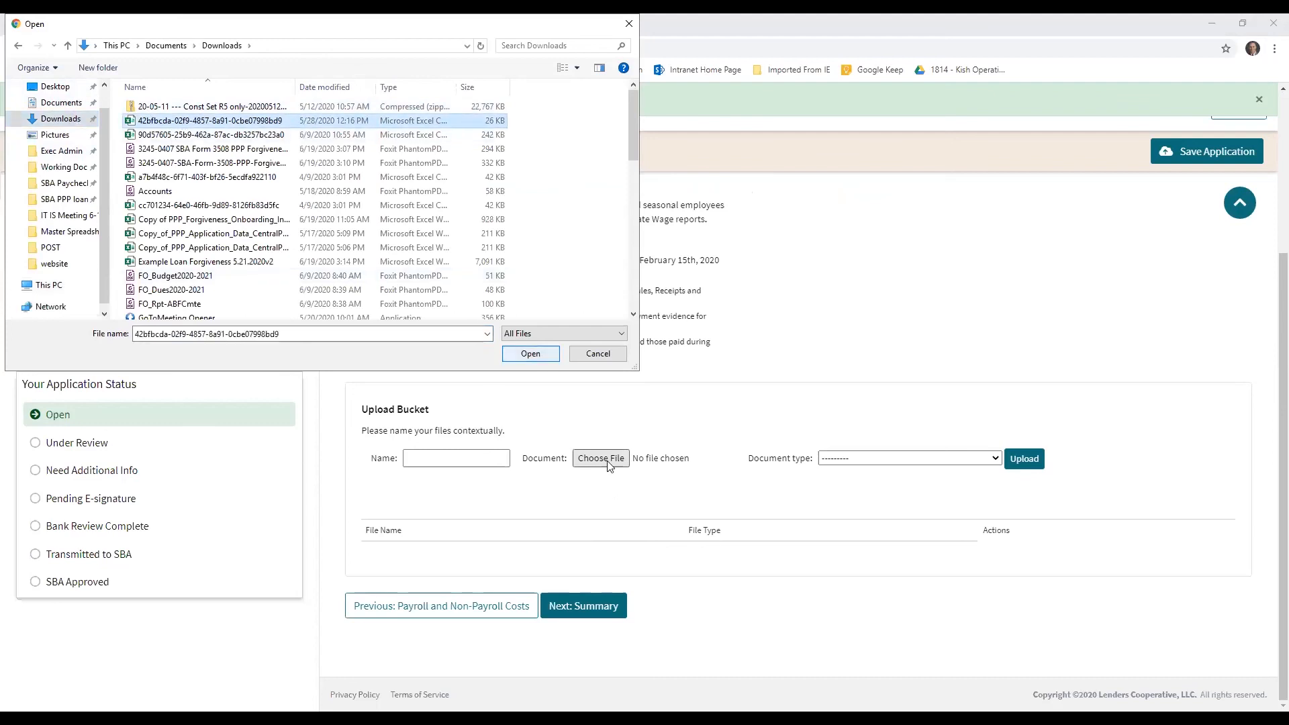
pyautogui.click(544, 354)
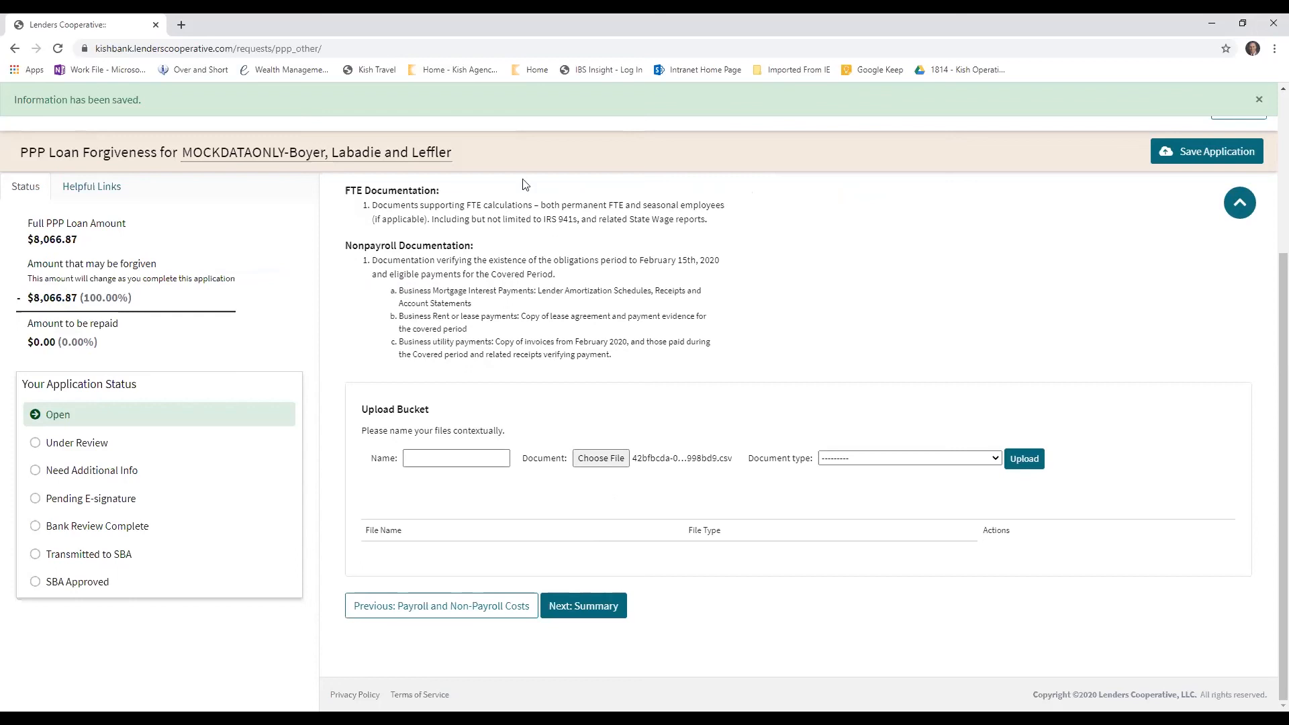
# Name the upload "payroll report" and set its document type to Payroll
pyautogui.click(473, 456)
pyautogui.write('payroll report')
pyautogui.click(840, 459)
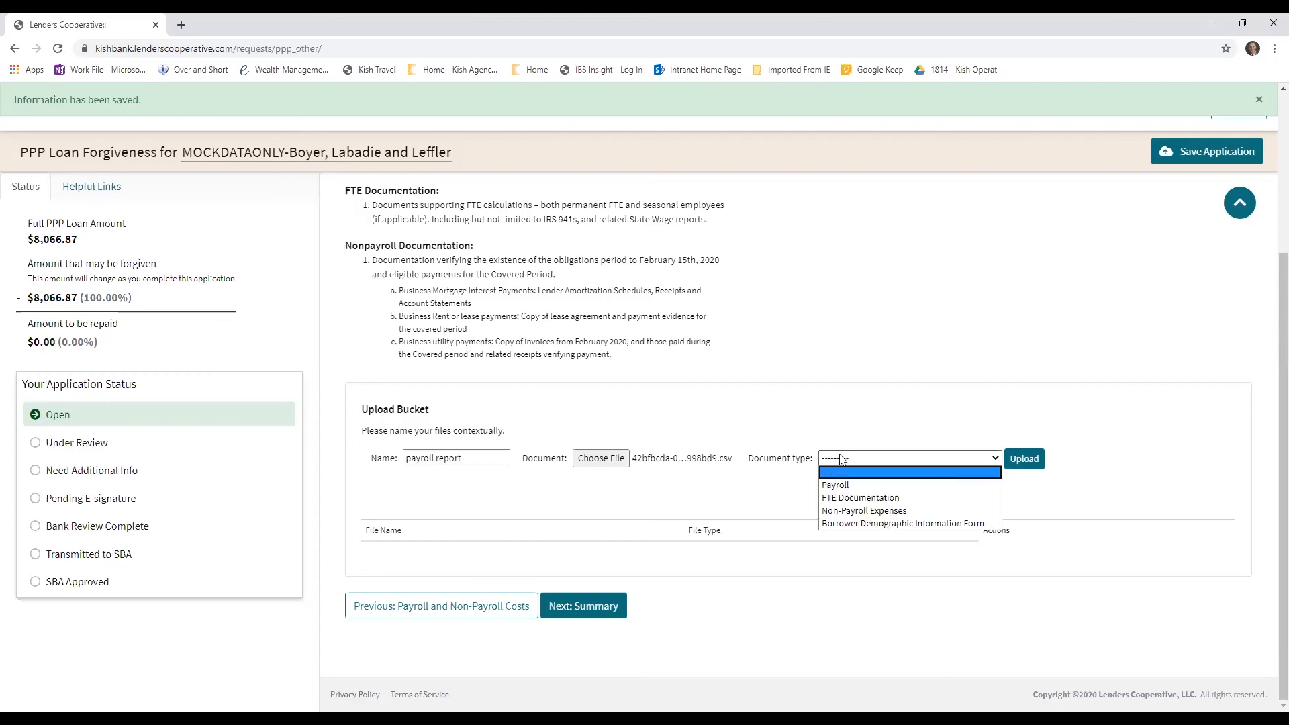
pyautogui.click(847, 485)
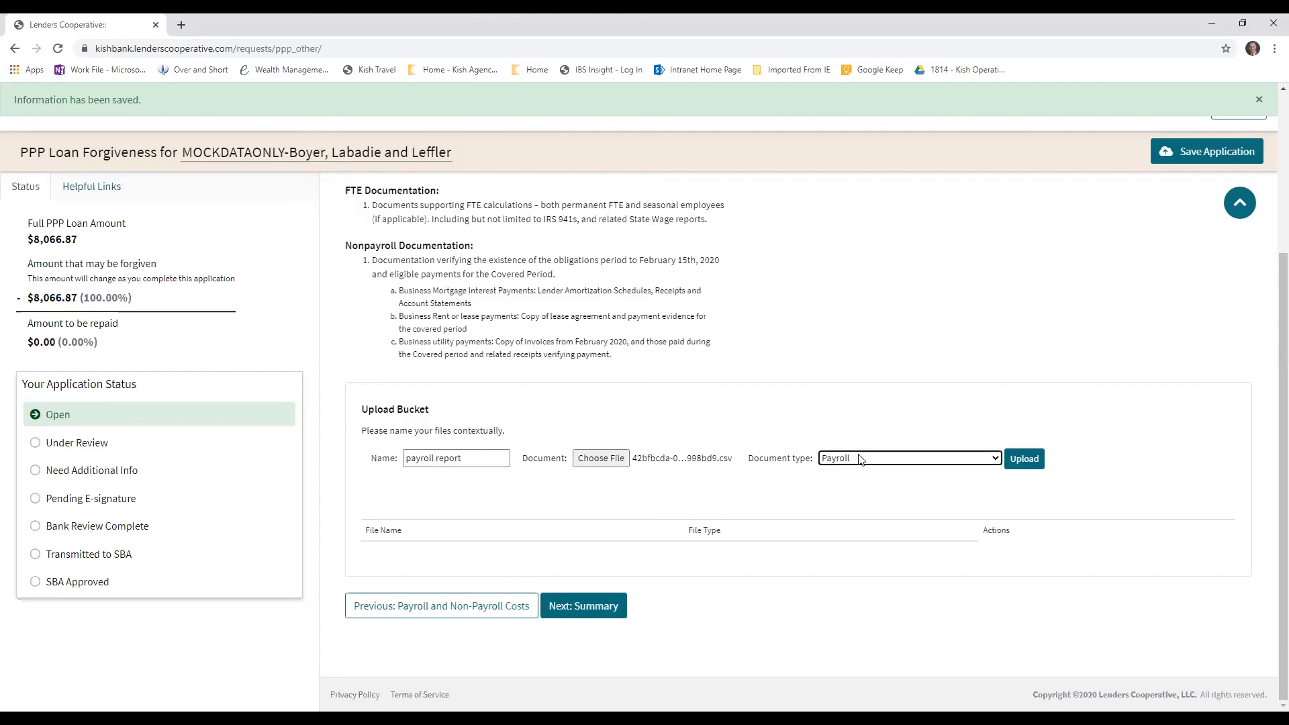
# Check the other document type options, keep Payroll, and upload the payroll report to the Upload Bucket
pyautogui.click(859, 460)
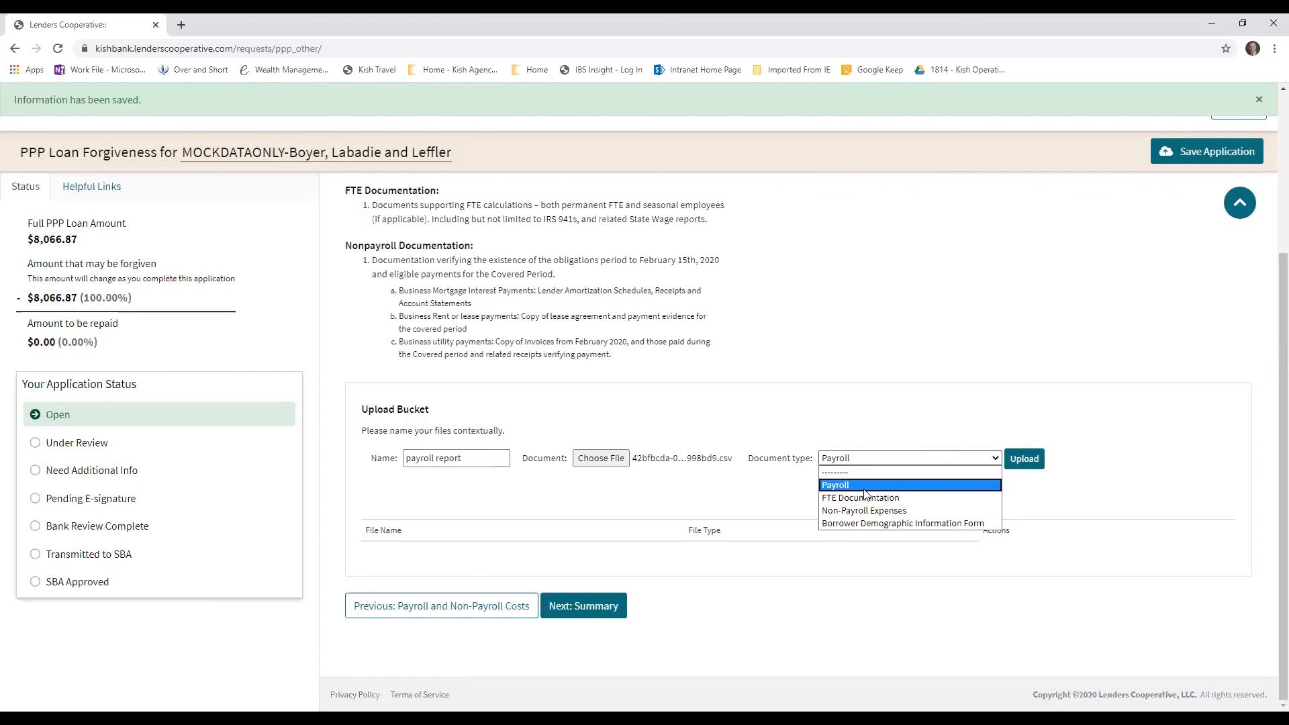
pyautogui.scroll(3, 644, 345)
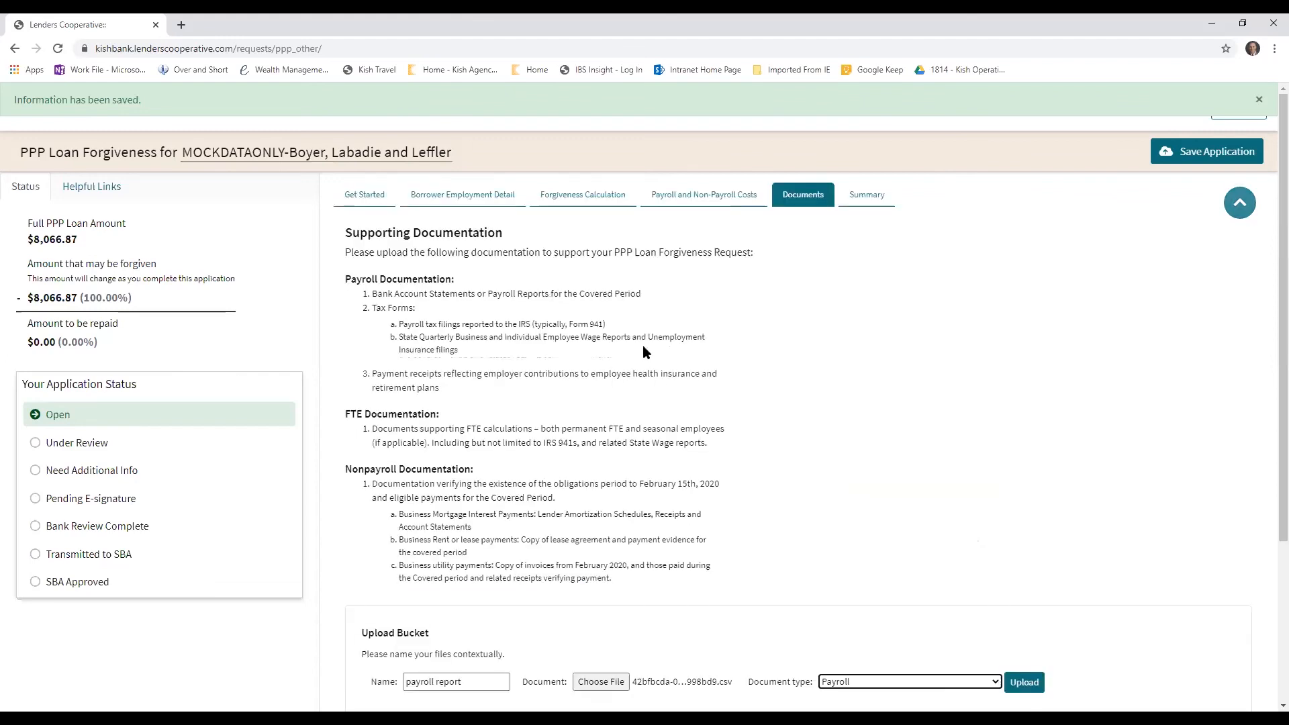
pyautogui.scroll(-3, 881, 655)
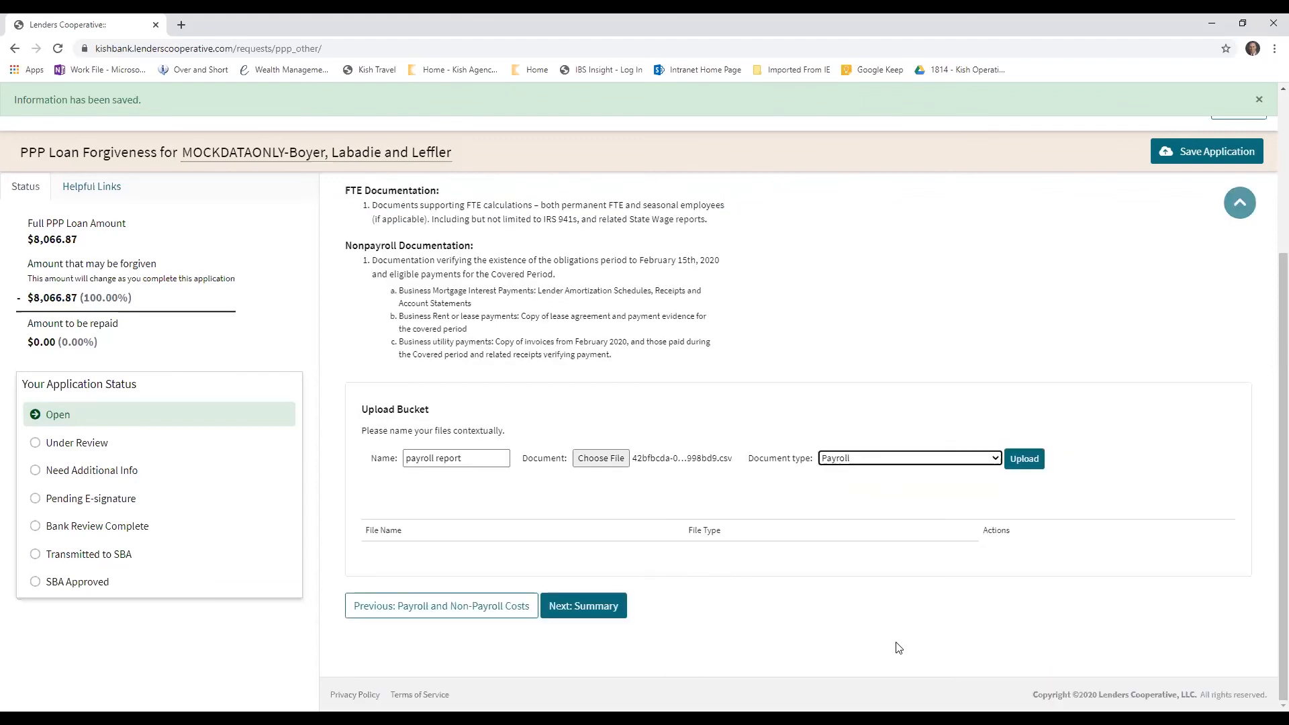
pyautogui.click(876, 460)
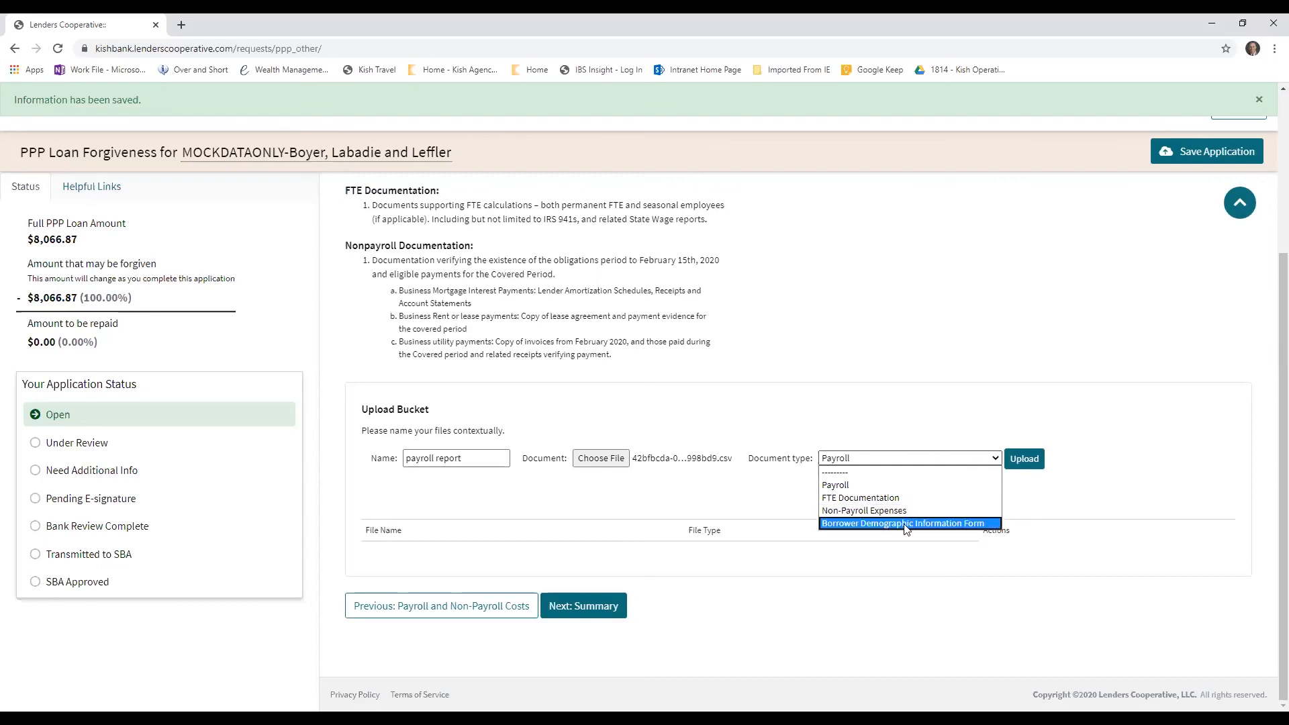
pyautogui.click(961, 414)
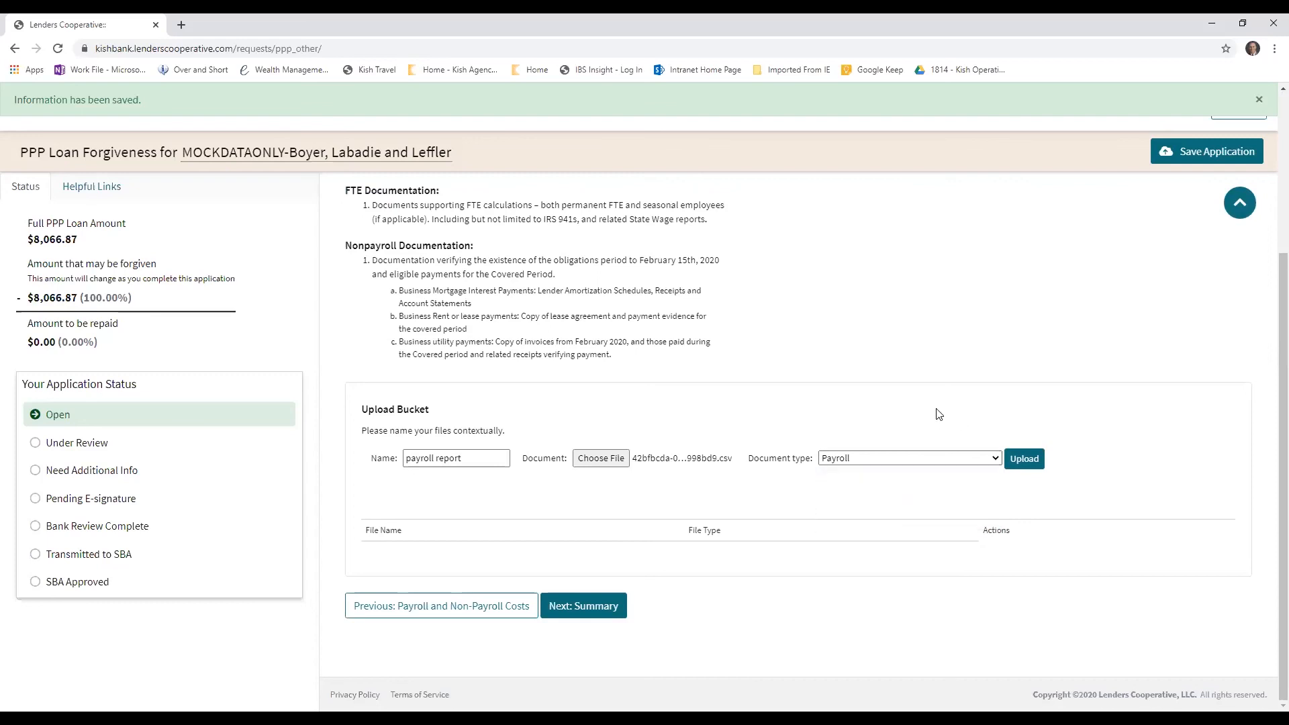
pyautogui.click(1025, 460)
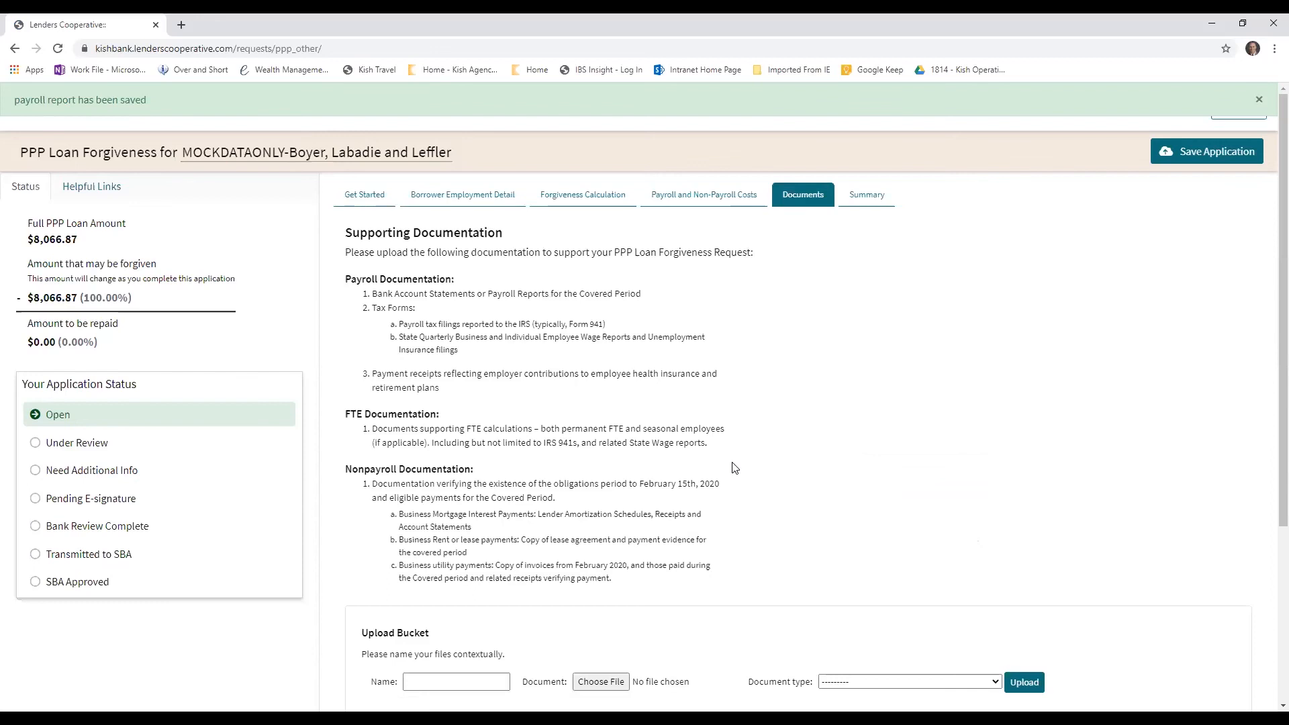
pyautogui.scroll(-4, 734, 468)
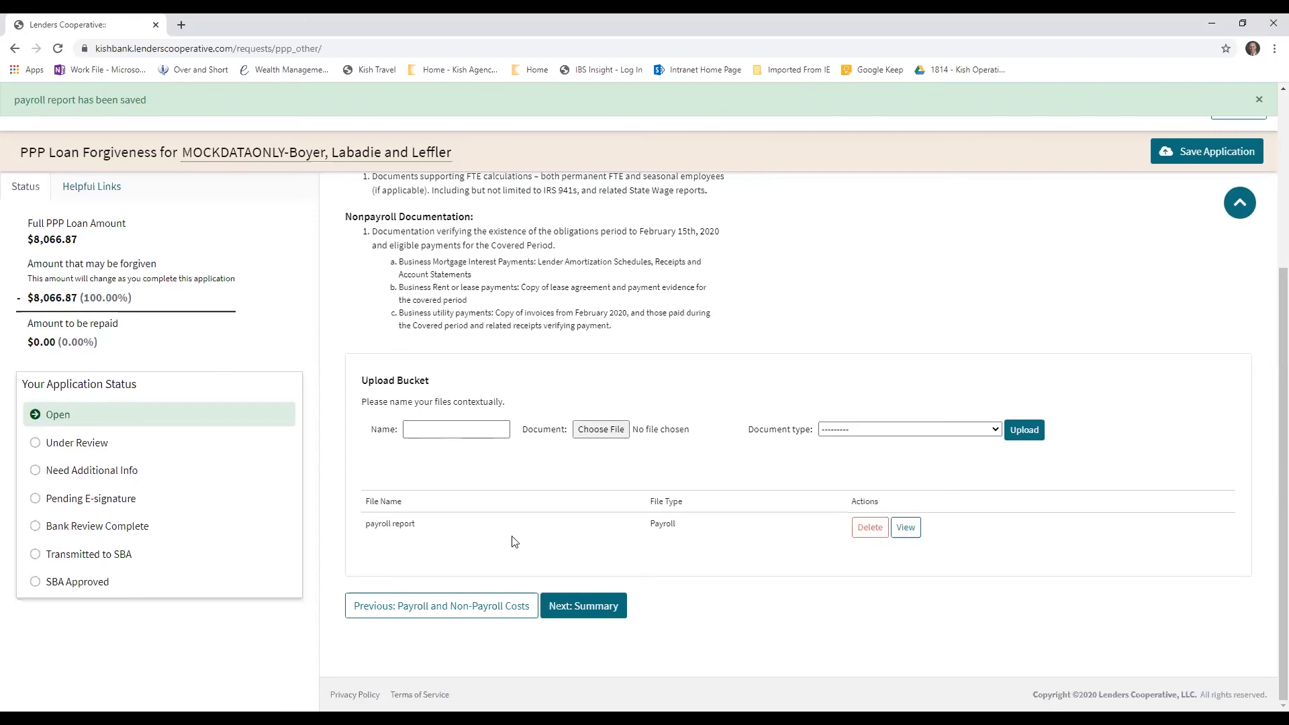
# Continue to the Summary and open the missing Cash Compensation (Box 1) item to review the Forgiveness Calculation lines
pyautogui.click(583, 607)
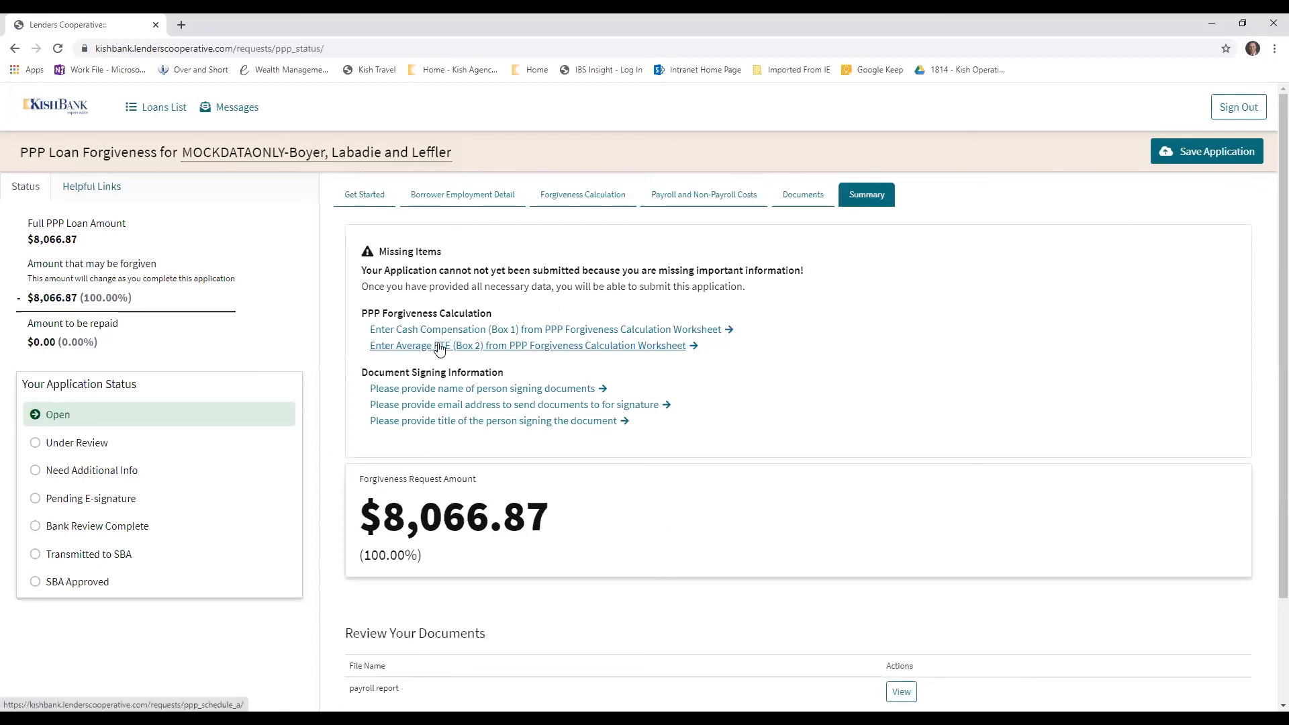
pyautogui.click(674, 330)
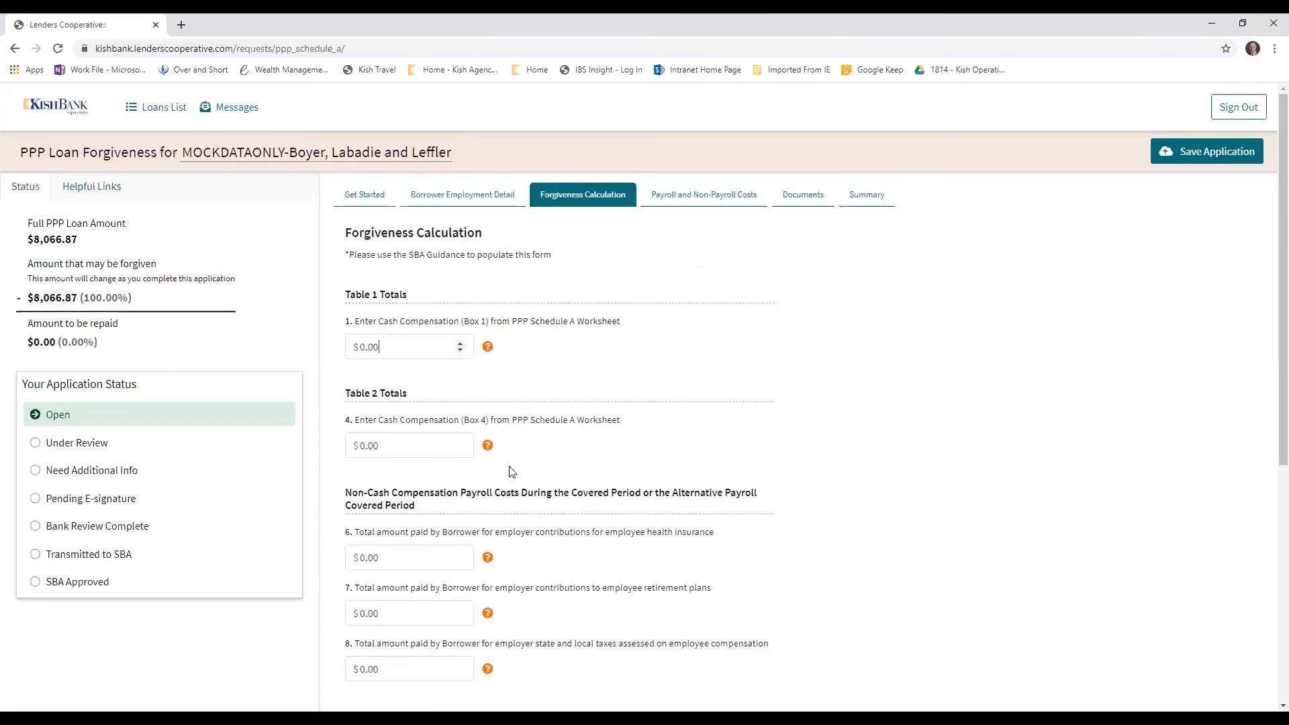
pyautogui.scroll(-2, 511, 472)
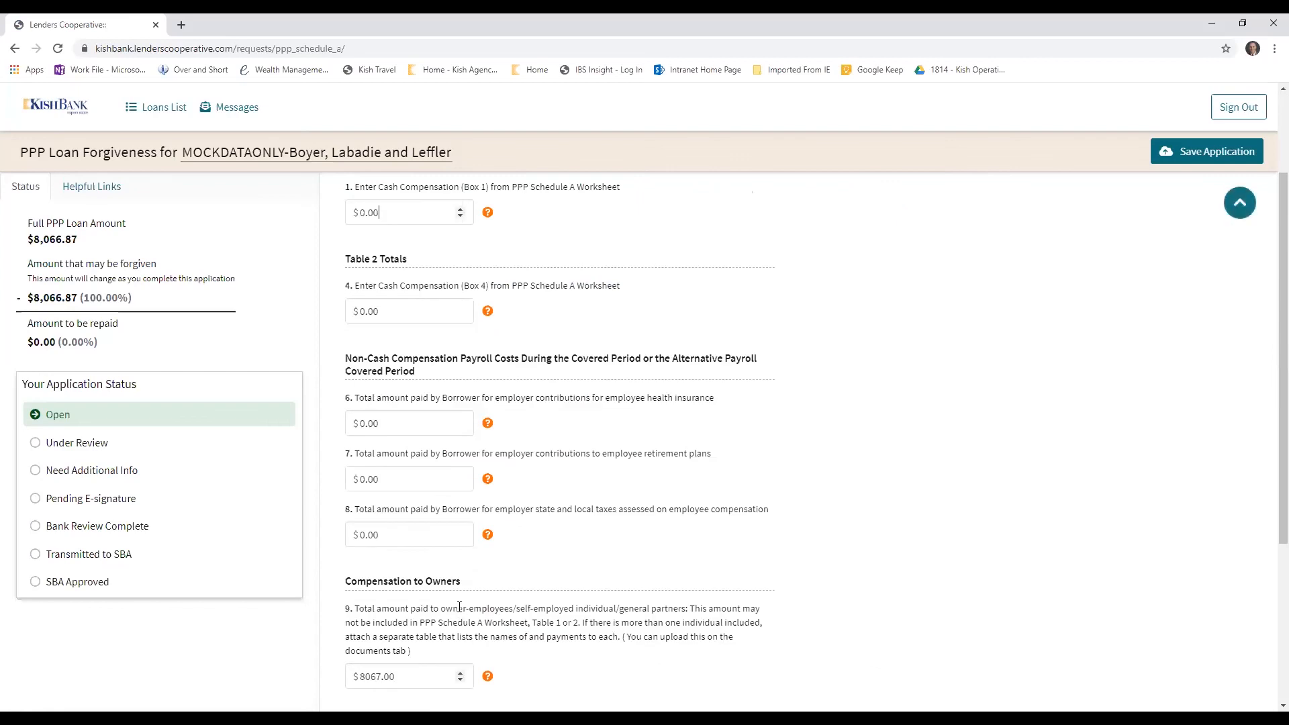
pyautogui.scroll(-2, 412, 682)
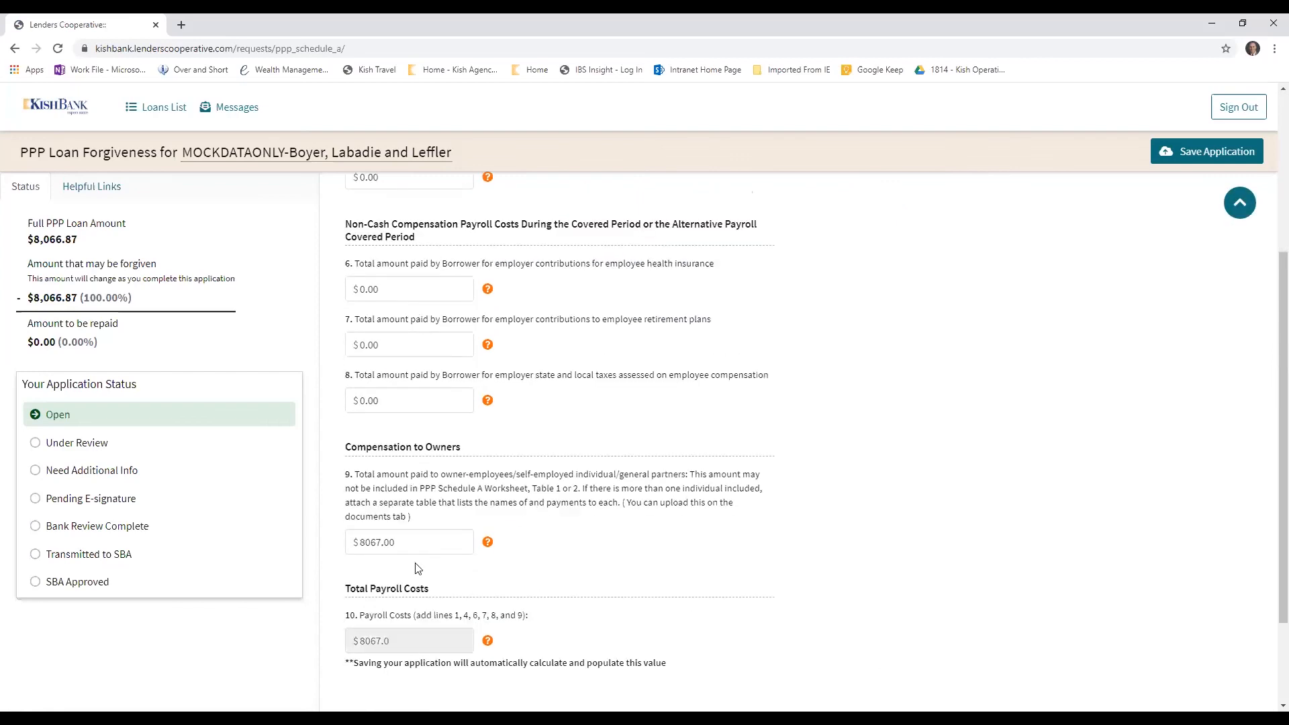
pyautogui.moveTo(396, 543); pyautogui.dragTo(351, 535)
pyautogui.scroll(4, 431, 502)
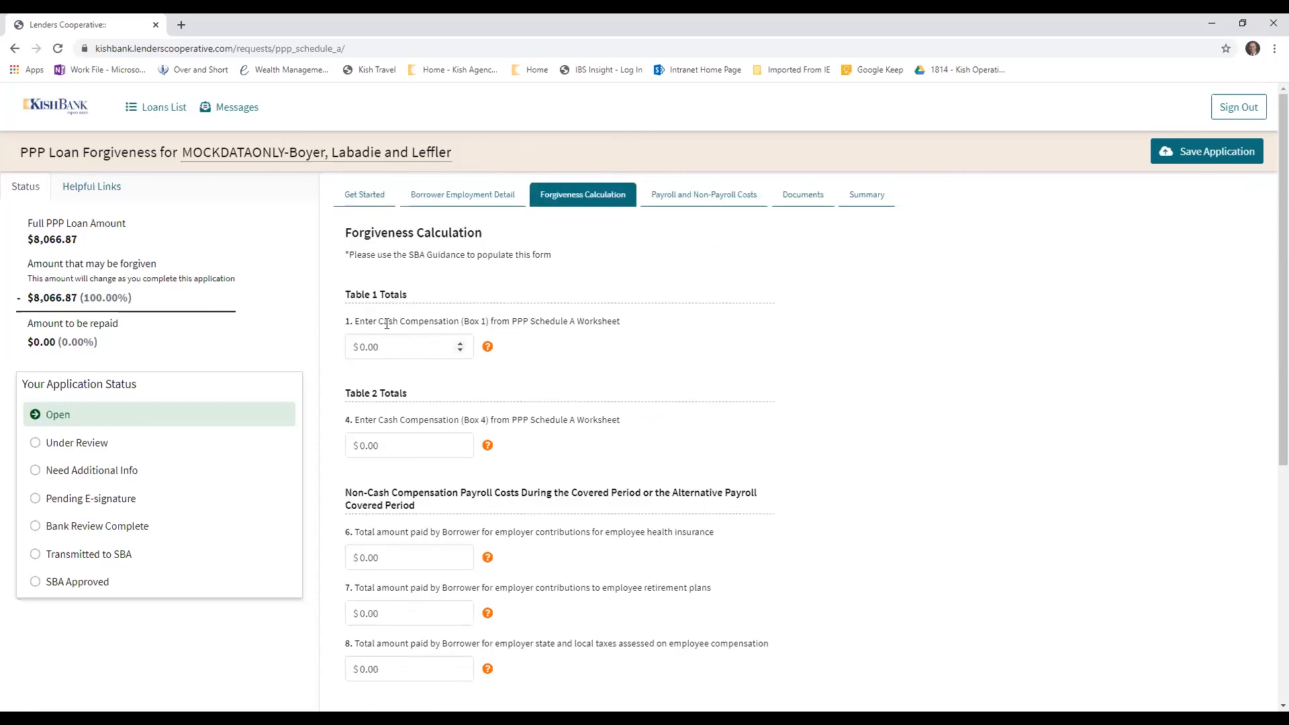
pyautogui.scroll(-5, 416, 487)
pyautogui.scroll(5, 555, 426)
# Set the Table 1 Cash Compensation (Box 1) amount to 8067
pyautogui.click(413, 350)
pyautogui.write('8066')
pyautogui.press('BackSpace')
pyautogui.write('7')
# Set the line 9 compensation to owners to 0.0, save the calculation, and return to the Summary
pyautogui.scroll(-6, 583, 396)
pyautogui.click(417, 419)
pyautogui.write('0.0')
pyautogui.click(621, 599)
pyautogui.click(870, 196)
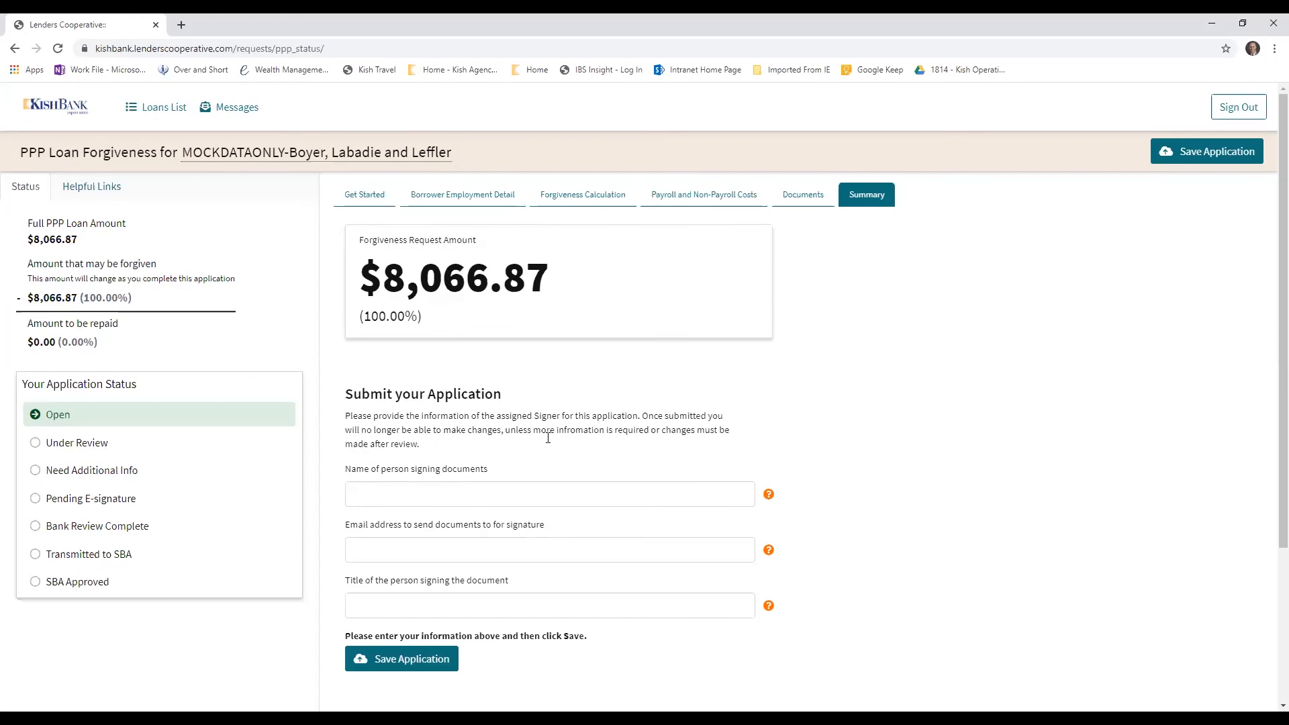
# Enter the full name of the person signing the documents in the Submit your Application section
pyautogui.scroll(-1, 550, 423)
pyautogui.scroll(1, 484, 335)
pyautogui.click(423, 496)
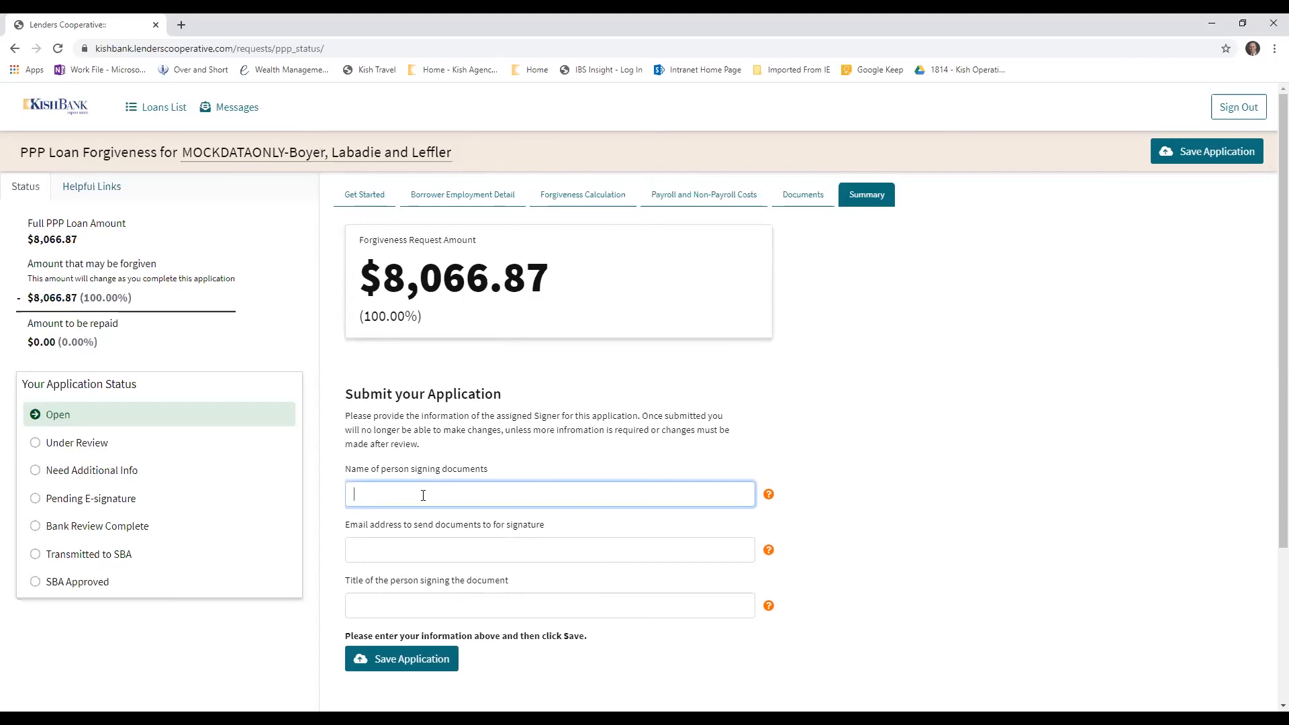
pyautogui.scroll(-2, 634, 564)
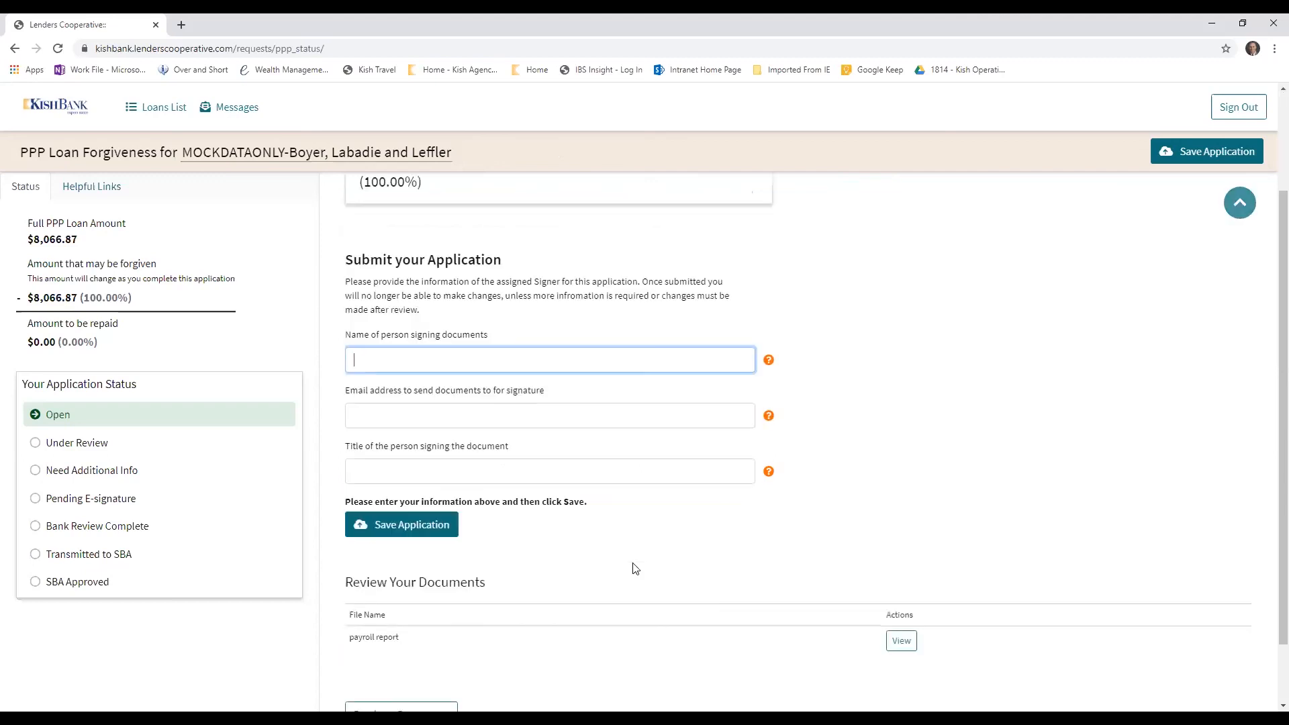
pyautogui.scroll(2, 538, 441)
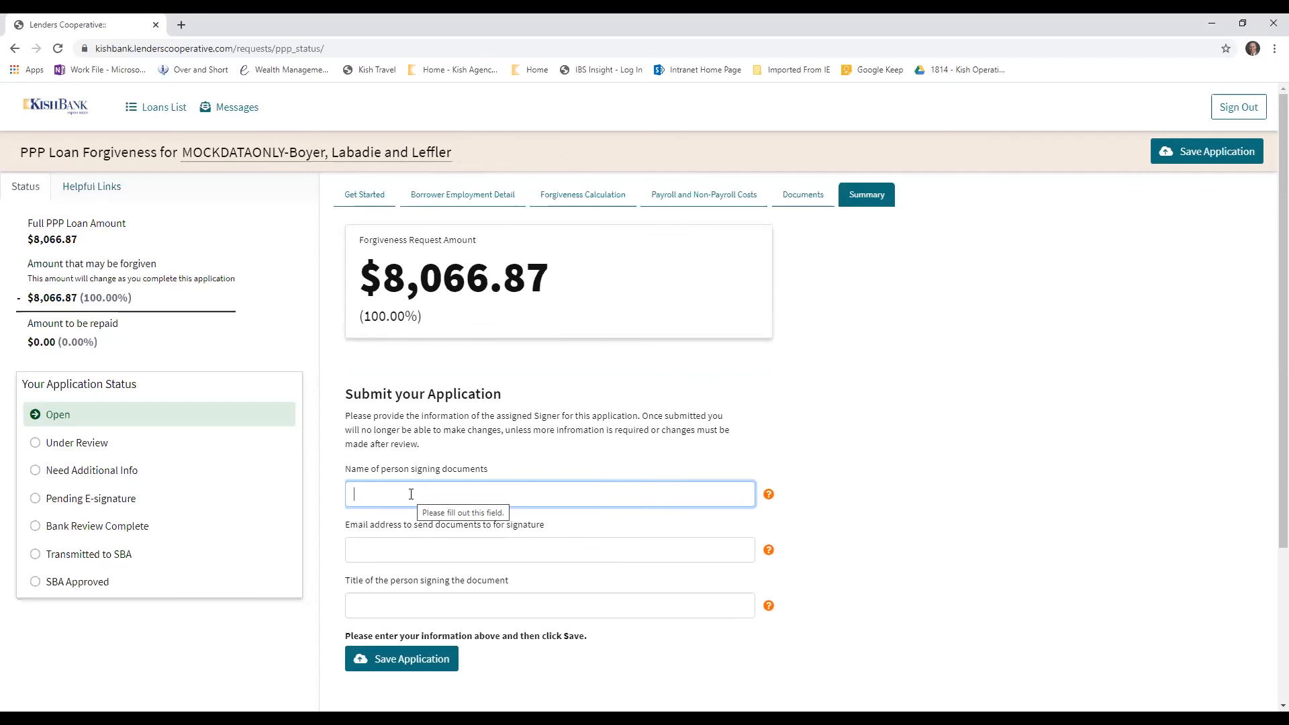
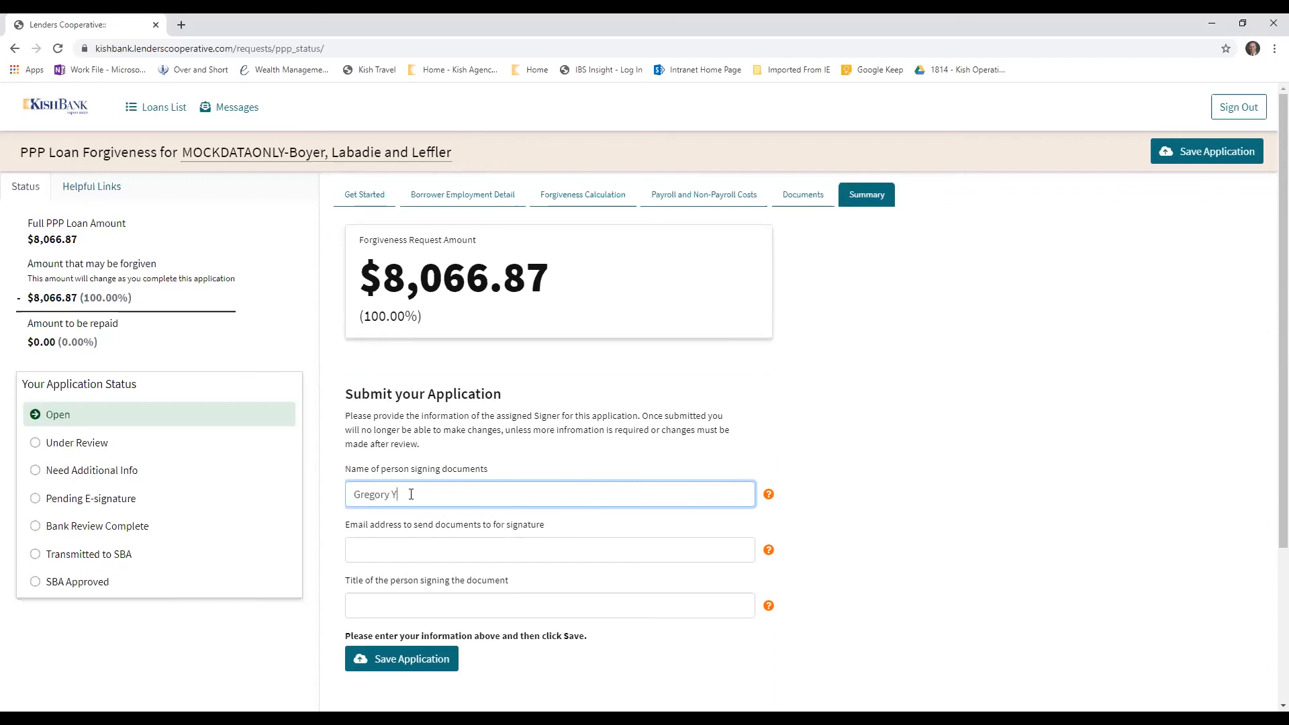
# Fill in the signer's email address for receiving the documents for signature
pyautogui.click(433, 556)
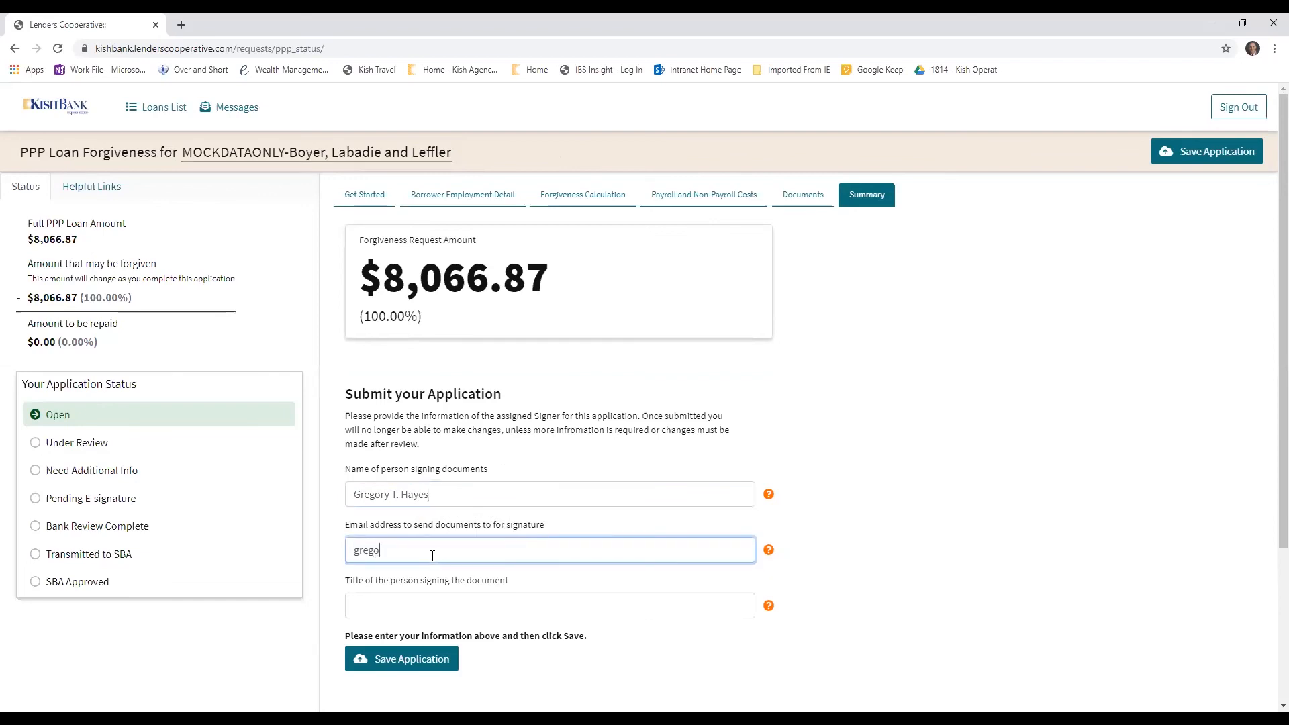
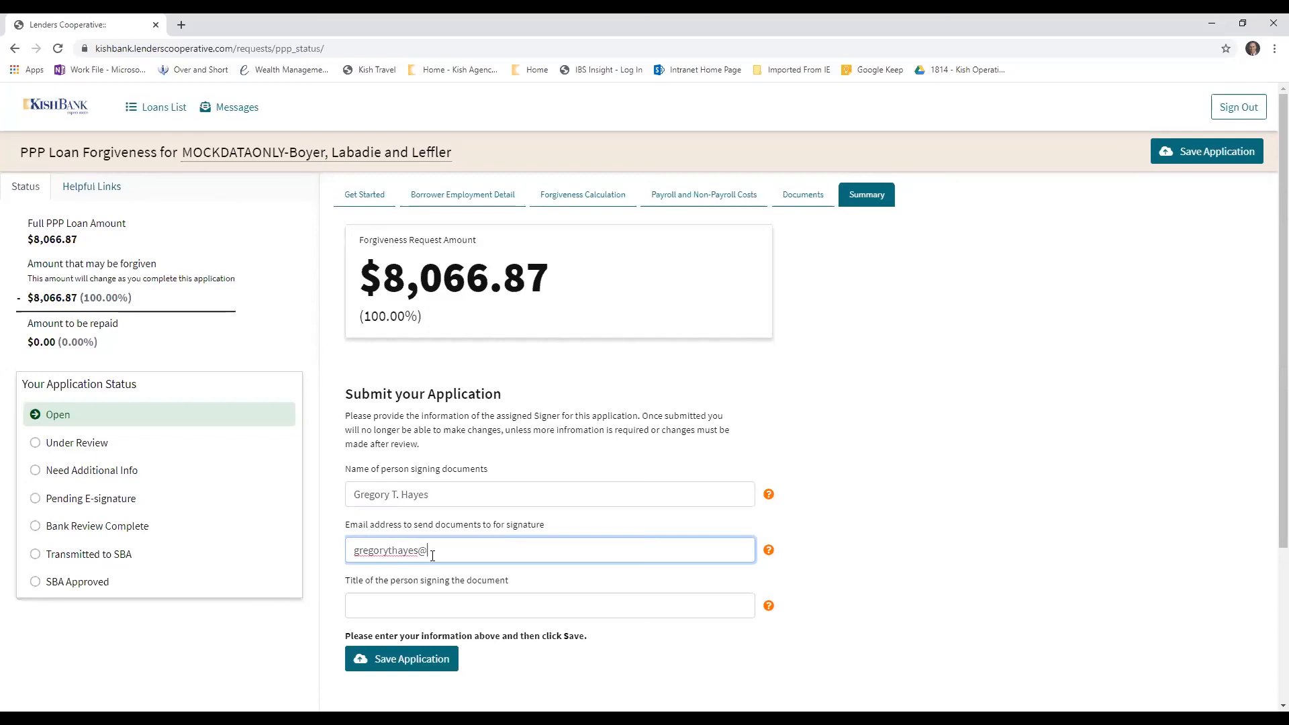
# Enter Owner as the title of the person signing the document and save the application
pyautogui.click(411, 606)
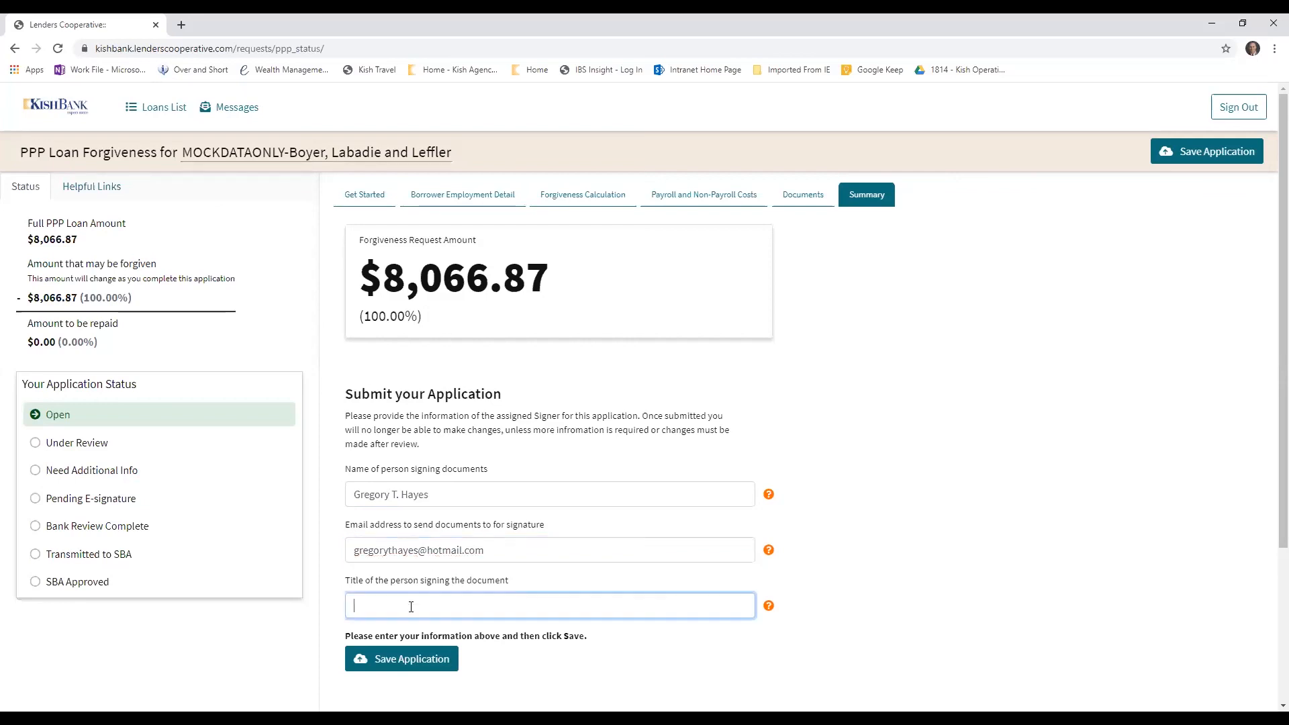
pyautogui.write('Owner')
pyautogui.click(1033, 527)
pyautogui.scroll(-2, 880, 537)
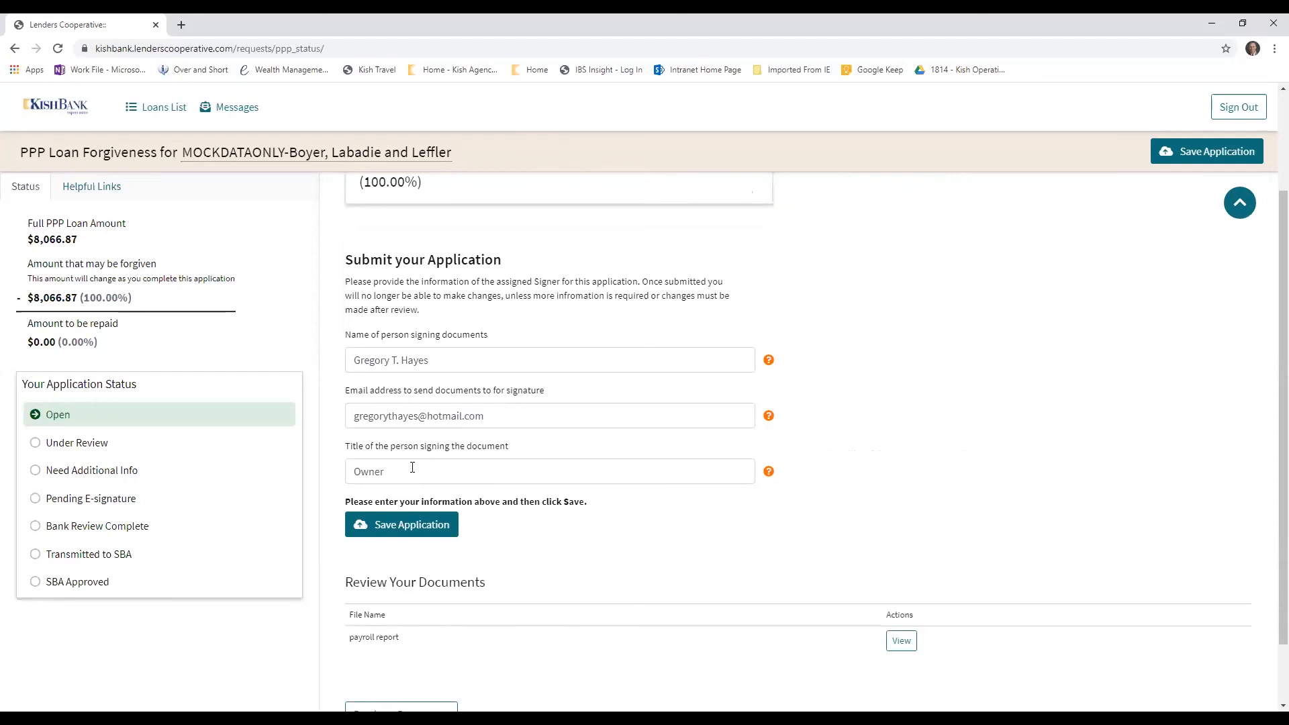
pyautogui.moveTo(769, 476)
pyautogui.click(428, 524)
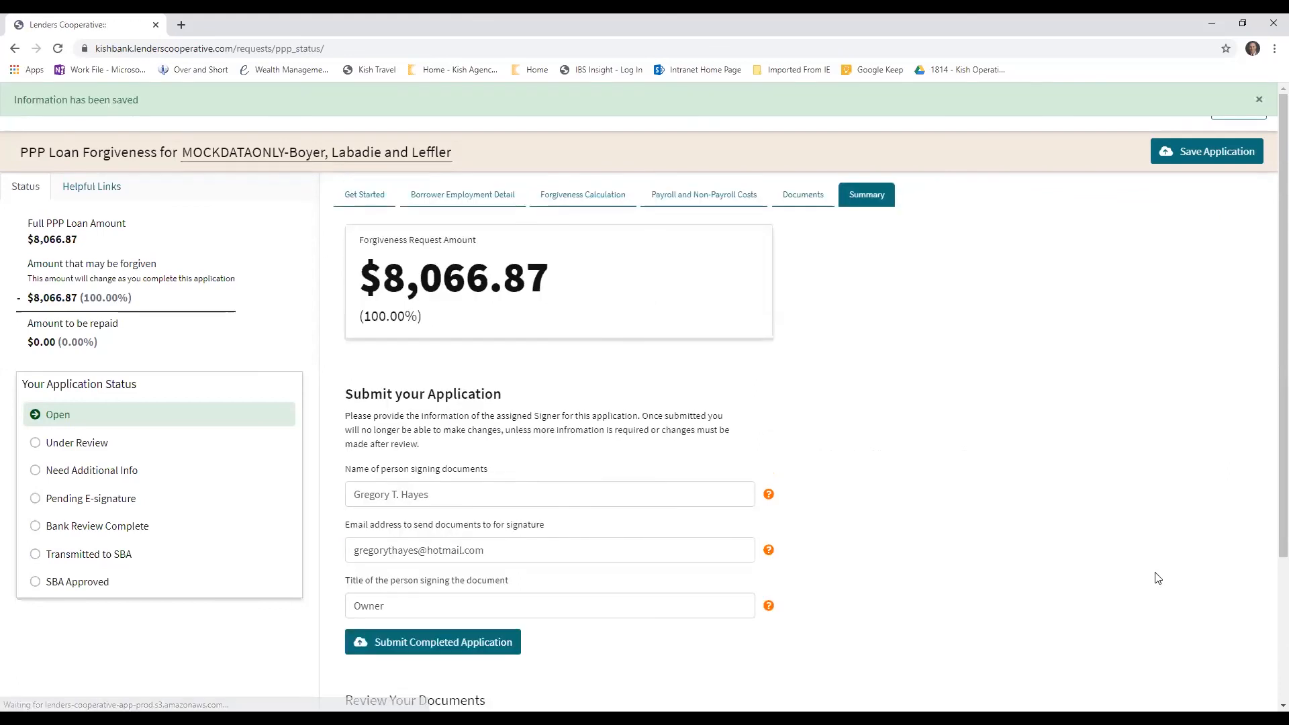
# Submit the completed forgiveness application, confirm the submission, and review the guidance on what to expect next
pyautogui.scroll(-2, 638, 613)
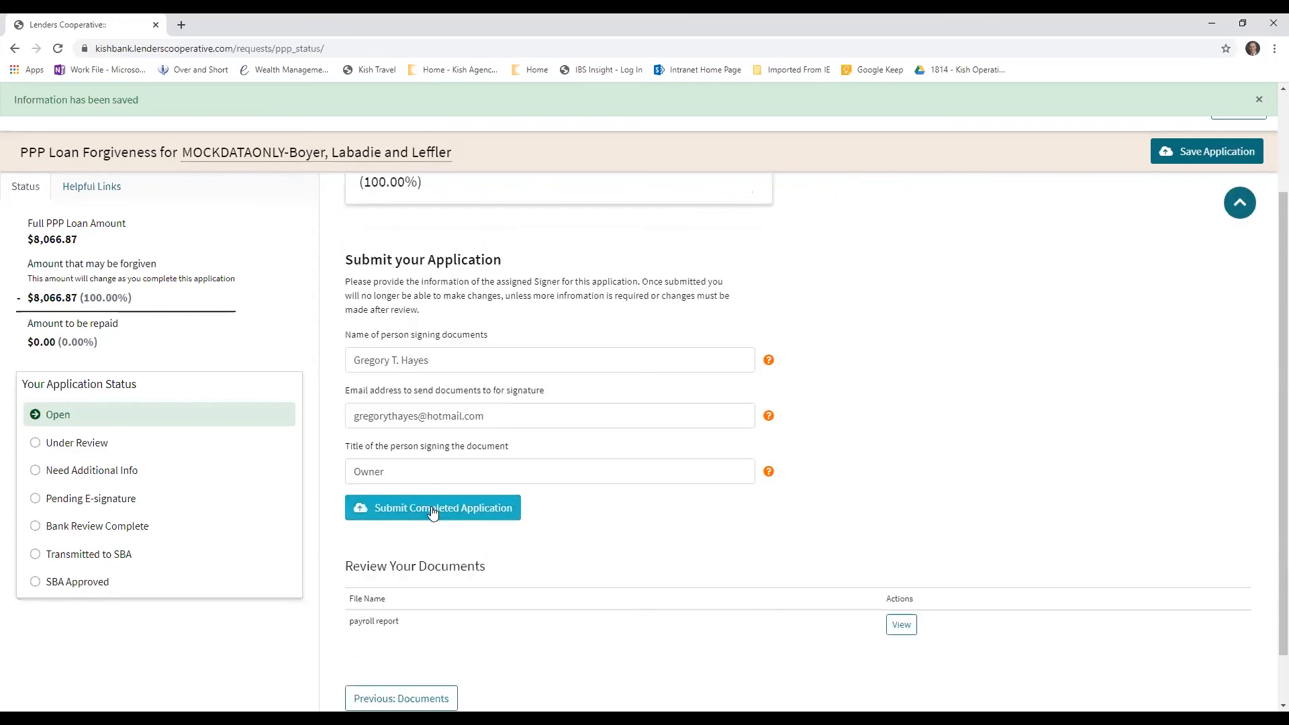
pyautogui.scroll(-1, 435, 514)
pyautogui.click(437, 455)
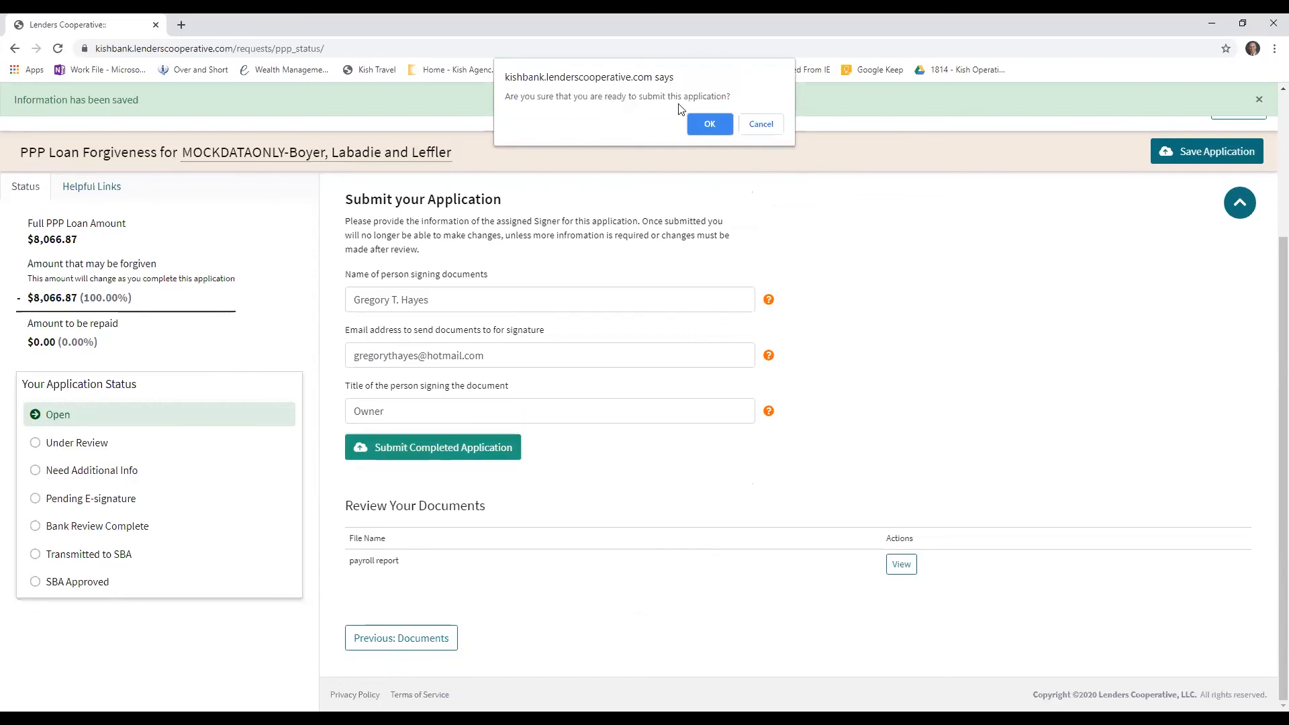
pyautogui.click(707, 124)
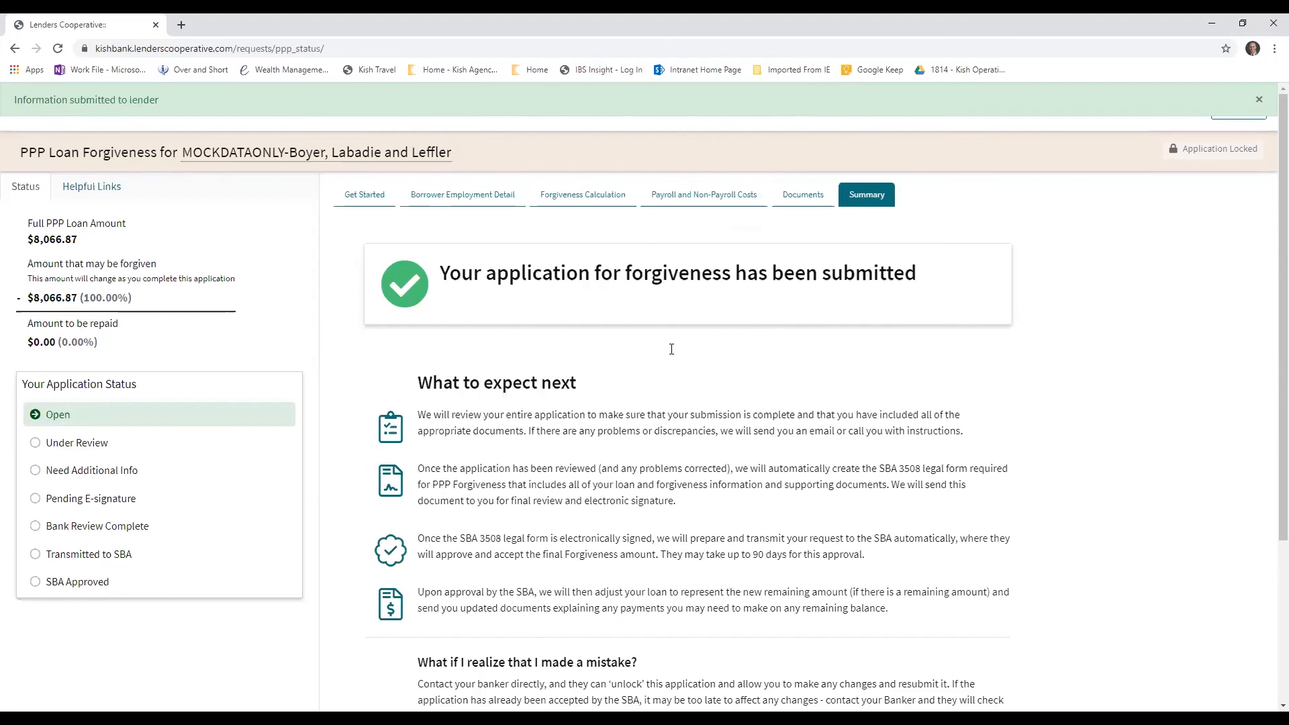
pyautogui.scroll(-2, 672, 349)
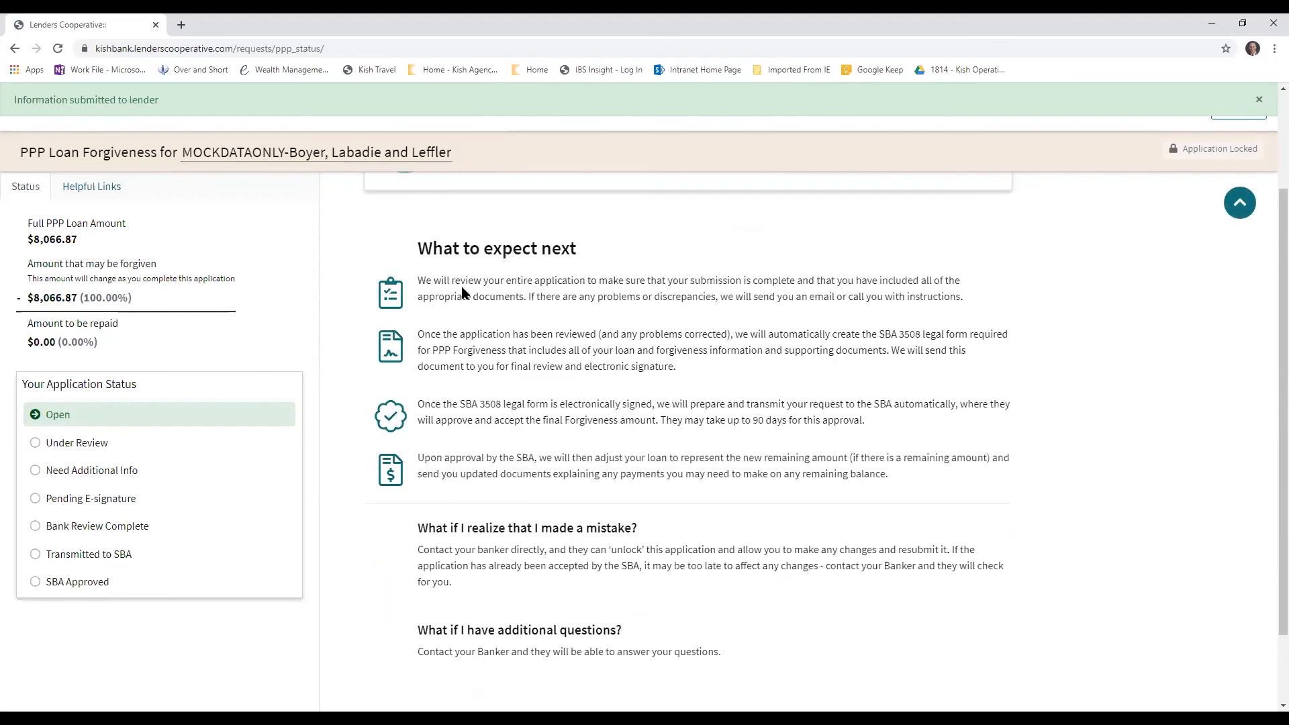
pyautogui.scroll(2, 576, 270)
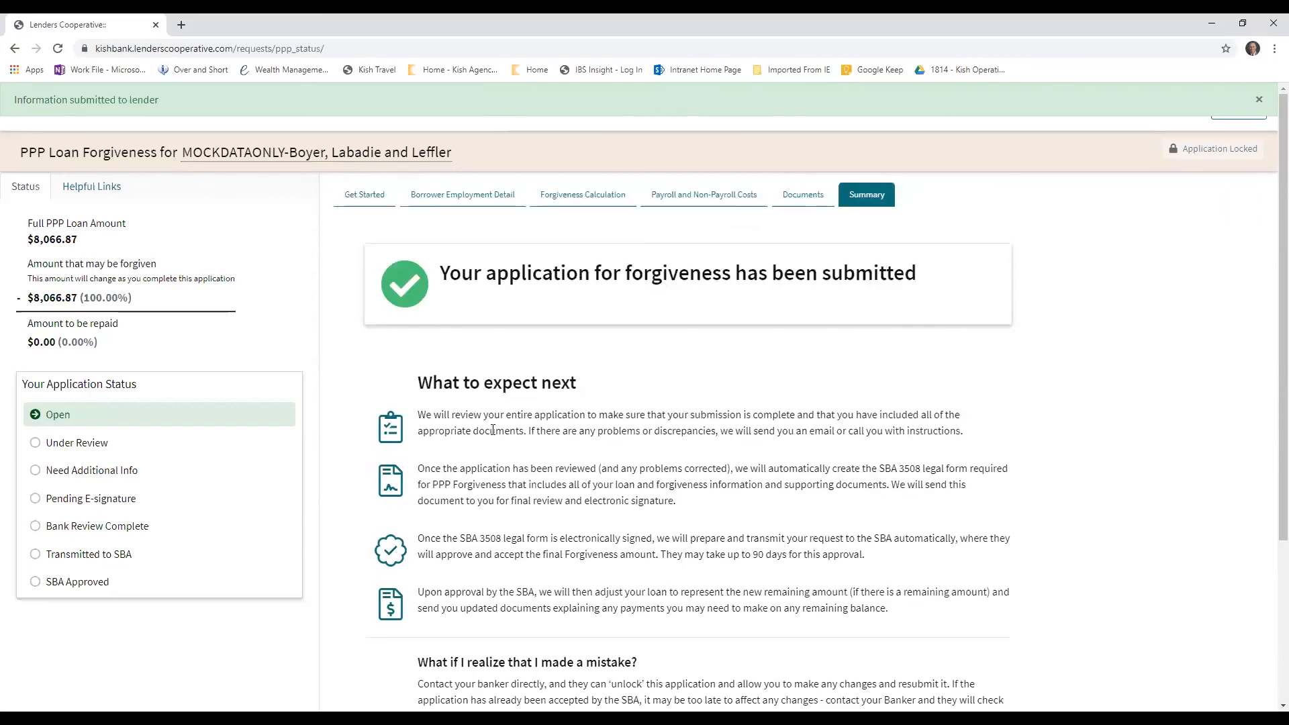
pyautogui.scroll(-2, 549, 366)
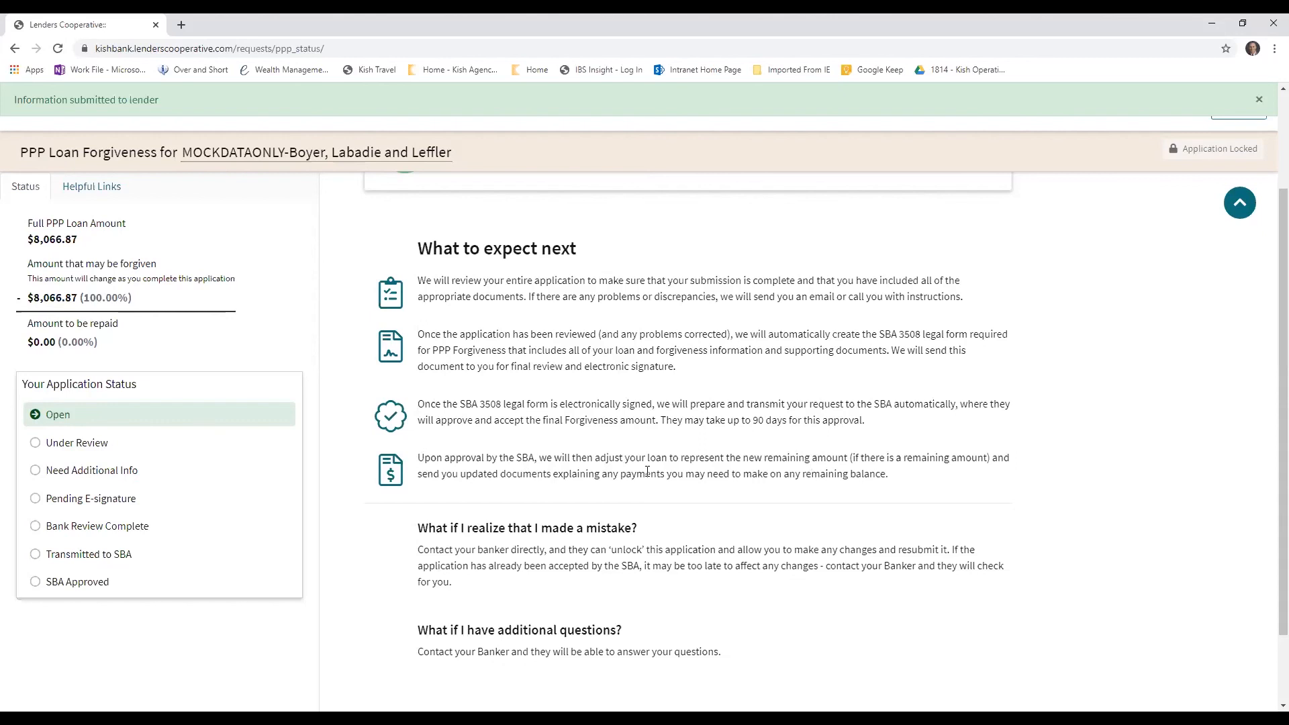
# Review the submission guidance, dismiss the saved notice, and check the Messages page before returning to the application
pyautogui.scroll(-2, 929, 474)
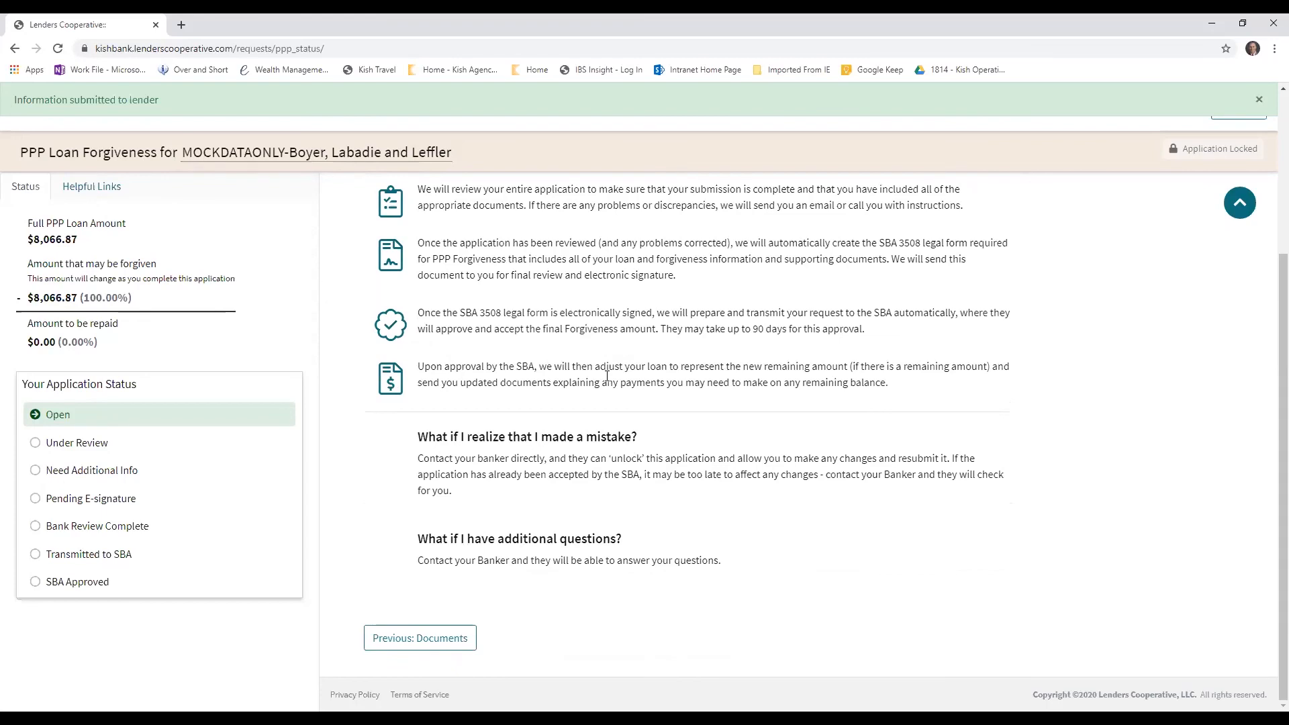
pyautogui.scroll(4, 816, 313)
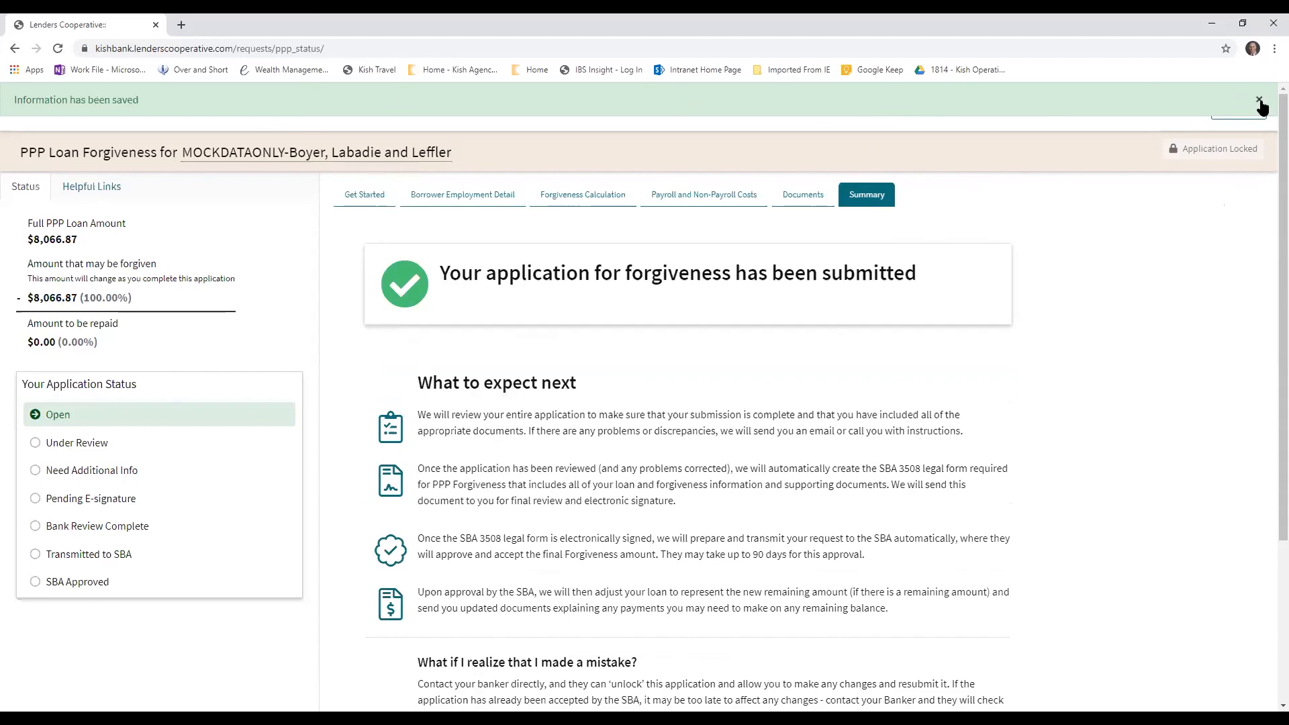
pyautogui.click(1259, 99)
pyautogui.click(250, 112)
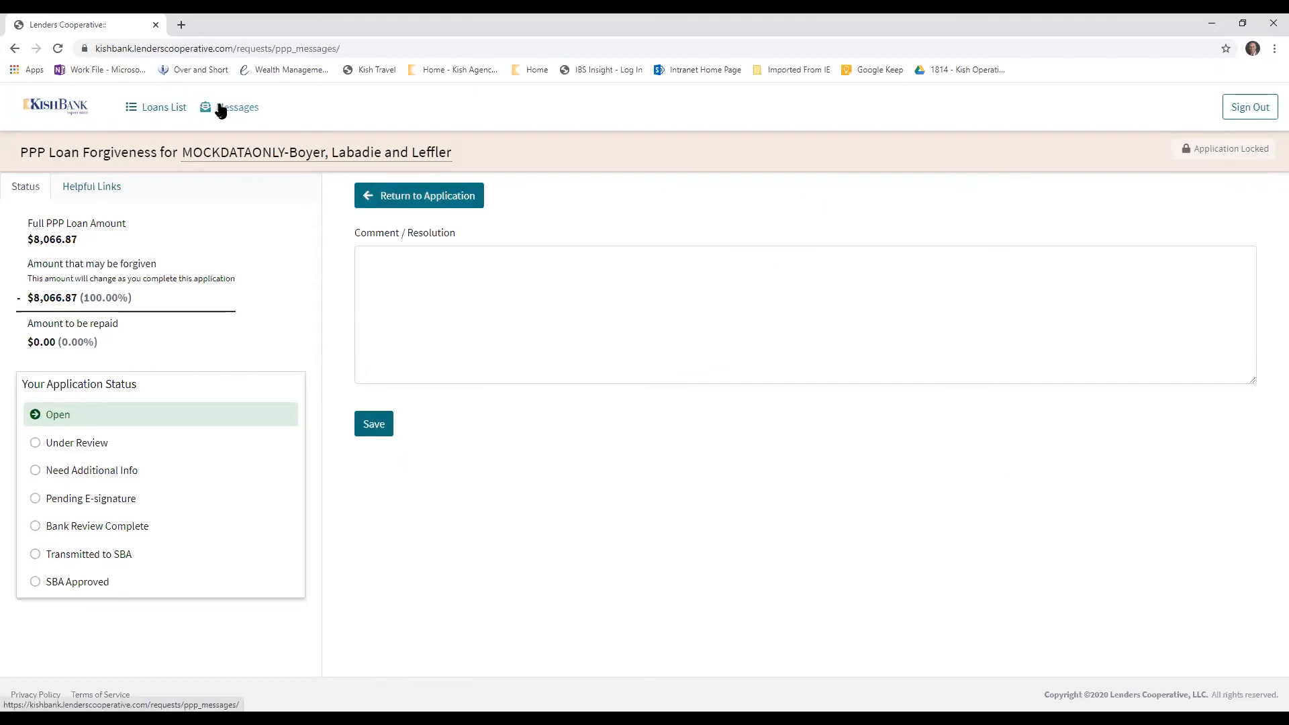
pyautogui.click(416, 196)
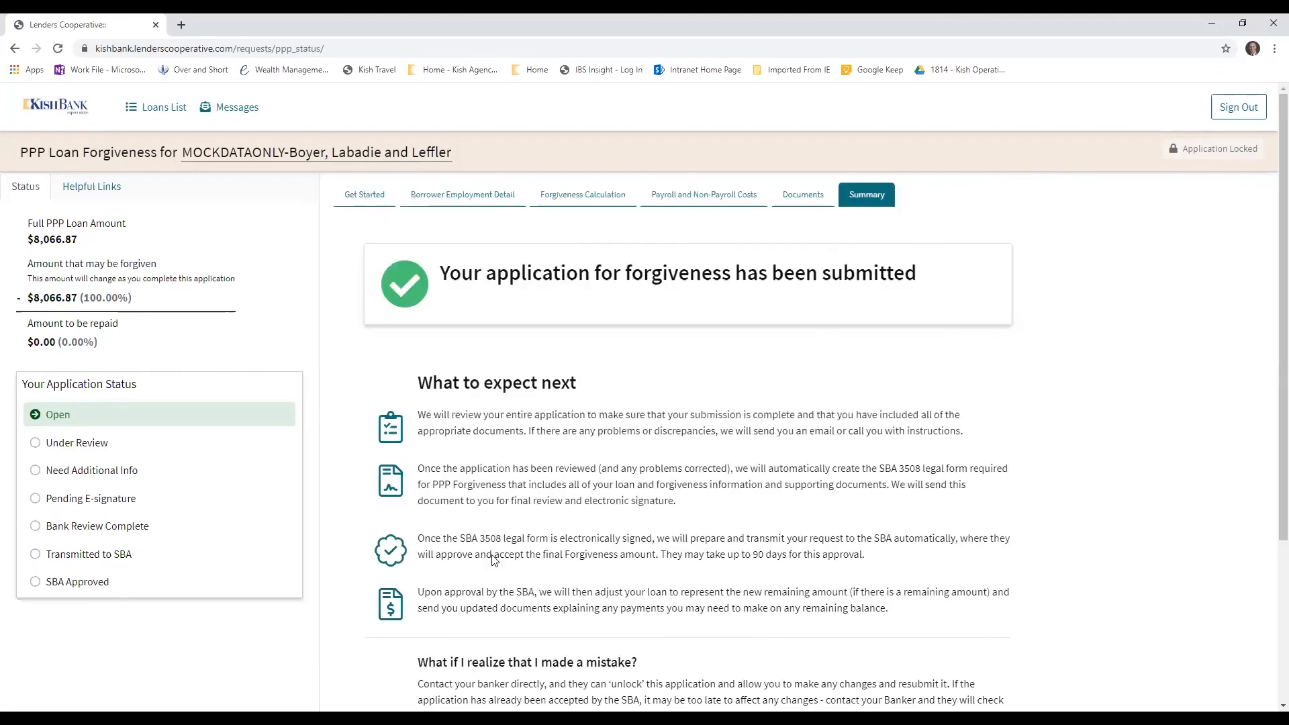
pyautogui.scroll(-3, 640, 549)
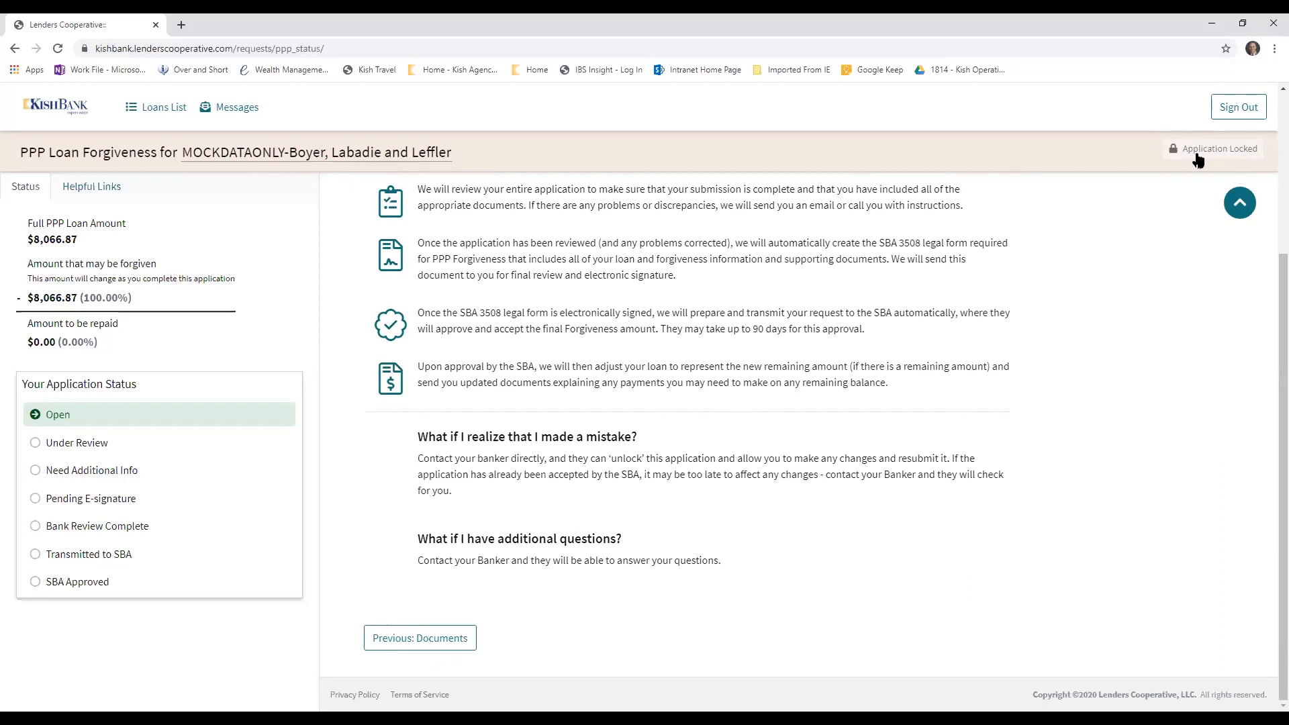
pyautogui.scroll(3, 582, 336)
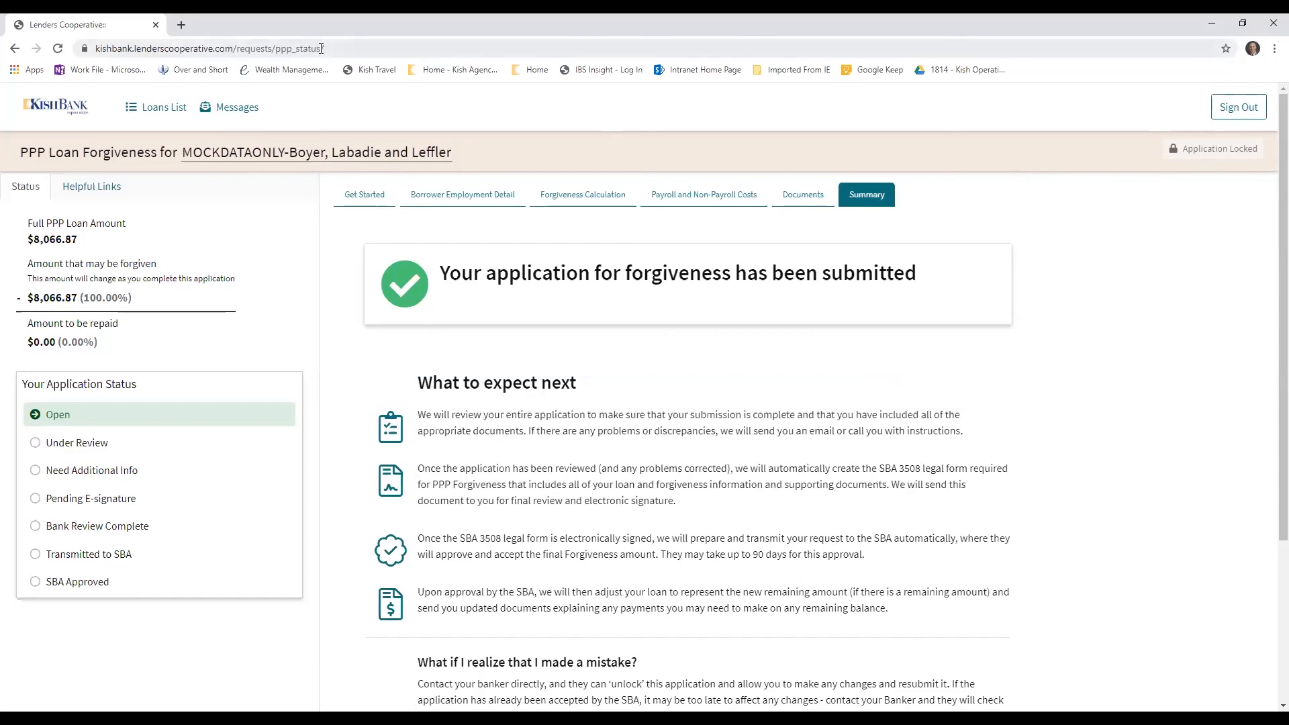
# Sign out of the portal and confirm the logout
pyautogui.click(1254, 111)
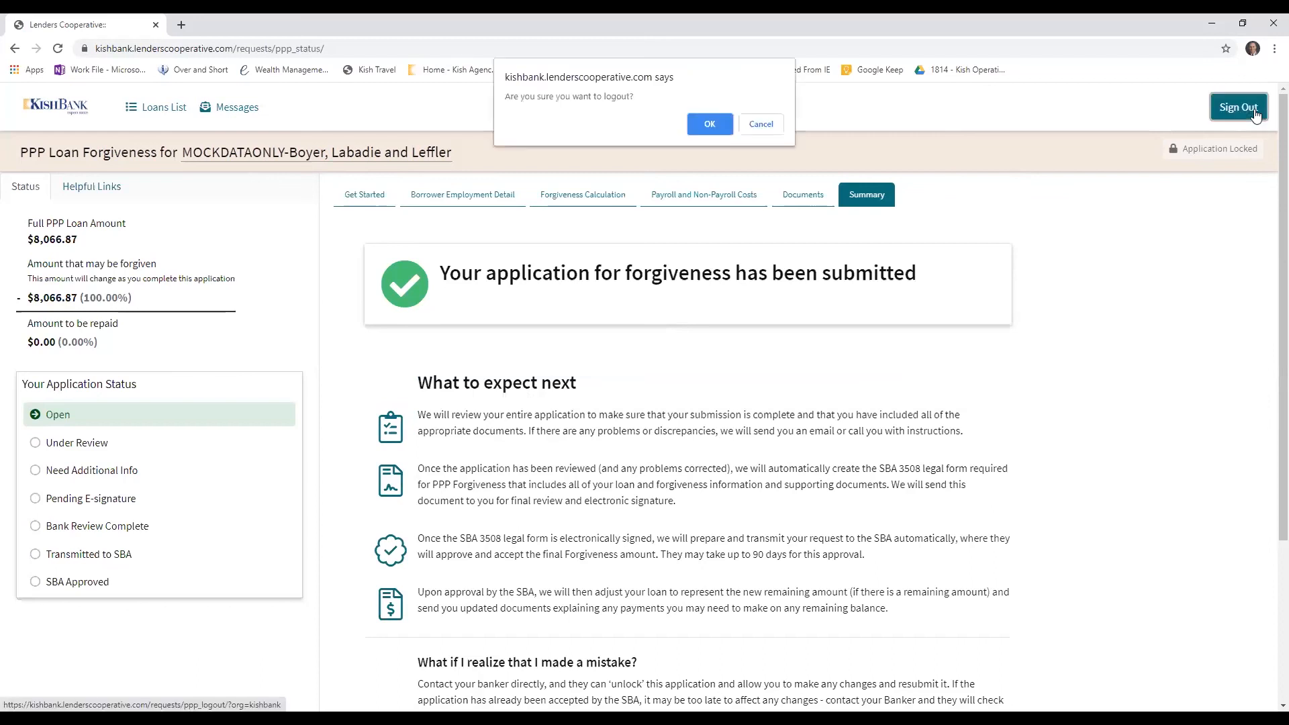
pyautogui.click(705, 124)
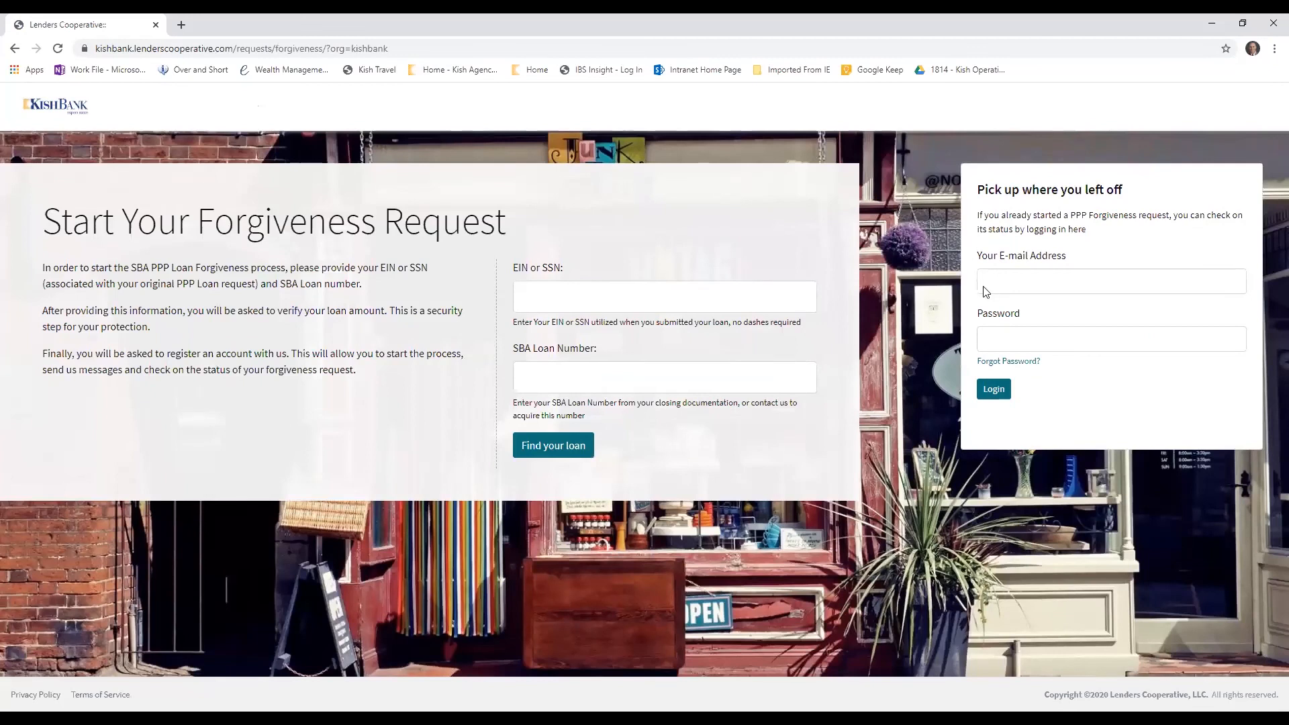
# Fill in the saved account e-mail address and the account password, and log in to resume the forgiveness request
pyautogui.click(1005, 281)
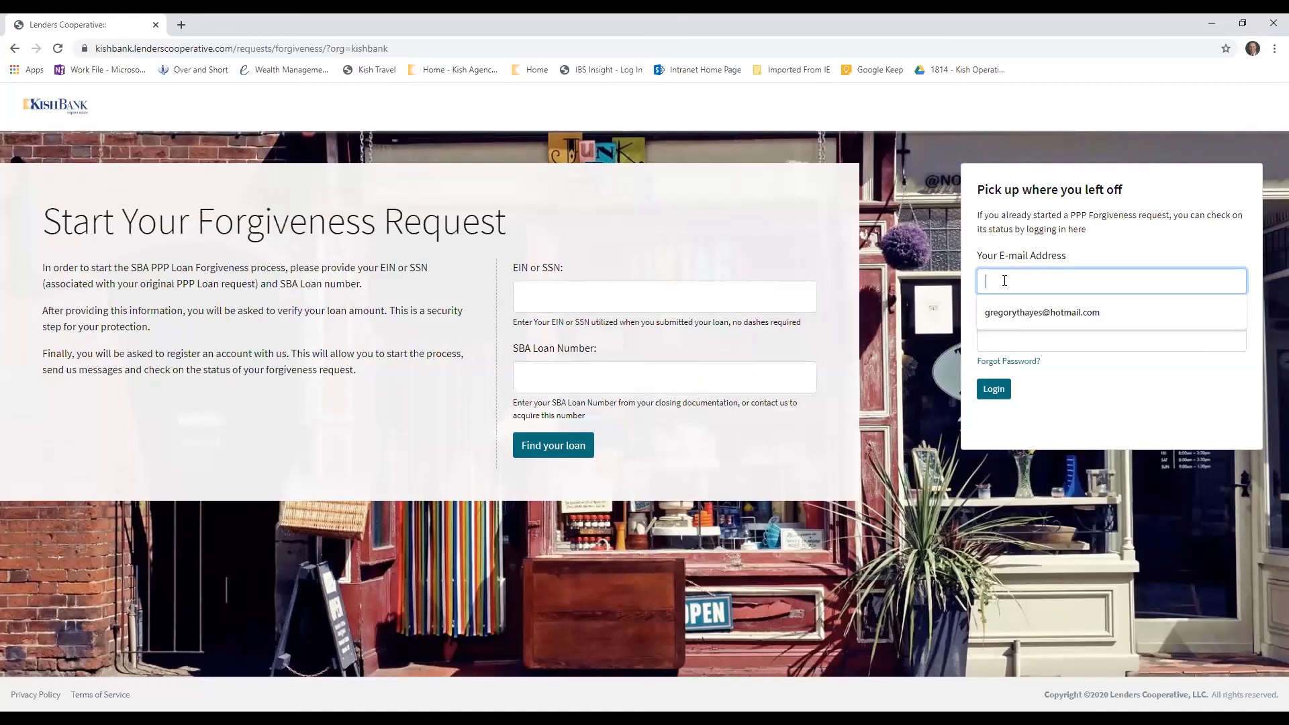
pyautogui.click(1036, 307)
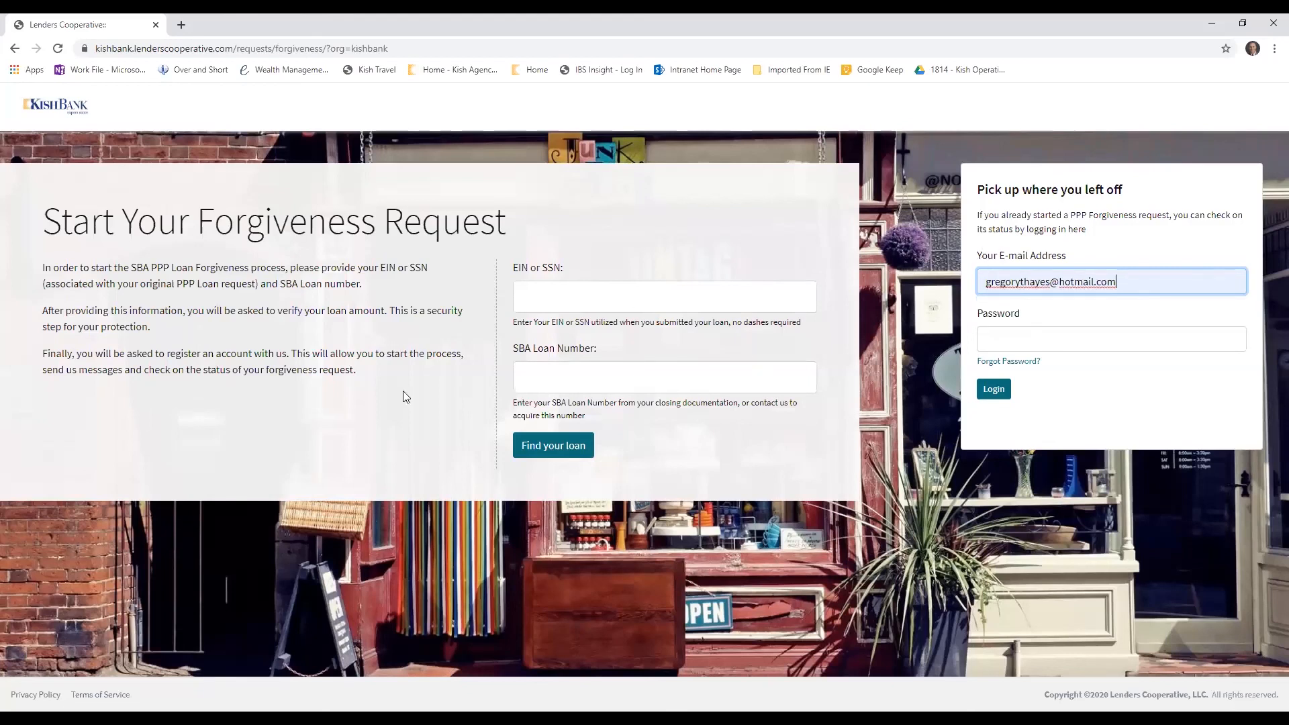
pyautogui.click(1054, 339)
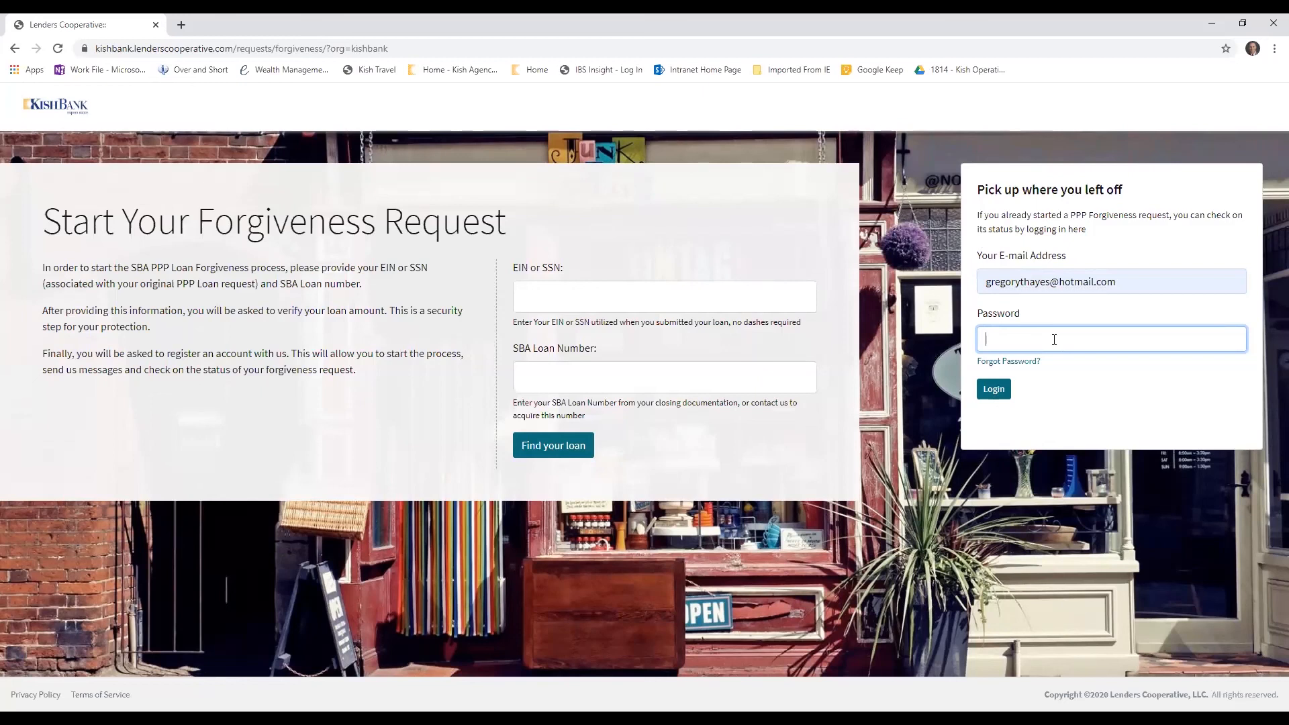
pyautogui.write('•••')
pyautogui.press('BackSpace')
pyautogui.press('BackSpace')
pyautogui.press('BackSpace')
pyautogui.write('••••••••')
pyautogui.click(1005, 394)
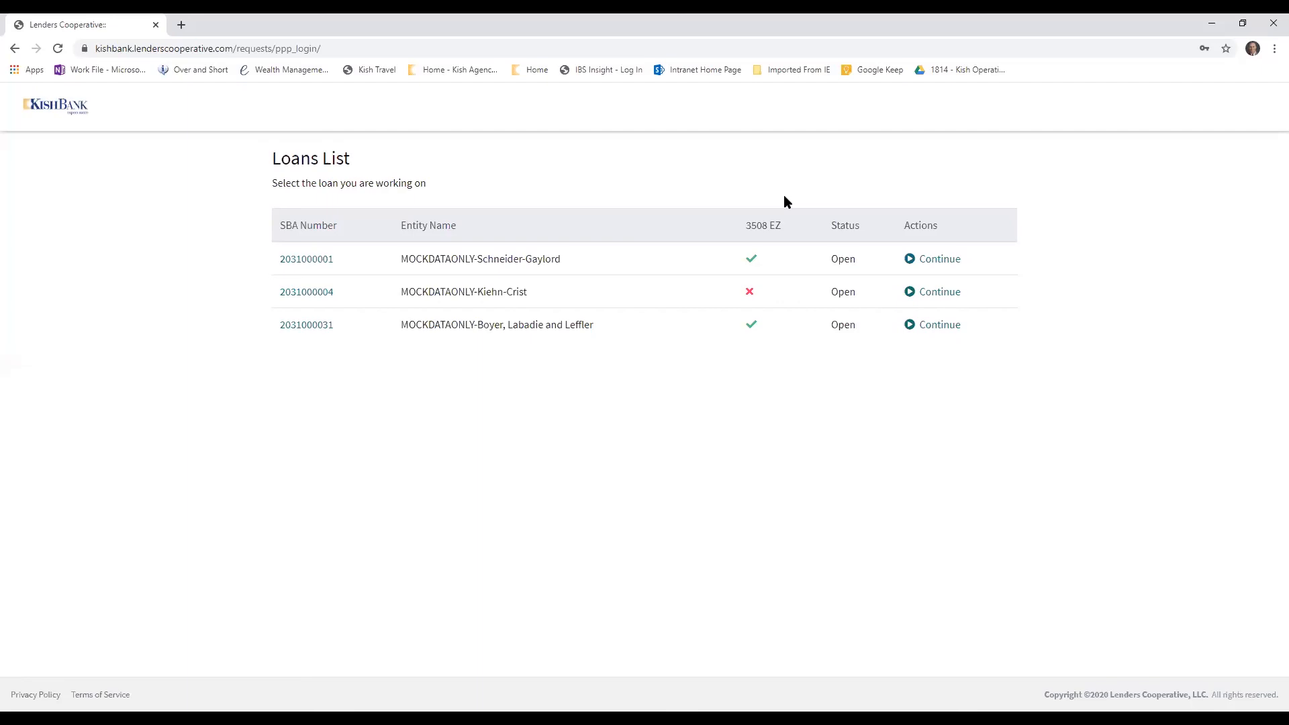
# Return to the forgiveness start page and examine the EIN or SSN and SBA Loan Number fields
pyautogui.click(14, 52)
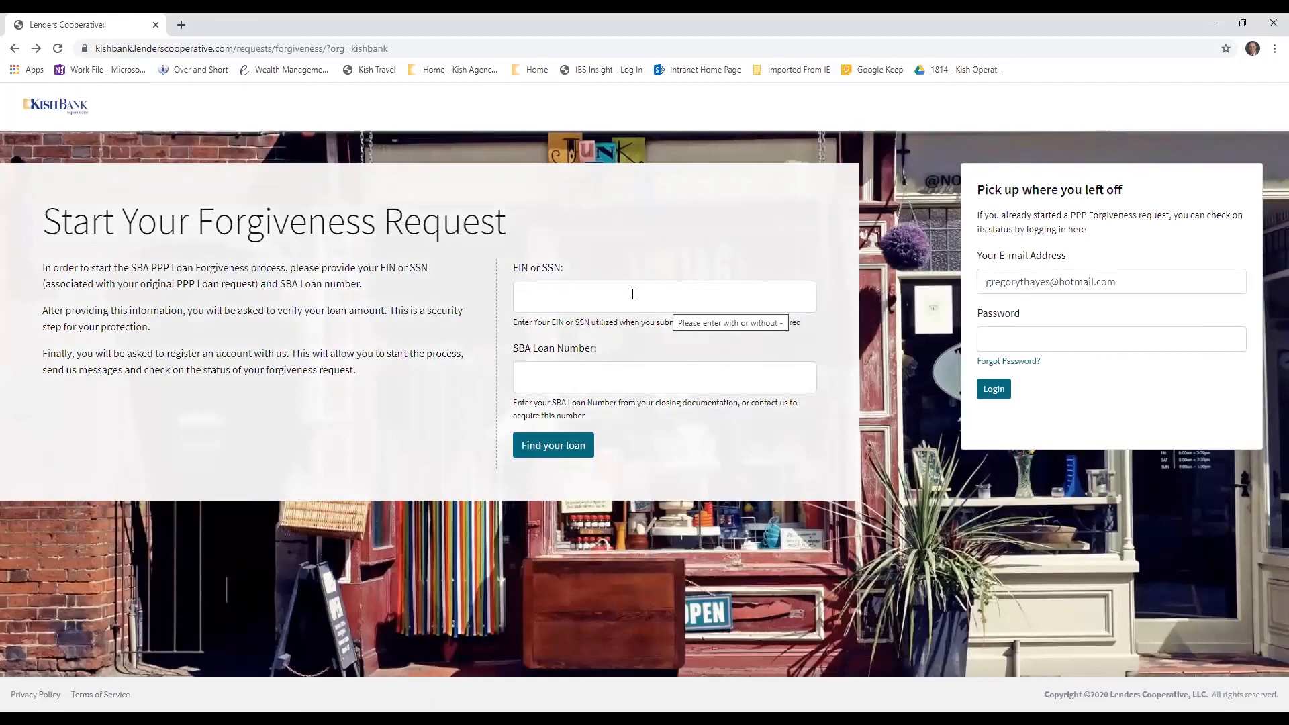
pyautogui.click(621, 293)
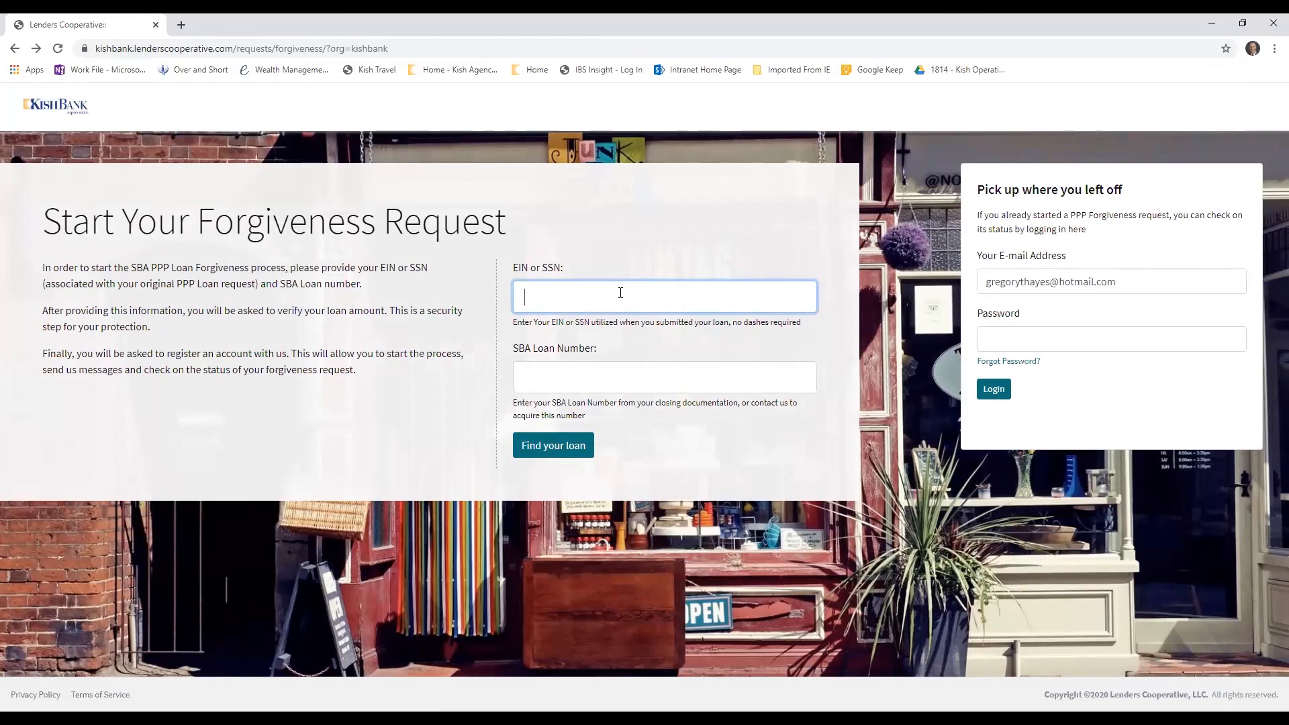
pyautogui.click(629, 379)
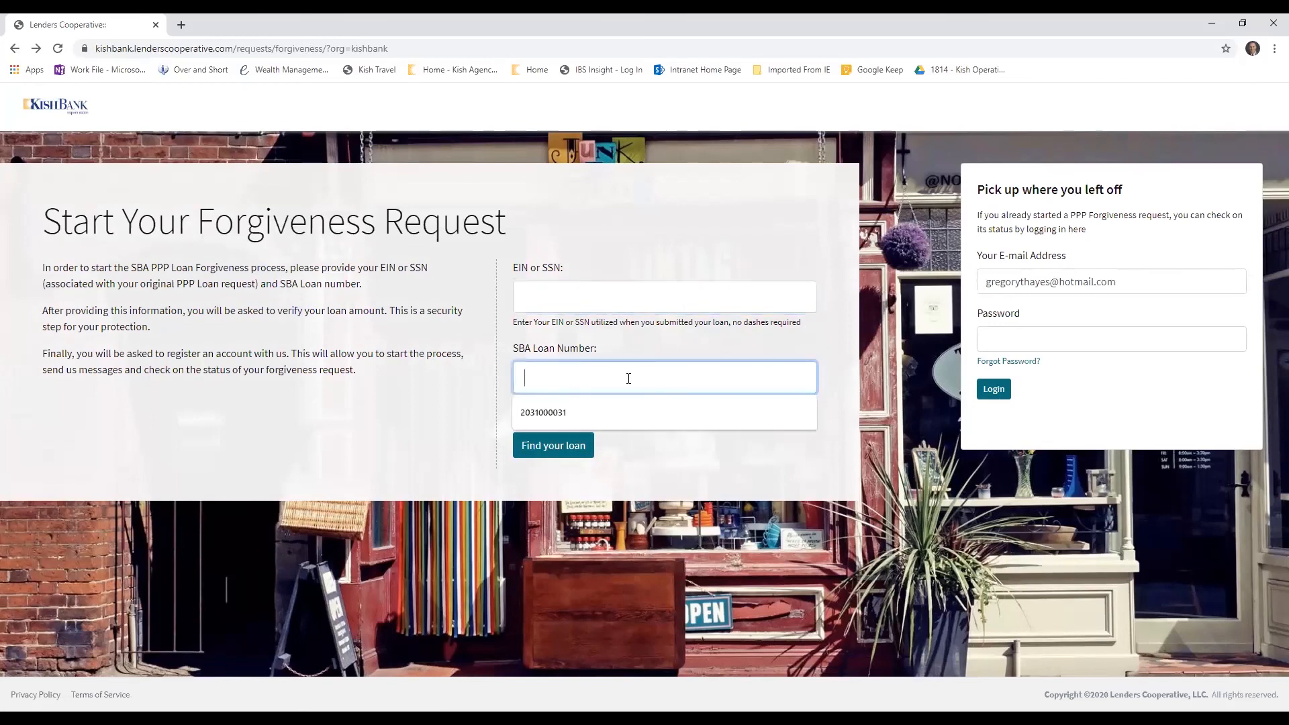
pyautogui.click(423, 388)
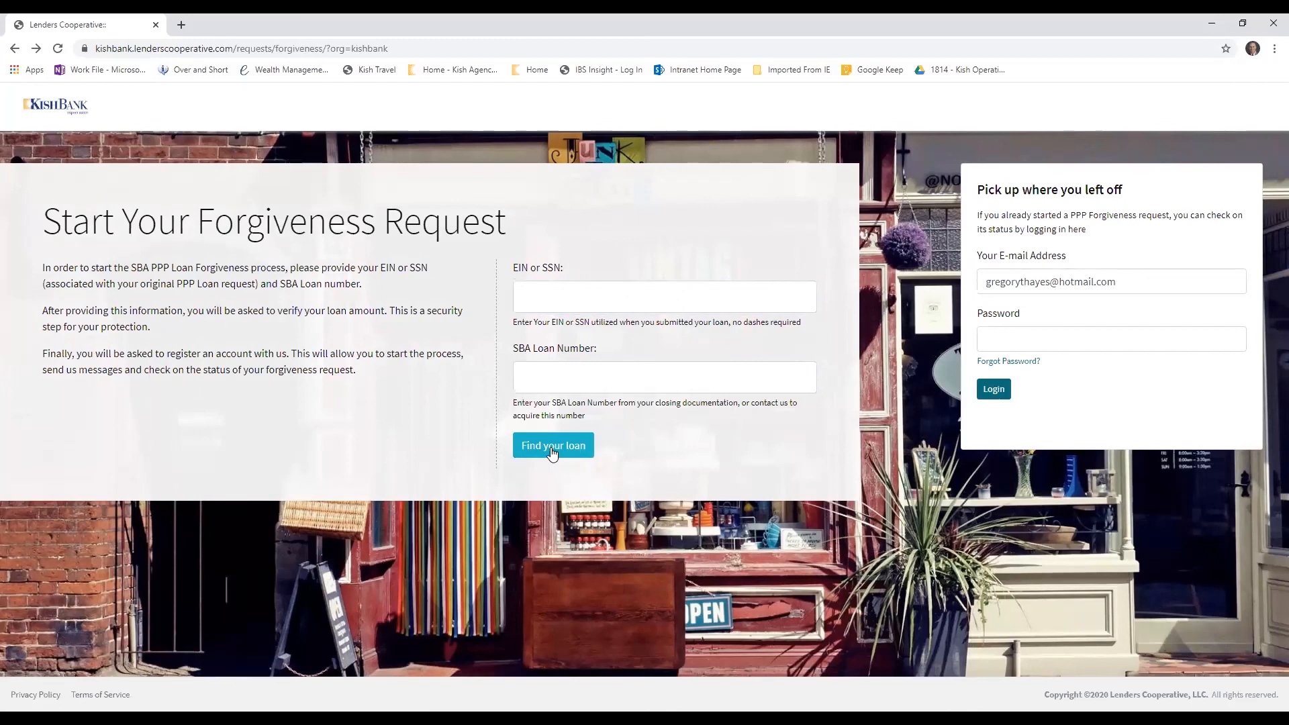
# Enter the account password again for the existing e-mail and log in to reach the loans list
pyautogui.click(1074, 350)
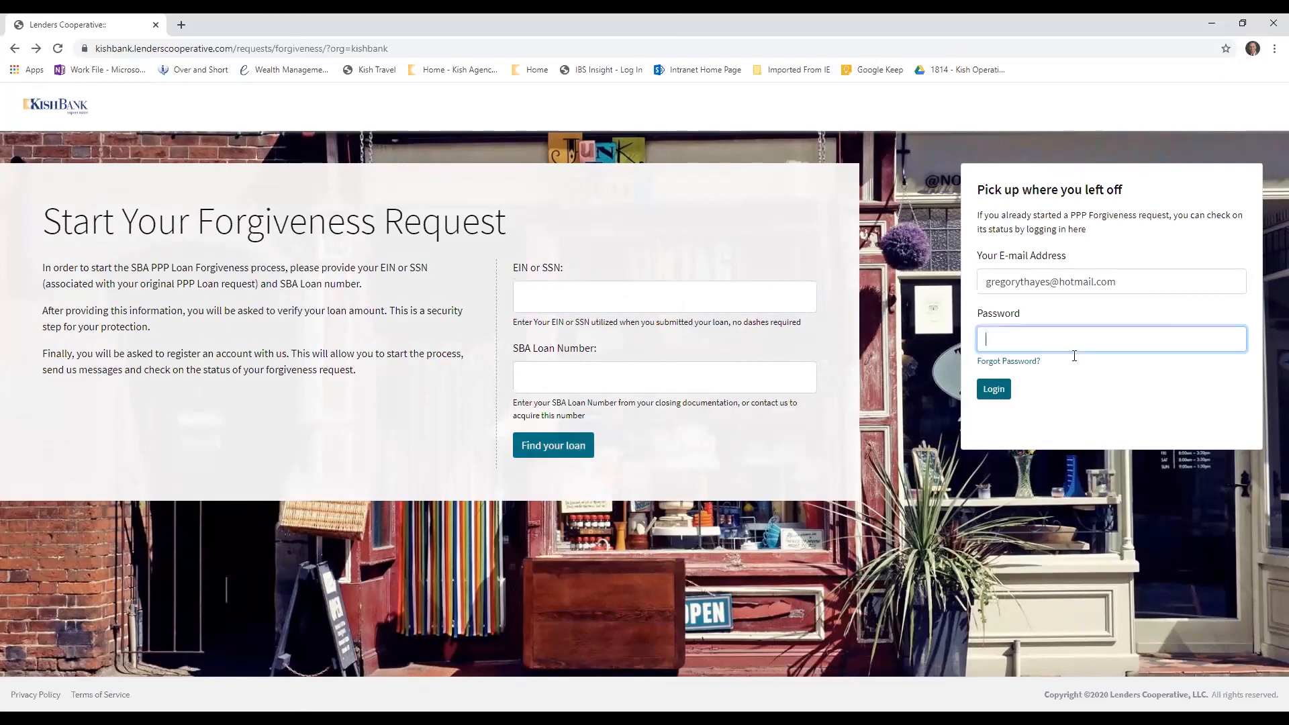
pyautogui.write('•••')
pyautogui.press('BackSpace')
pyautogui.press('BackSpace')
pyautogui.press('BackSpace')
pyautogui.write('•••••••')
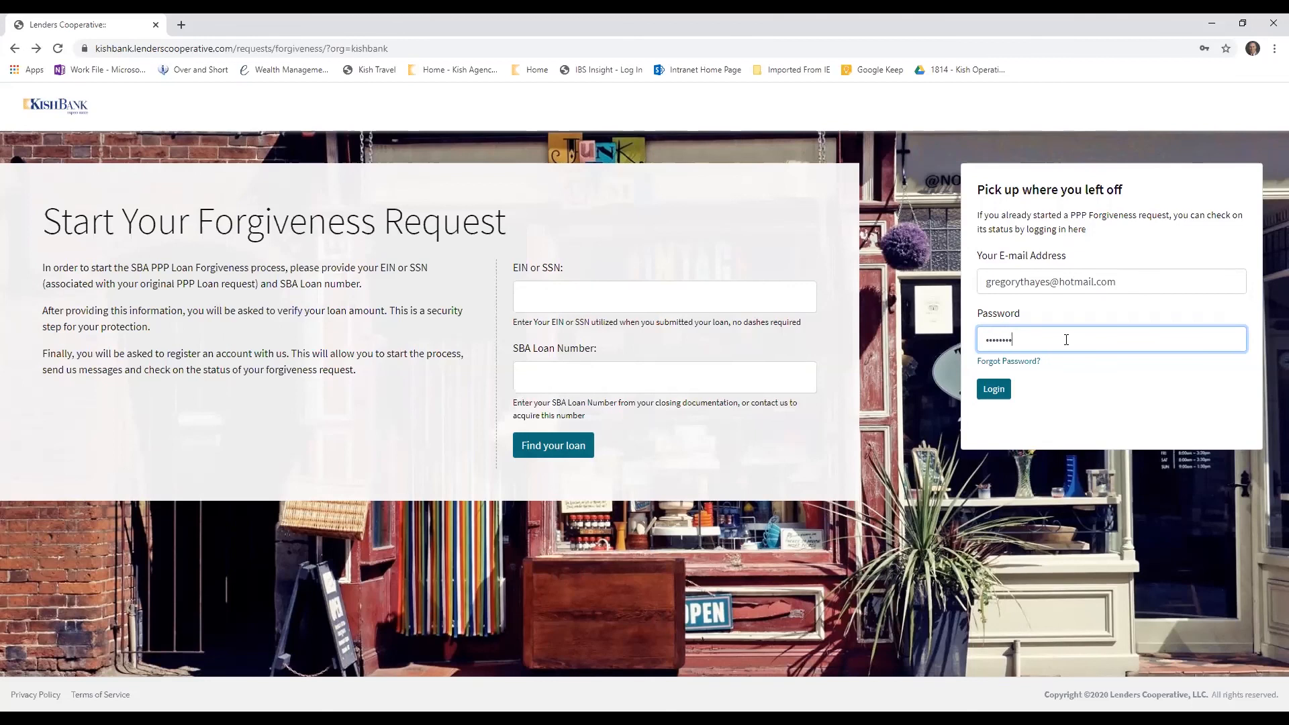
pyautogui.press('Return')
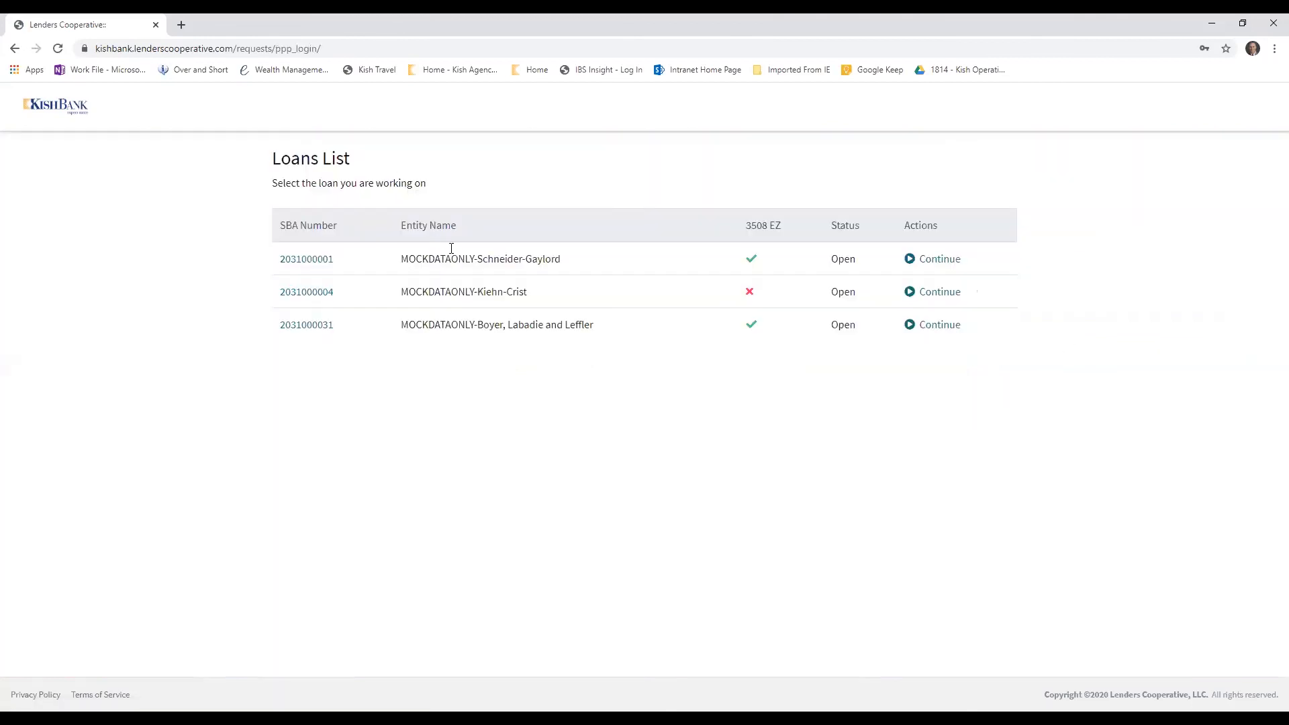
# Open the MOCKDATAONLY-Schneider-Gaylord loan and look through its Borrower Employment Detail and Summary pages, ending on Get Started
pyautogui.click(316, 262)
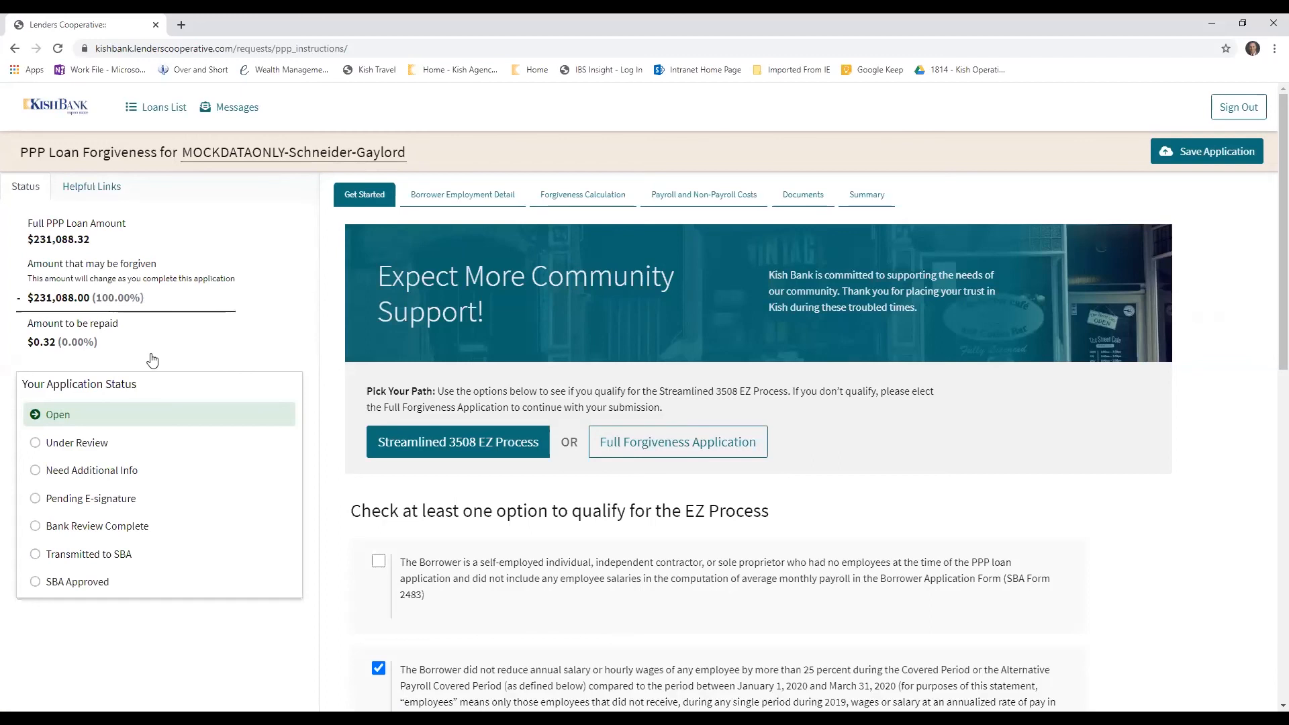
pyautogui.click(456, 198)
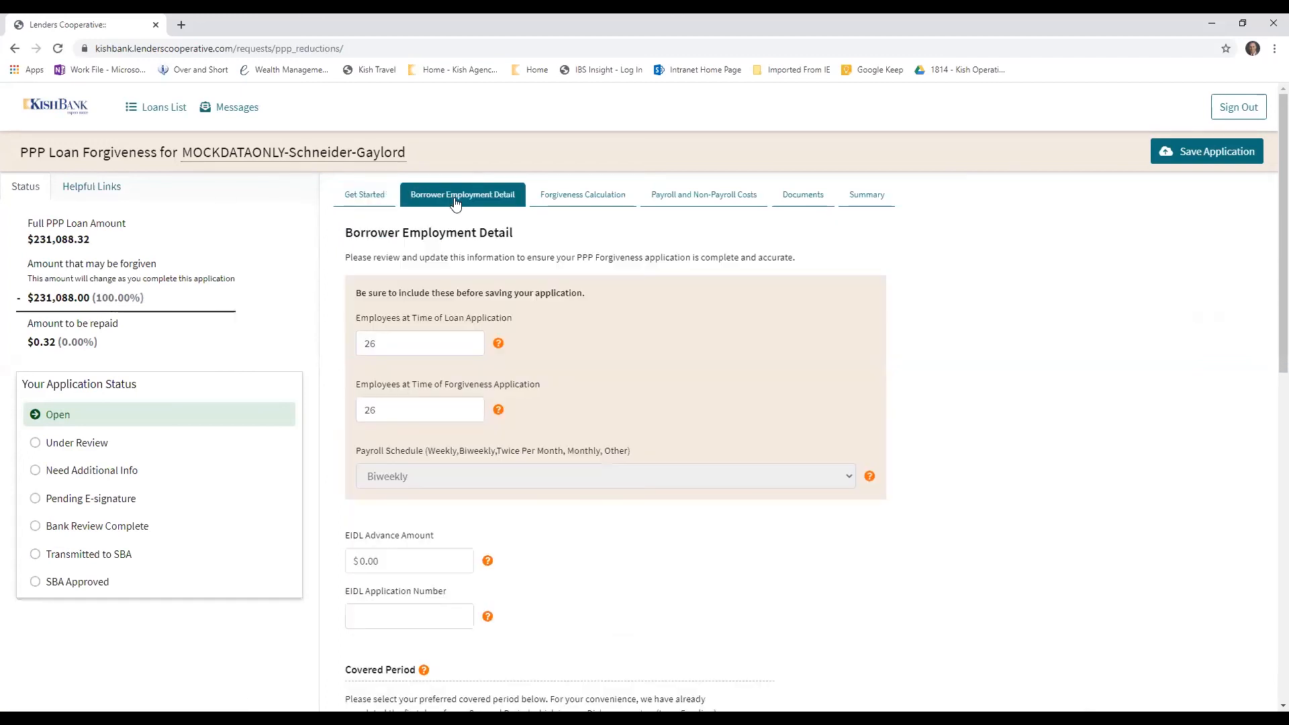
pyautogui.click(359, 195)
pyautogui.click(861, 196)
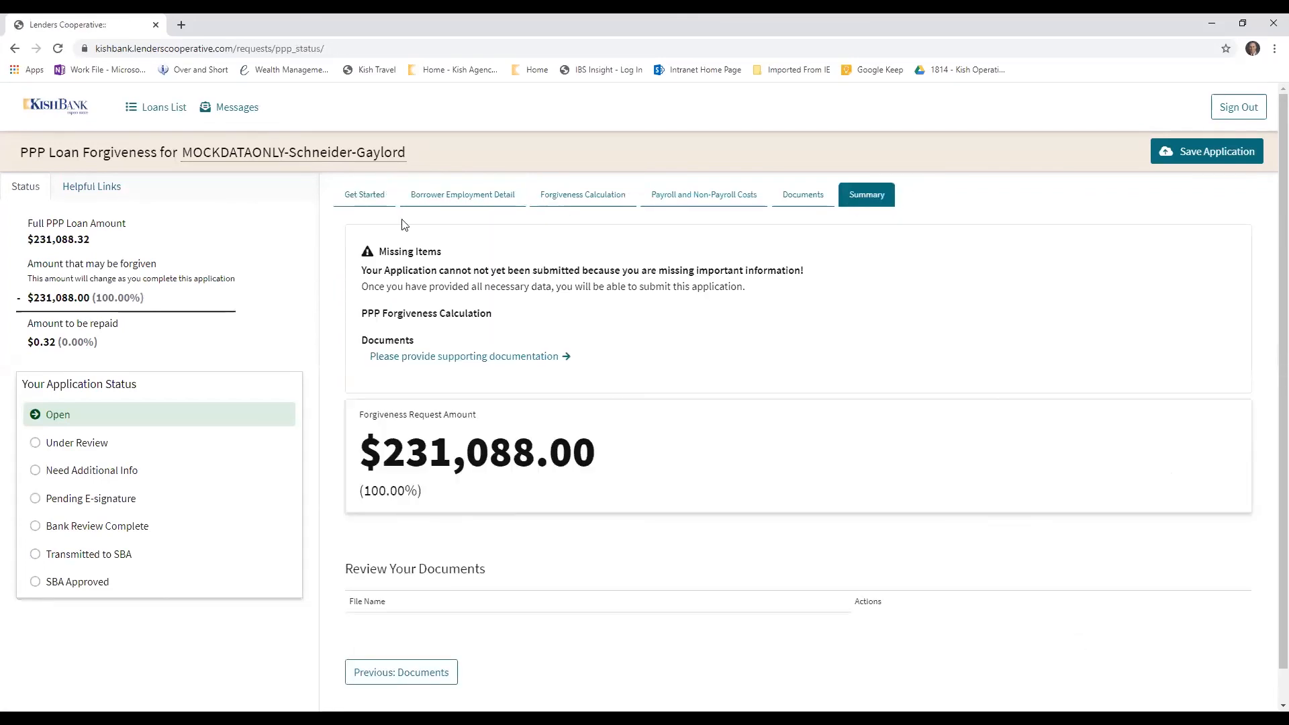
pyautogui.click(365, 202)
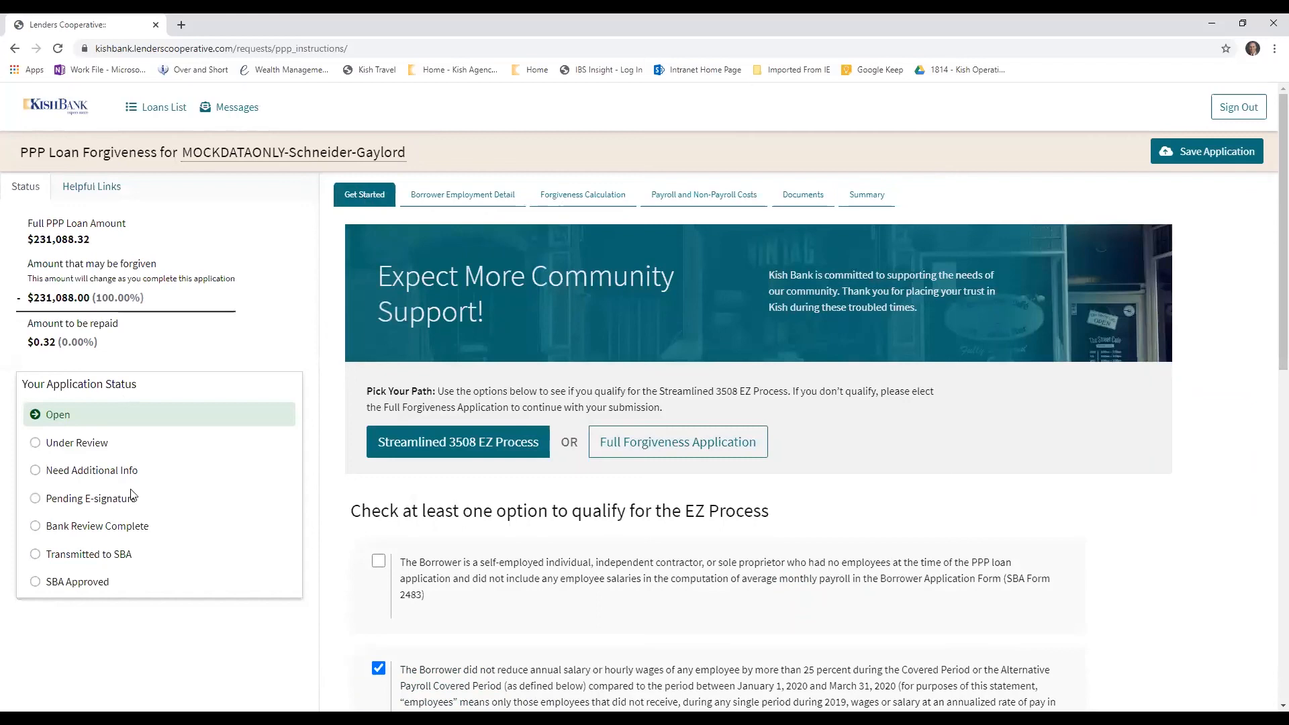
# Compare the Full Forgiveness Application path with the Streamlined 3508 EZ Process and its qualification options
pyautogui.scroll(-3, 154, 516)
pyautogui.scroll(-4, 157, 517)
pyautogui.scroll(8, 156, 518)
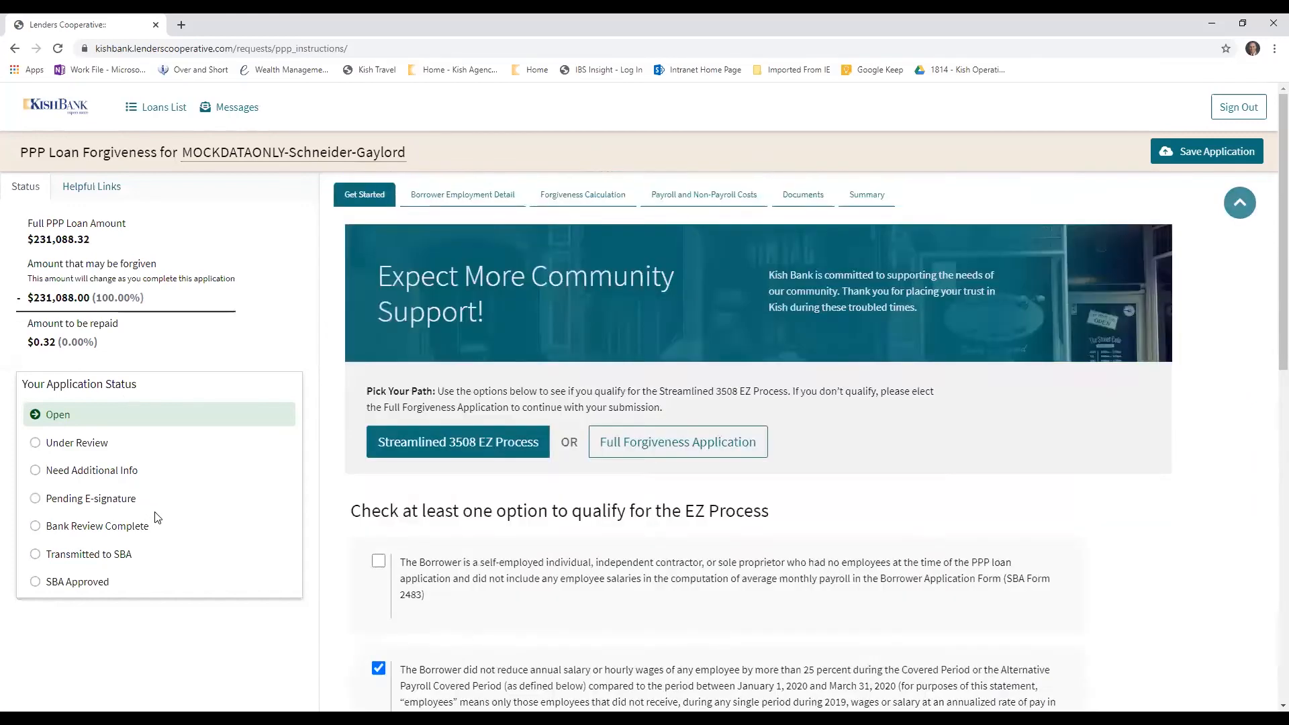
pyautogui.scroll(-11, 158, 518)
pyautogui.scroll(11, 201, 462)
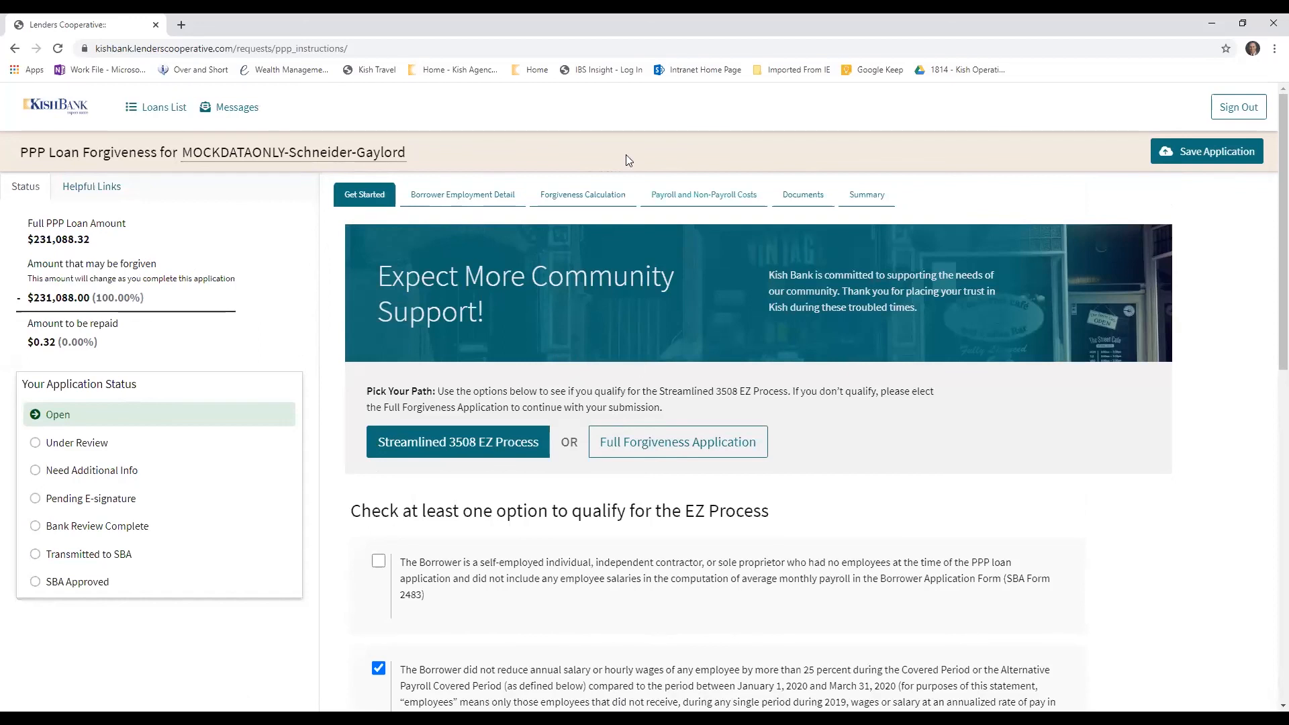
pyautogui.click(654, 448)
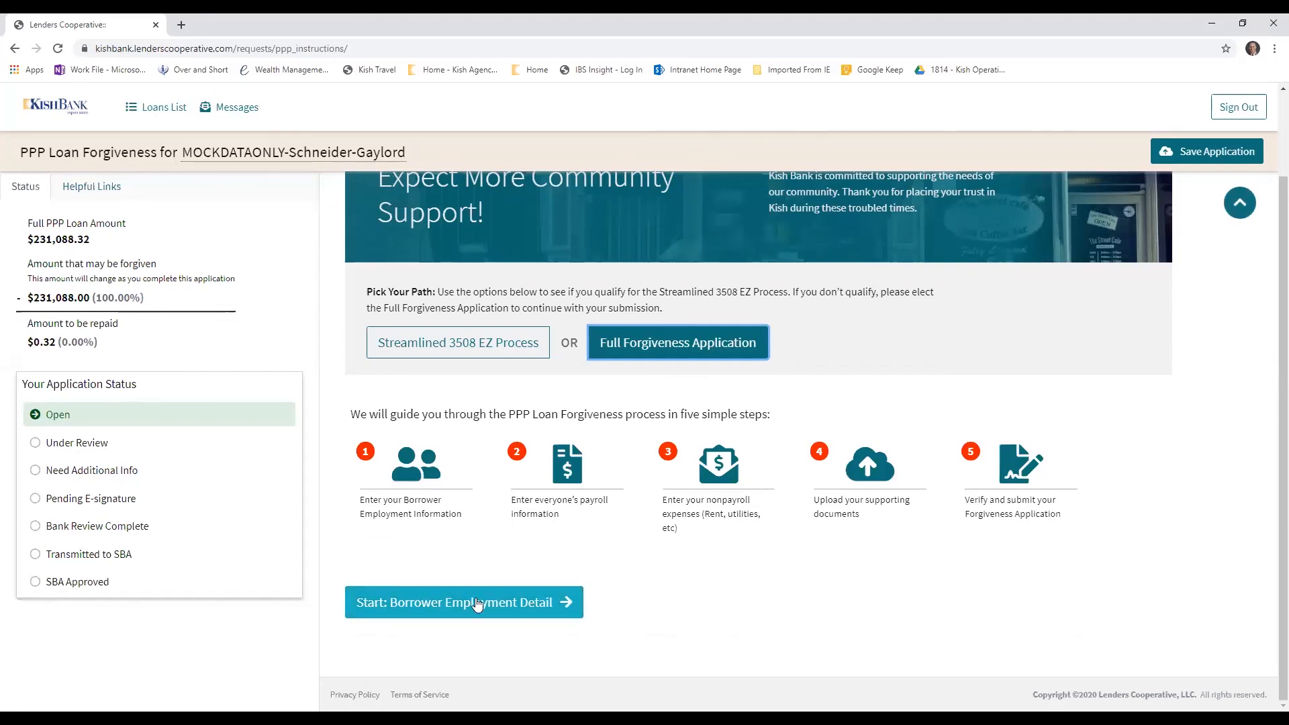
pyautogui.scroll(1, 480, 601)
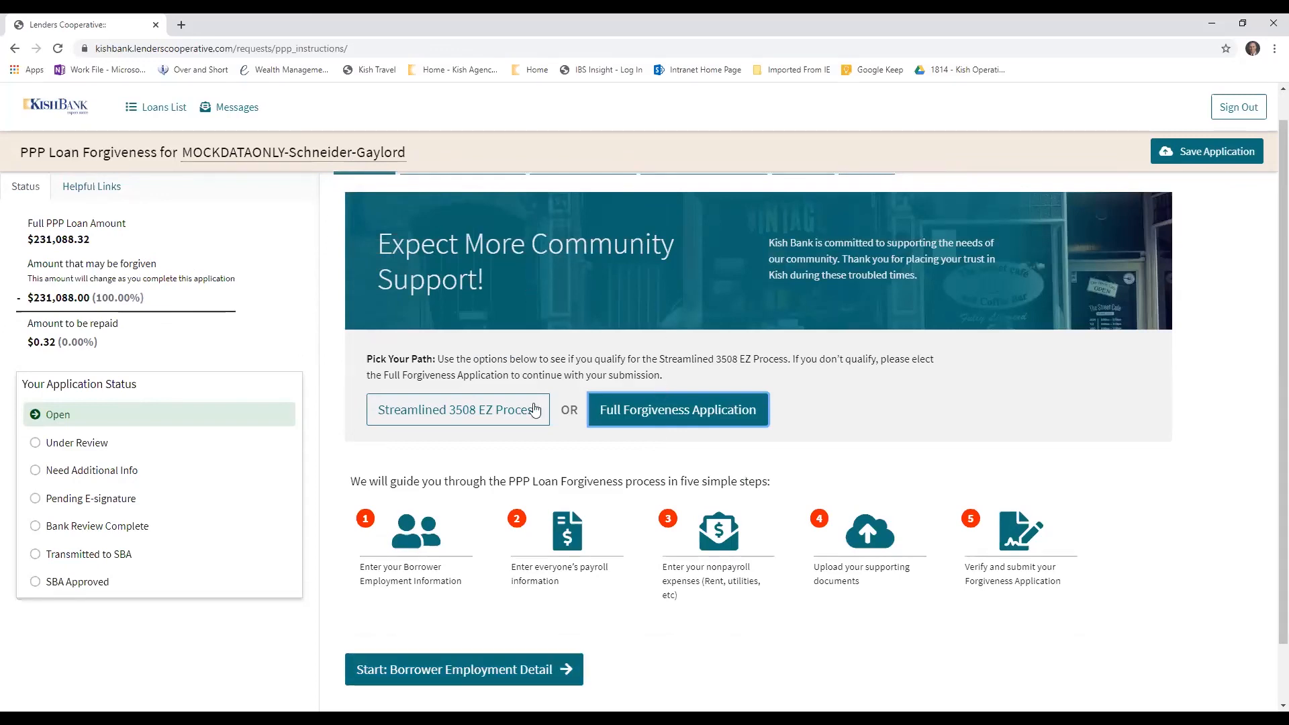
pyautogui.click(499, 408)
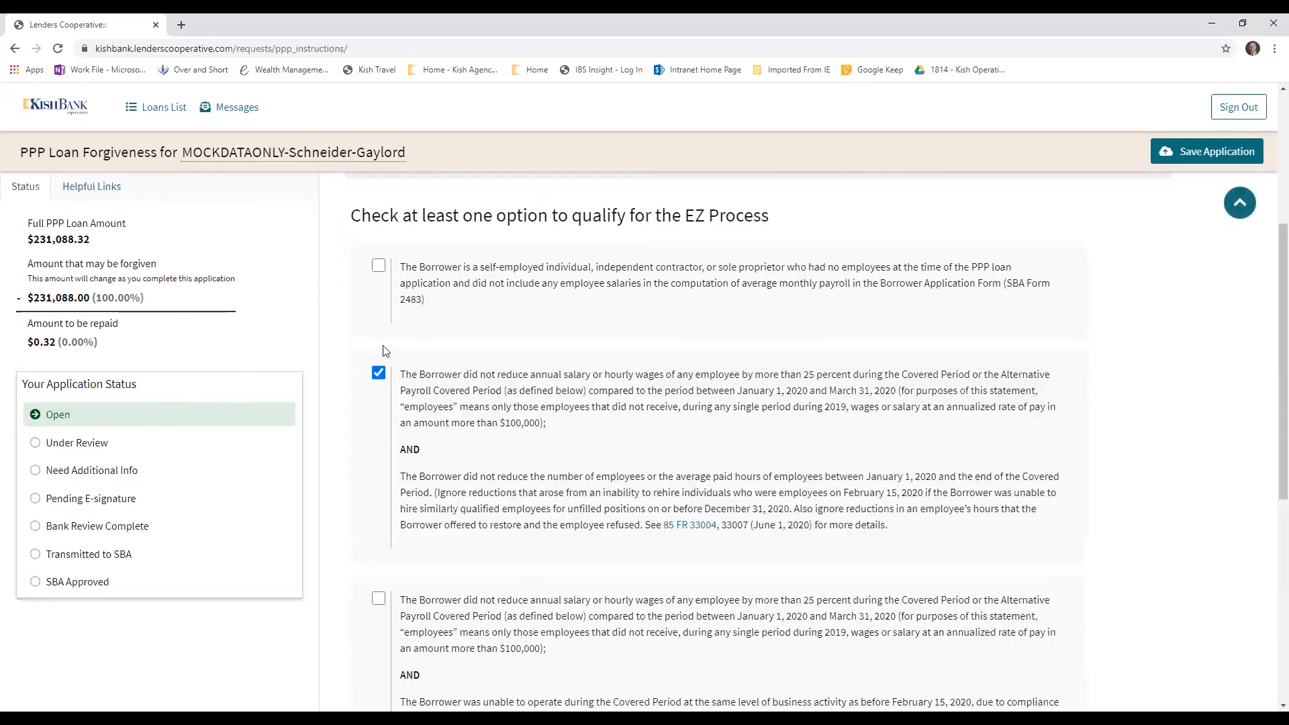
# Clear the second EZ qualification option, choose the Full Forgiveness Application, and start Borrower Employment Detail
pyautogui.scroll(4, 386, 350)
pyautogui.click(378, 646)
pyautogui.click(648, 416)
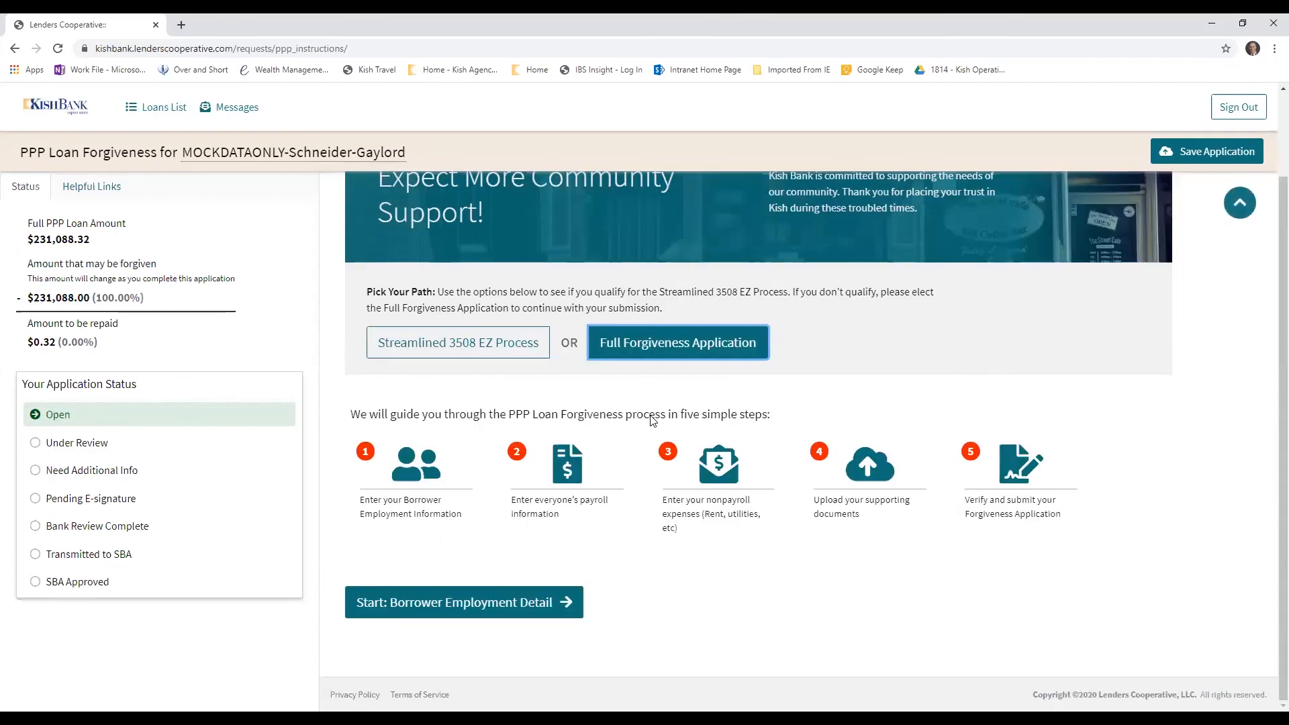
pyautogui.click(527, 608)
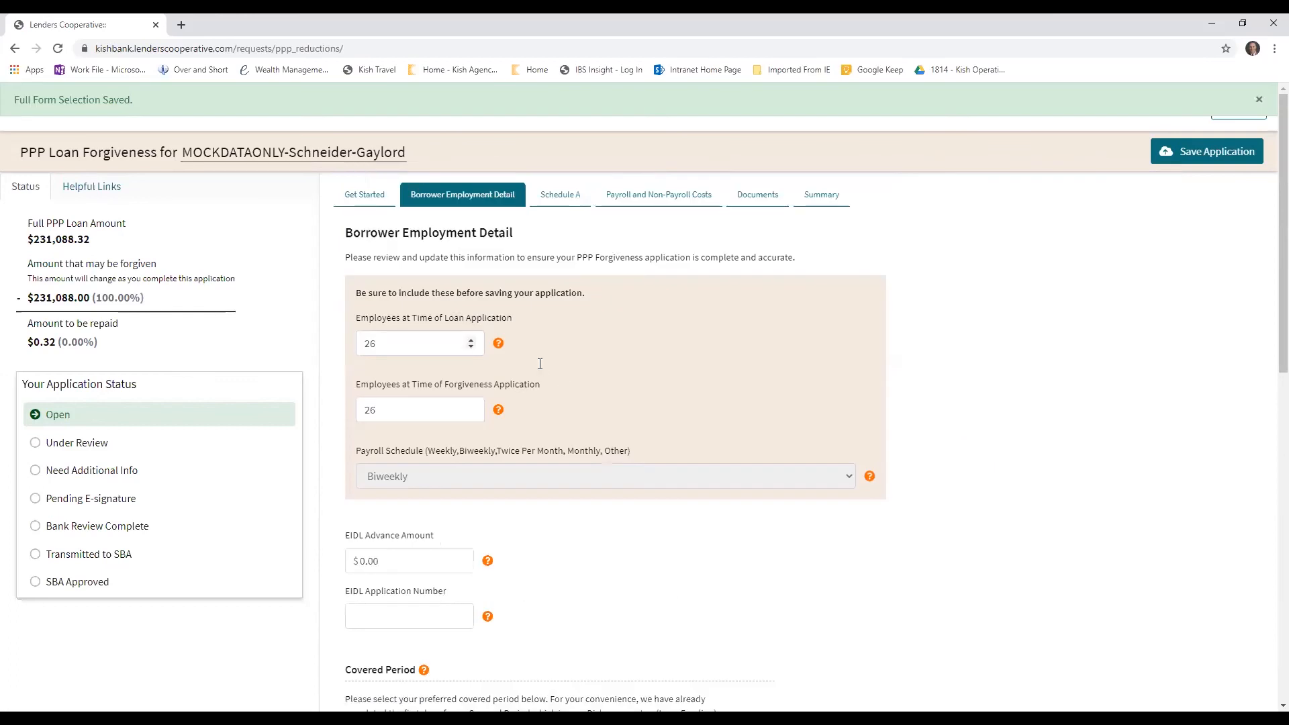
# Set Employees at Time of Forgiveness Application to 20 in Borrower Employment Detail
pyautogui.click(446, 343)
pyautogui.click(390, 410)
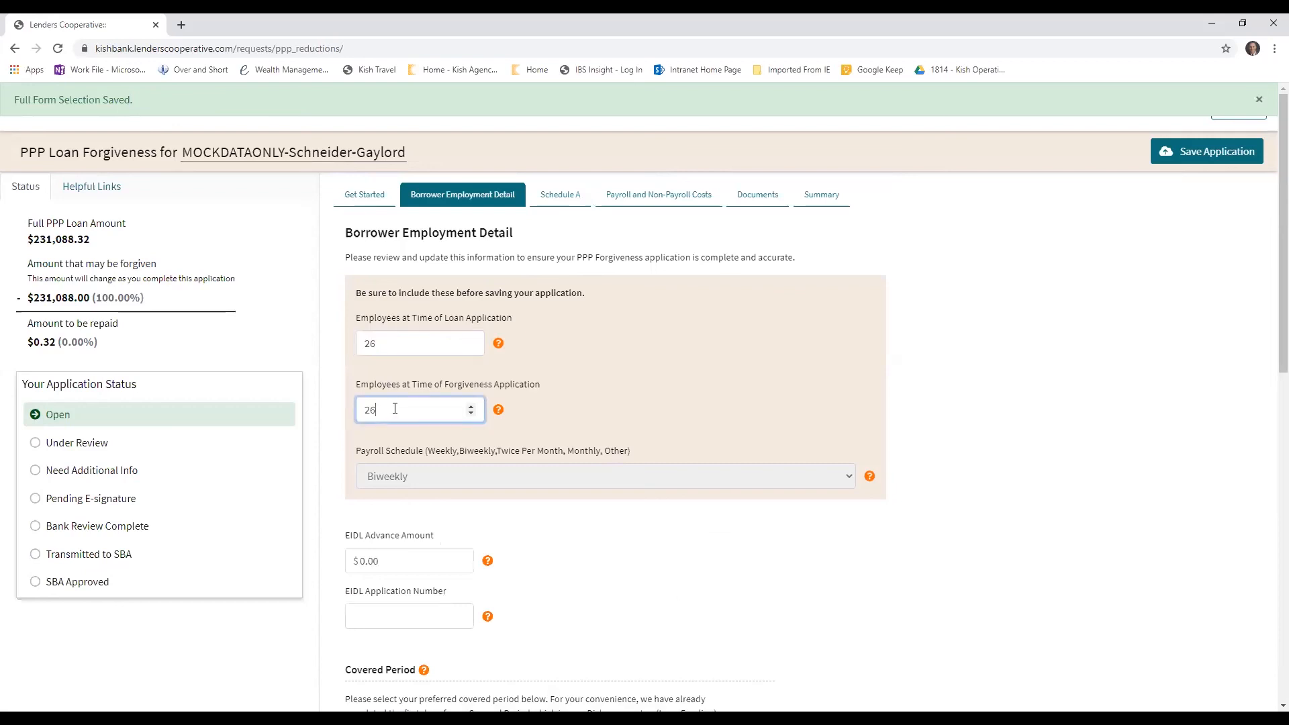
pyautogui.doubleClick(384, 409)
pyautogui.write('20')
pyautogui.scroll(-2, 603, 583)
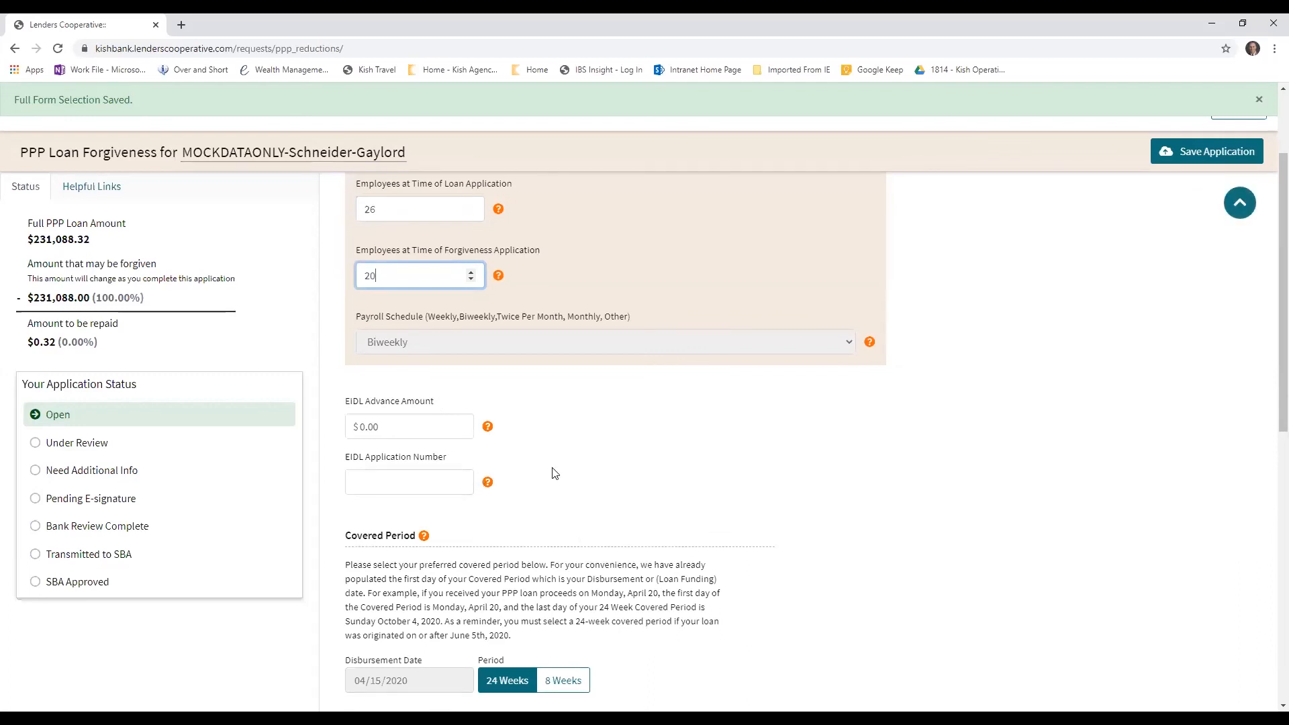
pyautogui.scroll(2, 547, 440)
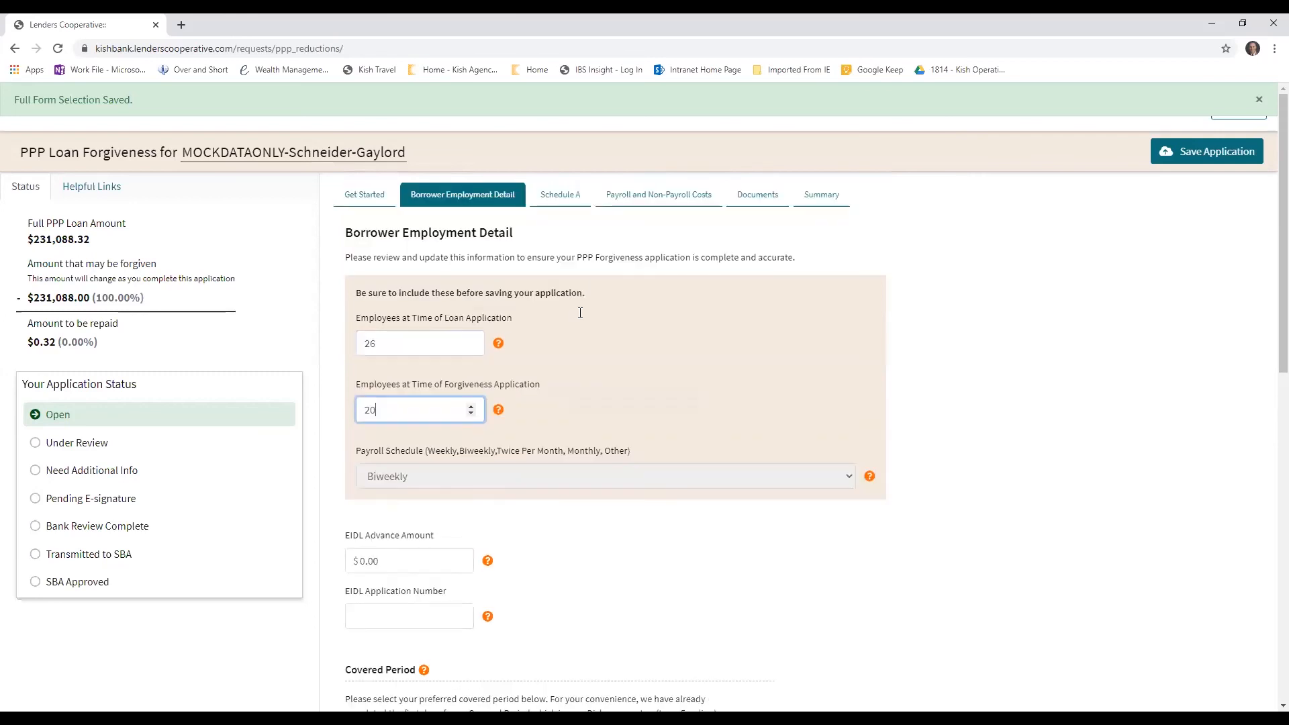
# Review the Covered Period sections in Borrower Employment Detail and select the option to remove the alternative covered period dates
pyautogui.scroll(-2, 544, 322)
pyautogui.scroll(-4, 565, 457)
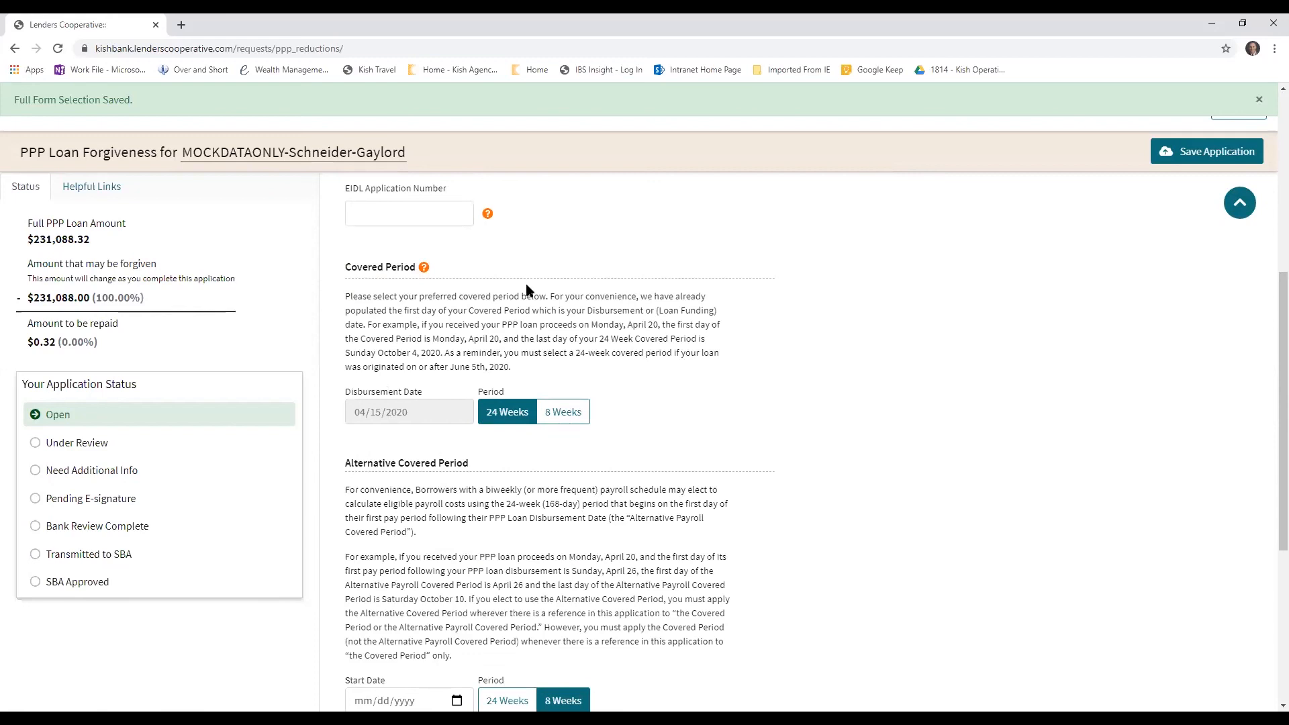
pyautogui.scroll(-2, 441, 456)
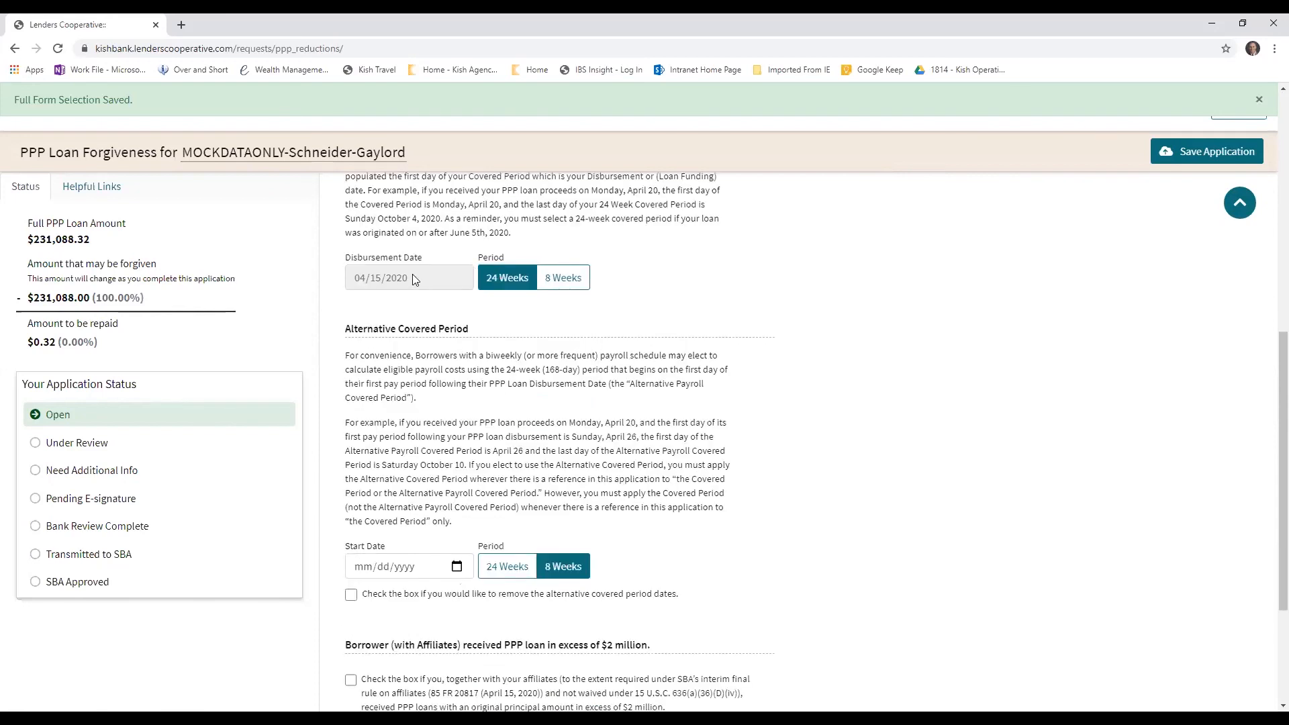
pyautogui.scroll(2, 418, 275)
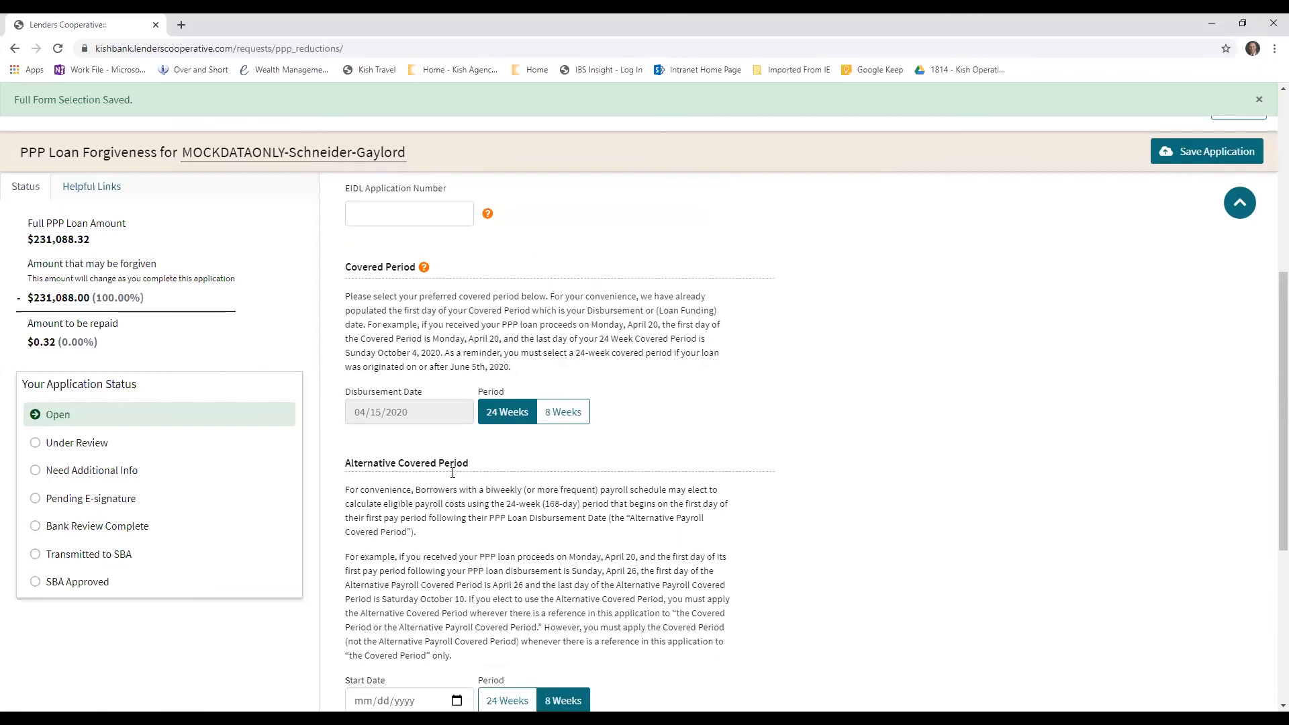
pyautogui.scroll(-1, 447, 513)
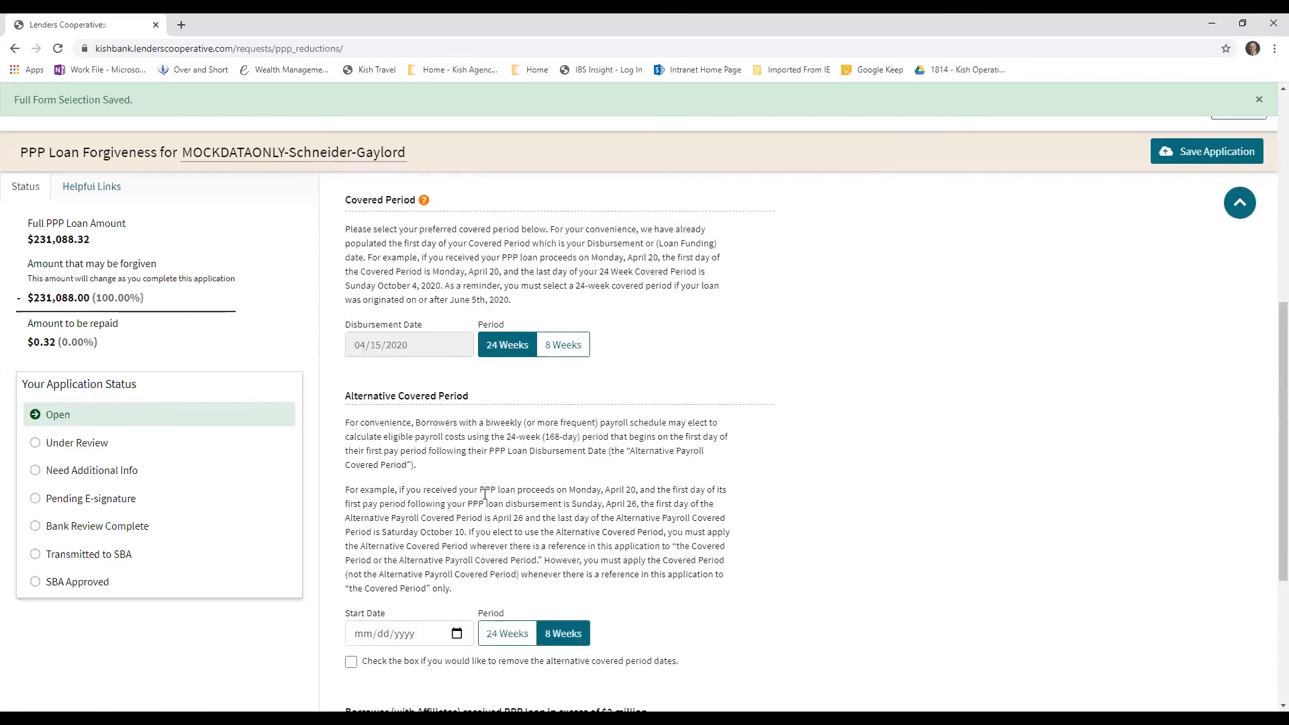
pyautogui.click(350, 663)
# Enter 6000000 as the 2019 Annual Revenue and continue to Schedule A
pyautogui.scroll(-4, 479, 448)
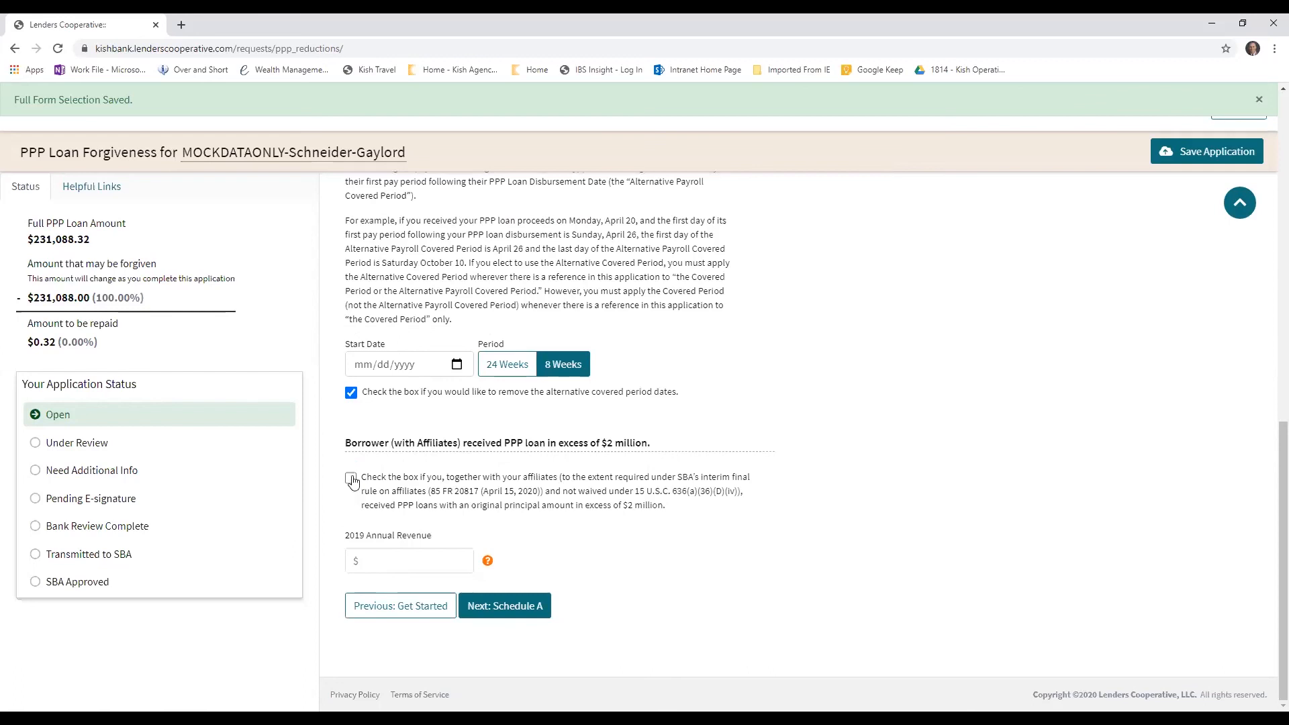
pyautogui.click(387, 559)
pyautogui.write('6000000')
pyautogui.click(487, 605)
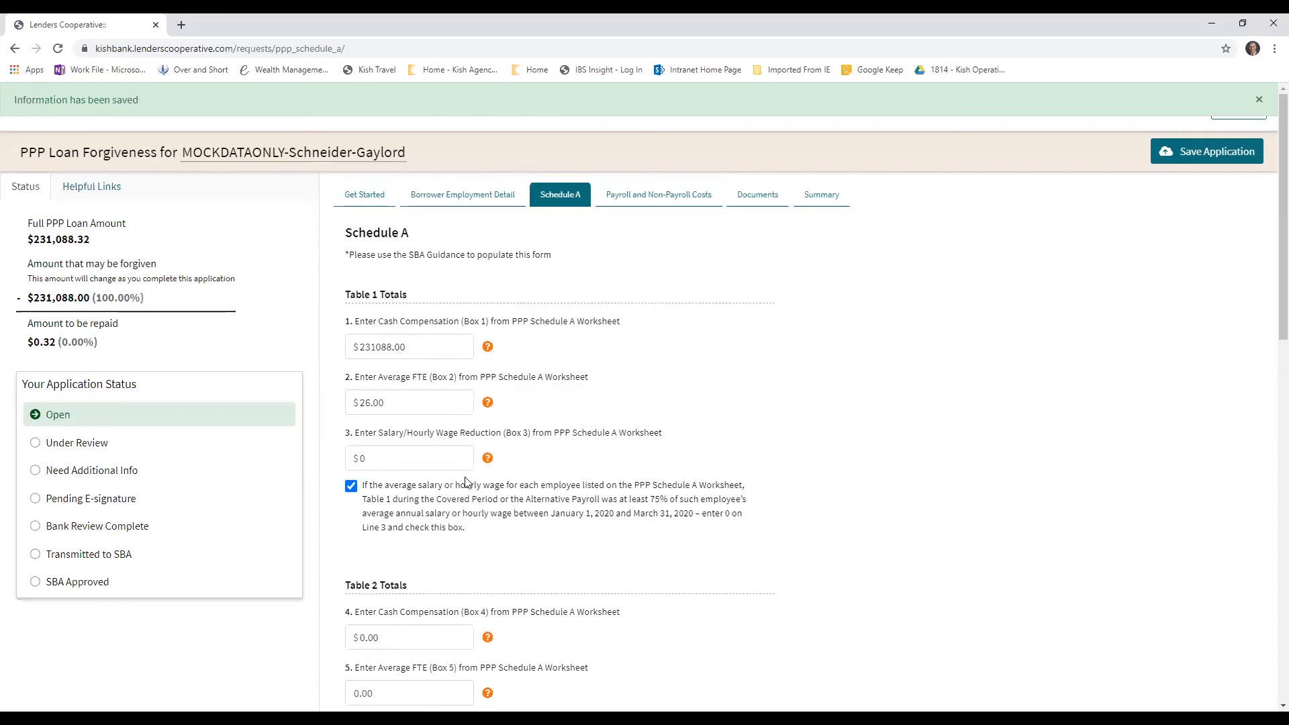
# Look over Schedule A's Table 1 and Table 2 totals and read the help notes for cash compensation, average FTE and wage reduction
pyautogui.scroll(-2, 465, 482)
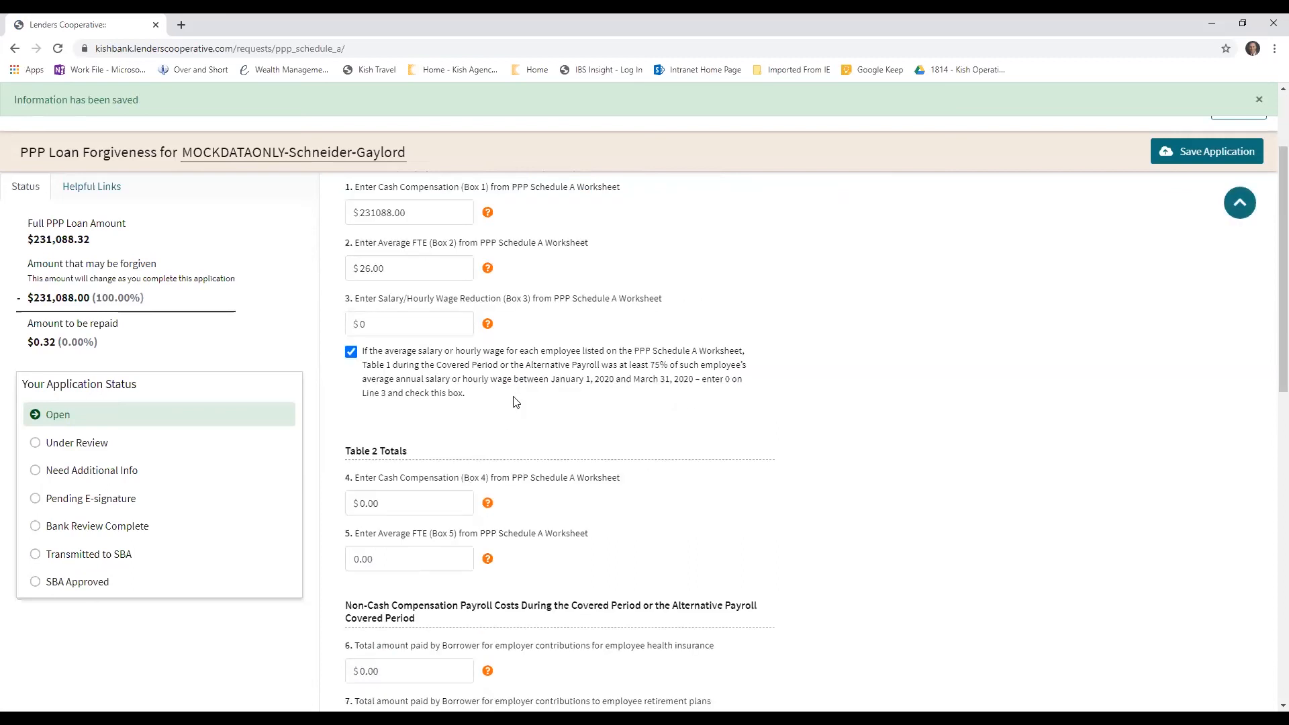
pyautogui.scroll(2, 510, 356)
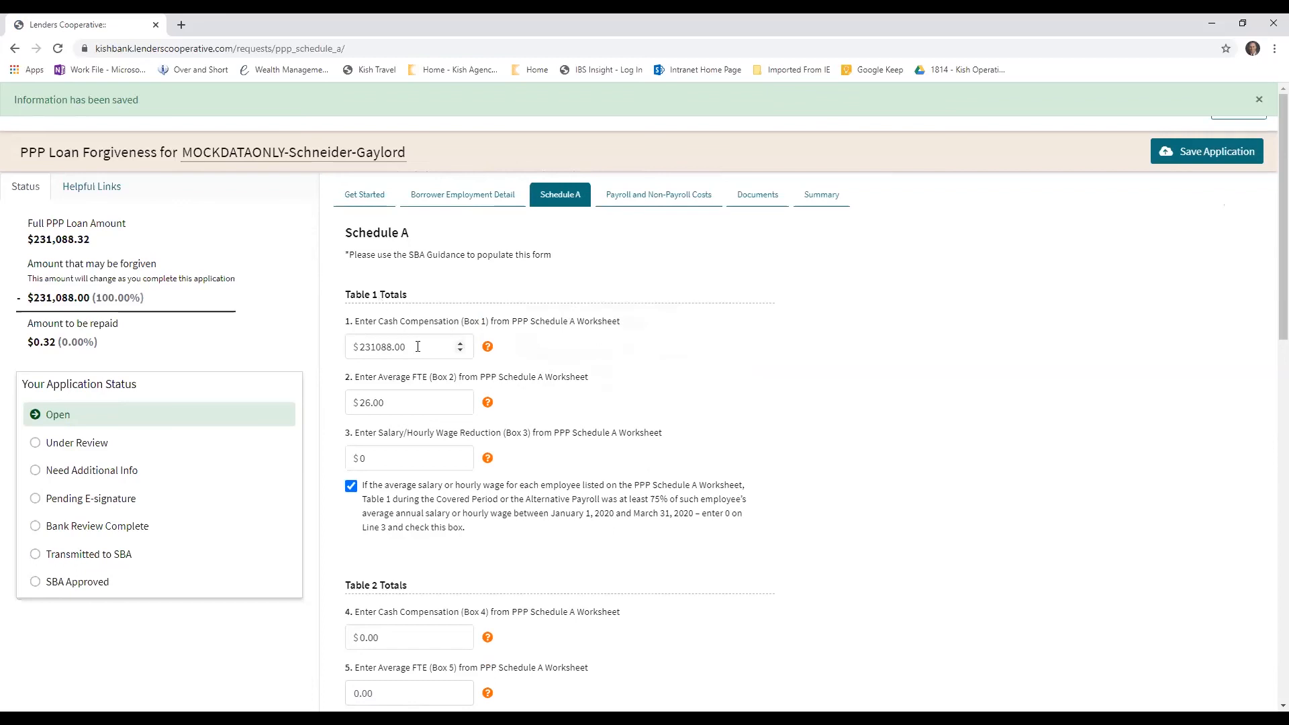
pyautogui.scroll(-2, 410, 399)
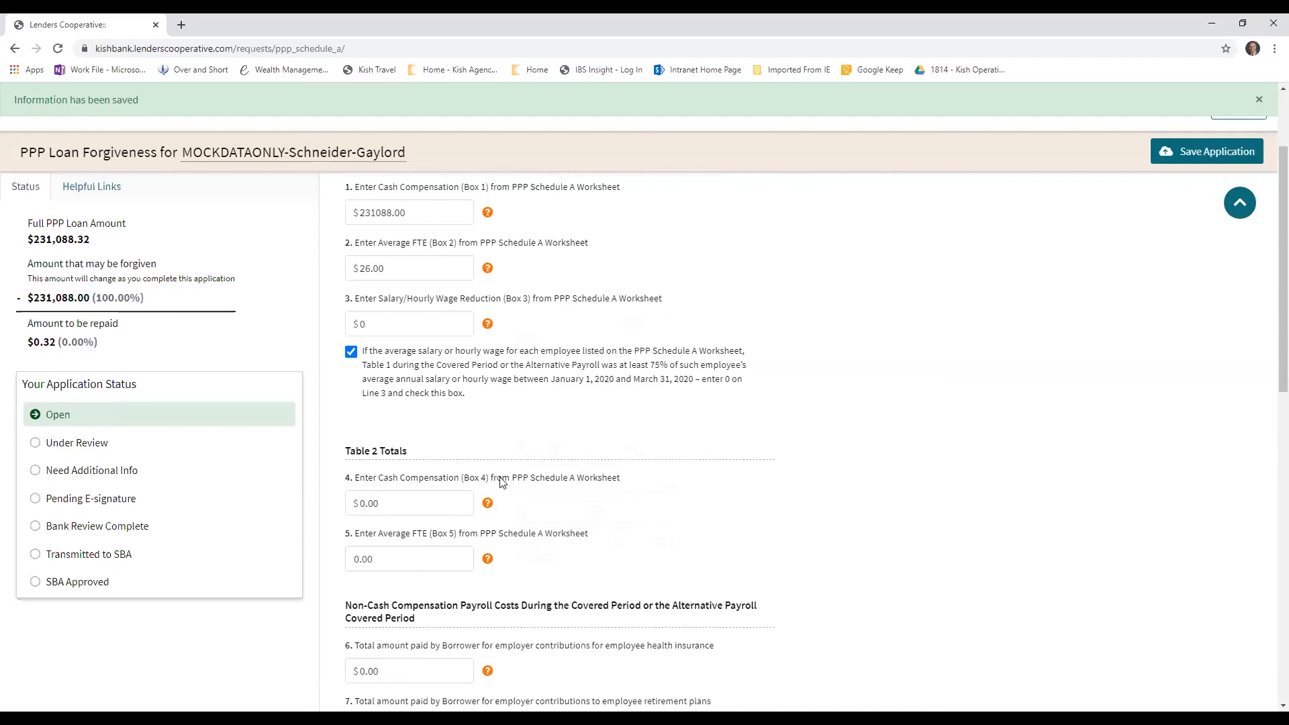
pyautogui.moveTo(489, 505)
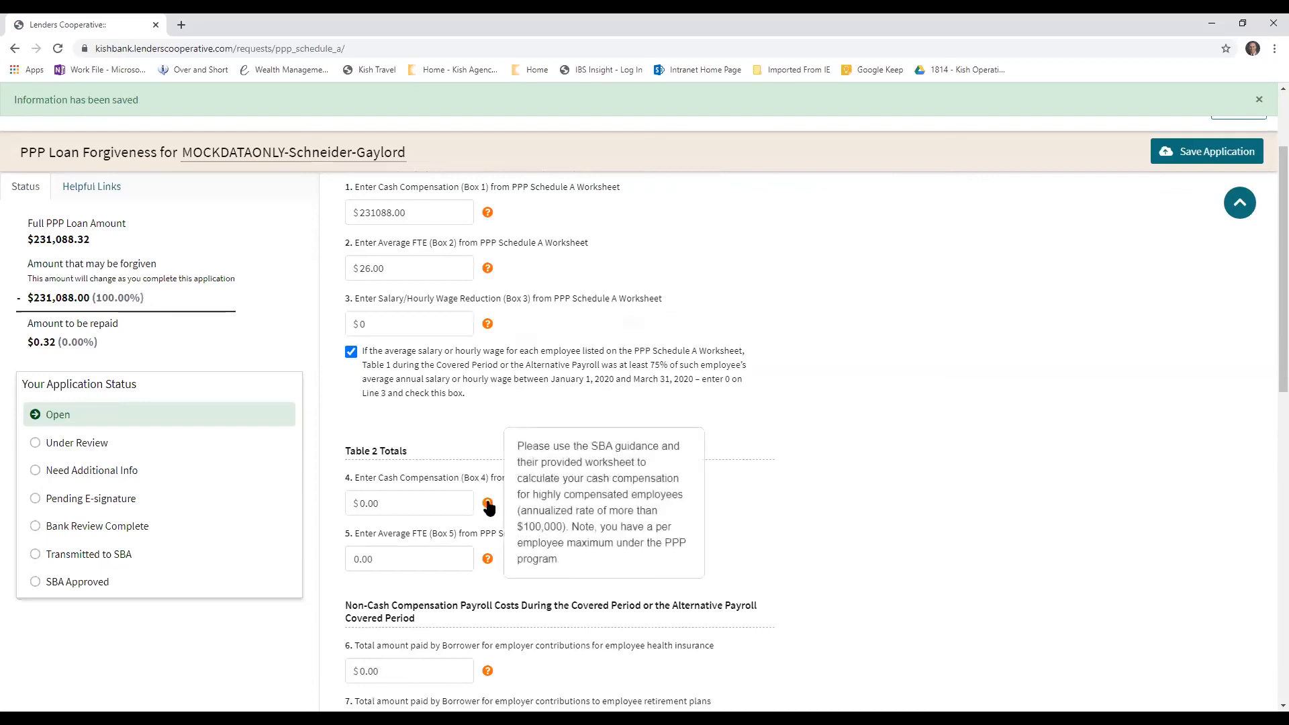
pyautogui.scroll(2, 416, 393)
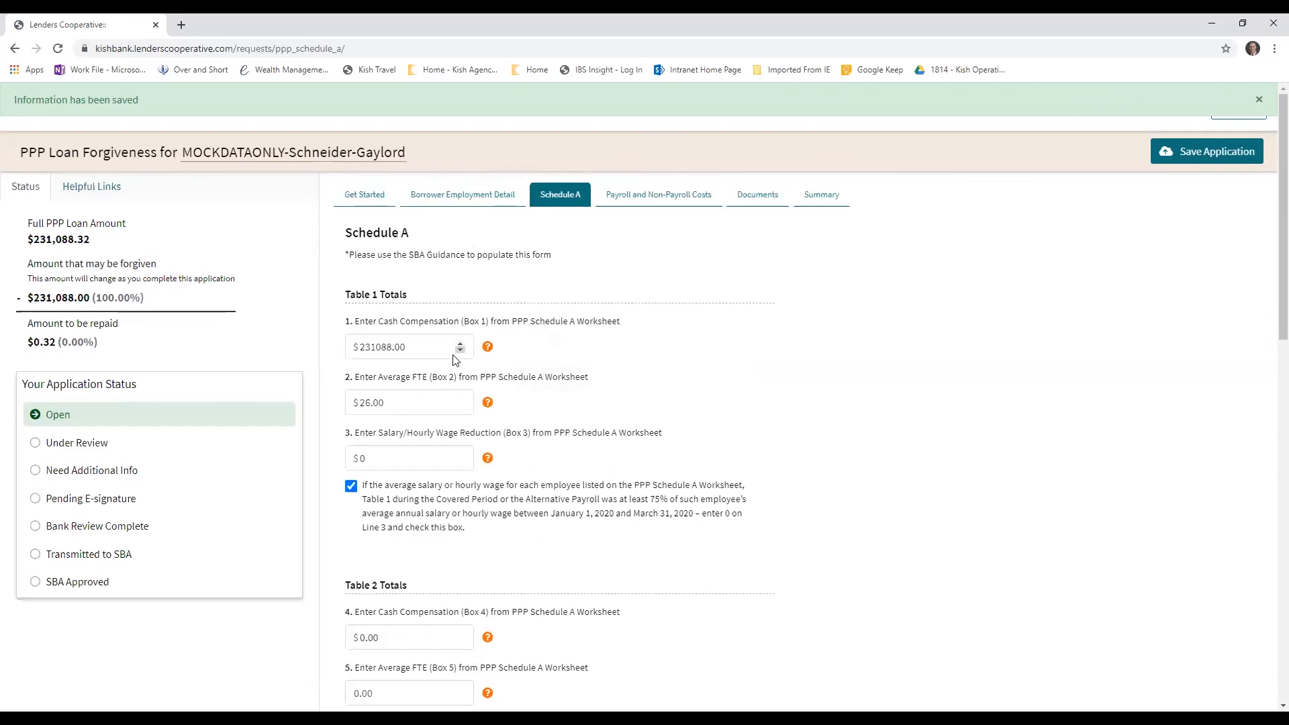
pyautogui.moveTo(489, 351)
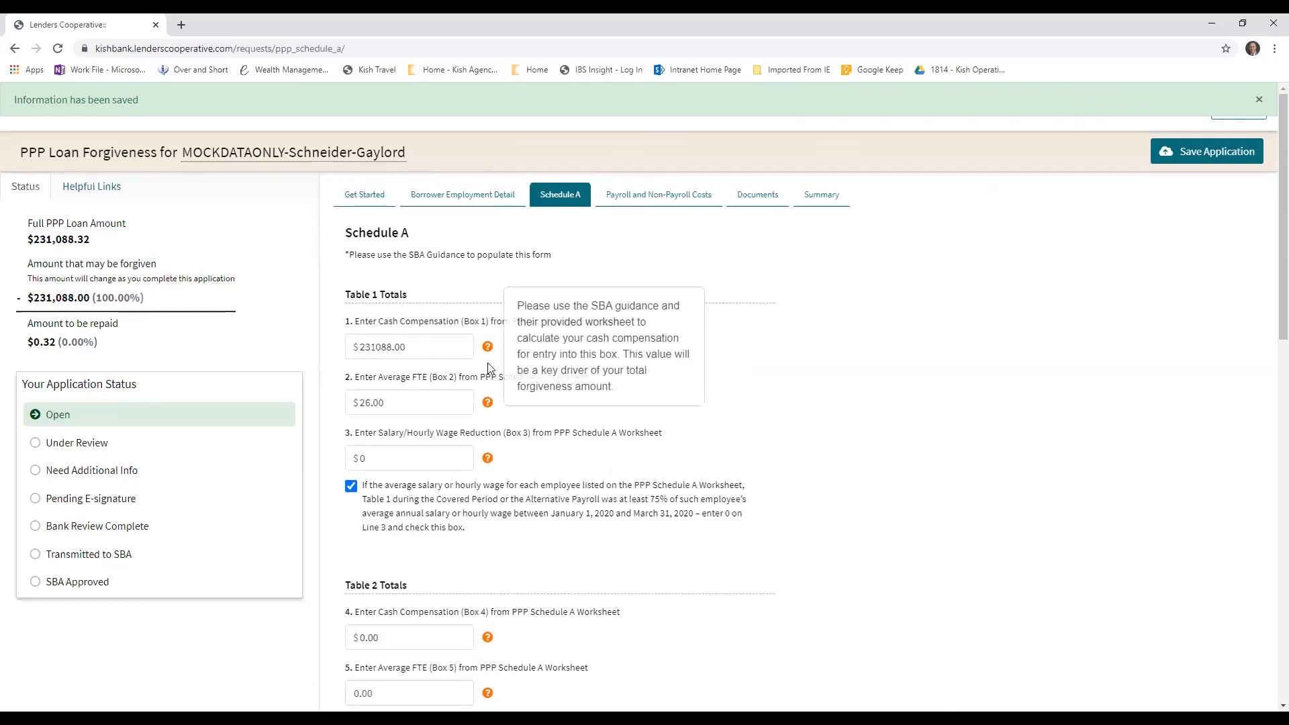
pyautogui.moveTo(489, 409)
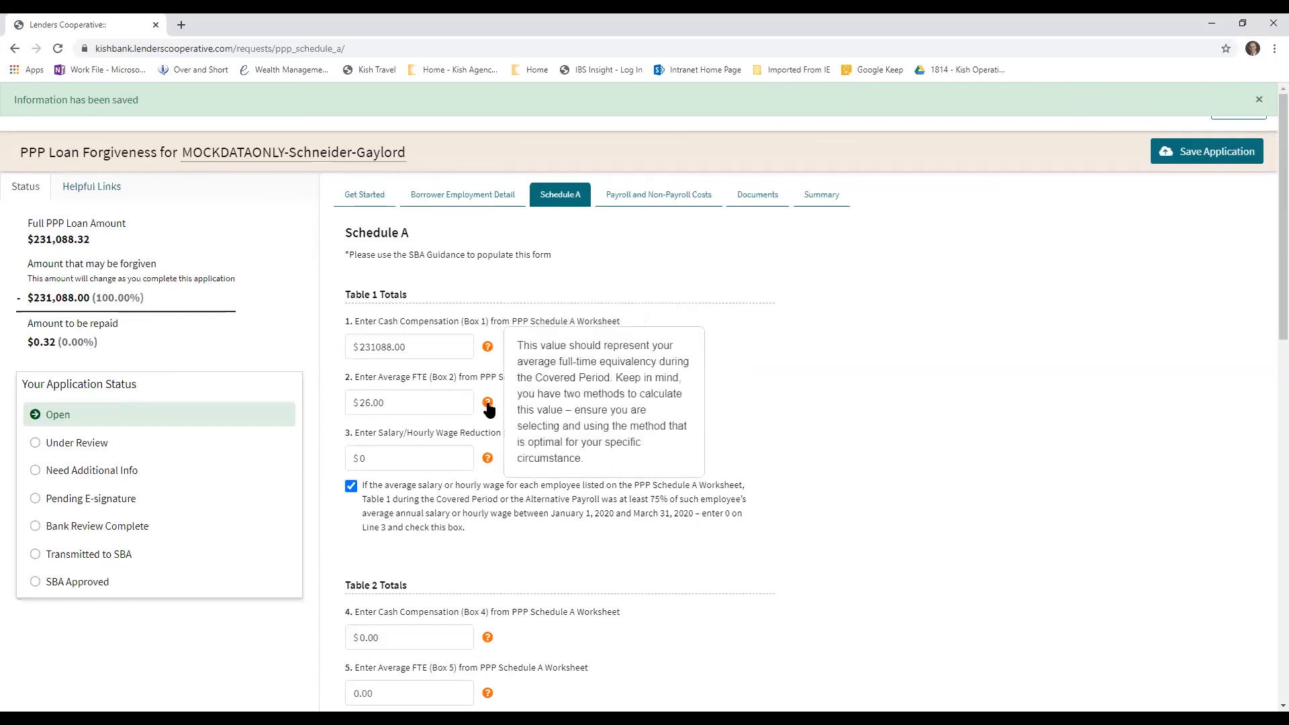
pyautogui.moveTo(489, 462)
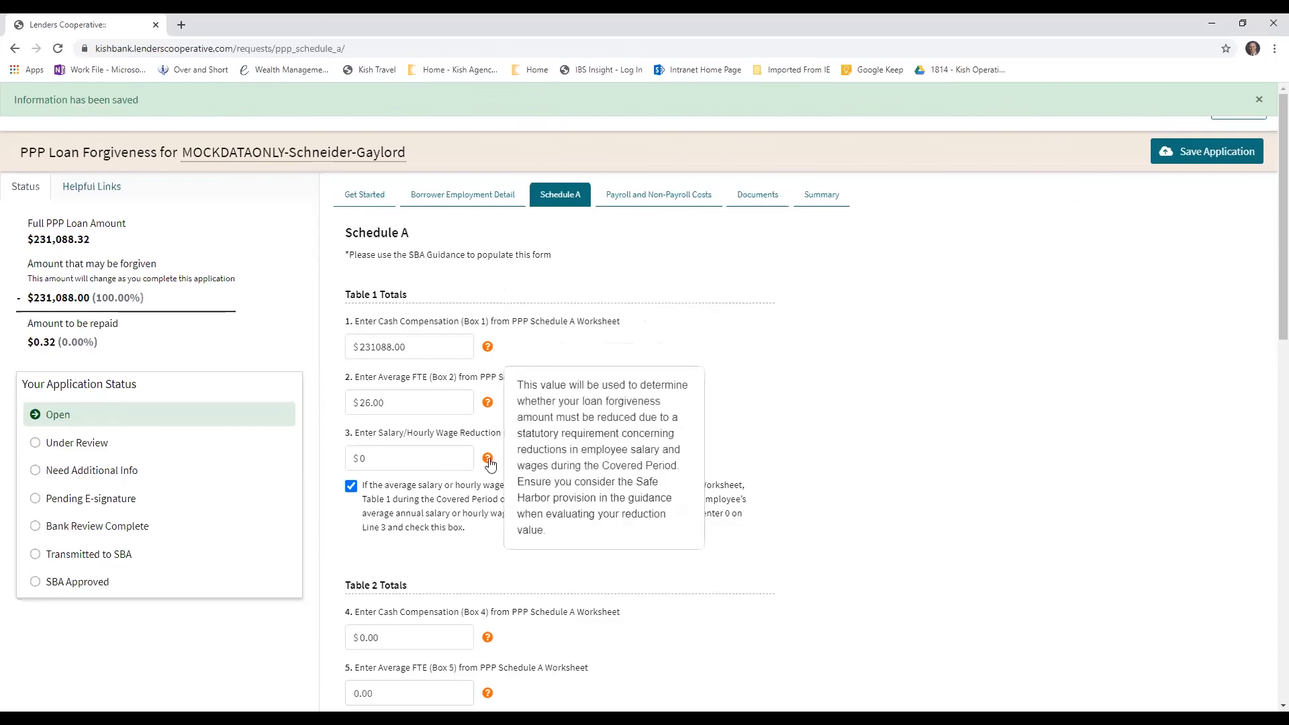
# Open Kish Bank's SBA Paycheck Protection Program page in a new browser tab and open its Schedule A Worksheet
pyautogui.click(183, 28)
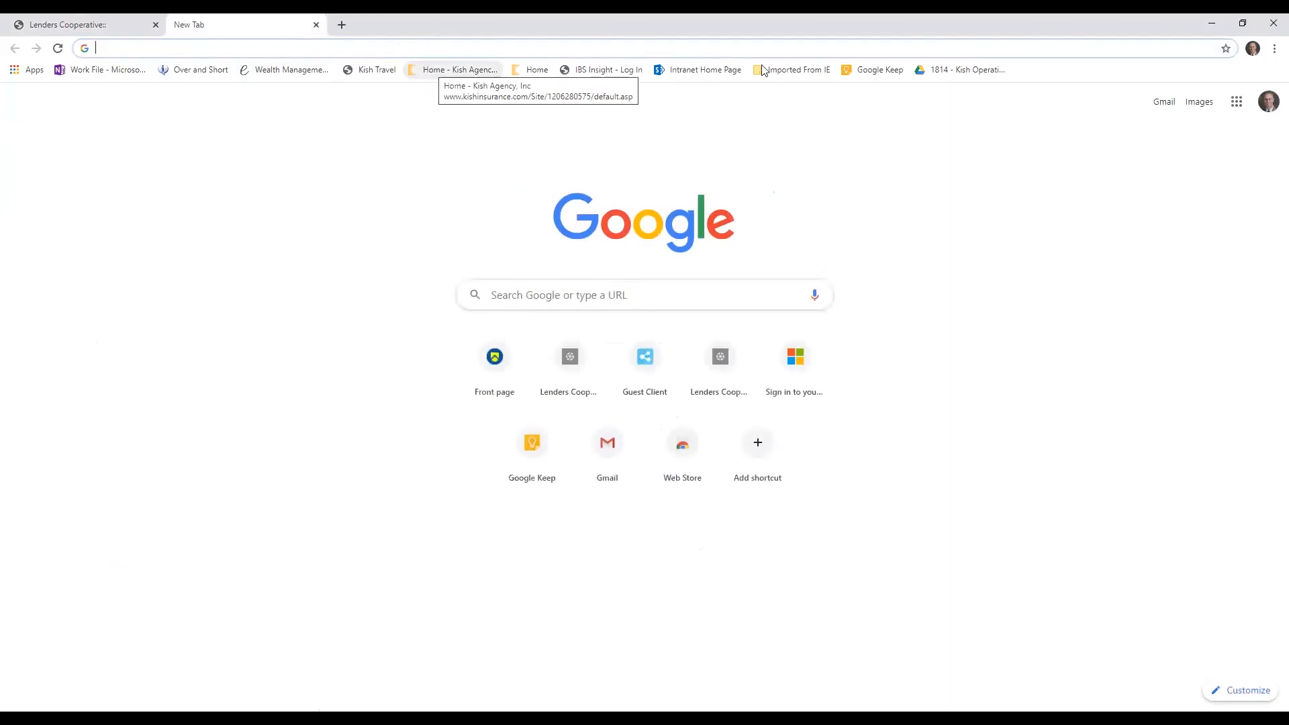
pyautogui.click(534, 69)
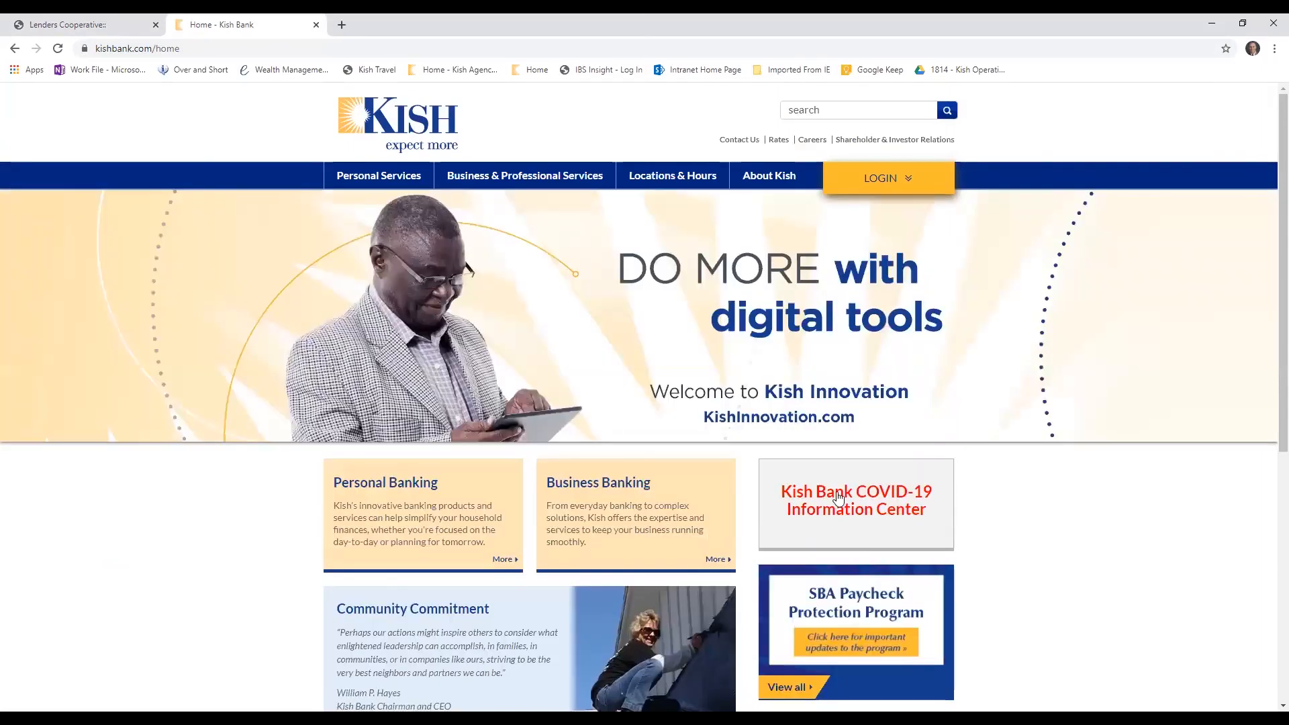
pyautogui.click(854, 617)
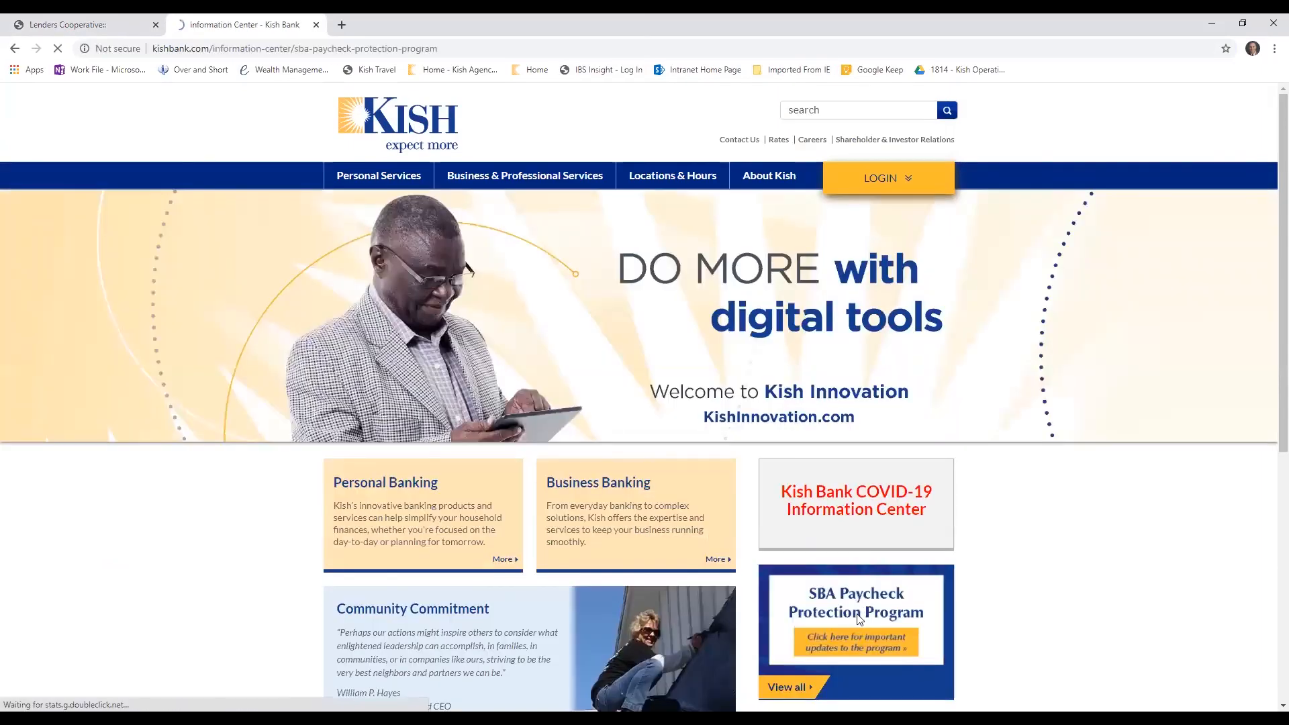
pyautogui.scroll(-6, 489, 574)
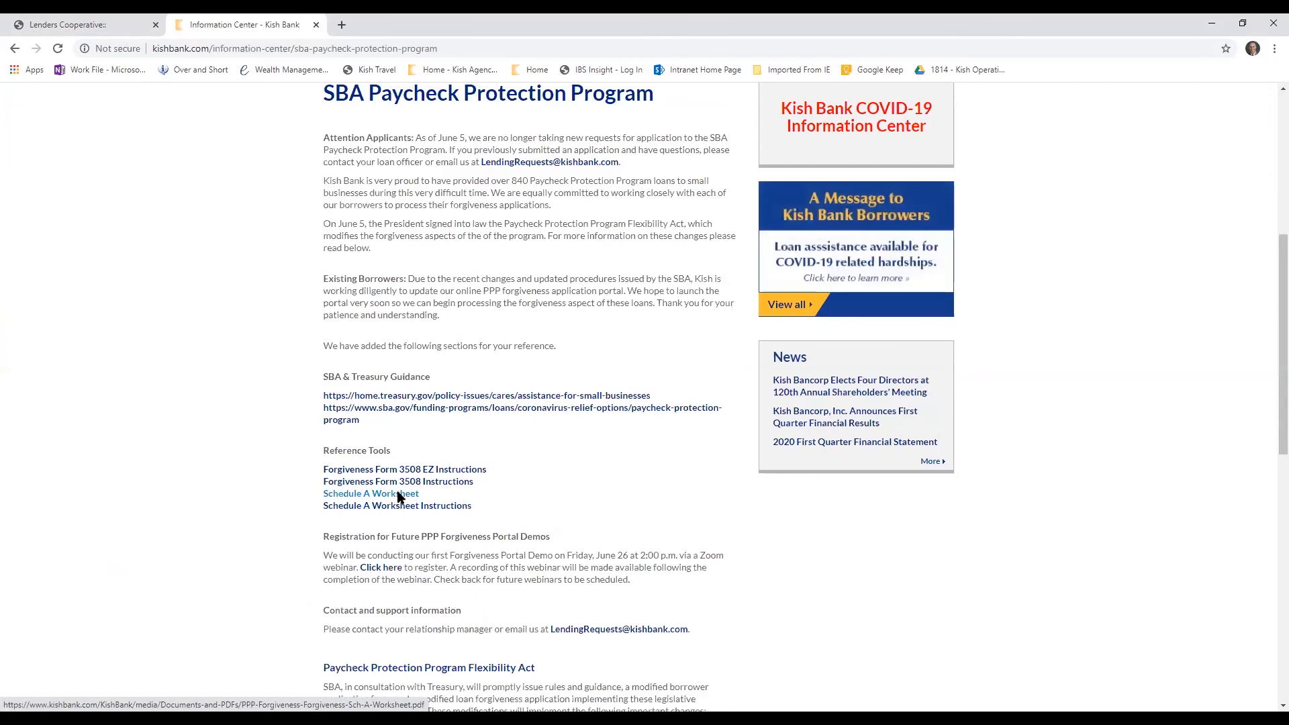
pyautogui.click(398, 495)
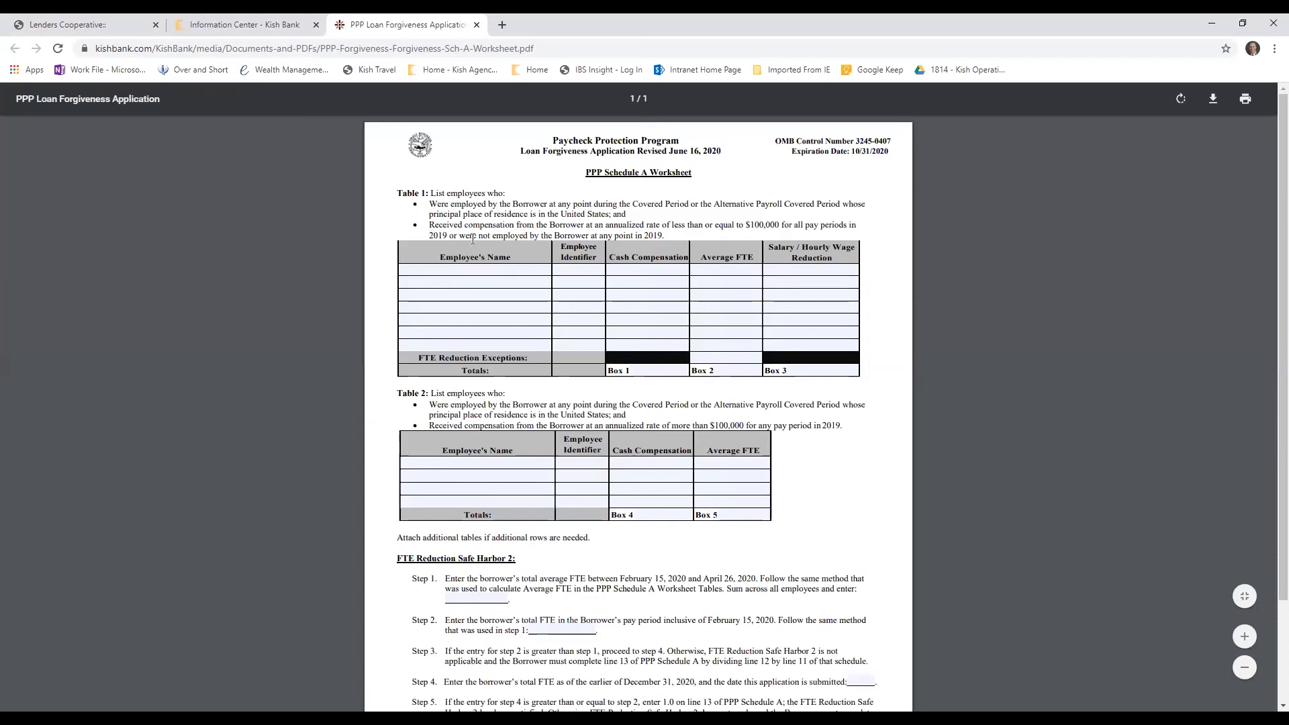
# Examine which employees belong in worksheet Tables 1 and 2, and go through the first-row fields of Table 1
pyautogui.moveTo(405, 194); pyautogui.dragTo(500, 194)
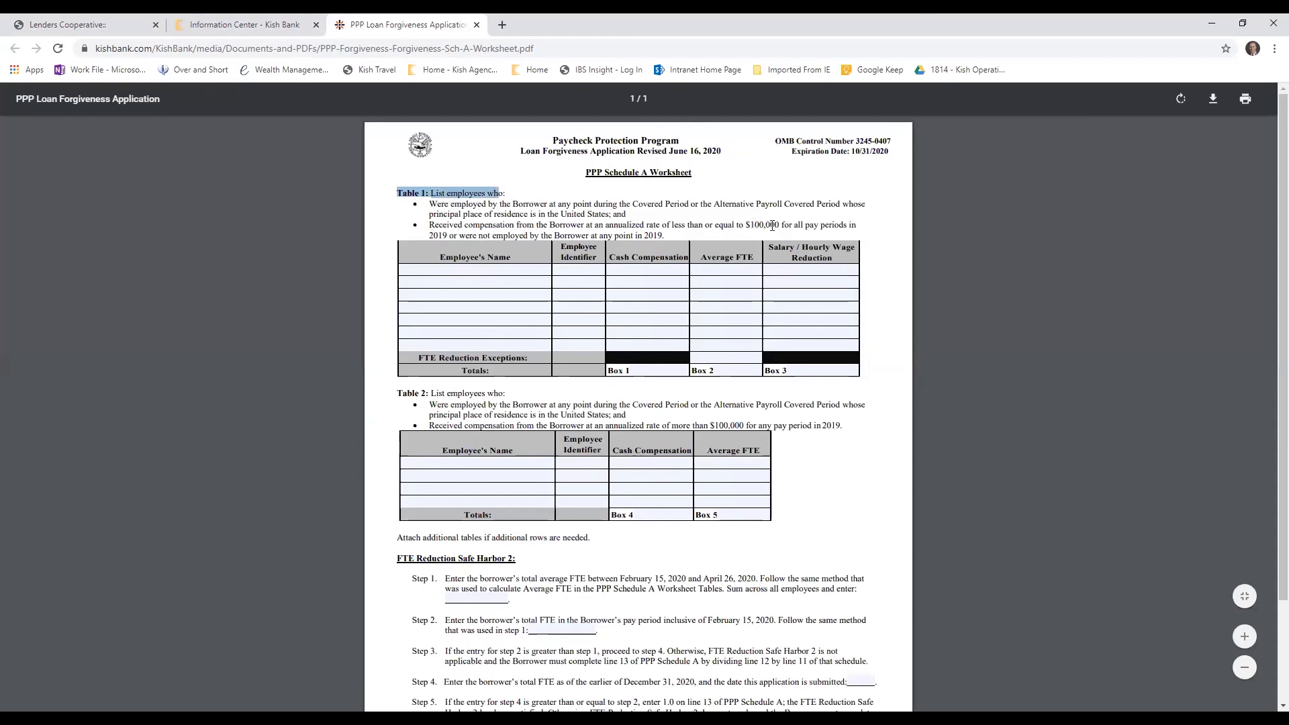
pyautogui.moveTo(416, 393); pyautogui.dragTo(528, 405)
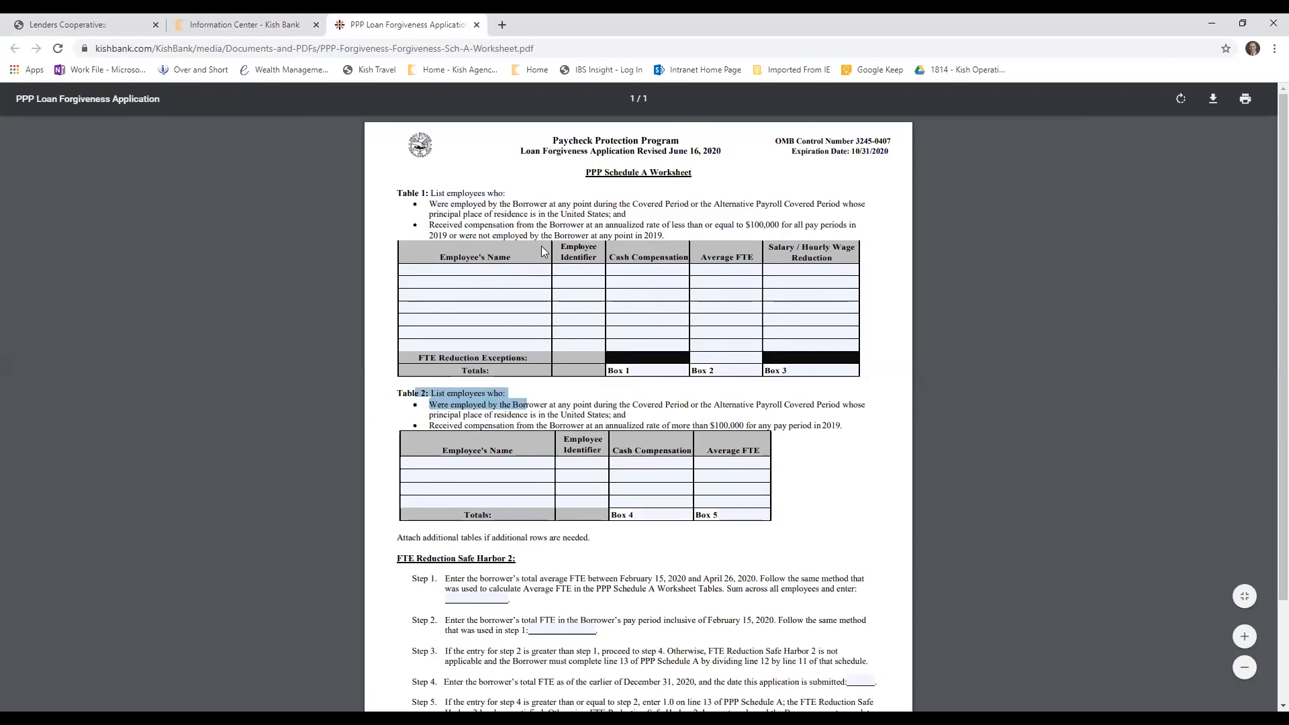
pyautogui.click(520, 271)
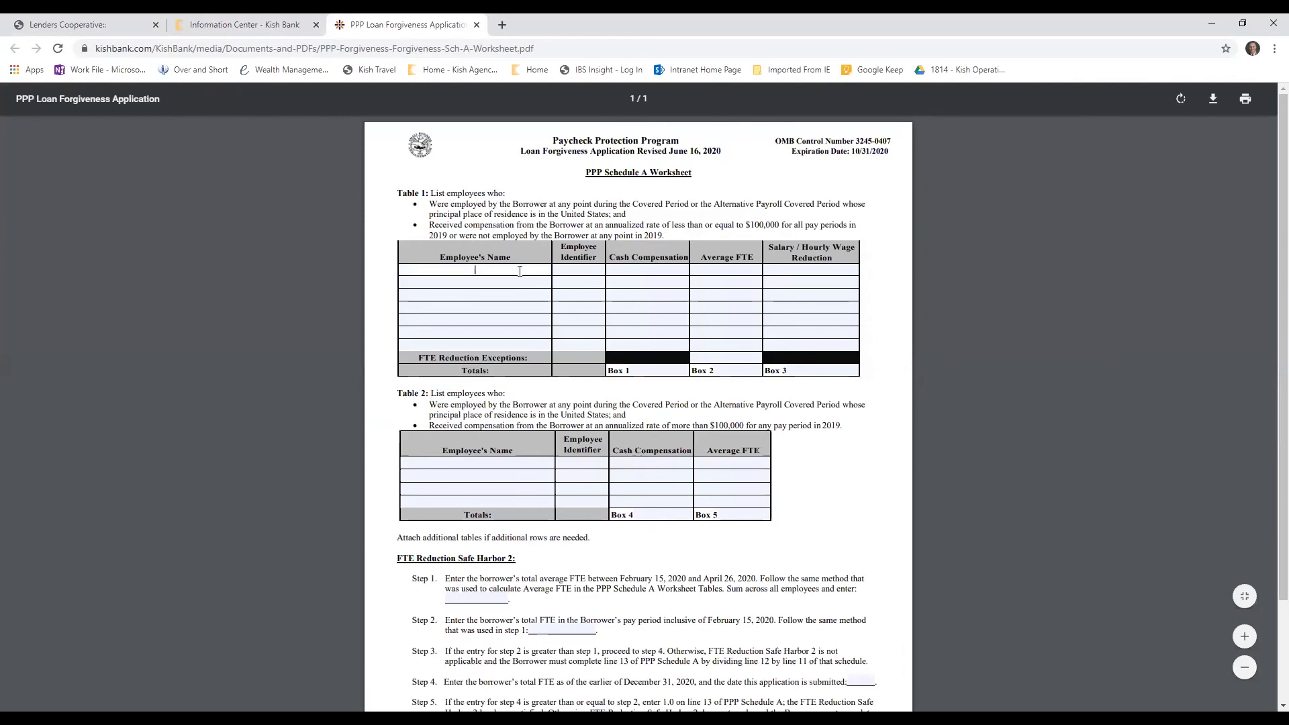
pyautogui.click(576, 272)
pyautogui.click(652, 269)
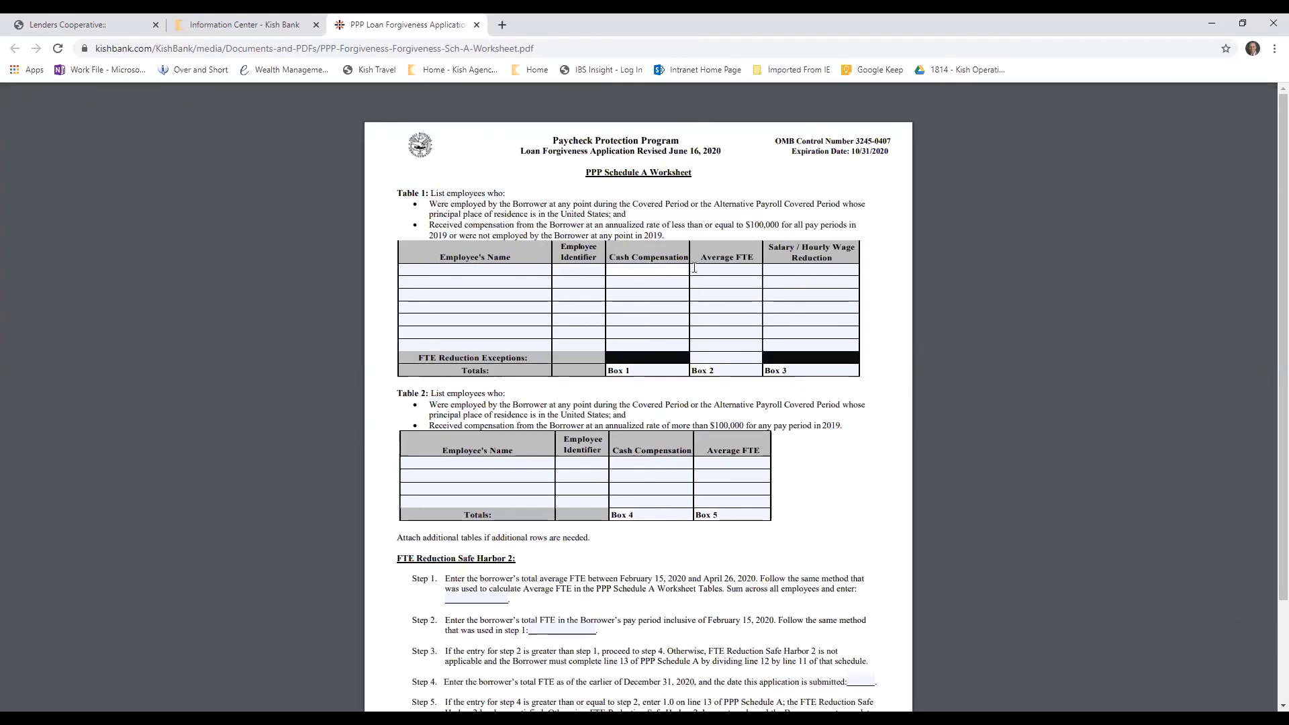
pyautogui.click(721, 268)
pyautogui.click(805, 271)
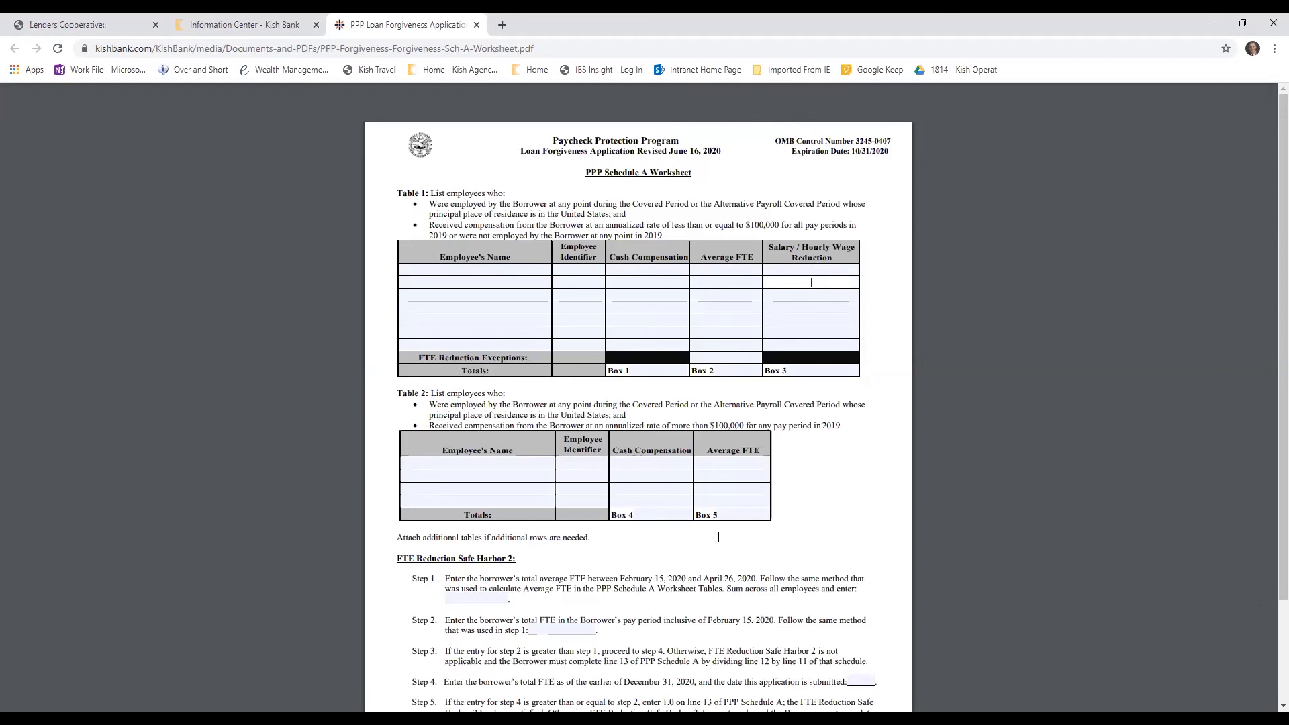
# Open the Schedule A Worksheet Instructions from the bank's Reference Tools and read the table instructions and wage reduction steps
pyautogui.click(192, 25)
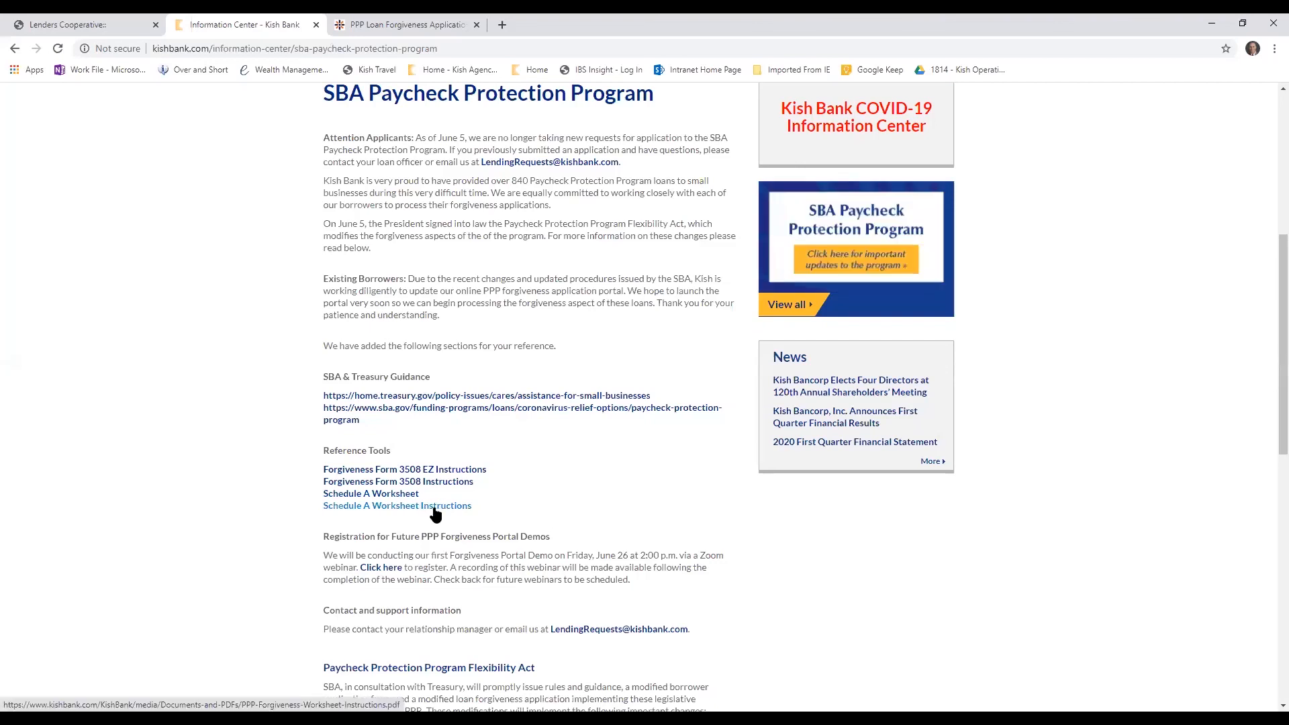
pyautogui.click(434, 508)
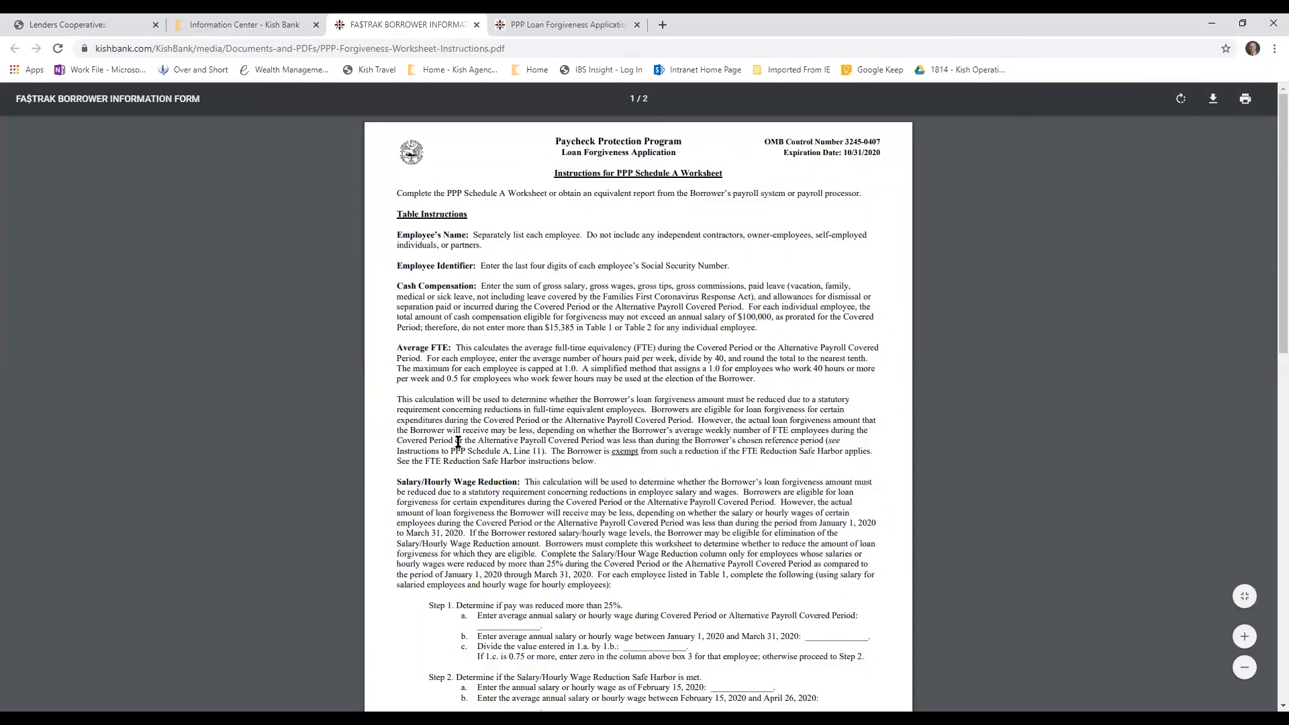
pyautogui.scroll(-2, 458, 449)
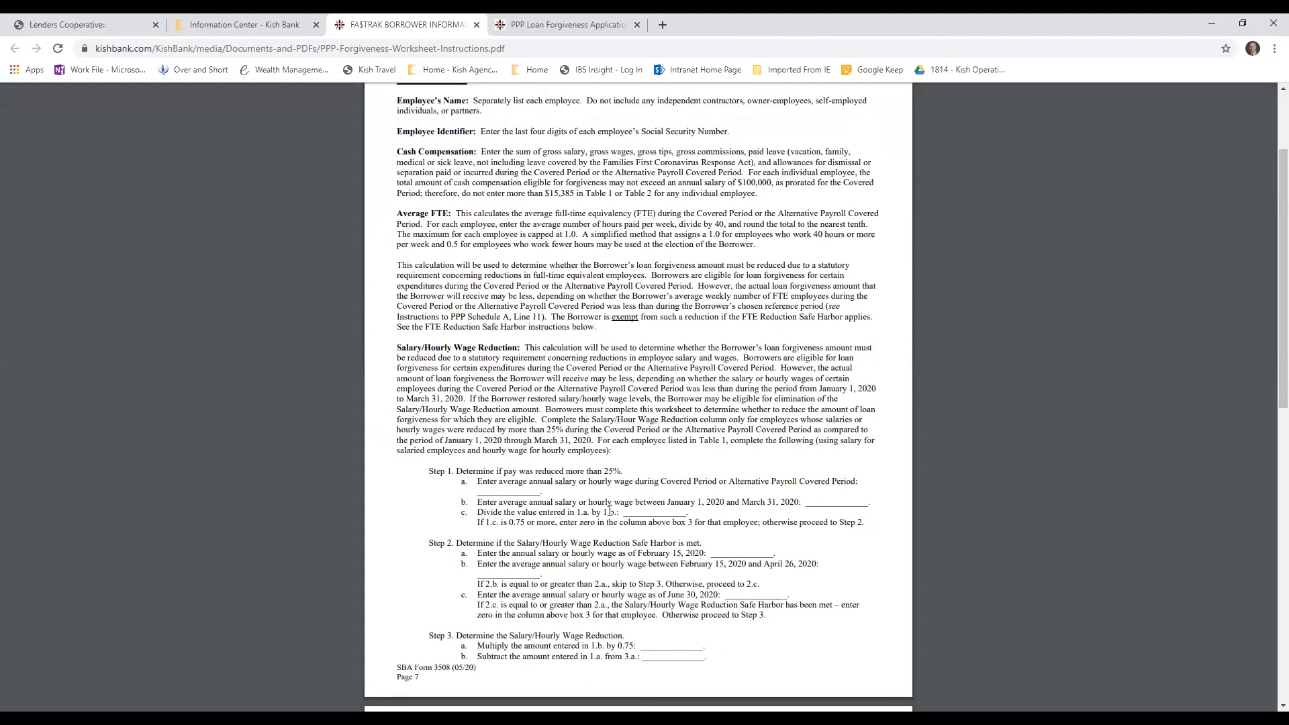
# Compare the Schedule A Worksheet, including its FTE Reduction Safe Harbor 2 steps, with the worksheet instructions
pyautogui.hotkey('ctrl', 'Tab')
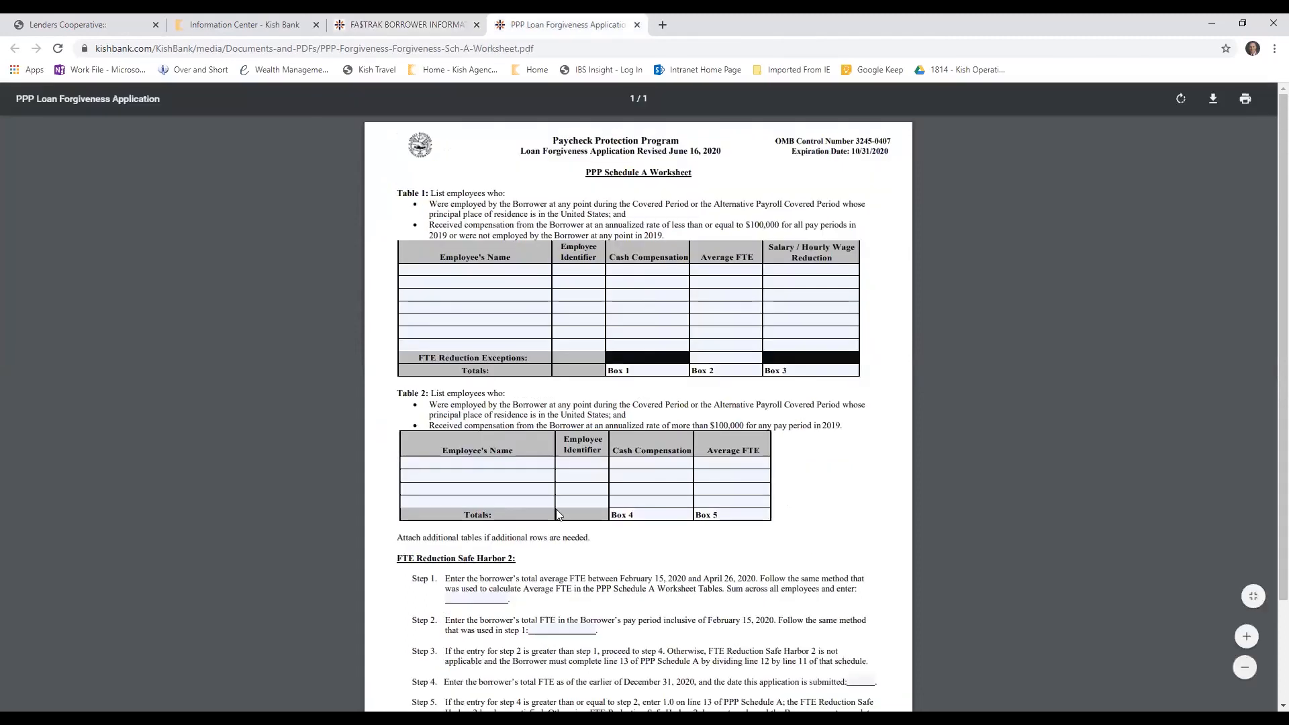
pyautogui.scroll(-3, 572, 495)
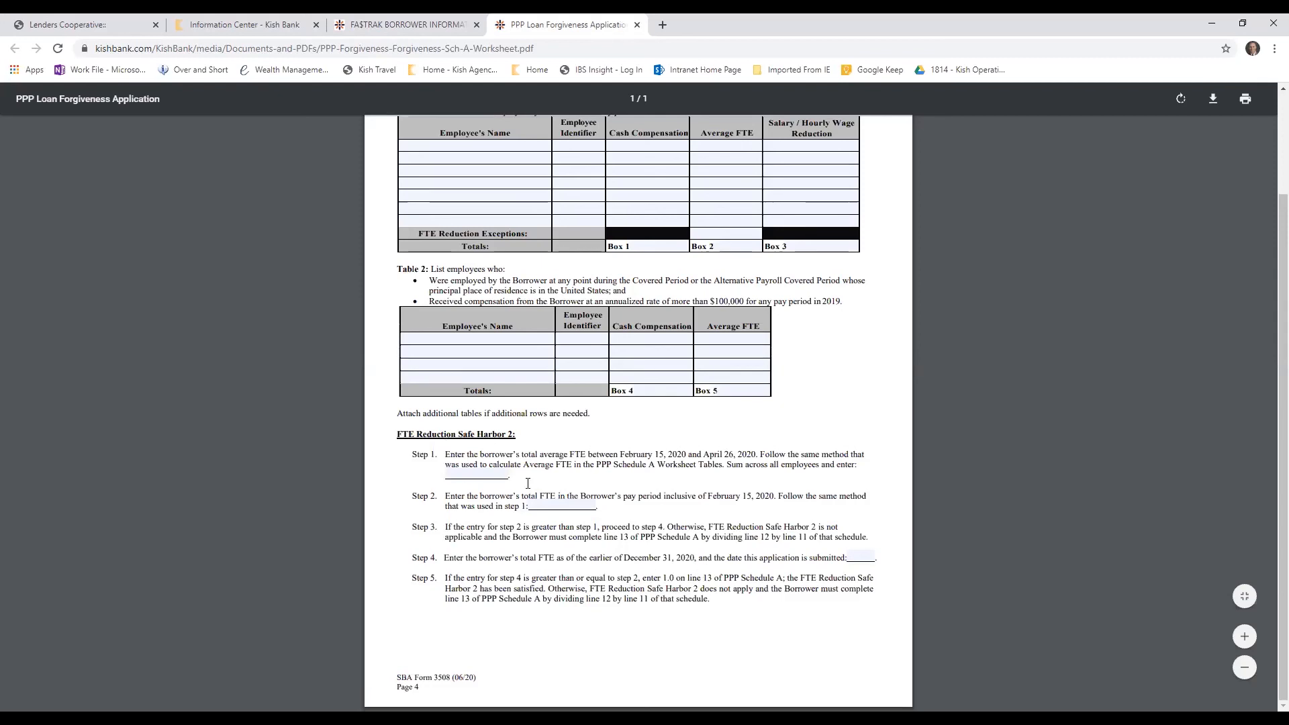
pyautogui.scroll(2, 605, 563)
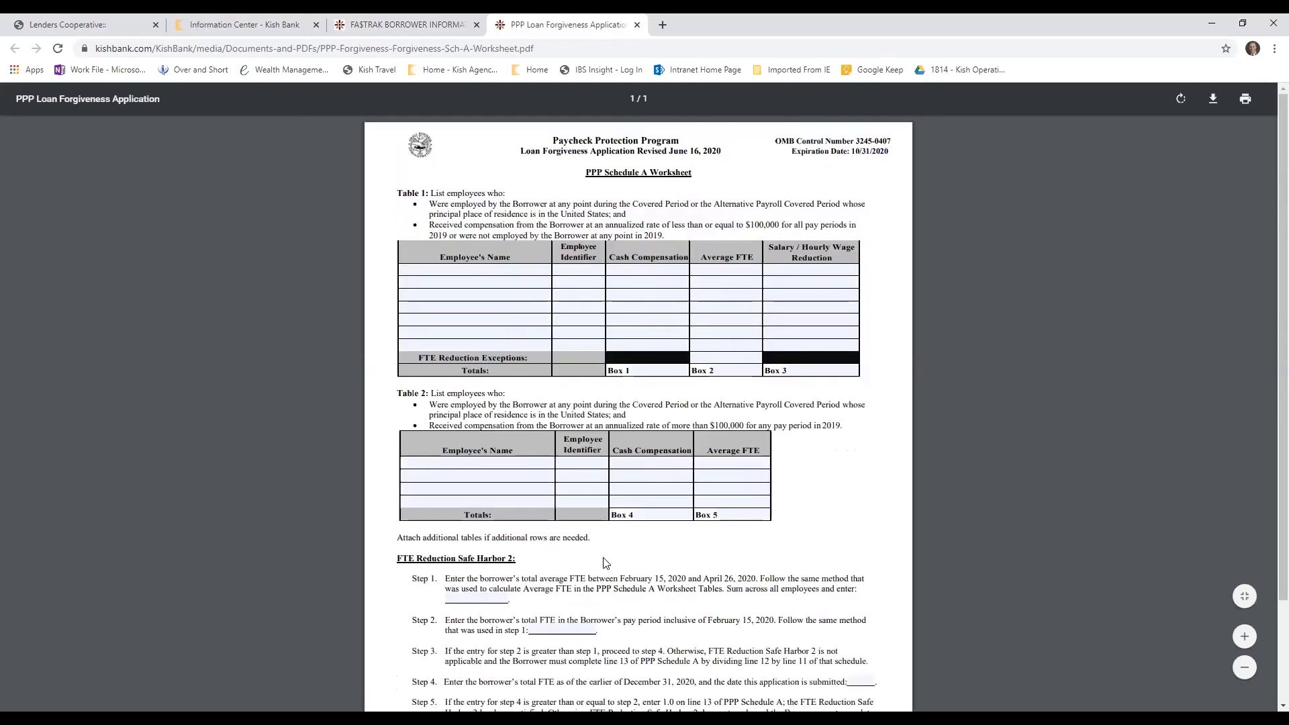
pyautogui.hotkey('ctrl', 'shift', 'Tab')
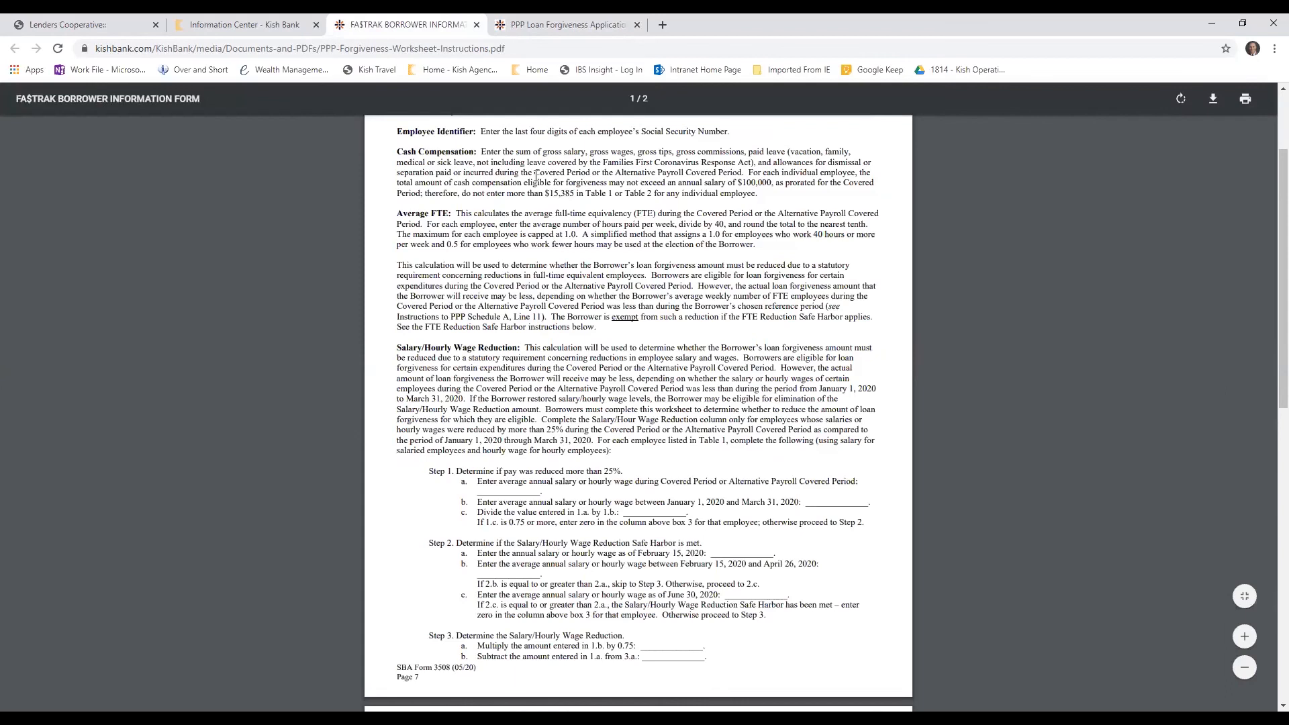
pyautogui.hotkey('ctrl', 'Tab')
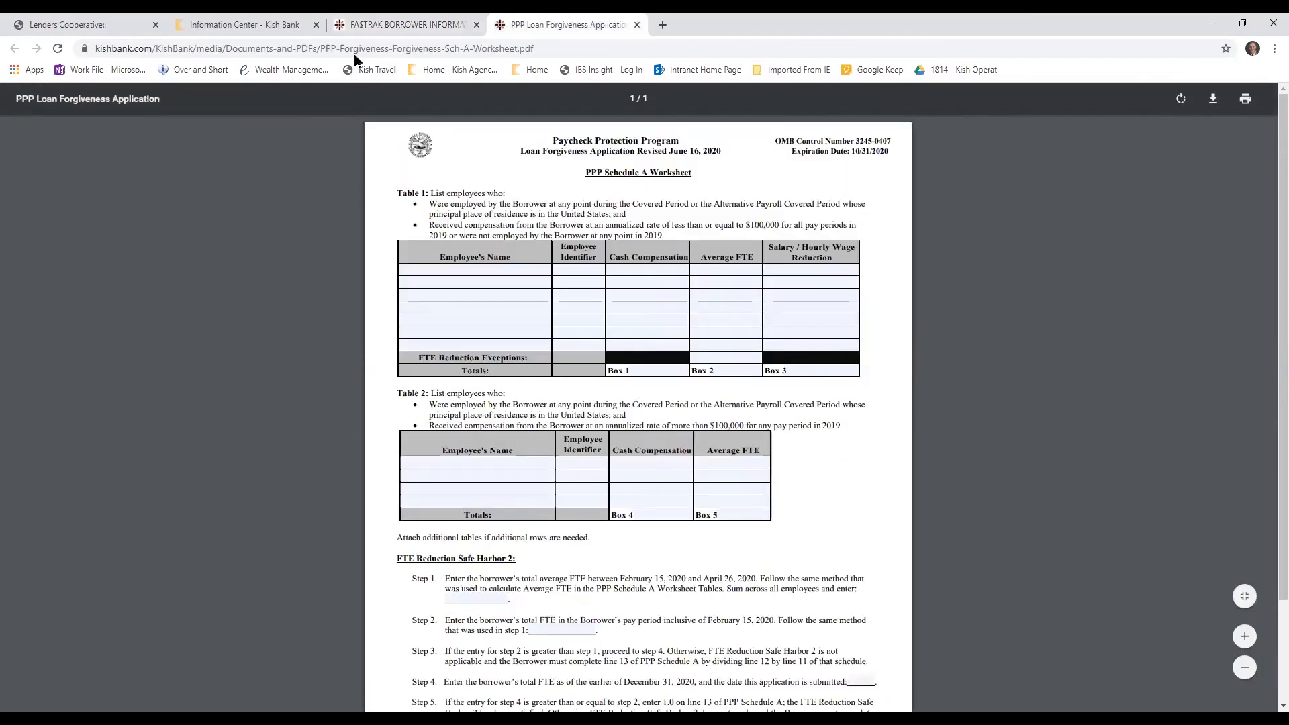
# Match Schedule A's Table 1 entries in the forgiveness portal with Box 1, Box 2 and Box 3 on the worksheet, ending in the portal
pyautogui.click(129, 26)
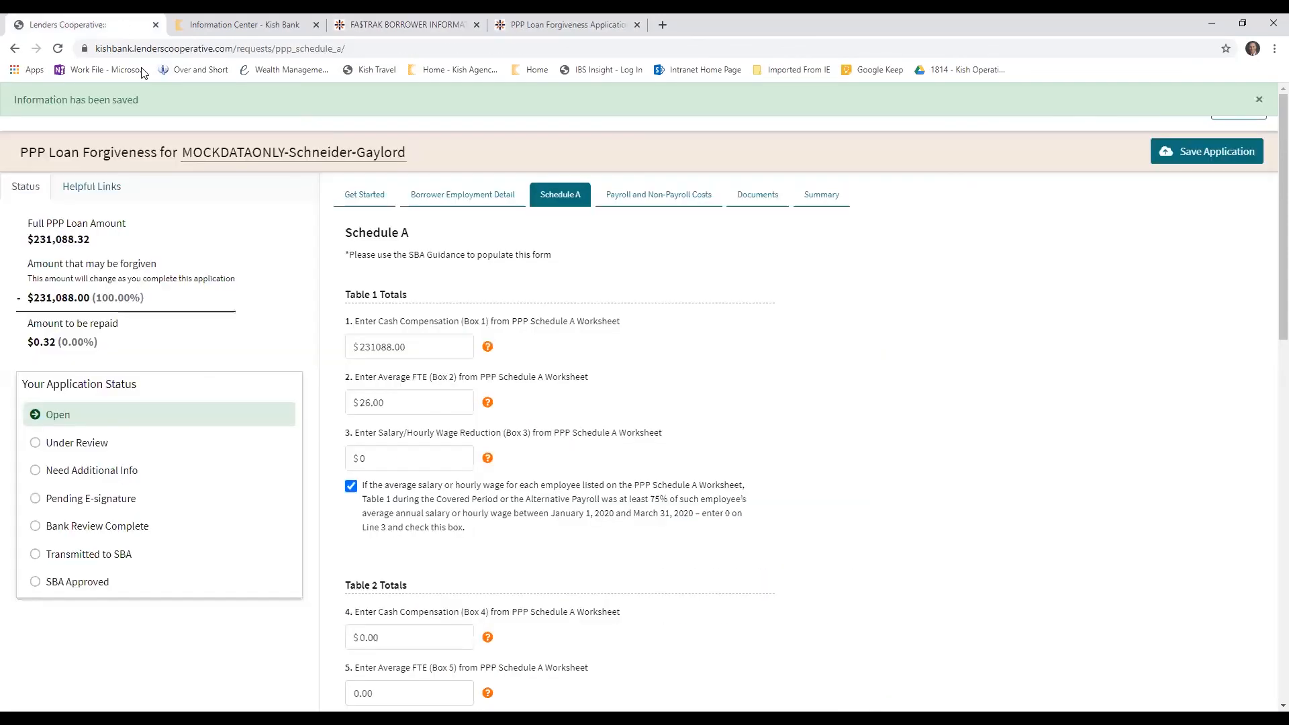
pyautogui.moveTo(483, 349)
pyautogui.moveTo(487, 410)
pyautogui.hotkey('ctrl', 'shift', 'Tab')
pyautogui.click(675, 372)
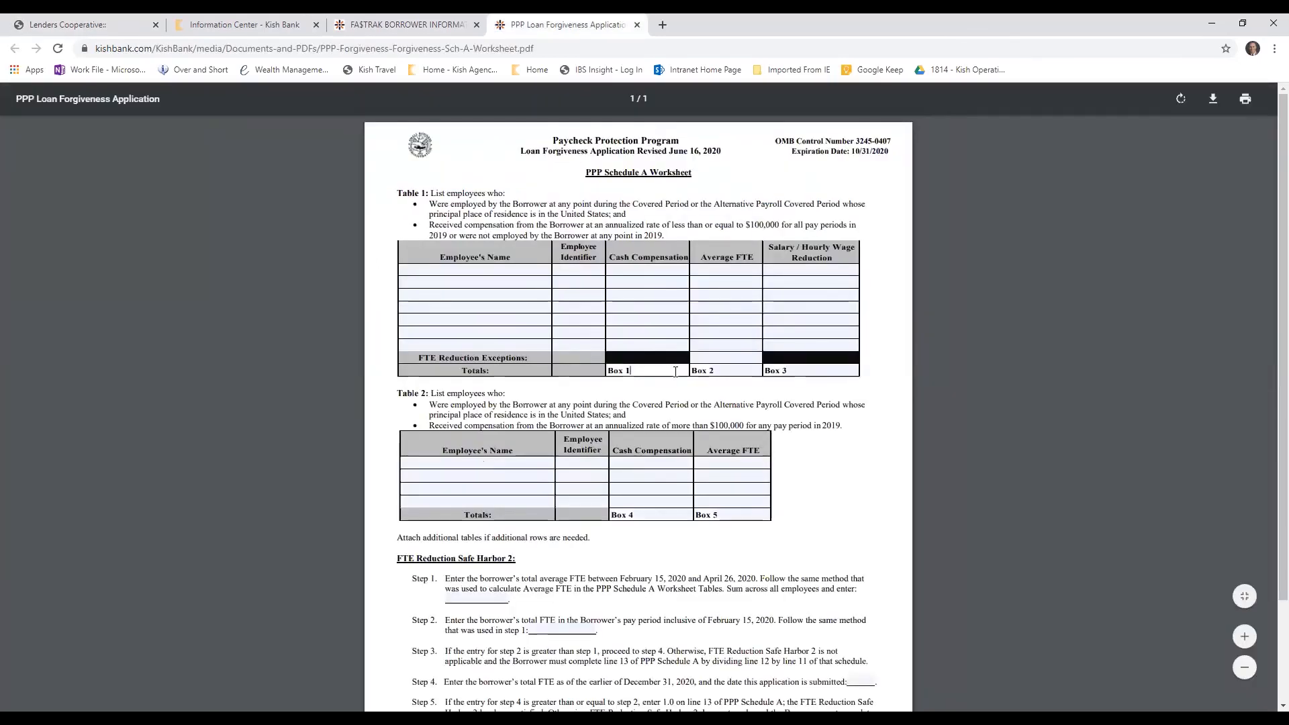
pyautogui.click(727, 371)
pyautogui.click(813, 372)
pyautogui.click(122, 20)
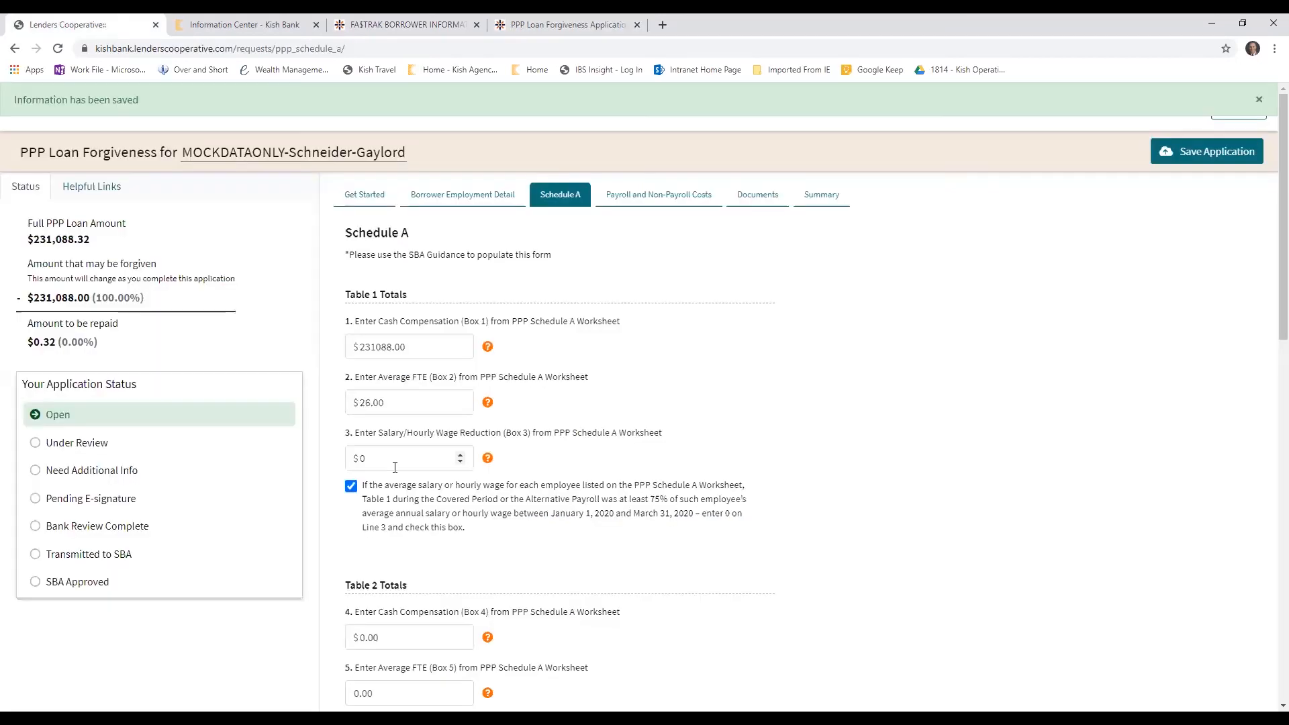
# Match Schedule A's Table 2 totals on lines 4 and 5 with Box 4 and Box 5 on the worksheet, ending in the portal
pyautogui.scroll(-6, 395, 467)
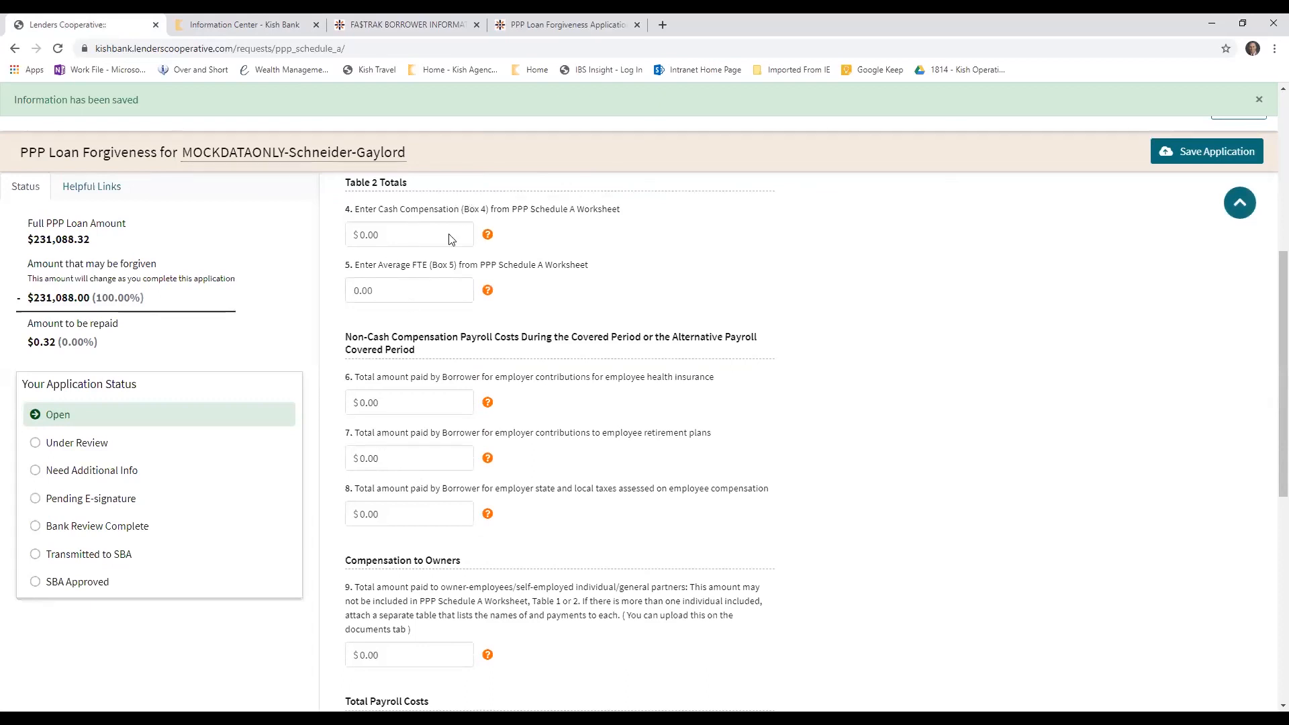
pyautogui.click(567, 24)
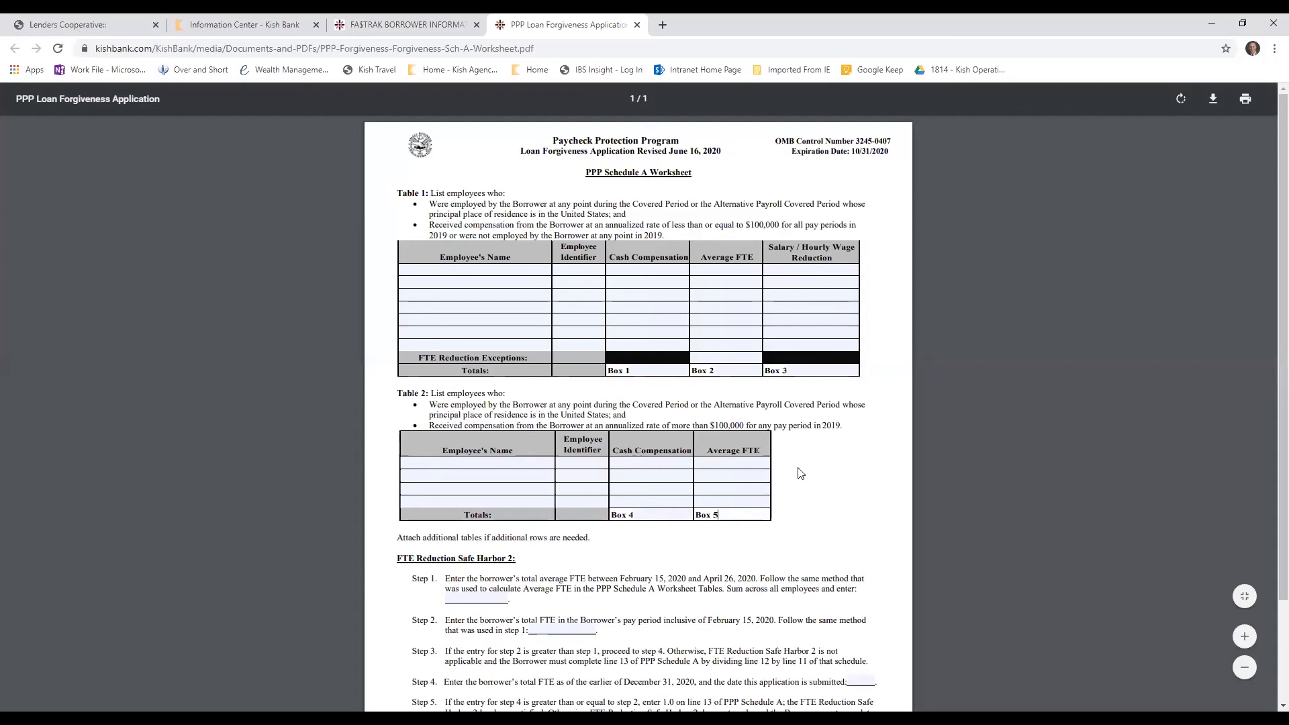
pyautogui.click(58, 31)
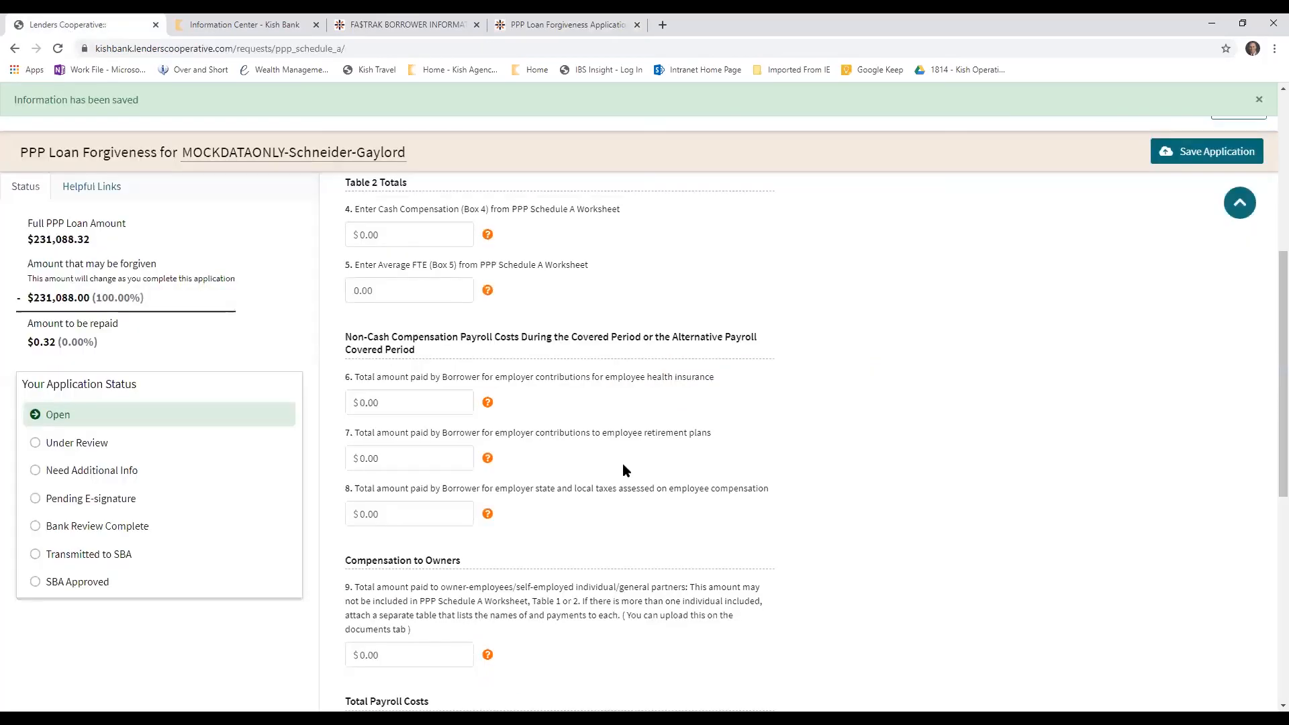
# Review Schedule A's non-cash compensation, owner compensation and total payroll cost lines, and recheck the Table 1 and Table 2 entries they add up
pyautogui.scroll(-2, 623, 463)
pyautogui.click(436, 521)
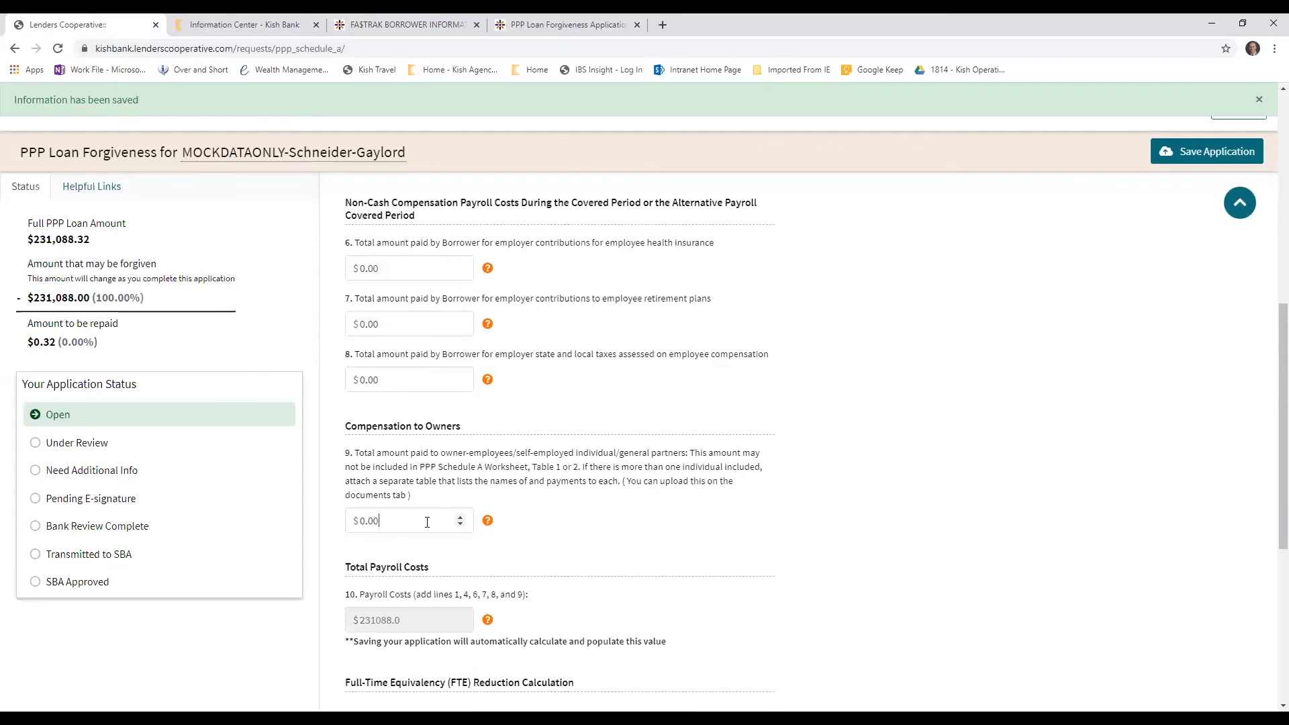
pyautogui.scroll(-1, 652, 528)
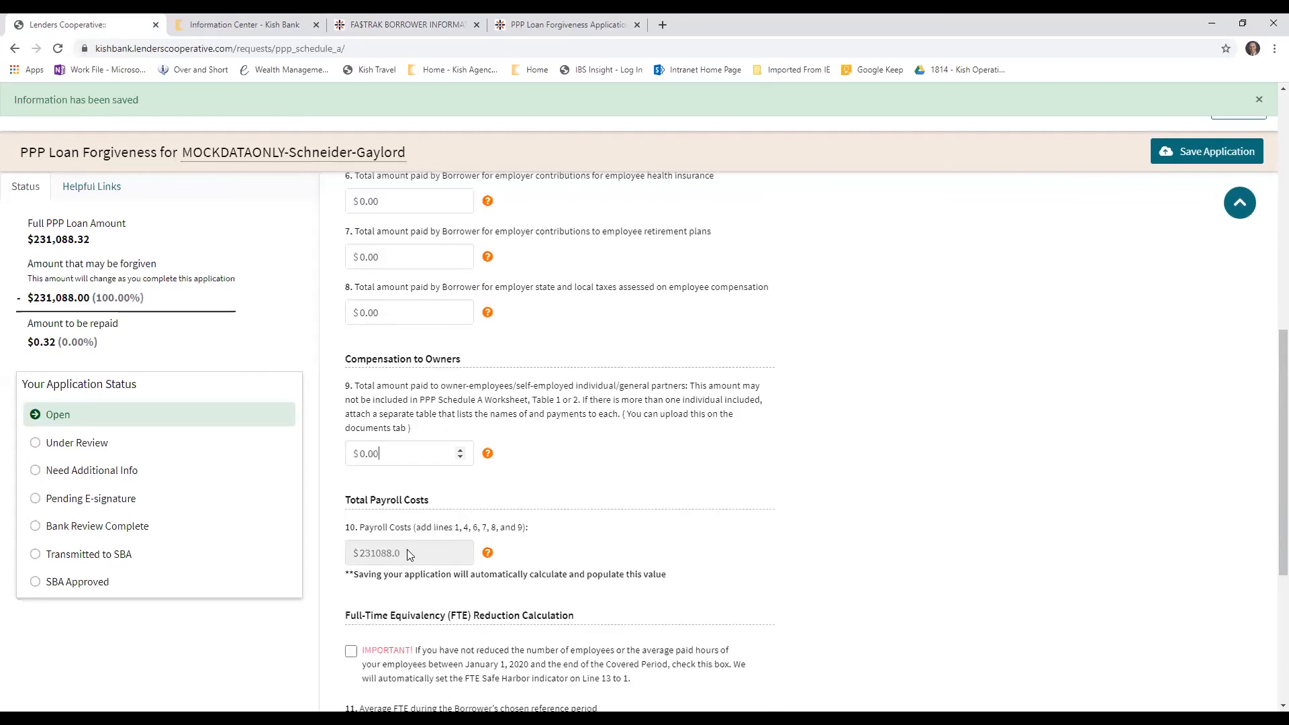
pyautogui.scroll(7, 416, 252)
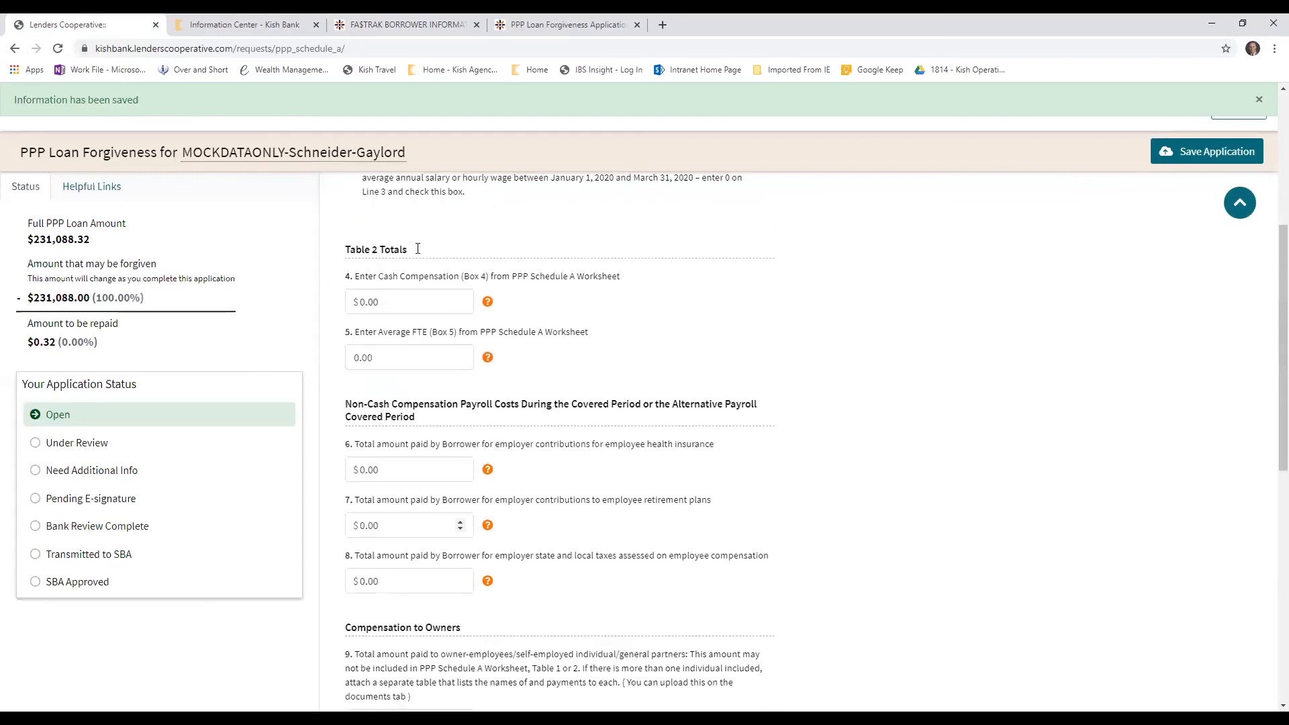
pyautogui.scroll(2, 416, 253)
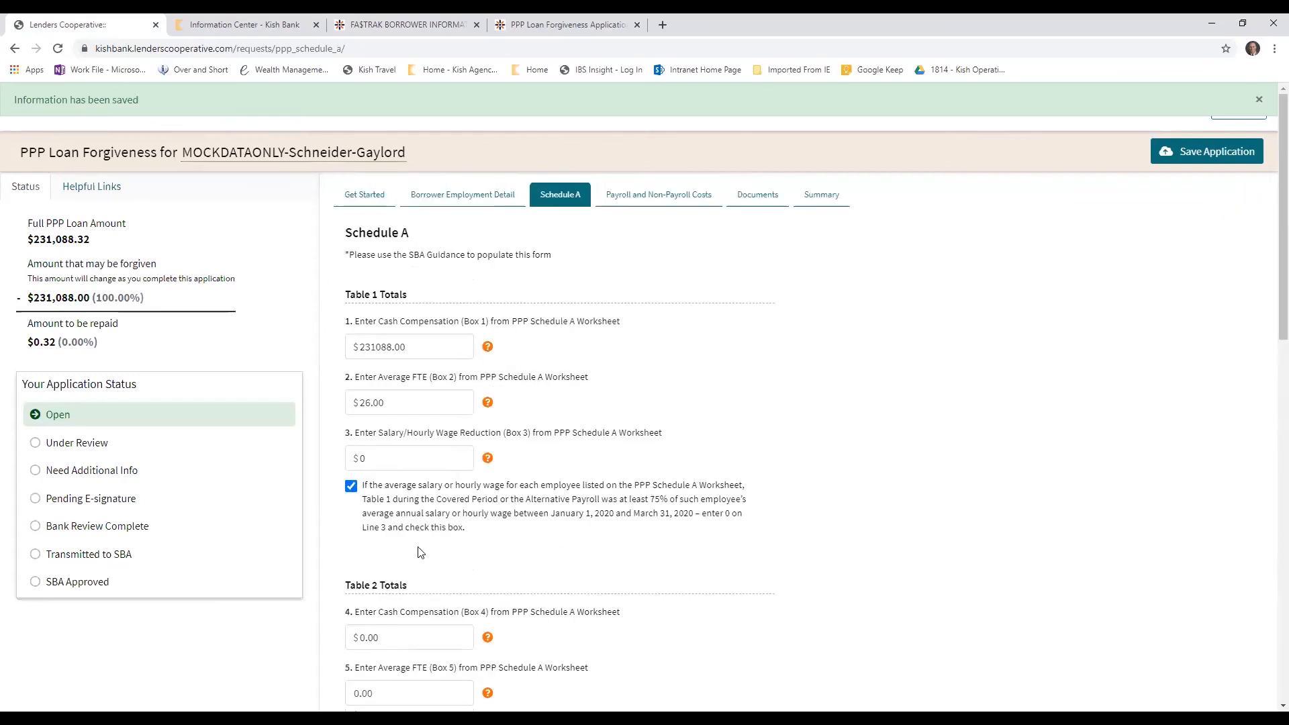
# Examine the FTE Reduction Calculation on lines 11 to 13 of Schedule A and show the help text for line 11
pyautogui.scroll(-4, 421, 539)
pyautogui.scroll(-7, 422, 539)
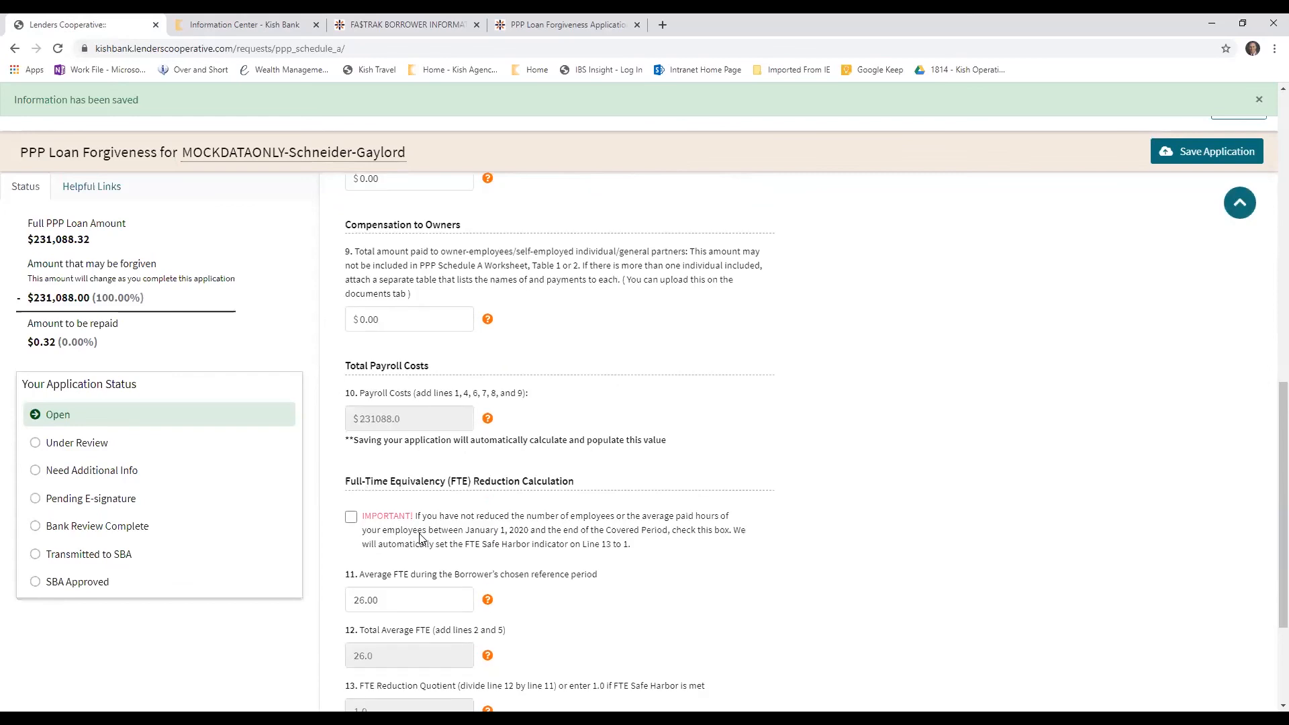
pyautogui.scroll(-1, 419, 537)
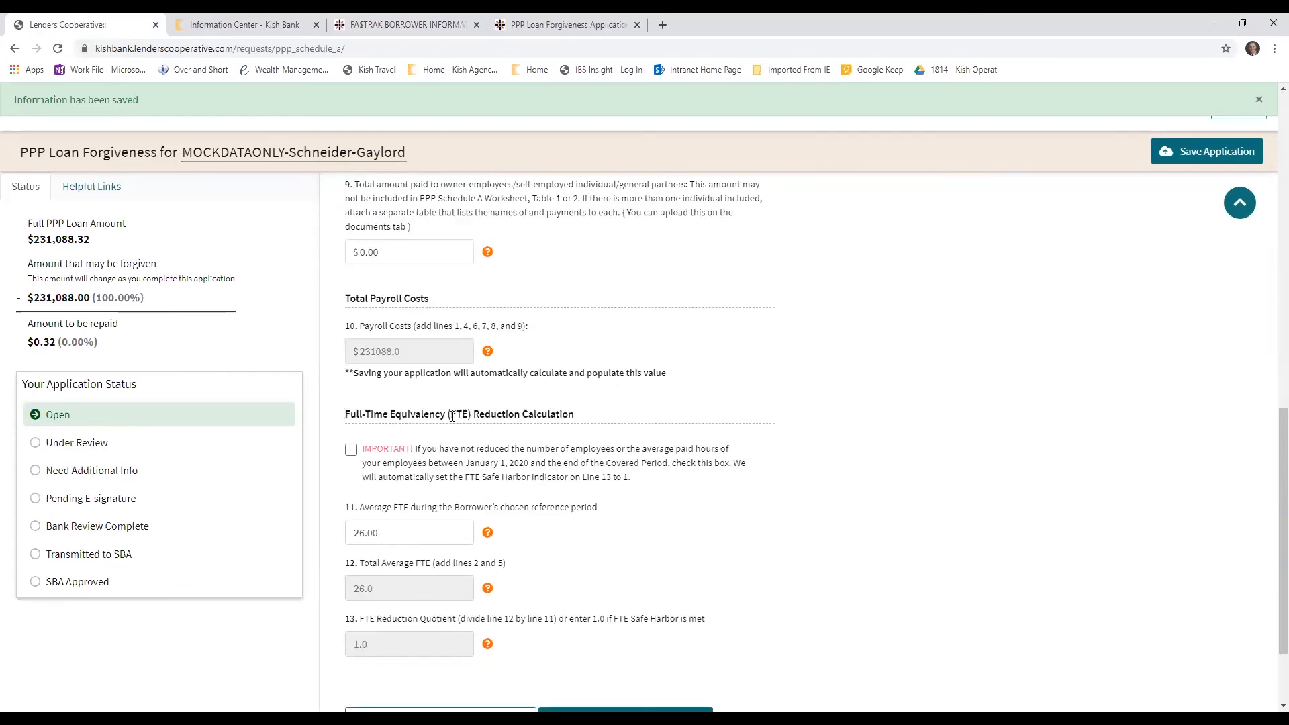
pyautogui.scroll(-2, 584, 508)
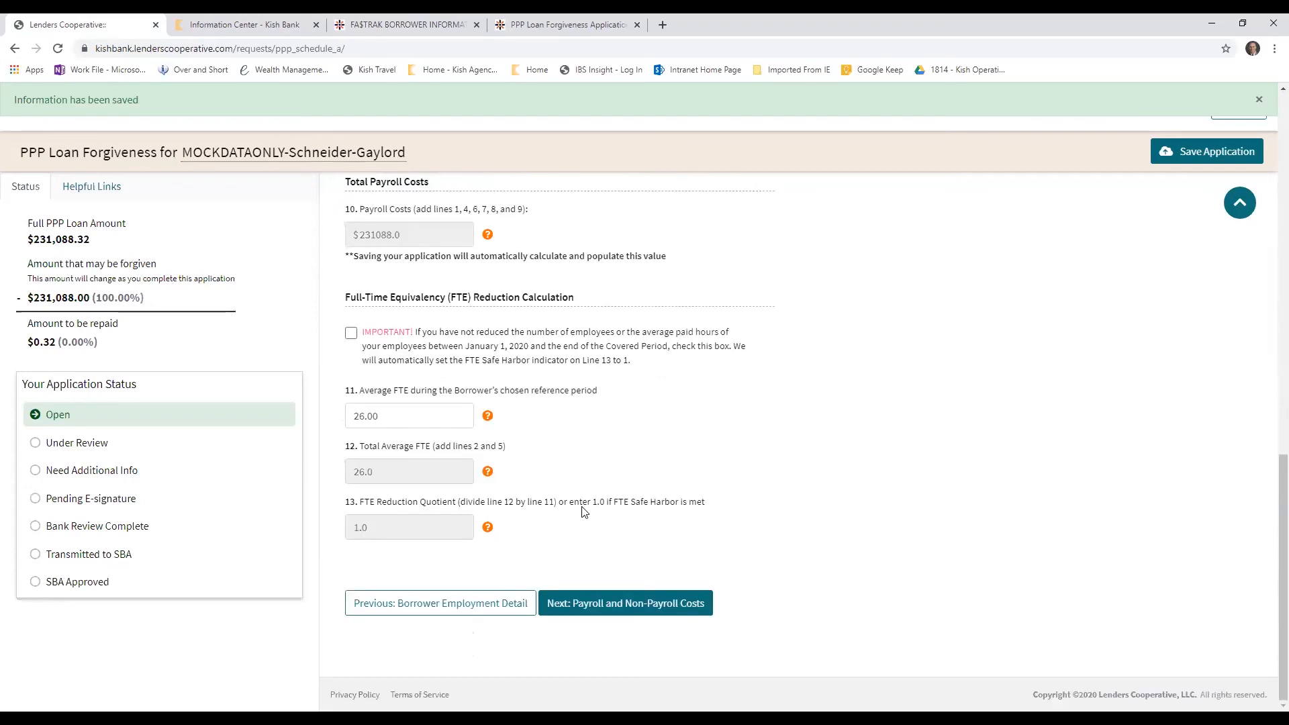
pyautogui.moveTo(485, 418)
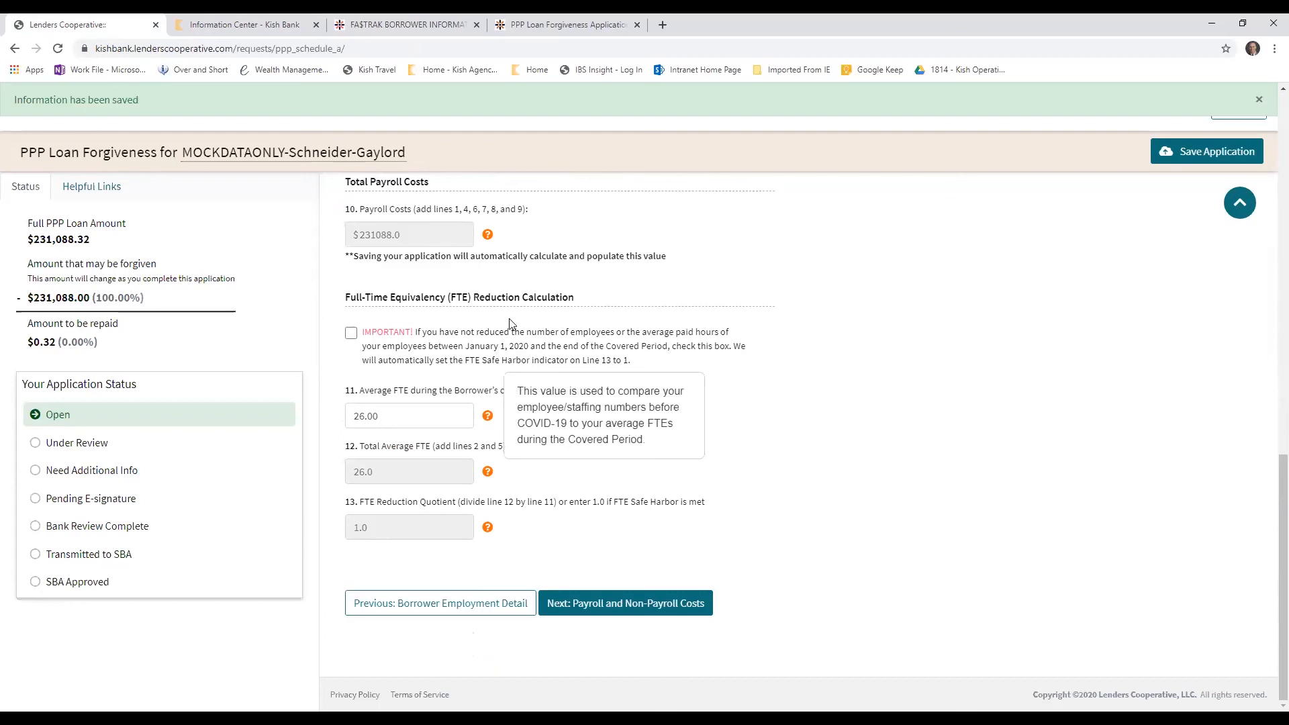
# Consult the worksheet instructions and the worksheet's FTE Reduction Safe Harbor 2 steps, ending at Schedule A's FTE section in the portal
pyautogui.click(407, 24)
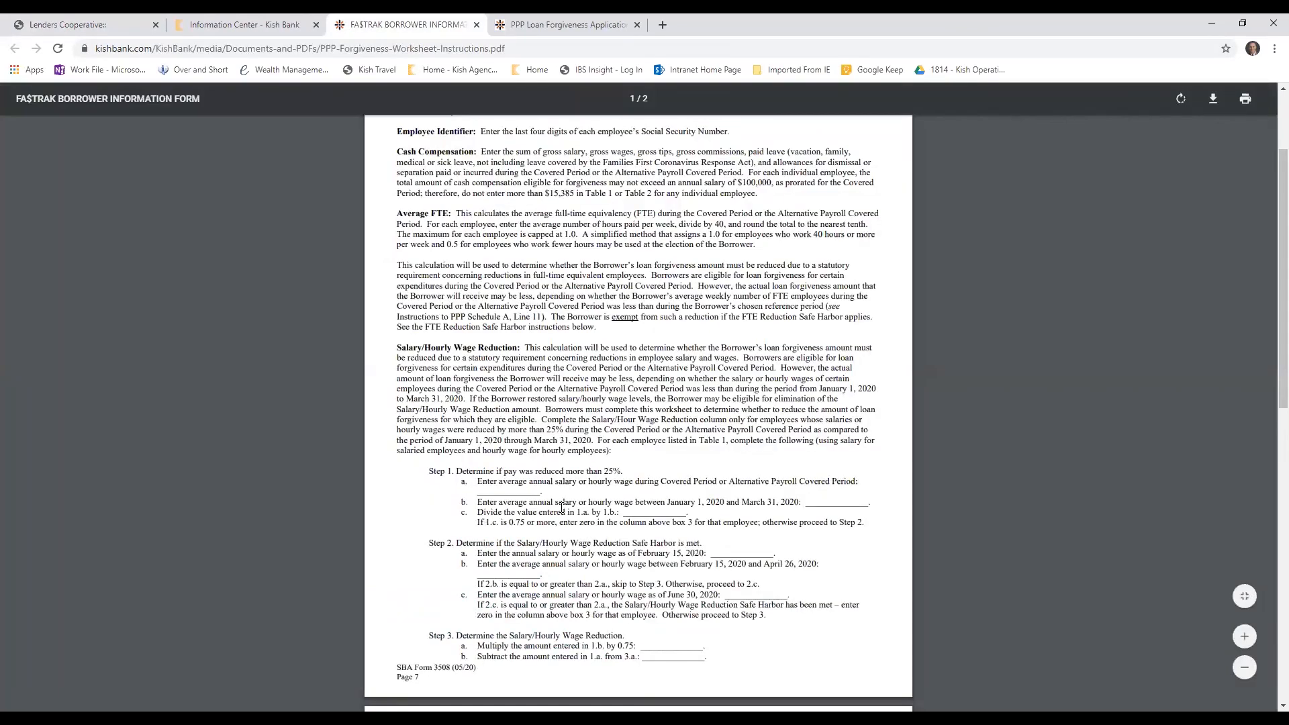
pyautogui.click(568, 24)
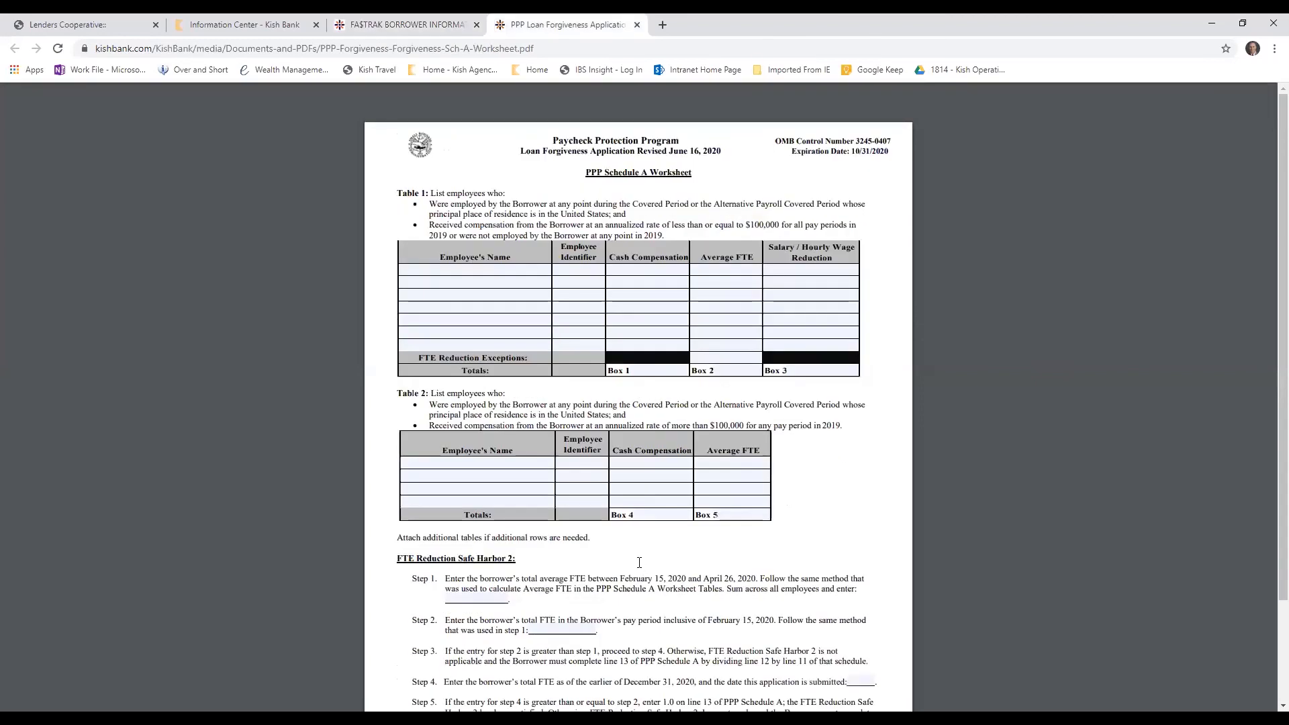
pyautogui.scroll(-3, 427, 440)
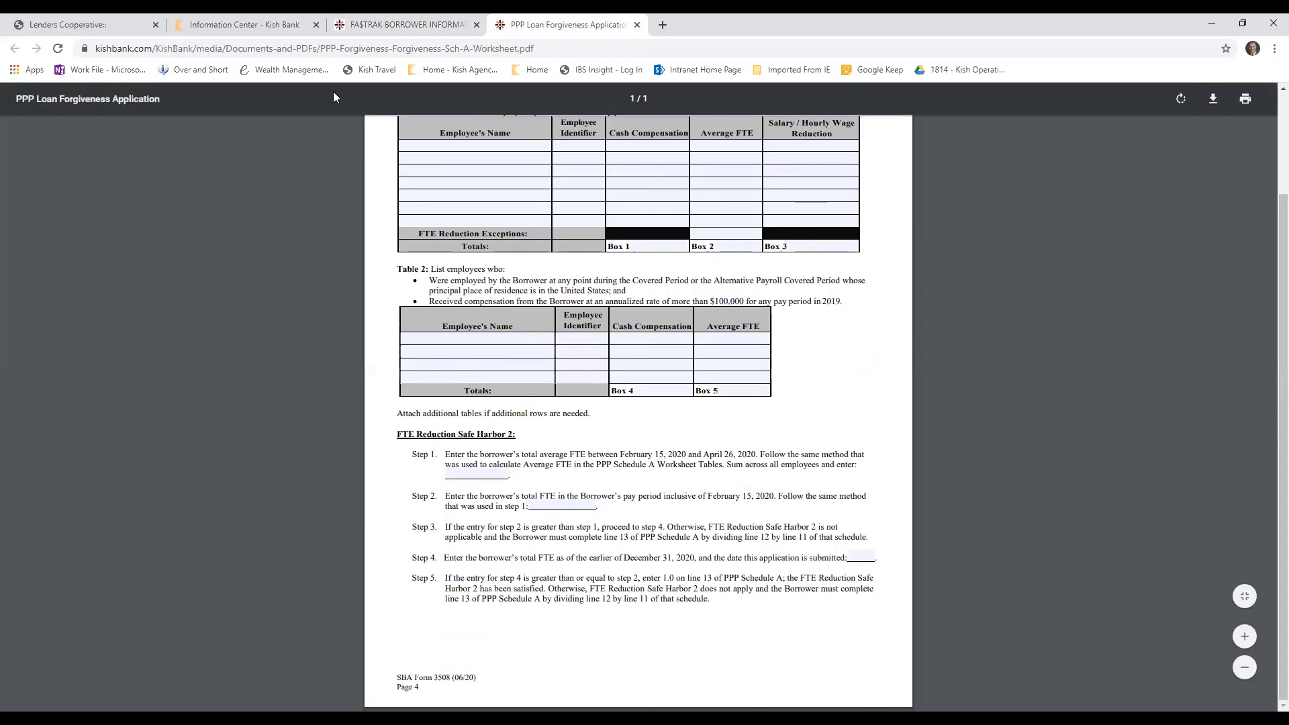
pyautogui.click(98, 24)
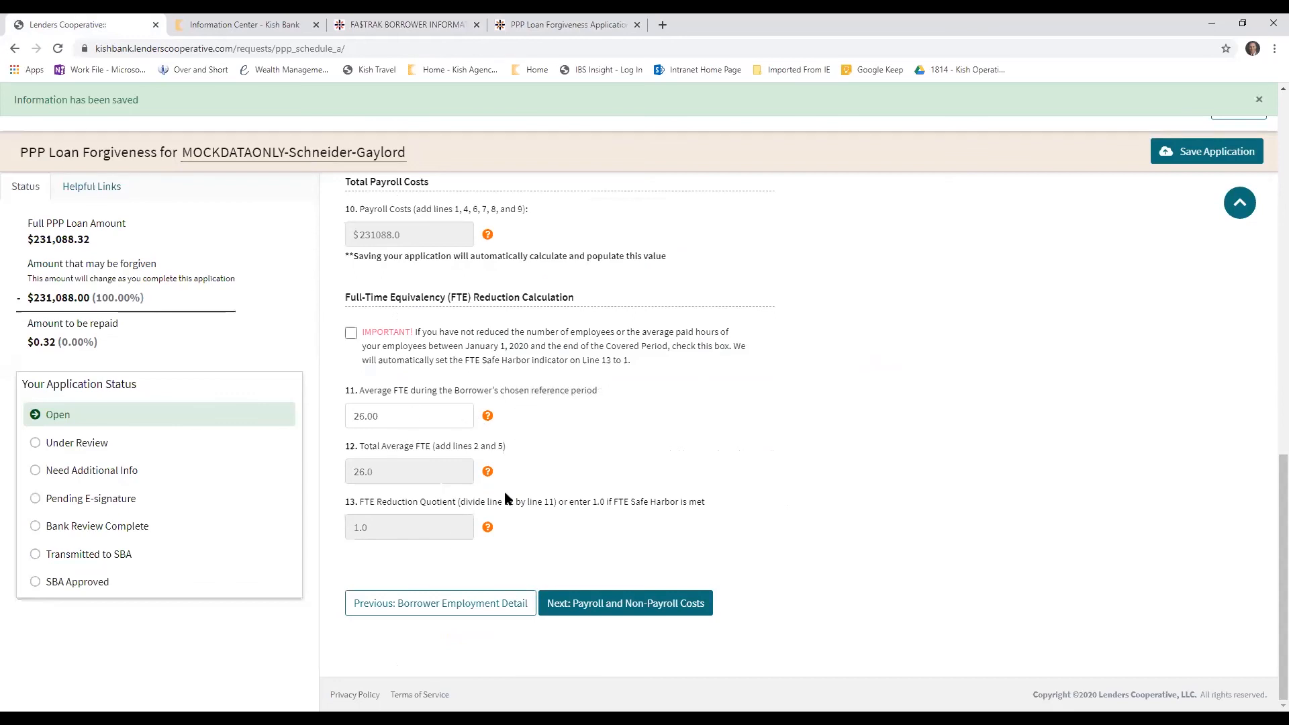
# Continue from Schedule A to Payroll and Non-Payroll Costs and go through the business rent or lease and utility payment fields
pyautogui.click(620, 606)
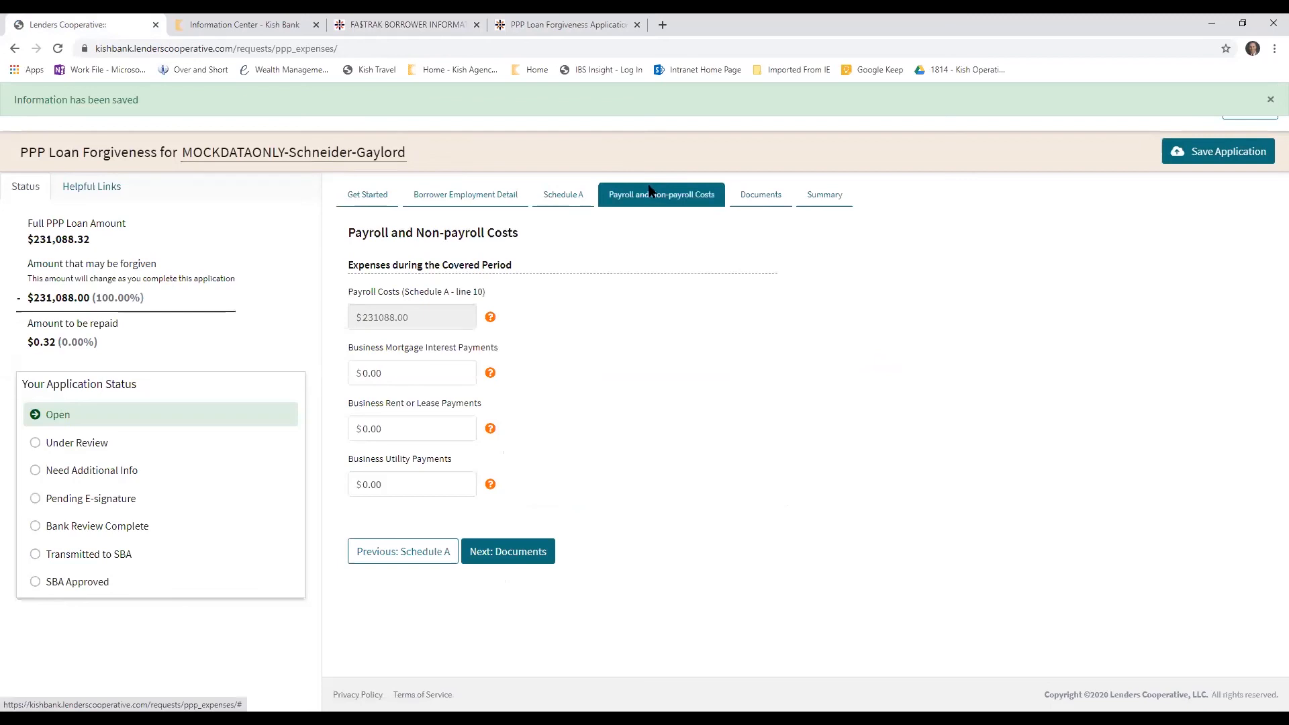
pyautogui.click(404, 425)
pyautogui.click(420, 488)
# Proceed to the application's Documents section for the supporting documentation requirements, and open the Summary
pyautogui.click(504, 562)
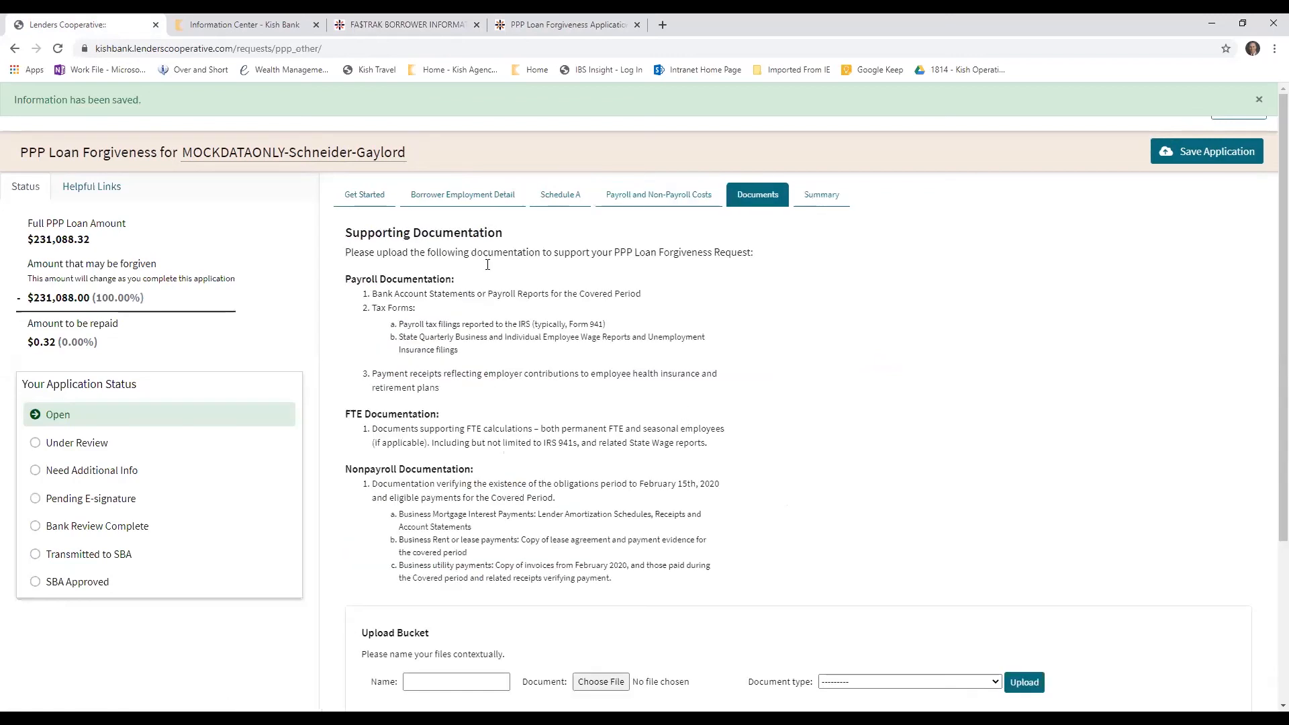
pyautogui.click(813, 197)
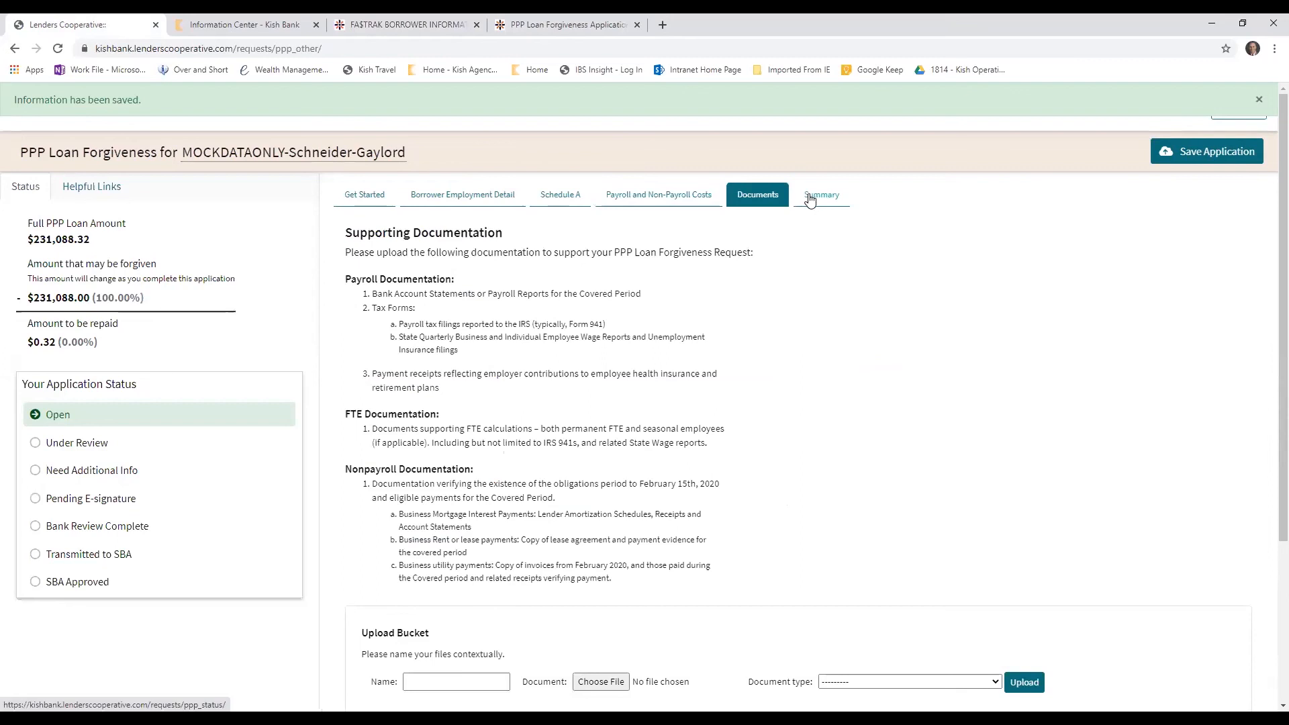